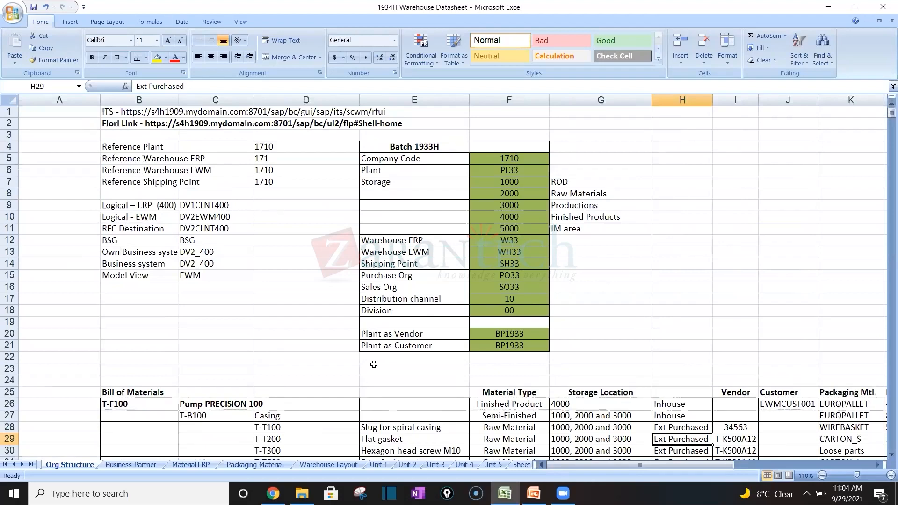
Step: Review the contents of the Unit 1, Unit 2, Unit 3 and Unit 4 sheets, reading Unit 4 back to its beginning
{"action": "left_click", "coordinate": [377, 465]}
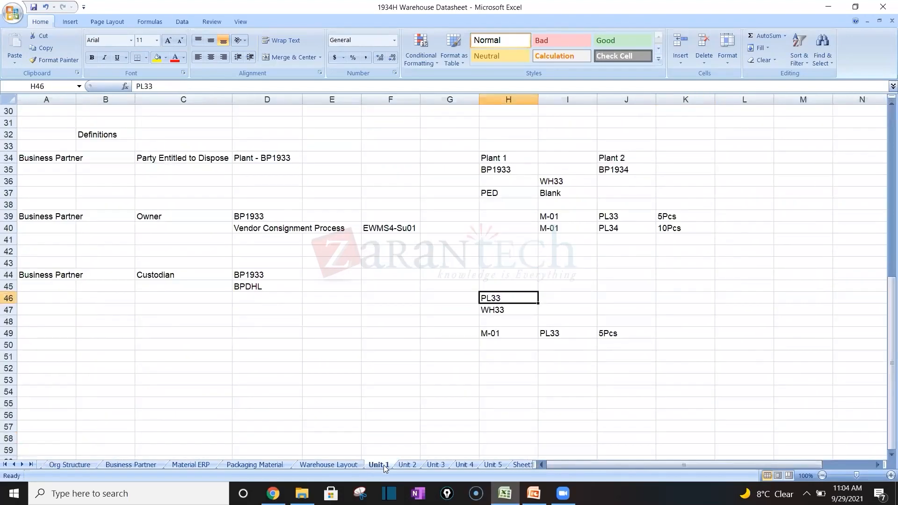
{"action": "left_click", "coordinate": [405, 464]}
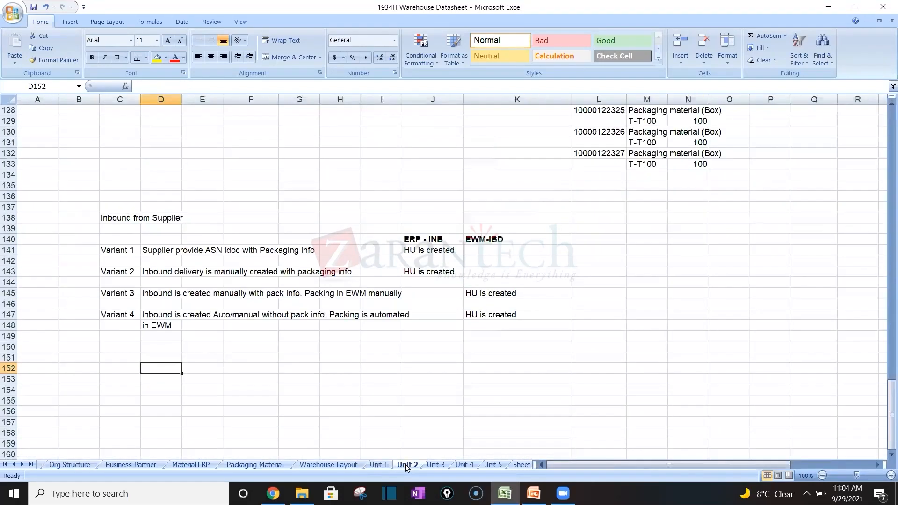
{"action": "left_click", "coordinate": [436, 465]}
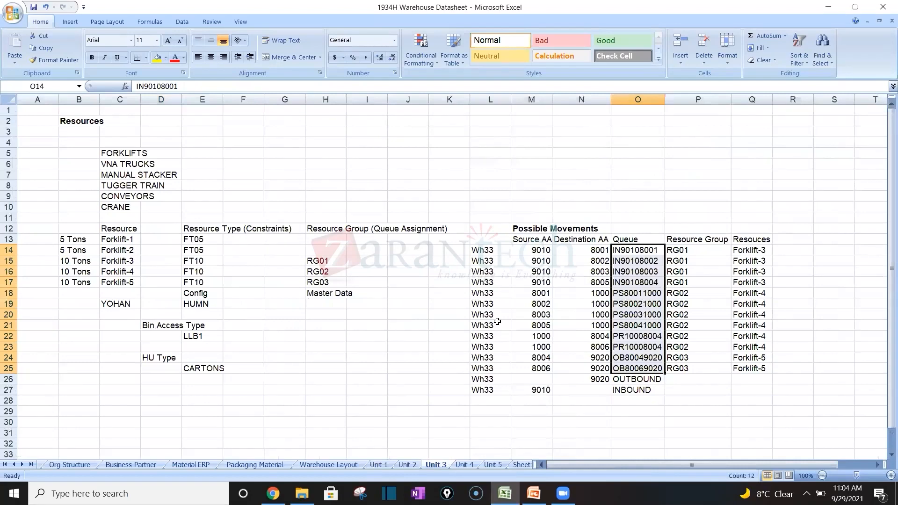
{"action": "left_click", "coordinate": [464, 464]}
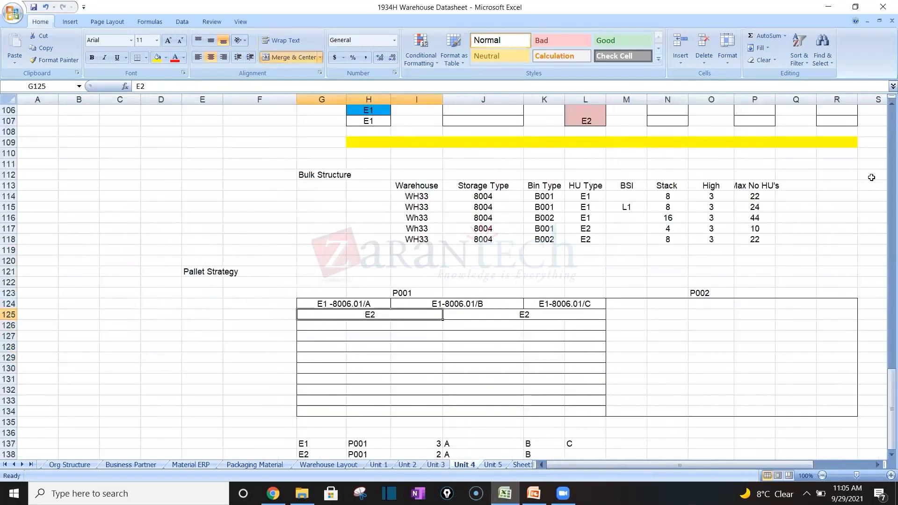
{"action": "scroll", "coordinate": [885, 159], "scroll_direction": "up", "scroll_amount": 11}
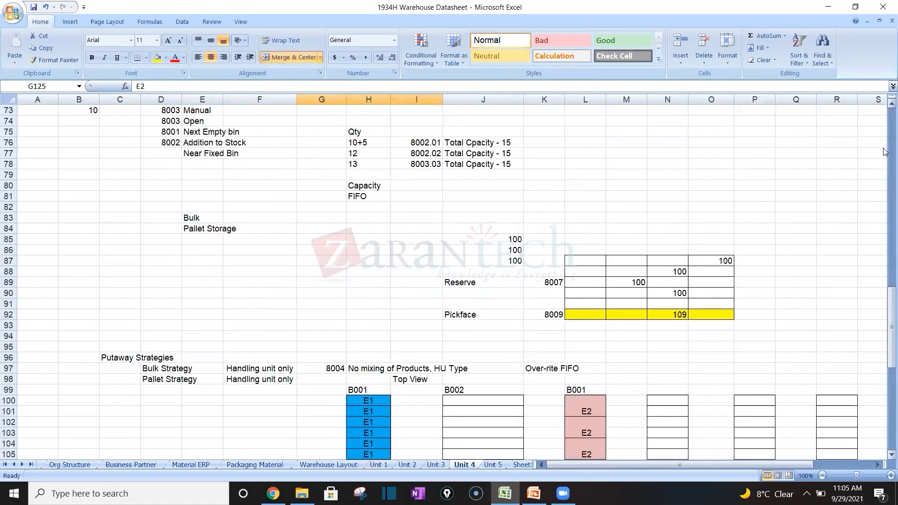
{"action": "scroll", "coordinate": [885, 152], "scroll_direction": "up", "scroll_amount": 11}
{"action": "scroll", "coordinate": [885, 152], "scroll_direction": "up", "scroll_amount": 11}
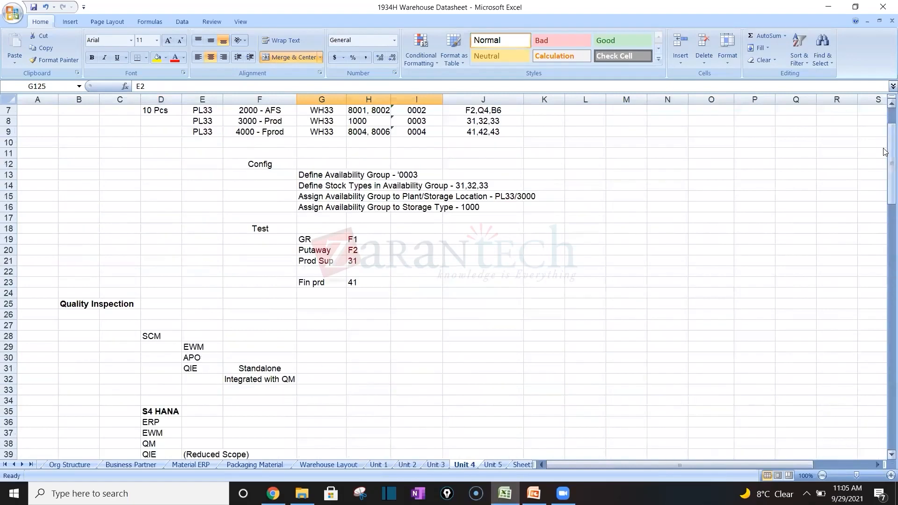
{"action": "scroll", "coordinate": [884, 120], "scroll_direction": "up", "scroll_amount": 2}
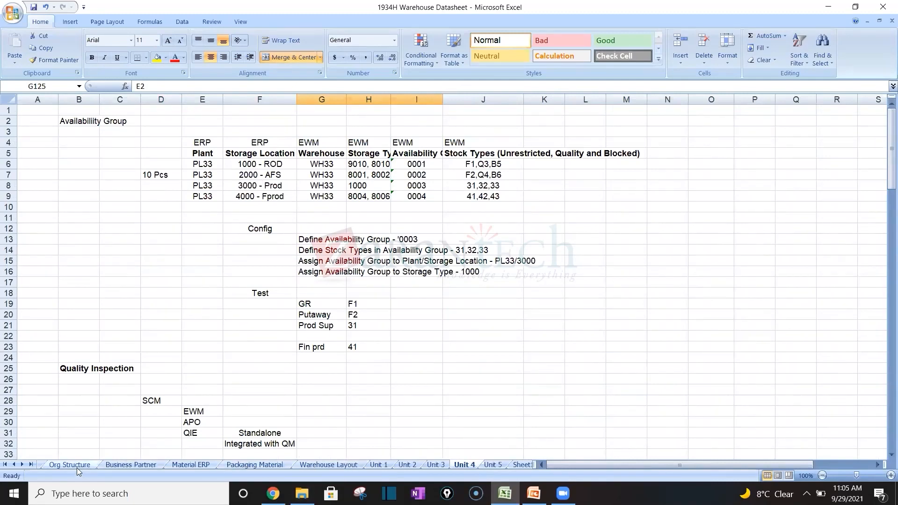
Step: View the Queries and Progress sheets at the start of the workbook
{"action": "left_click", "coordinate": [13, 465]}
{"action": "left_click", "coordinate": [13, 465]}
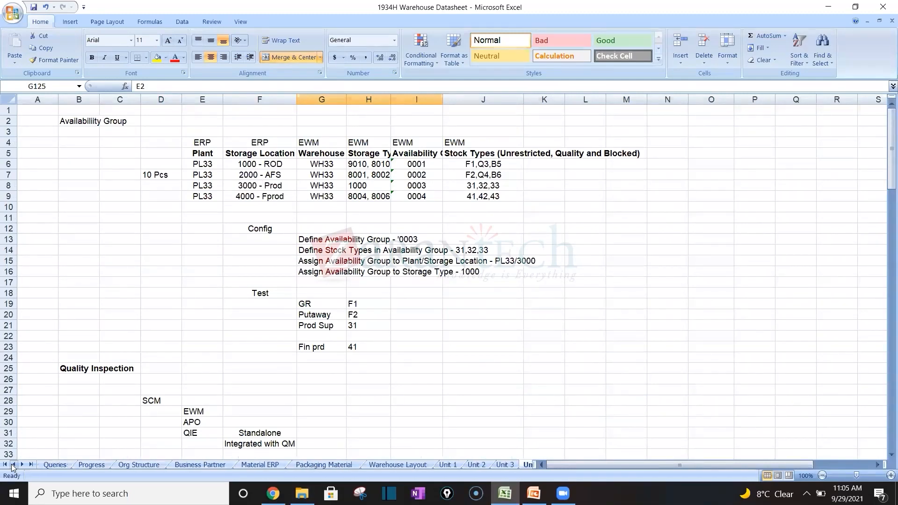
{"action": "left_click", "coordinate": [56, 465]}
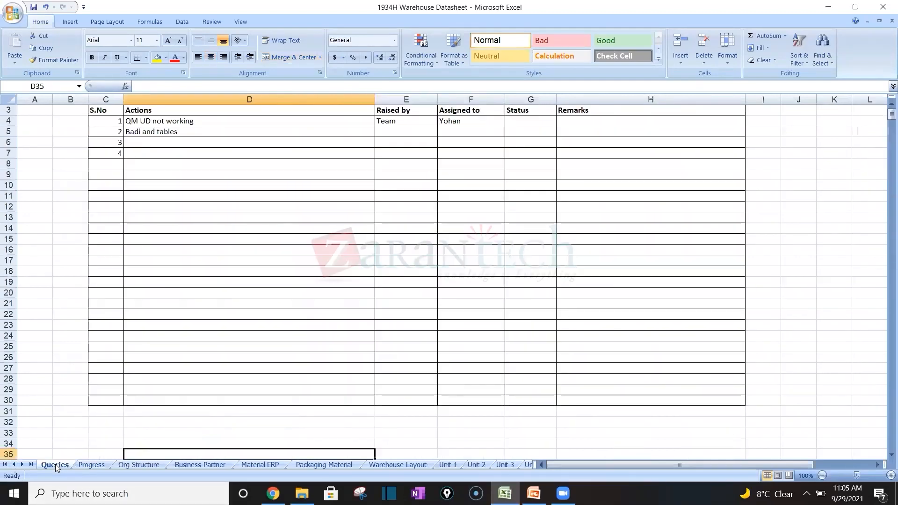
{"action": "left_click", "coordinate": [92, 465]}
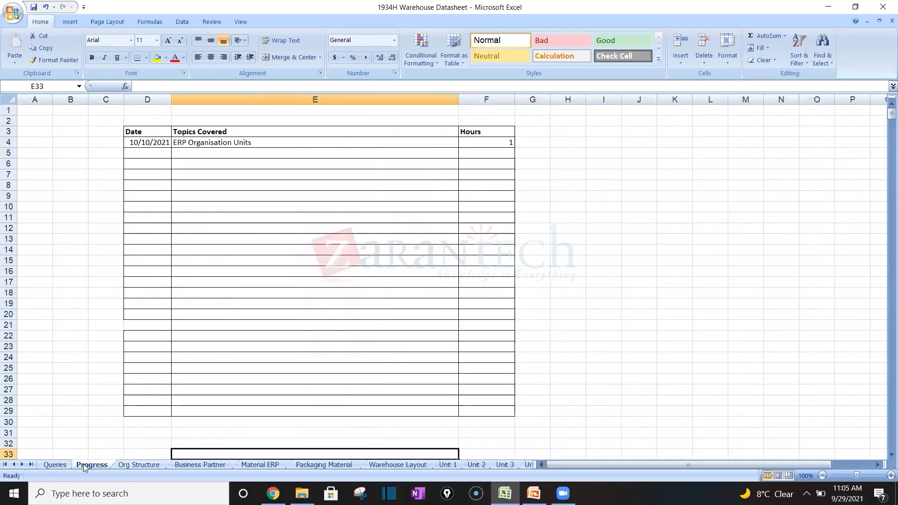
Step: On the Org Structure sheet, change the batch heading in cell E4 to Batch 1934H
{"action": "left_click", "coordinate": [126, 464]}
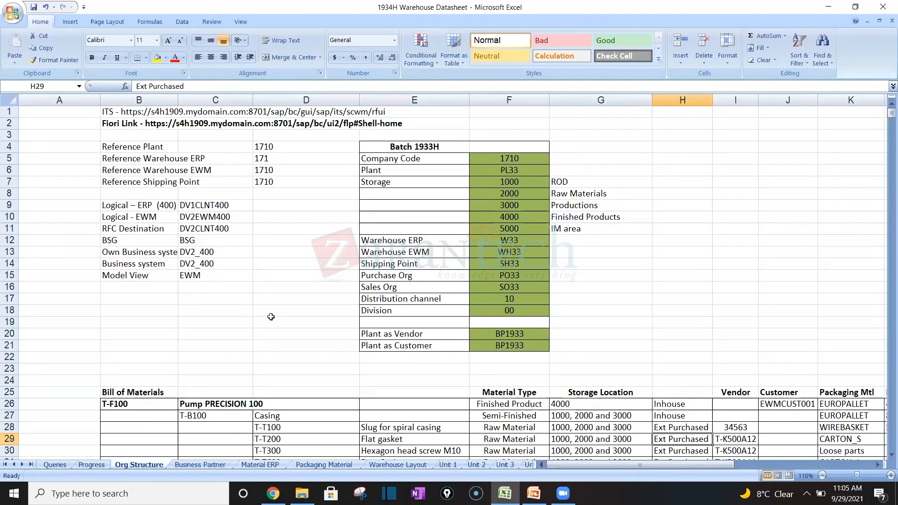
{"action": "left_click", "coordinate": [442, 149]}
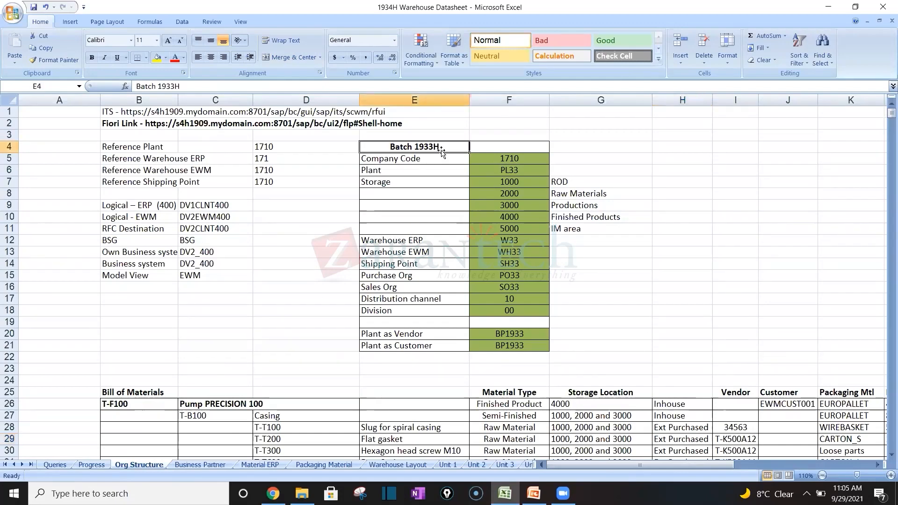
{"action": "left_click", "coordinate": [172, 86]}
{"action": "left_click", "coordinate": [172, 86]}
{"action": "key", "text": "BackSpace"}
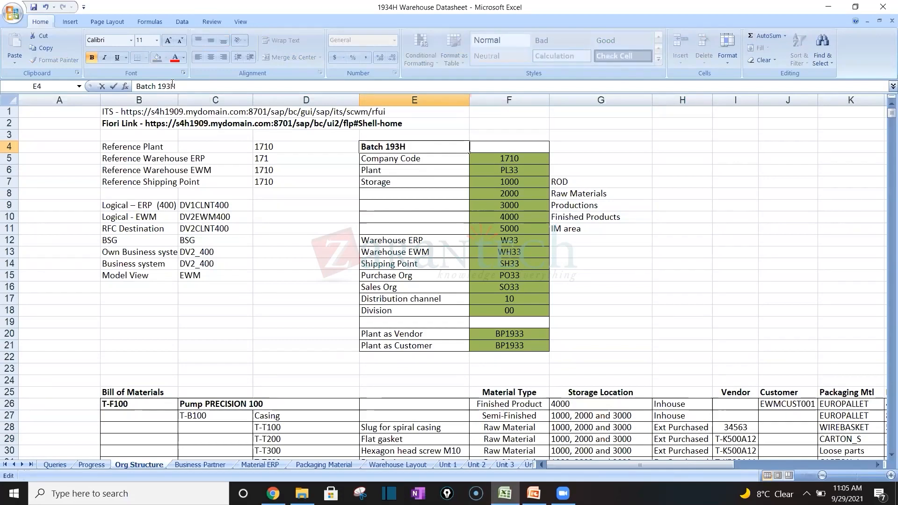
{"action": "type", "text": "4"}
{"action": "left_click", "coordinate": [570, 158]}
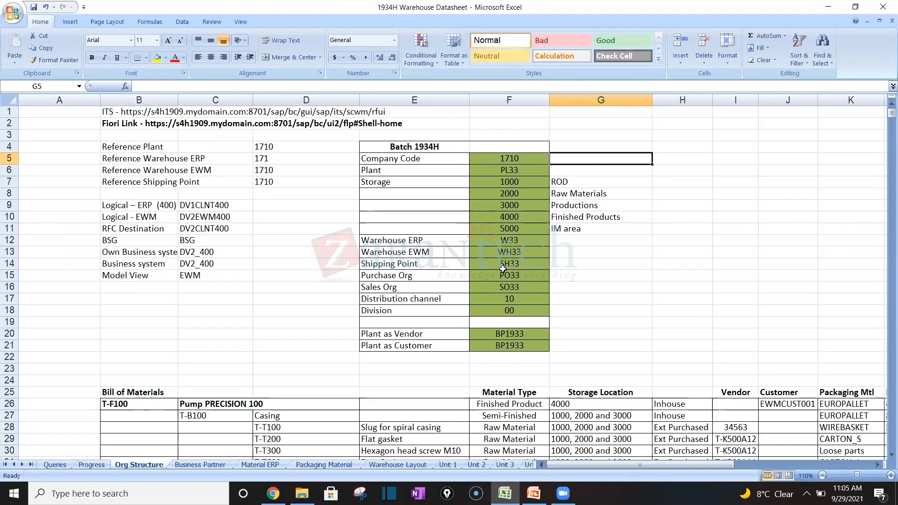
Step: Launch Remote Desktop Connection with the mstsc command and connect to the saved remote computer
{"action": "left_click", "coordinate": [131, 493]}
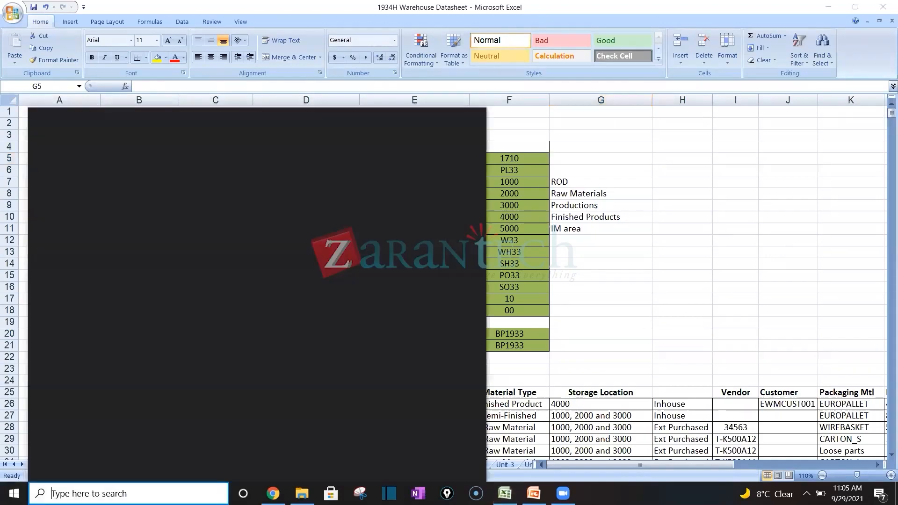
{"action": "type", "text": "run"}
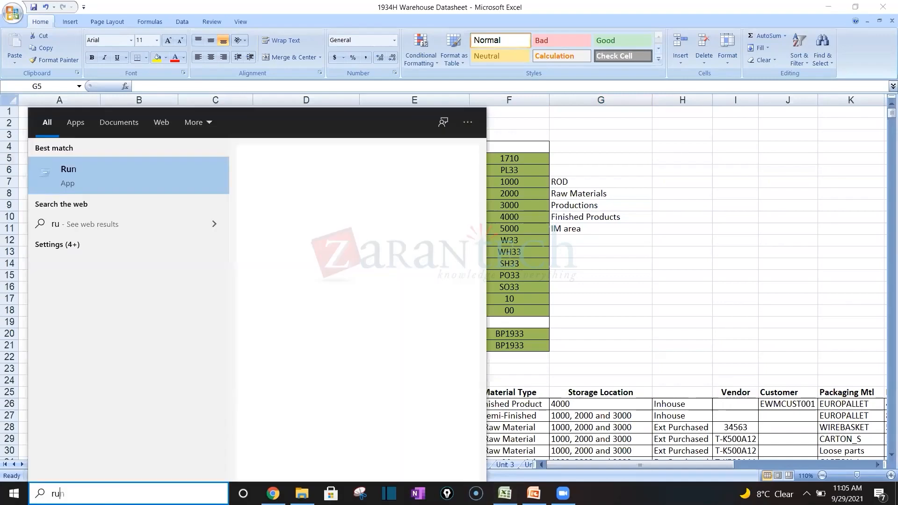
{"action": "key", "text": "Return"}
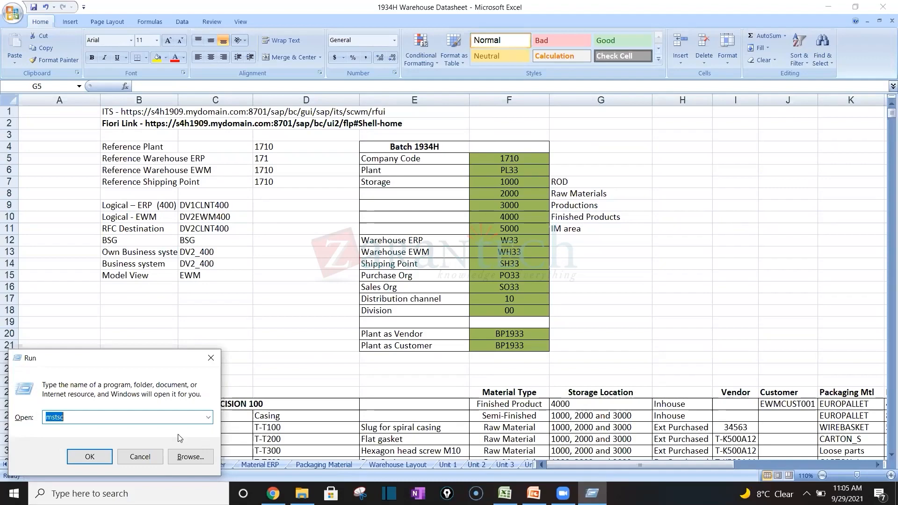
{"action": "key", "text": "Return"}
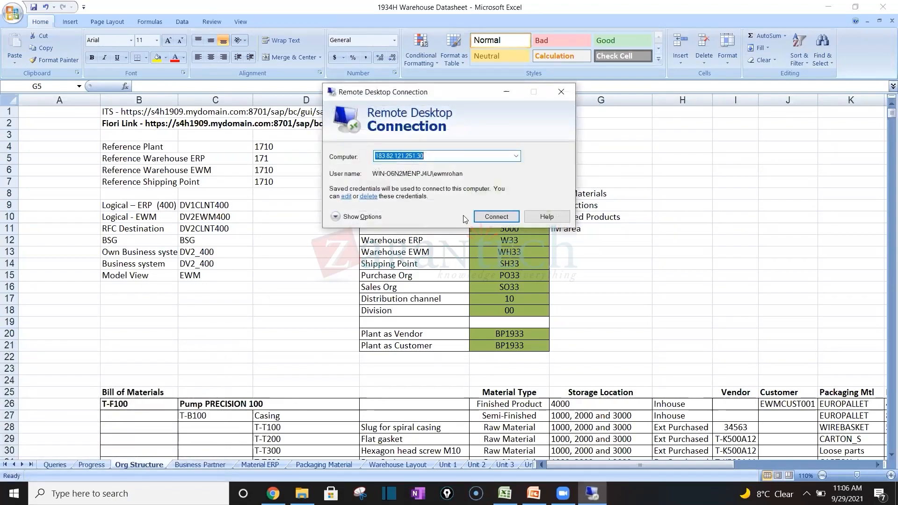
{"action": "left_click", "coordinate": [497, 216]}
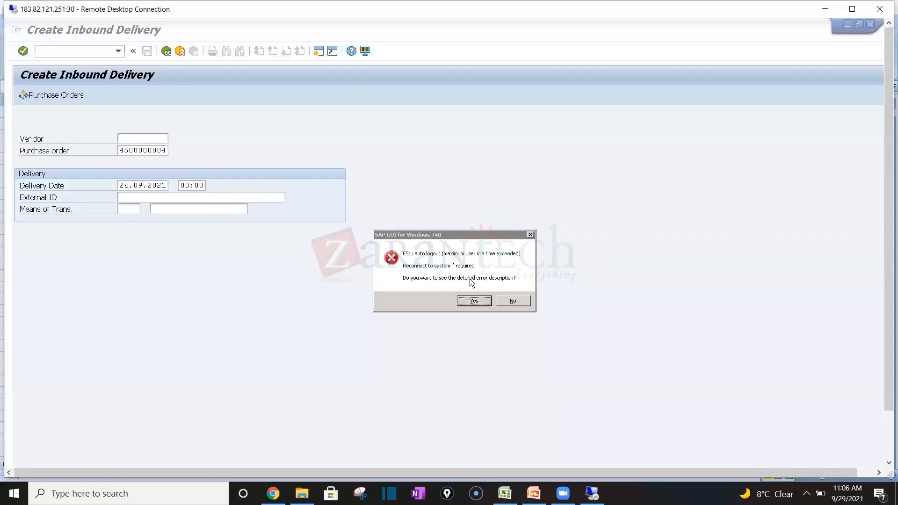
Step: Decline the auto-logout error details and log on to the ewm (S4H) system with the saved user name and the account password
{"action": "left_click", "coordinate": [511, 301]}
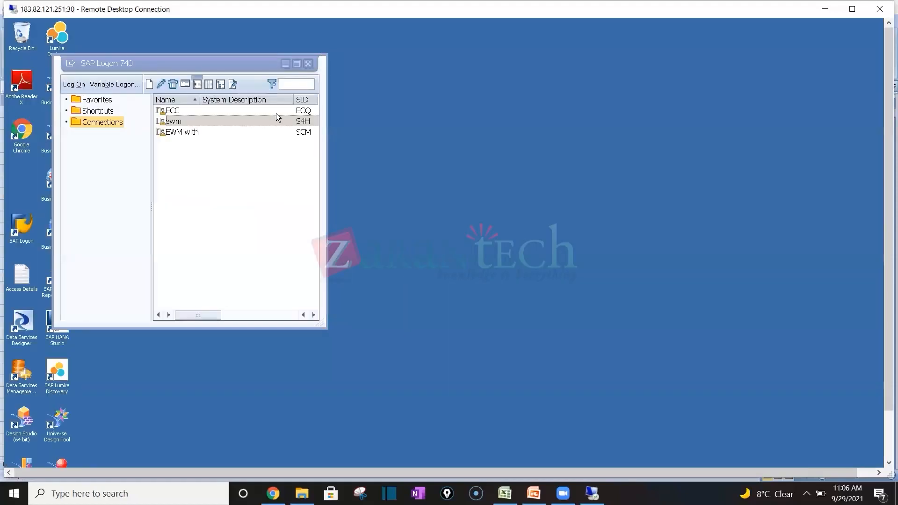
{"action": "double_click", "coordinate": [236, 122]}
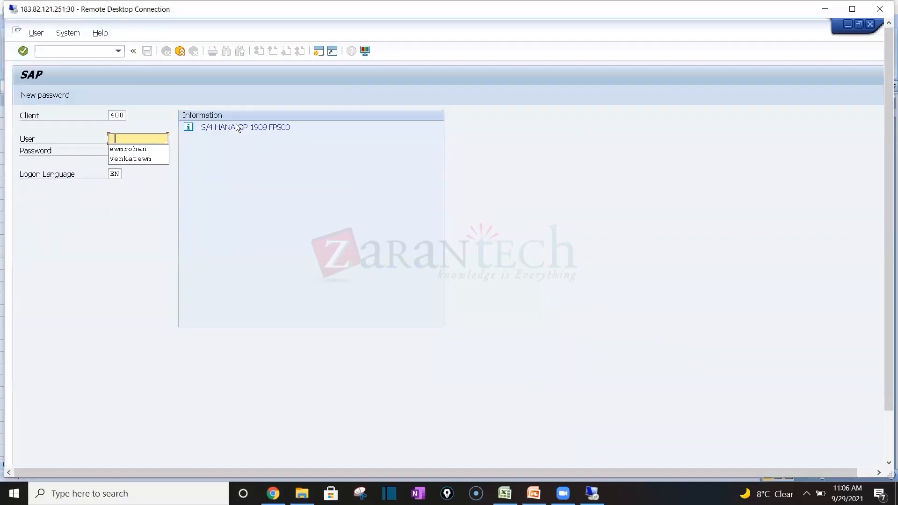
{"action": "key", "text": "Down"}
{"action": "key", "text": "Return"}
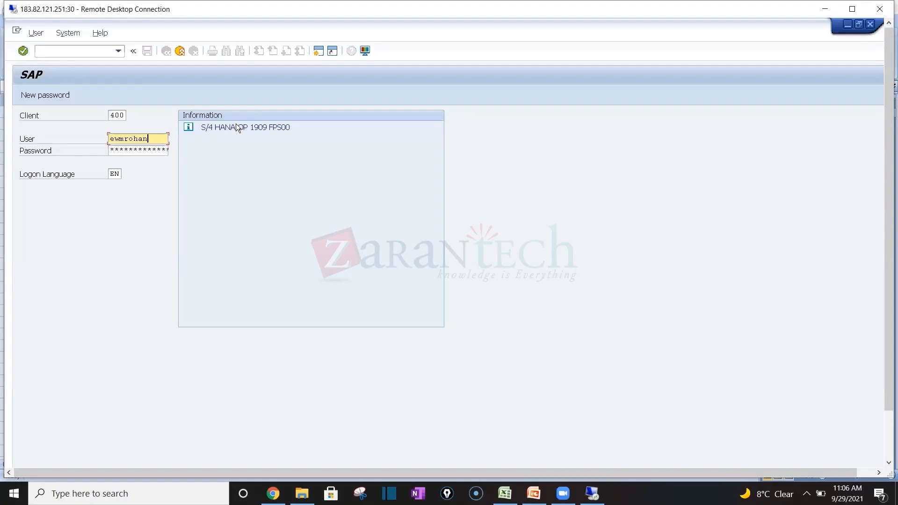
{"action": "key", "text": "Tab"}
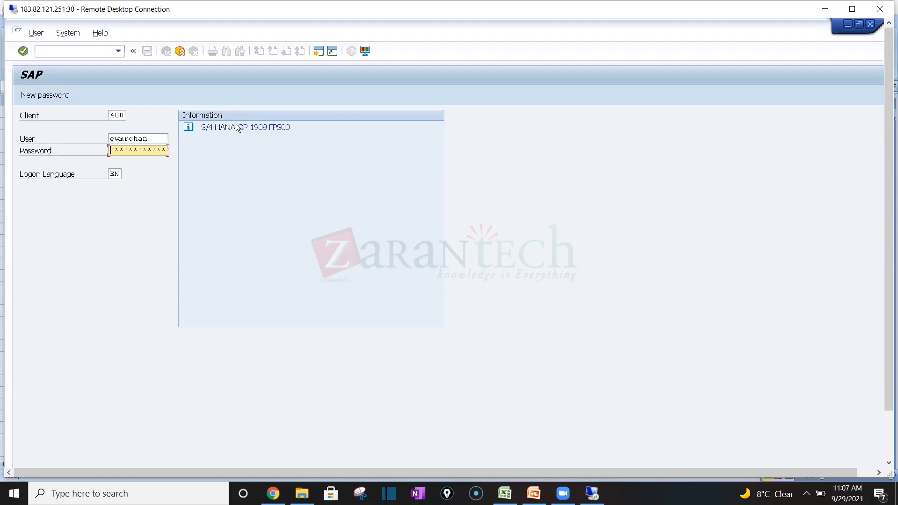
{"action": "type", "text": "*"}
{"action": "key", "text": "Return"}
{"action": "key", "text": "Return"}
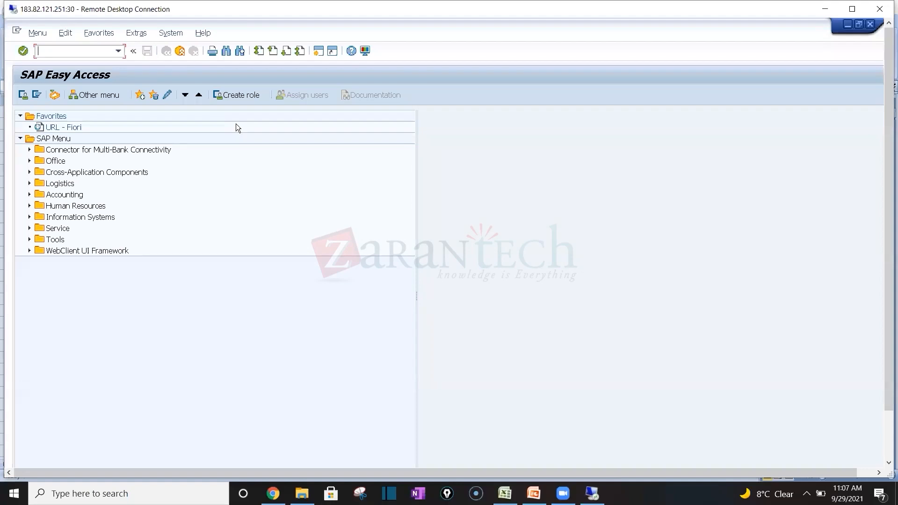
Step: Run transaction spro and display the SAP Reference IMG
{"action": "type", "text": "spro"}
{"action": "key", "text": "Return"}
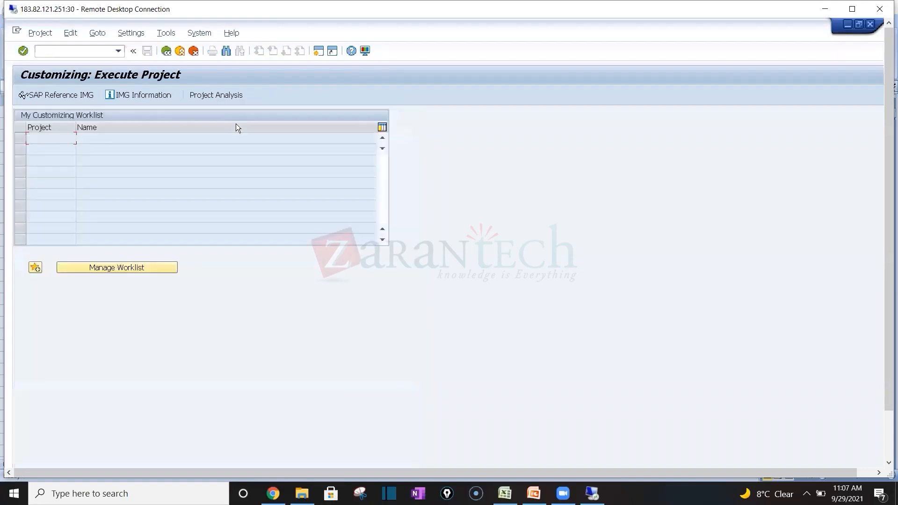
{"action": "left_click", "coordinate": [78, 97]}
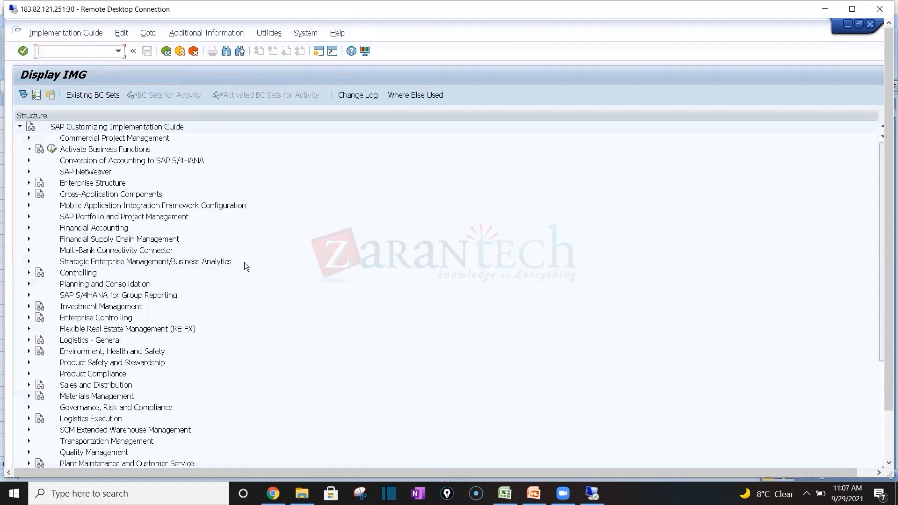
Step: Look through the top-level IMG nodes from Strategic Enterprise Management down to SCM Extended Warehouse Management
{"action": "left_click", "coordinate": [98, 264]}
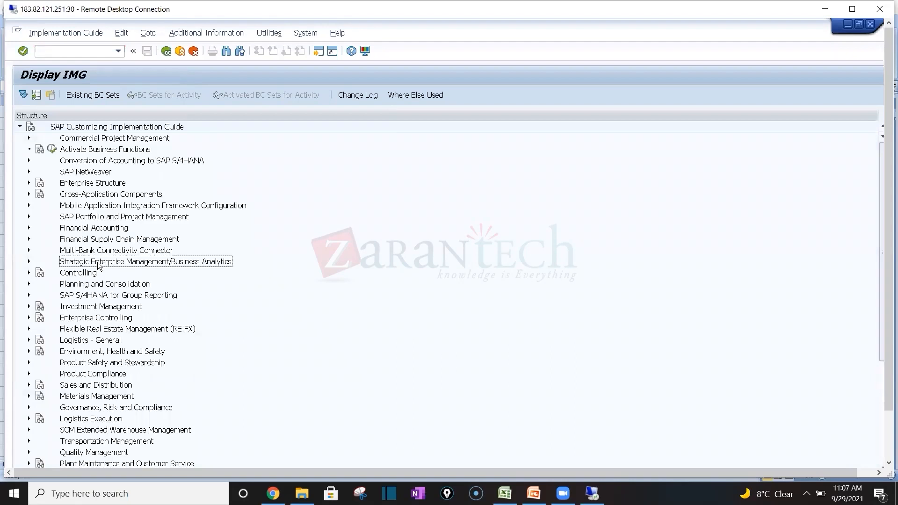
{"action": "key", "text": "Down"}
{"action": "key", "text": "Down"}
{"action": "key", "text": "Down"}
{"action": "key", "text": "Down"}
{"action": "key", "text": "Down"}
{"action": "key", "text": "Down"}
{"action": "key", "text": "Down"}
{"action": "key", "text": "Down"}
{"action": "key", "text": "Down"}
{"action": "key", "text": "Down"}
{"action": "key", "text": "Down"}
{"action": "key", "text": "Down"}
{"action": "key", "text": "Down"}
{"action": "key", "text": "Down"}
{"action": "key", "text": "Down"}
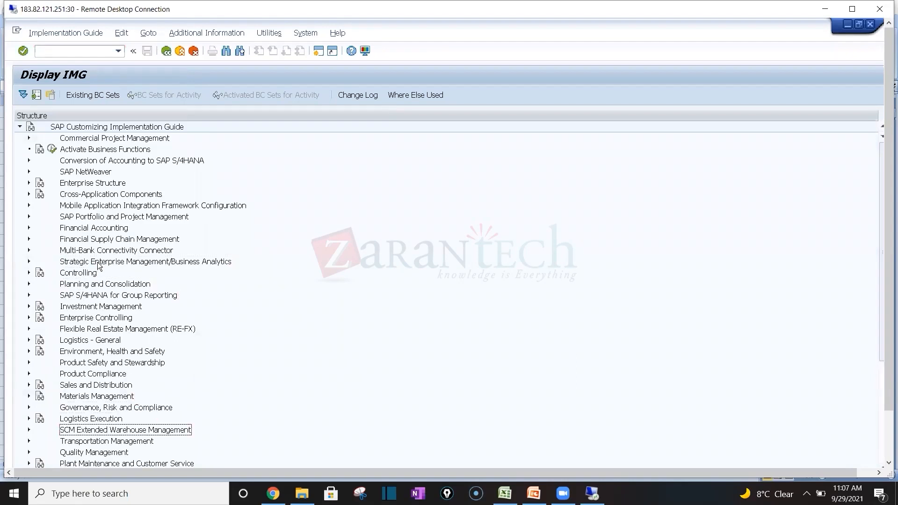
Step: Open the Define Plant activity under Enterprise Structure, Definition, Logistics - General
{"action": "left_click", "coordinate": [29, 183]}
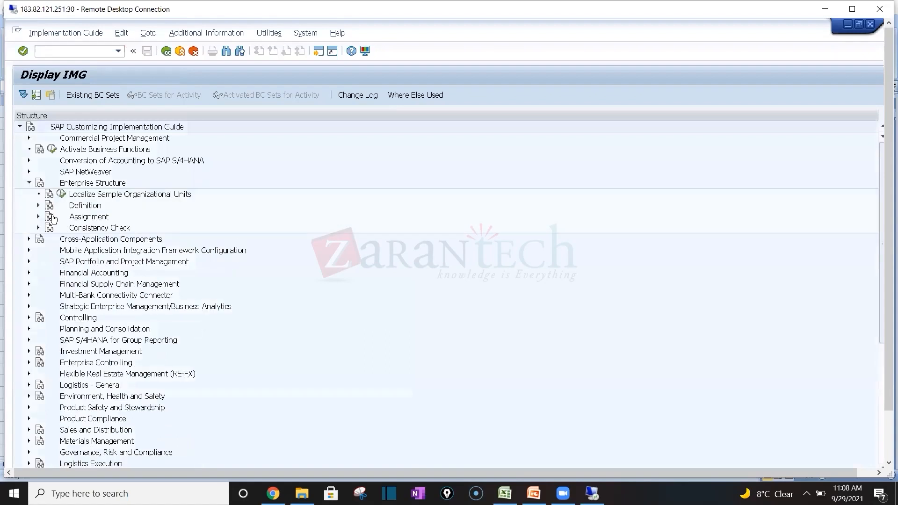
{"action": "left_click", "coordinate": [39, 206]}
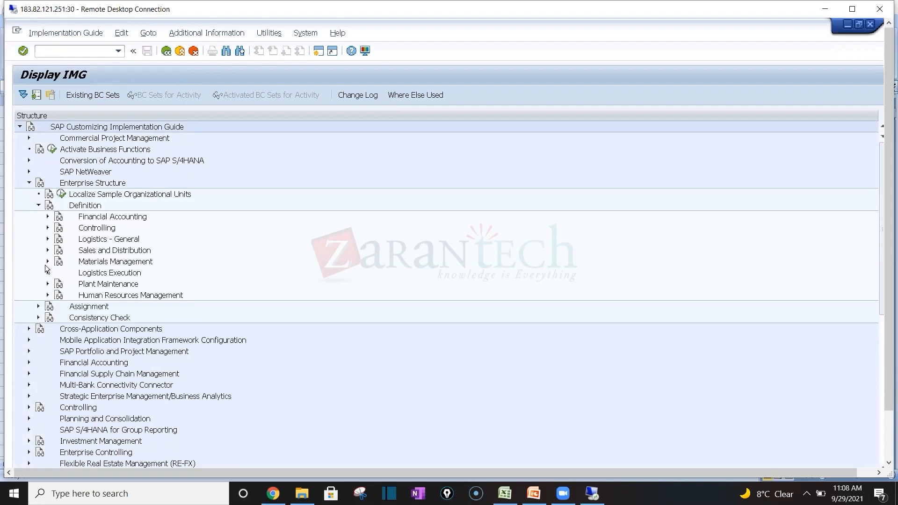
{"action": "left_click", "coordinate": [47, 240]}
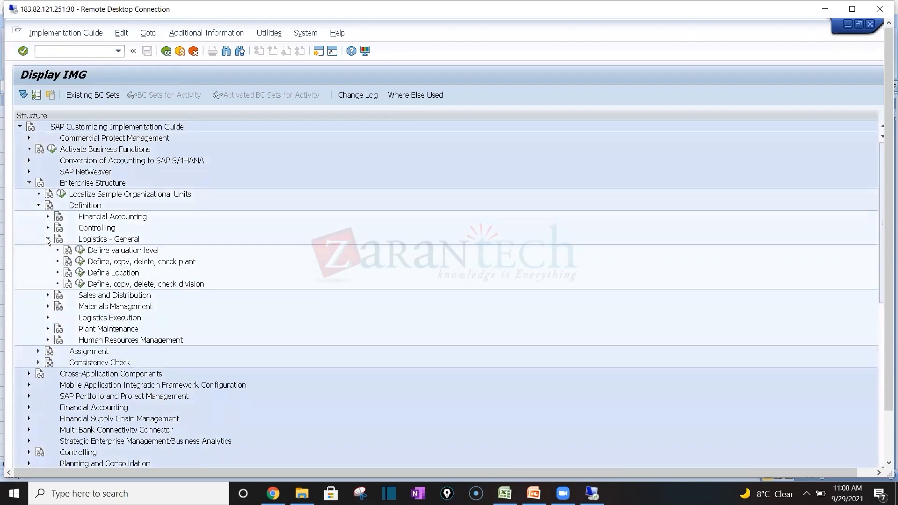
{"action": "left_click", "coordinate": [80, 261]}
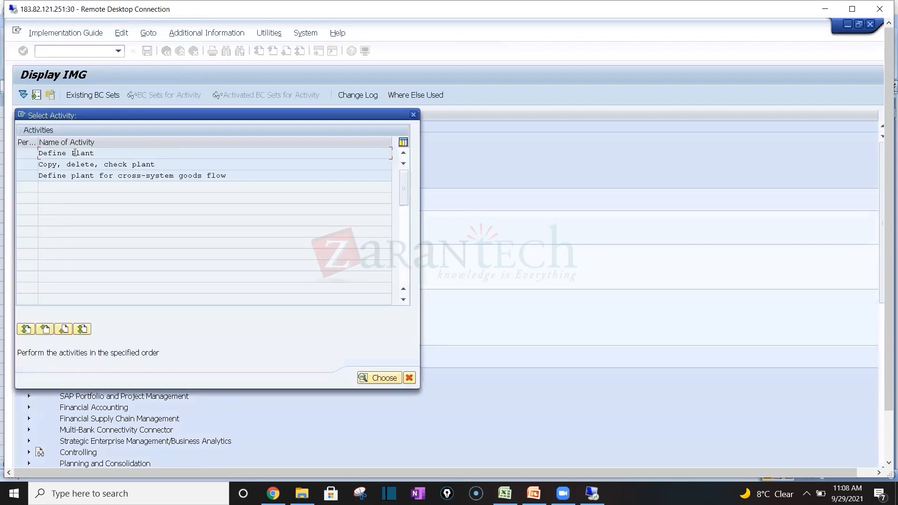
{"action": "double_click", "coordinate": [75, 153]}
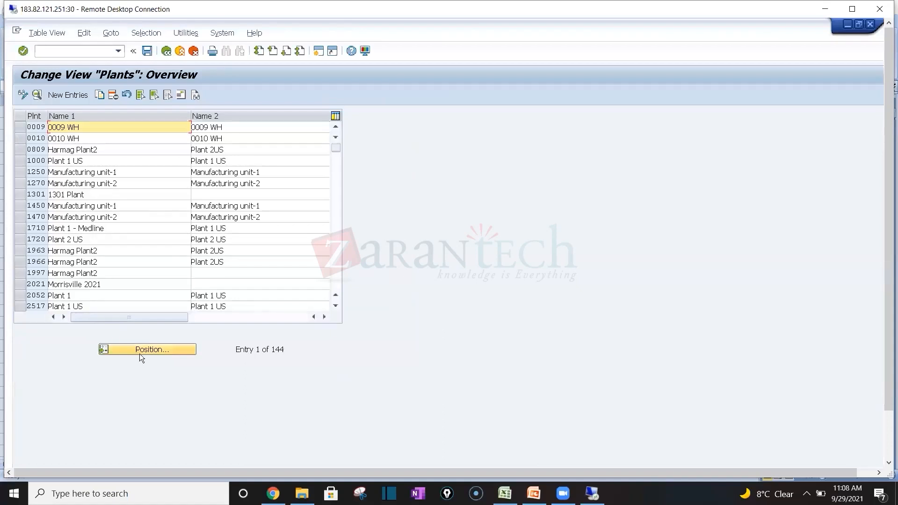
Step: Look up plant PL34 by positioning the plants overview on that entry
{"action": "left_click", "coordinate": [140, 355]}
{"action": "type", "text": "P"}
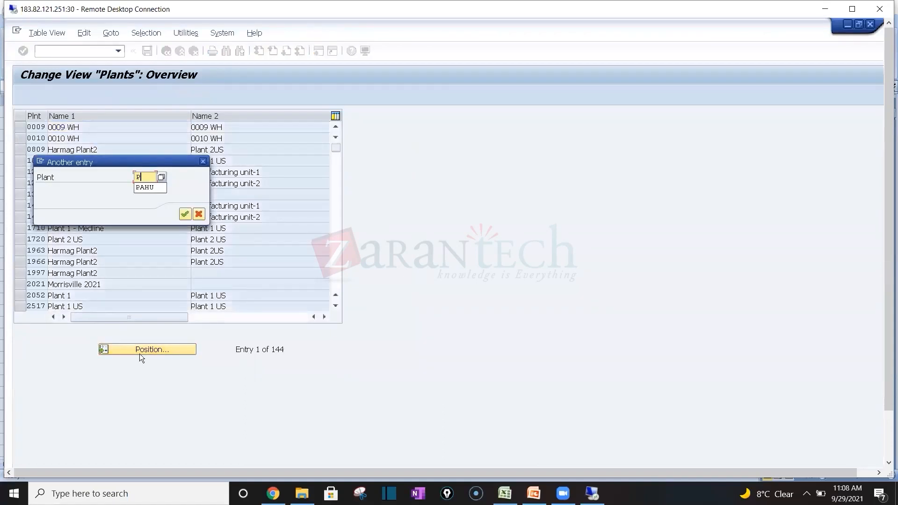
{"action": "type", "text": "L34"}
{"action": "key", "text": "Return"}
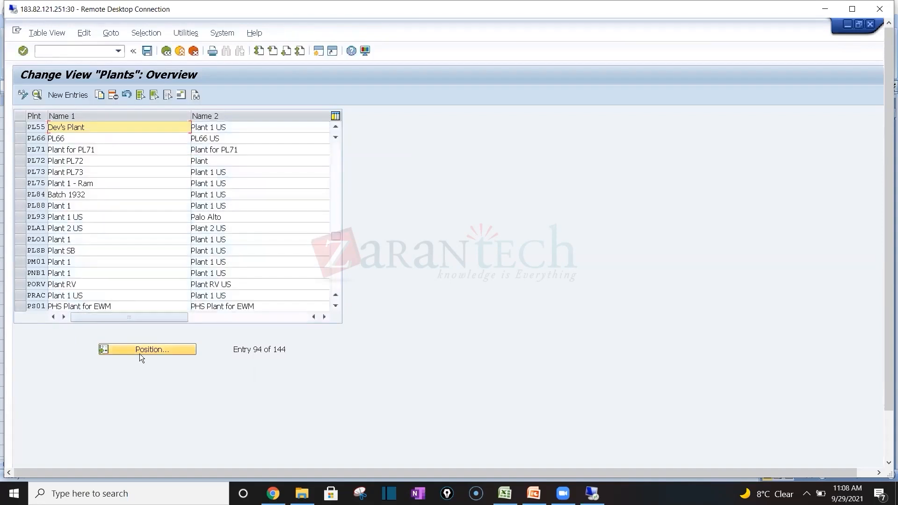
Step: Leave the plants overview and review the reference plant, warehouse and shipping point values in the 1934H Warehouse Datasheet in Excel
{"action": "left_click", "coordinate": [336, 127]}
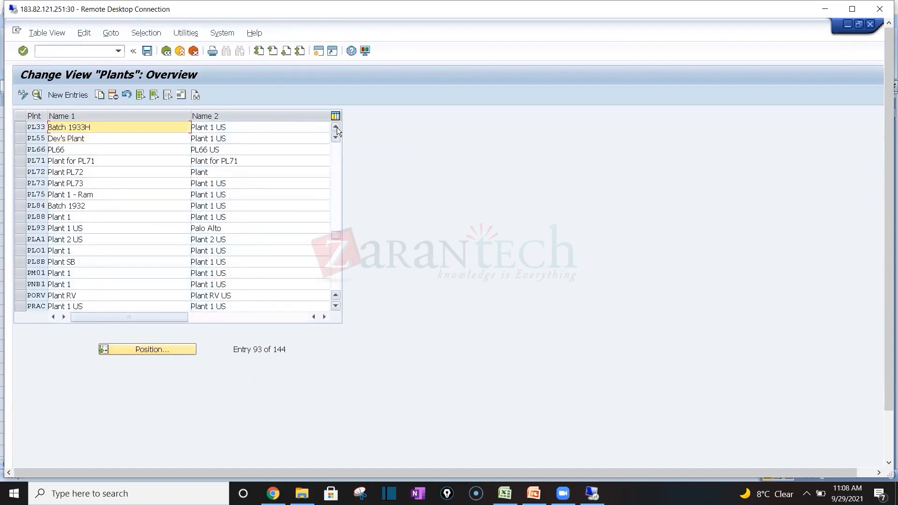
{"action": "left_click", "coordinate": [167, 51]}
{"action": "mouse_move", "coordinate": [511, 489]}
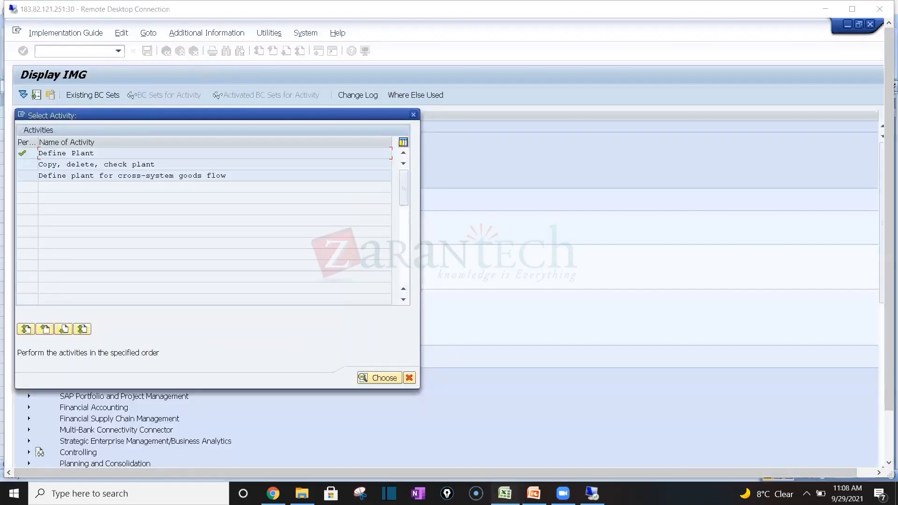
{"action": "left_click", "coordinate": [528, 459]}
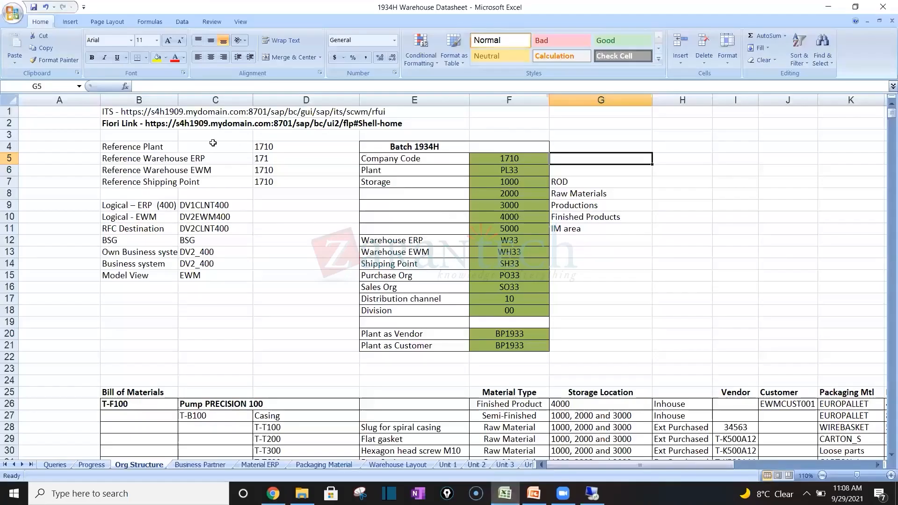
{"action": "left_click", "coordinate": [139, 149]}
{"action": "left_click_drag", "start_coordinate": [140, 152], "coordinate": [265, 182]}
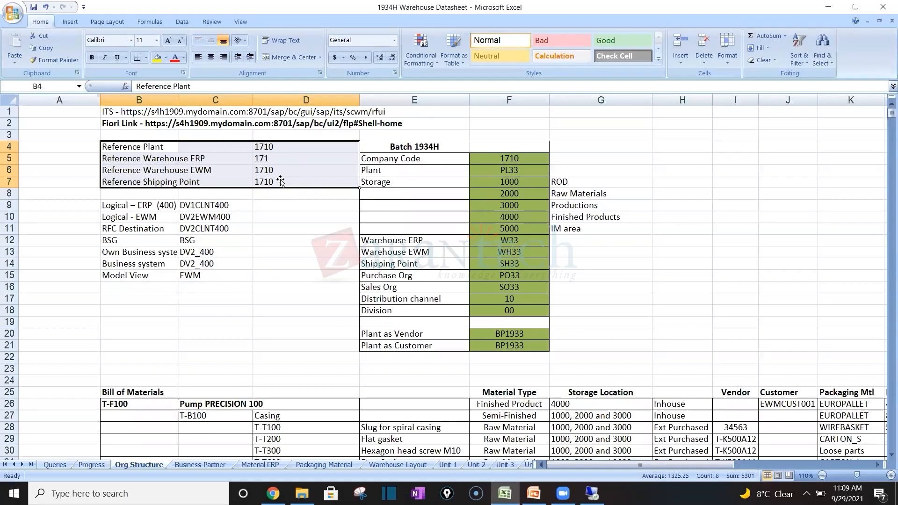
Step: Set the Plant in the Batch 1934H table to PL34
{"action": "left_click", "coordinate": [515, 166]}
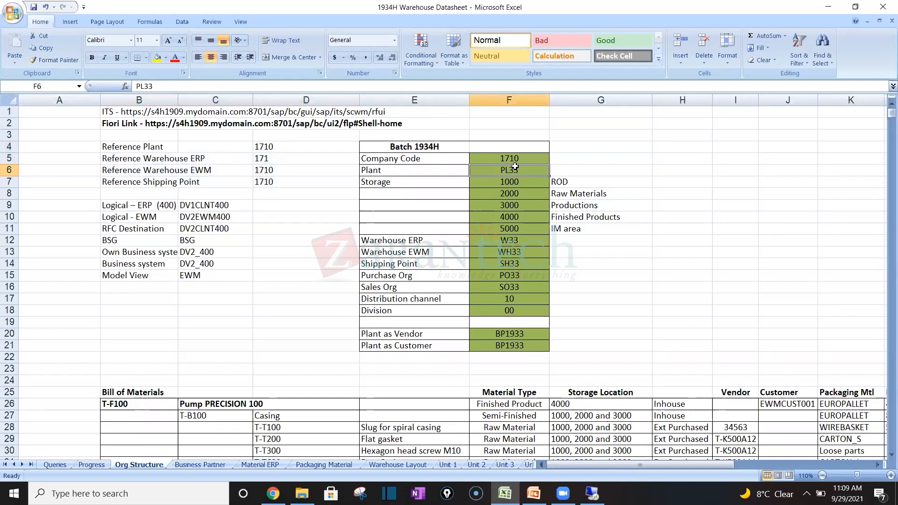
{"action": "double_click", "coordinate": [514, 167]}
{"action": "key", "text": "BackSpace"}
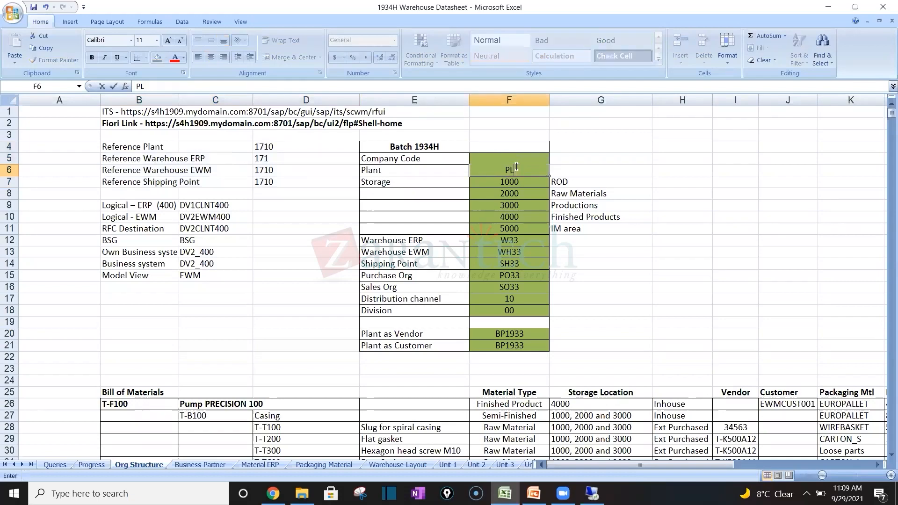
{"action": "type", "text": "4"}
{"action": "key", "text": "Return"}
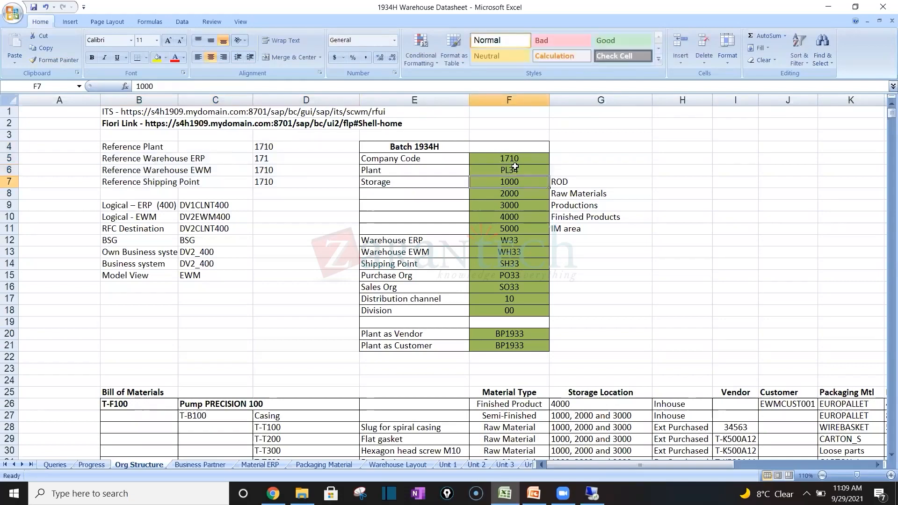
Step: Set the Warehouse ERP in the Batch 1934H table to W34
{"action": "key", "text": "Down"}
{"action": "key", "text": "Down"}
{"action": "key", "text": "Down"}
{"action": "key", "text": "Down"}
{"action": "key", "text": "Down"}
{"action": "left_click", "coordinate": [195, 87]}
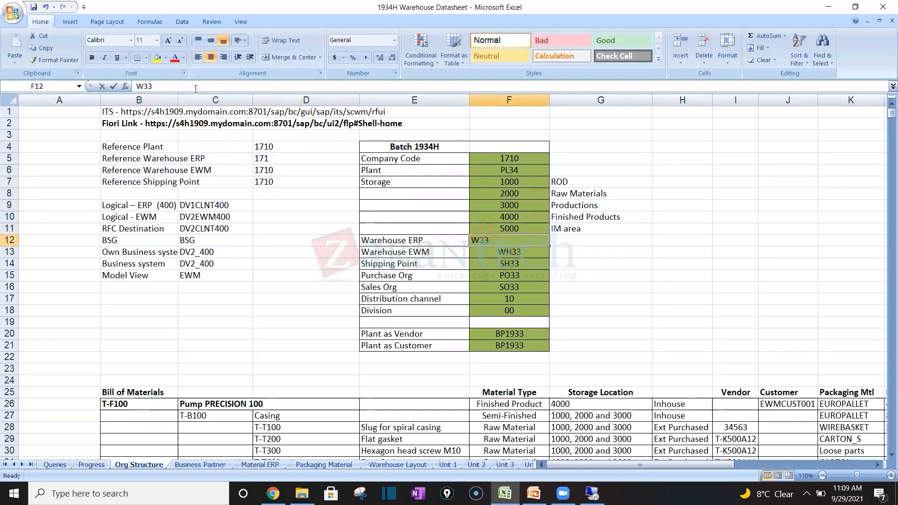
{"action": "key", "text": "BackSpace"}
{"action": "type", "text": "4"}
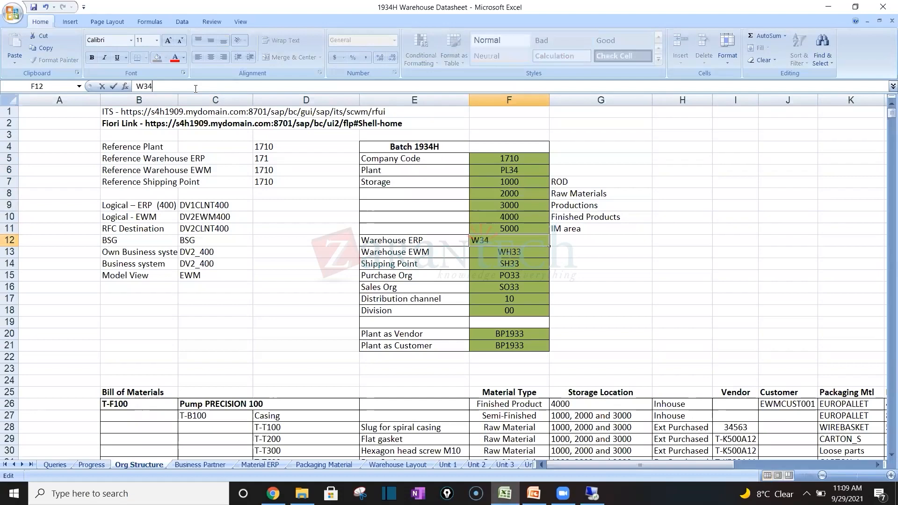
{"action": "key", "text": "Return"}
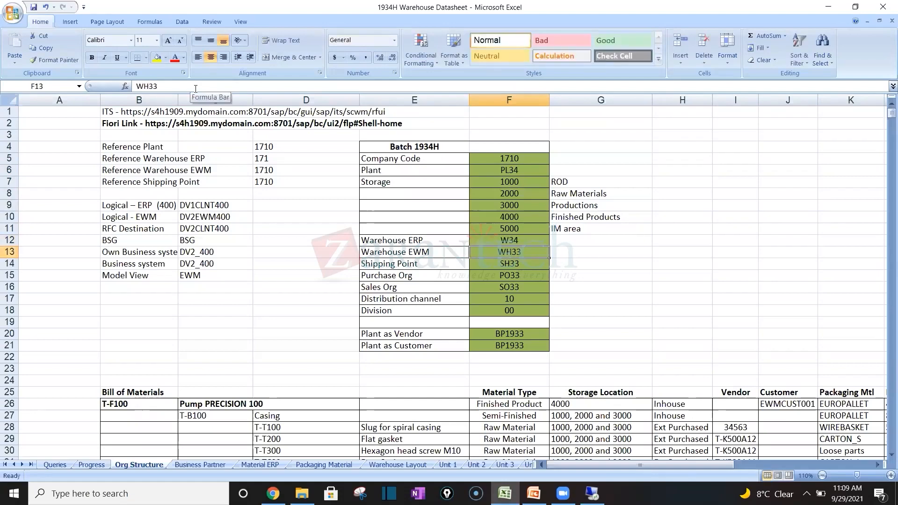
Step: Set the Warehouse EWM in the Batch 1934H table to WH34
{"action": "key", "text": "F2"}
{"action": "key", "text": "BackSpace"}
{"action": "type", "text": "4"}
{"action": "key", "text": "Return"}
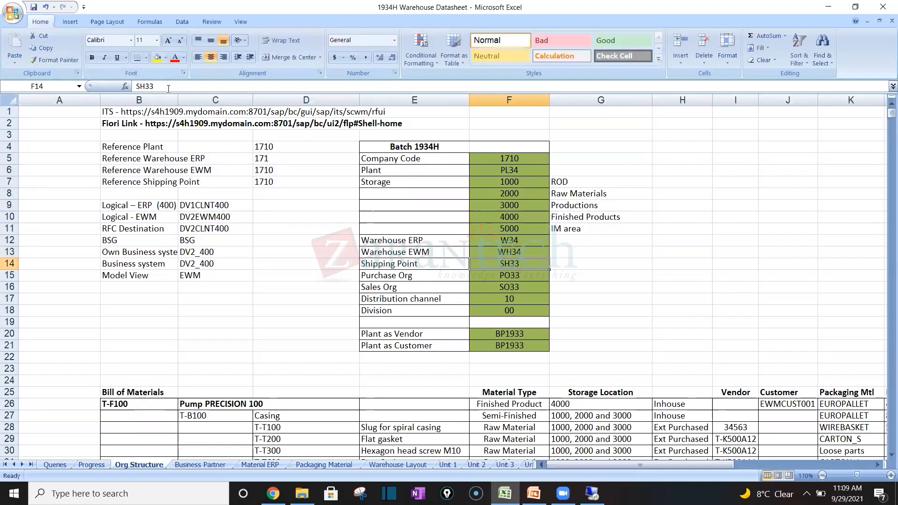
Step: Set the Shipping Point in the Batch 1934H table to SH34
{"action": "left_click", "coordinate": [168, 88]}
{"action": "key", "text": "BackSpace"}
{"action": "key", "text": "Return"}
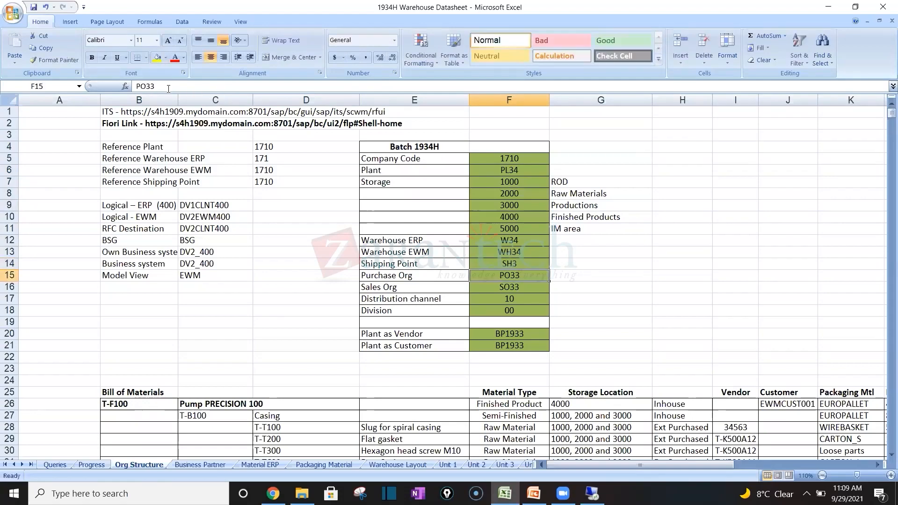
{"action": "double_click", "coordinate": [534, 265]}
{"action": "type", "text": "4"}
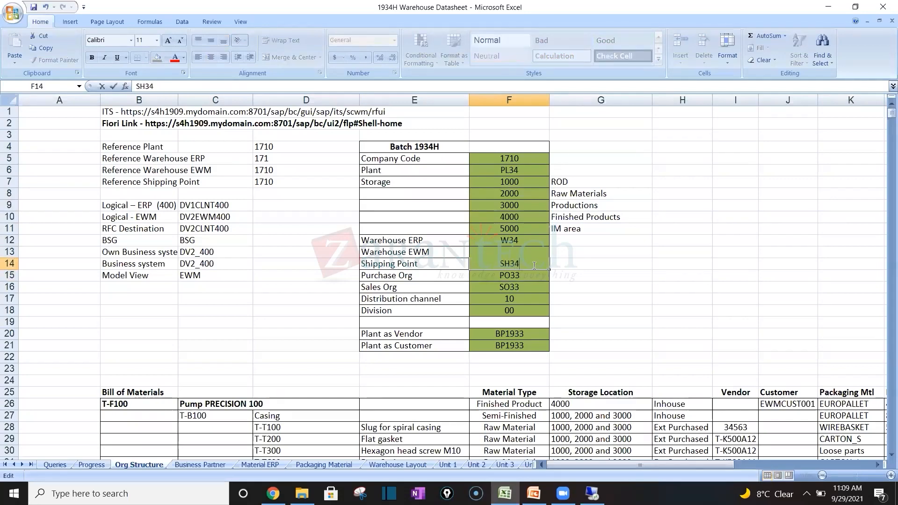
{"action": "key", "text": "Return"}
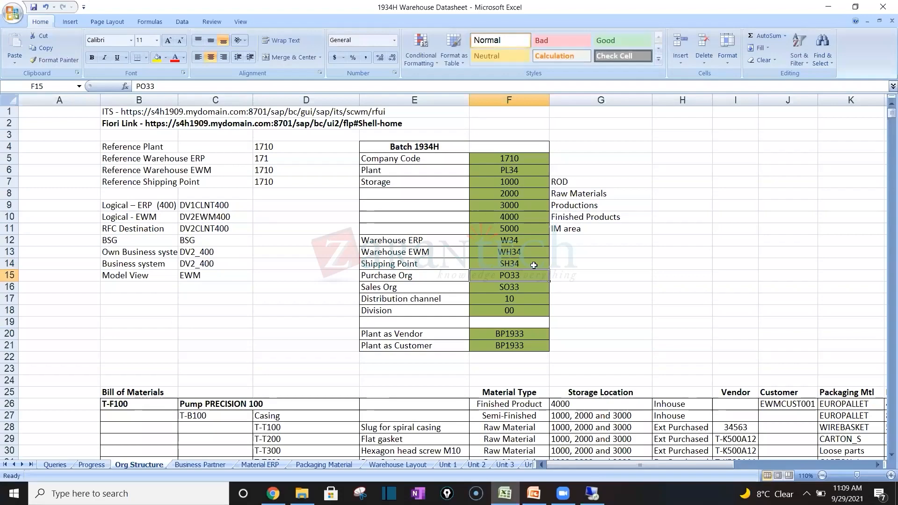
Step: Set the Purchase Org to PO34 and the Sales Org to SO34 in the Batch 1934H table
{"action": "double_click", "coordinate": [530, 273]}
{"action": "key", "text": "BackSpace"}
{"action": "type", "text": "4"}
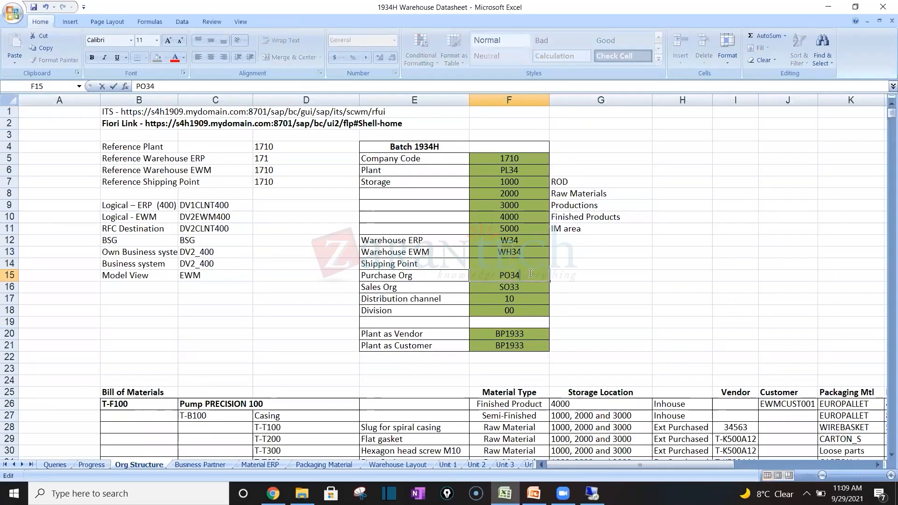
{"action": "key", "text": "Return"}
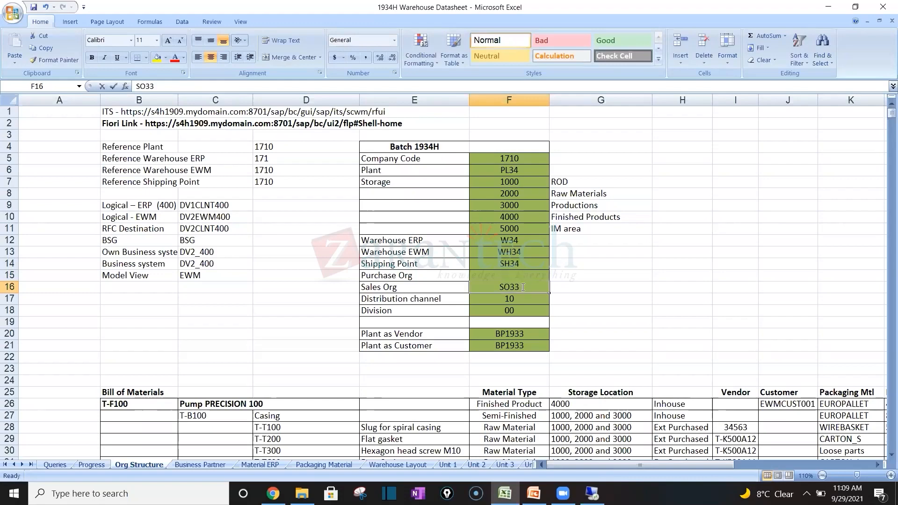
{"action": "double_click", "coordinate": [521, 286]}
{"action": "key", "text": "BackSpace"}
{"action": "type", "text": "4"}
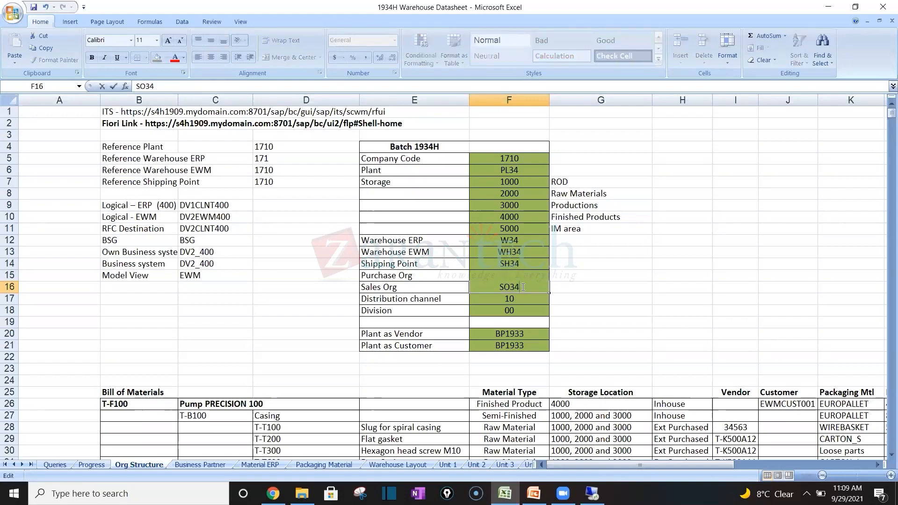
{"action": "key", "text": "Return"}
Step: Set the Plant as Vendor business partner in the Batch 1934H table to BP1934
{"action": "key", "text": "Return"}
{"action": "key", "text": "Return"}
{"action": "key", "text": "Return"}
{"action": "key", "text": "Return"}
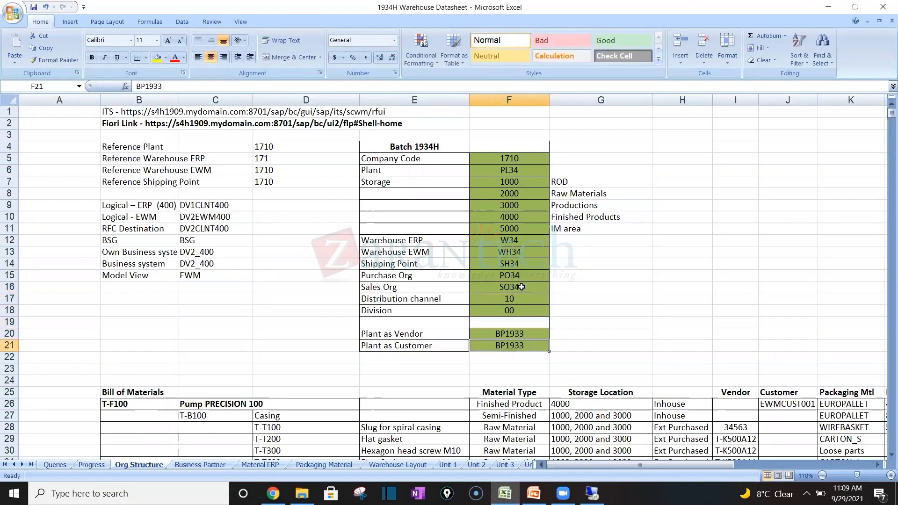
{"action": "double_click", "coordinate": [537, 334]}
{"action": "key", "text": "BackSpace"}
{"action": "type", "text": "4"}
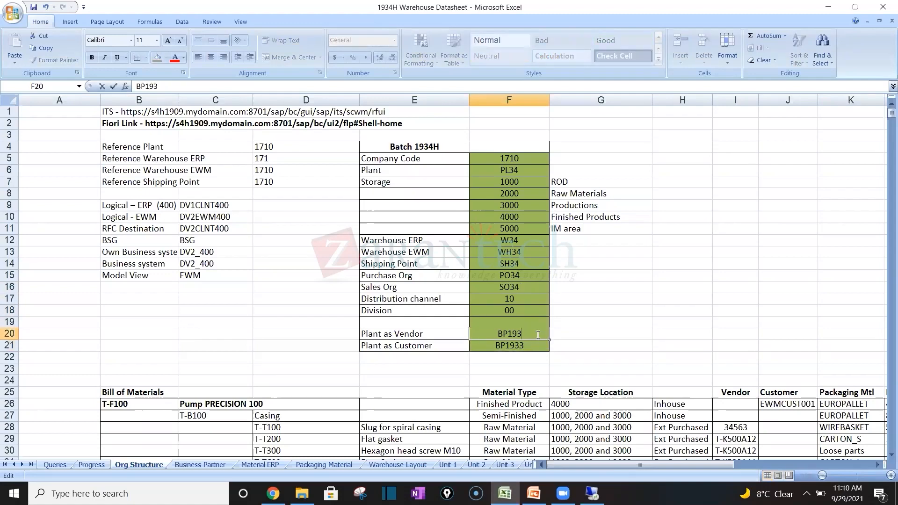
{"action": "key", "text": "Return"}
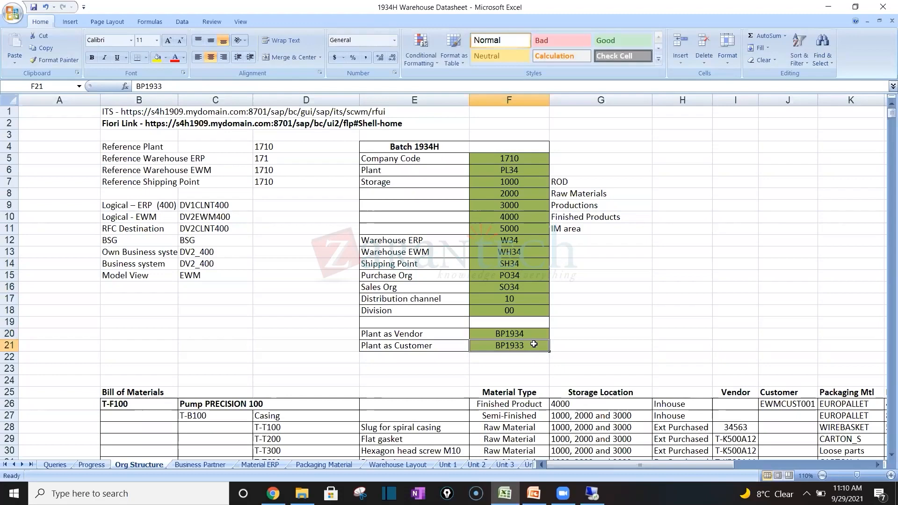
Step: Set the Plant as Customer business partner in the Batch 1934H table to BP1934
{"action": "double_click", "coordinate": [534, 344]}
{"action": "key", "text": "BackSpace"}
{"action": "key", "text": "Return"}
{"action": "left_click", "coordinate": [534, 344]}
{"action": "double_click", "coordinate": [534, 344]}
{"action": "type", "text": "4"}
{"action": "key", "text": "Return"}
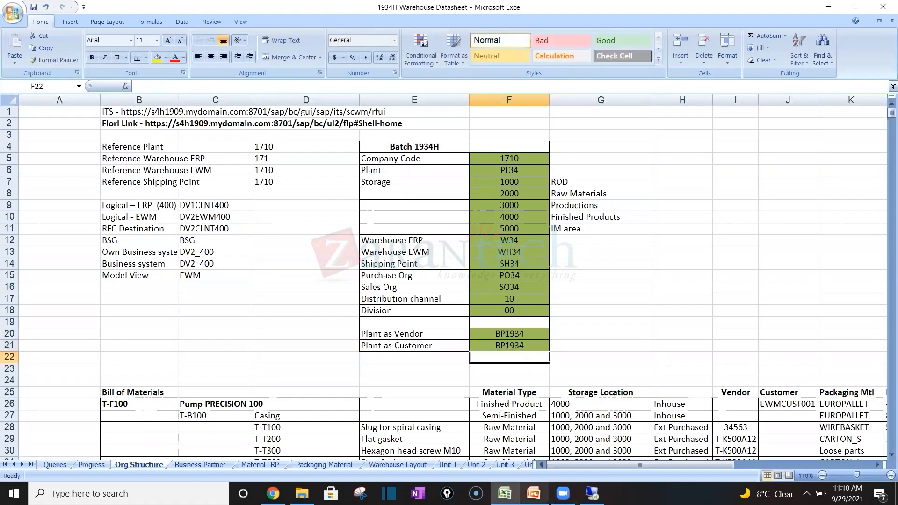
Step: Consult the EWM organization structure slide in PowerPoint and save the 1934H Warehouse Datasheet in Excel
{"action": "key", "text": "alt+Tab"}
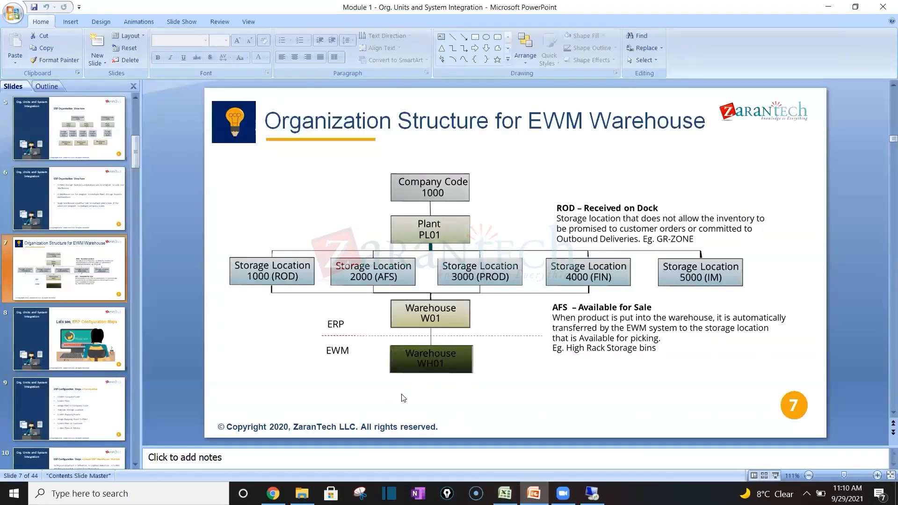
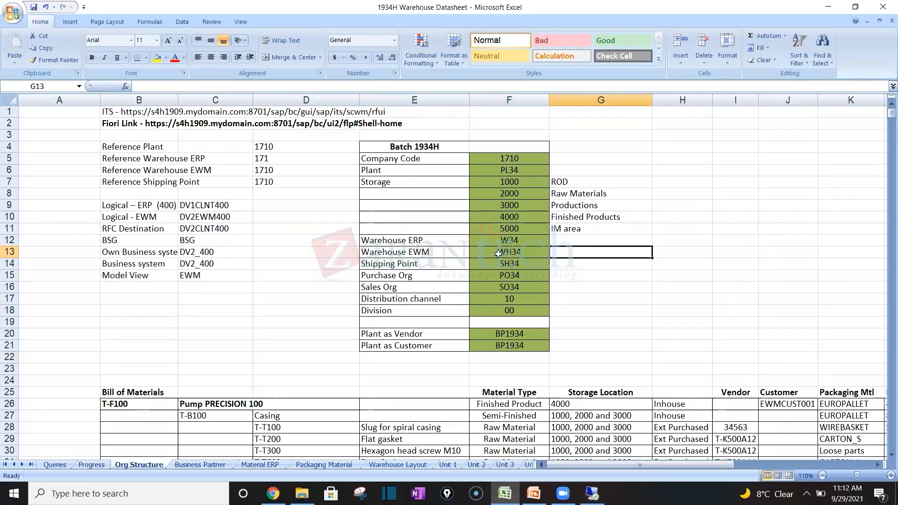
{"action": "left_click", "coordinate": [34, 7]}
Step: Switch to the SAP remote desktop session and open the Copy, delete, check plant activity
{"action": "left_click", "coordinate": [592, 493]}
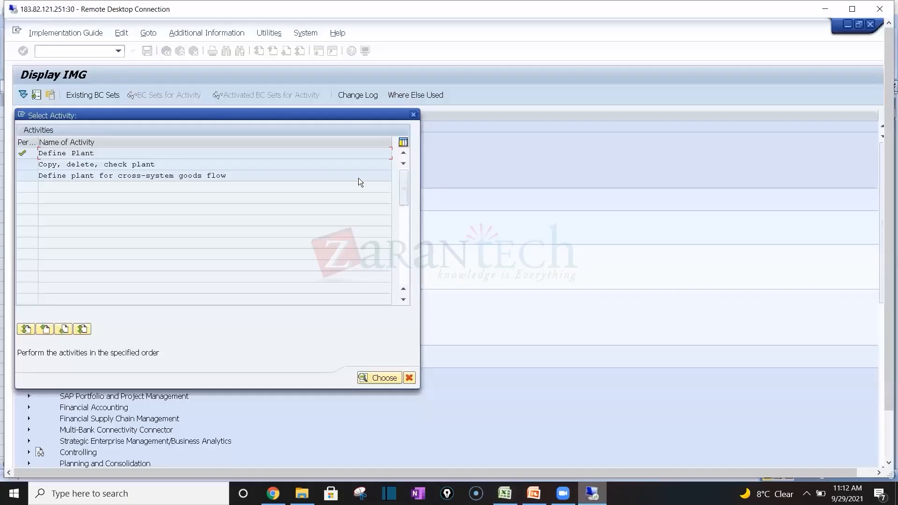
{"action": "double_click", "coordinate": [91, 165]}
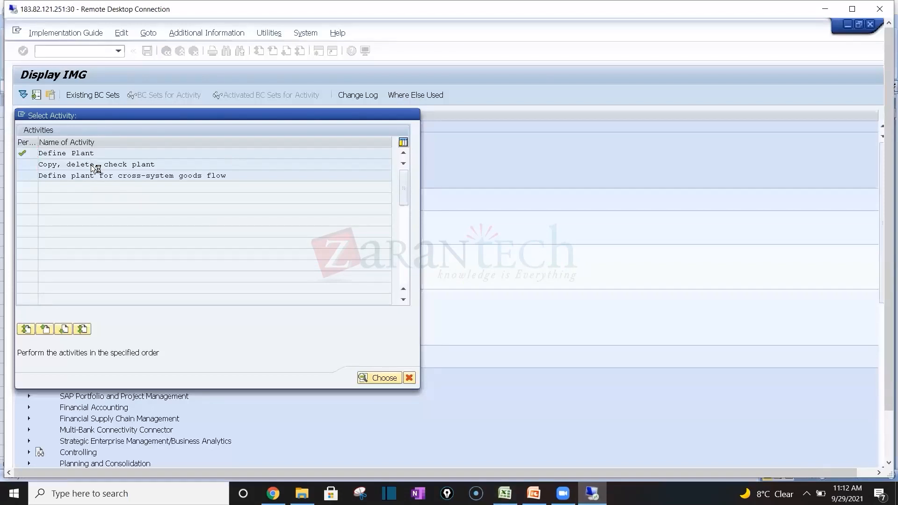
{"action": "left_click", "coordinate": [37, 95]}
{"action": "type", "text": "1710"}
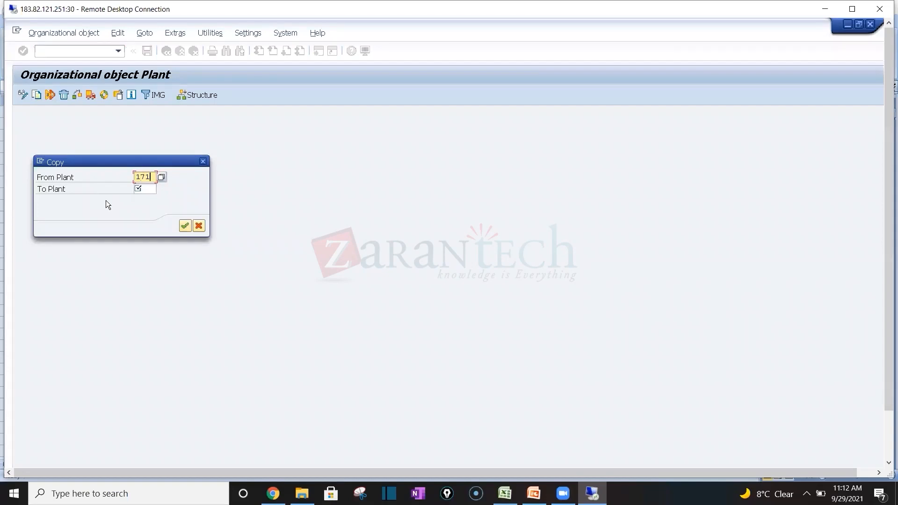
{"action": "key", "text": "Tab"}
{"action": "type", "text": "PL3"}
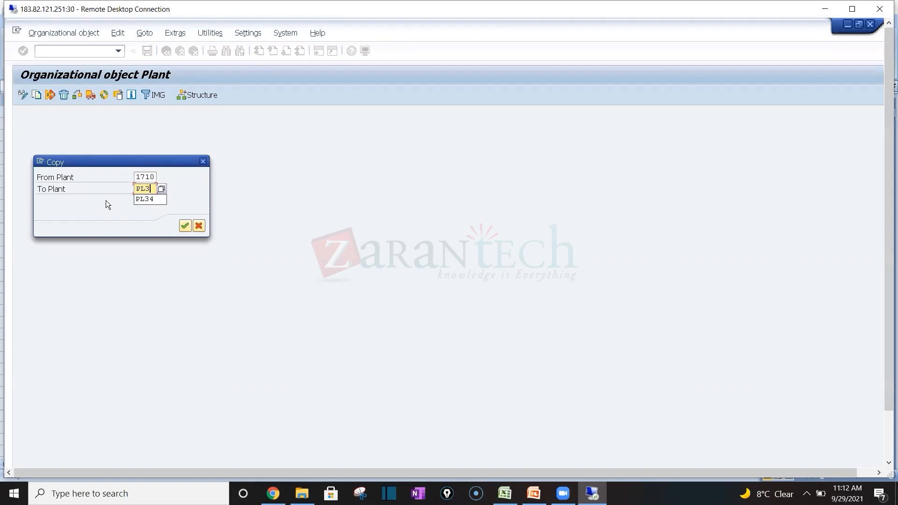
{"action": "type", "text": "3"}
{"action": "key", "text": "Return"}
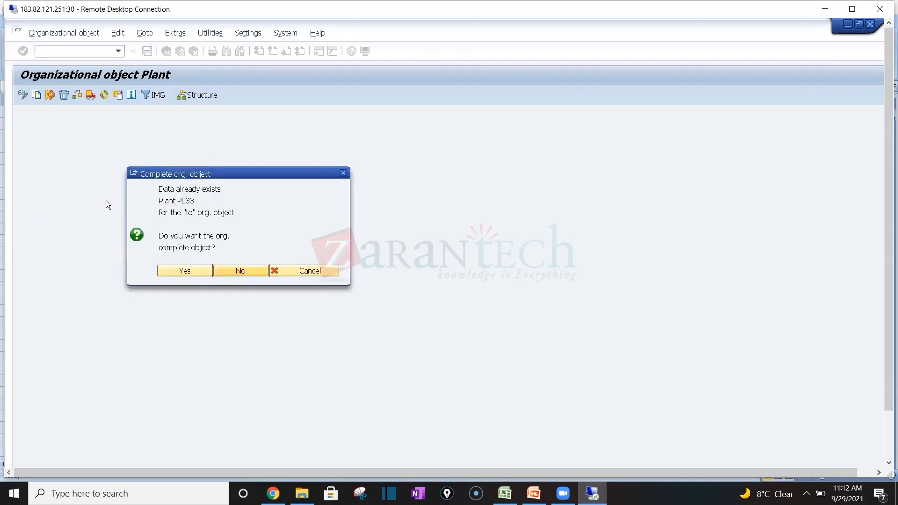
{"action": "left_click", "coordinate": [312, 273]}
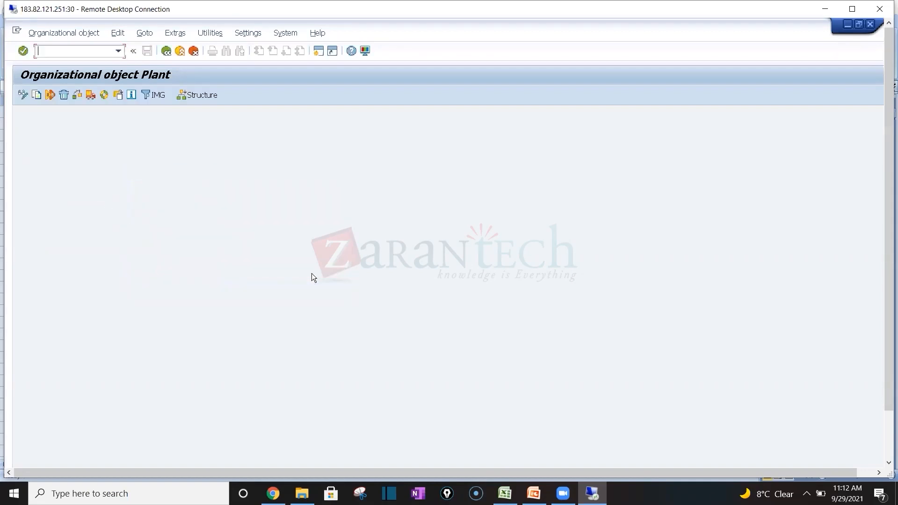
Step: Copy plant 1710 to plant PL34 and accept the notice on transporting number ranges and addresses
{"action": "left_click", "coordinate": [37, 95]}
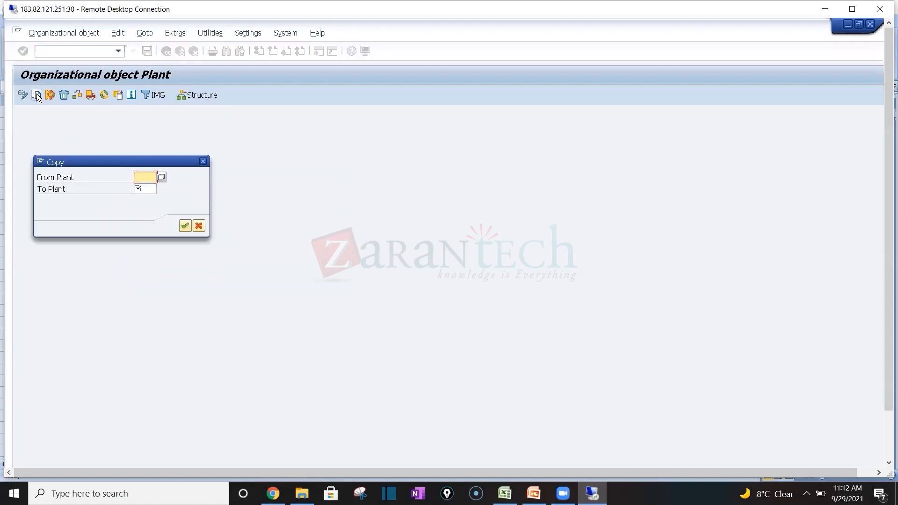
{"action": "type", "text": "1710"}
{"action": "key", "text": "Tab"}
{"action": "type", "text": "PL34"}
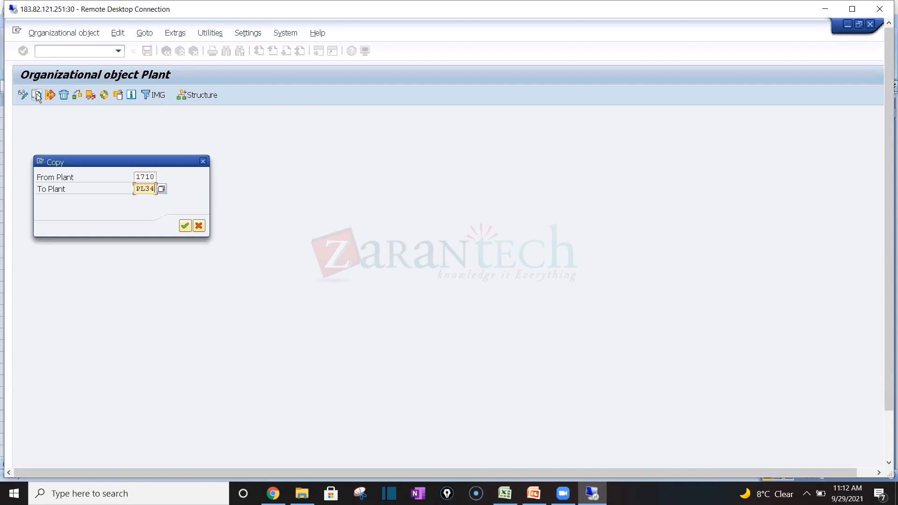
{"action": "key", "text": "Return"}
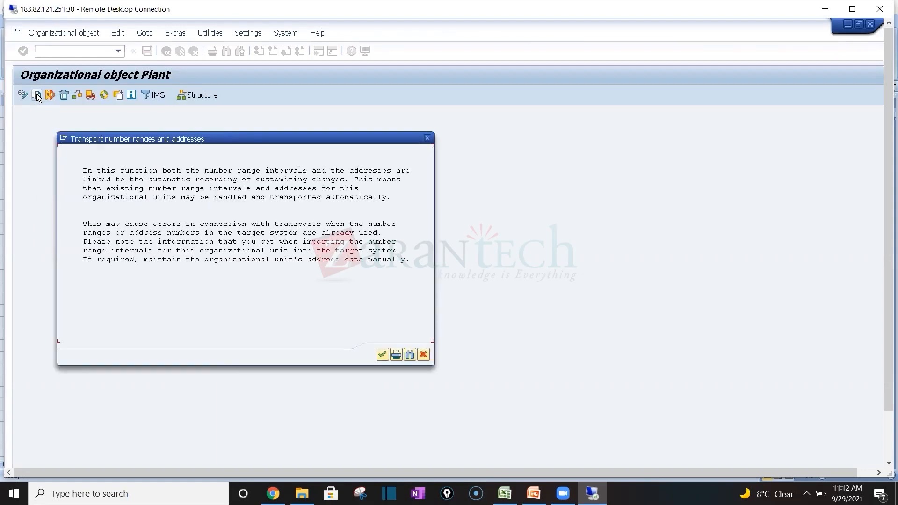
{"action": "key", "text": "Return"}
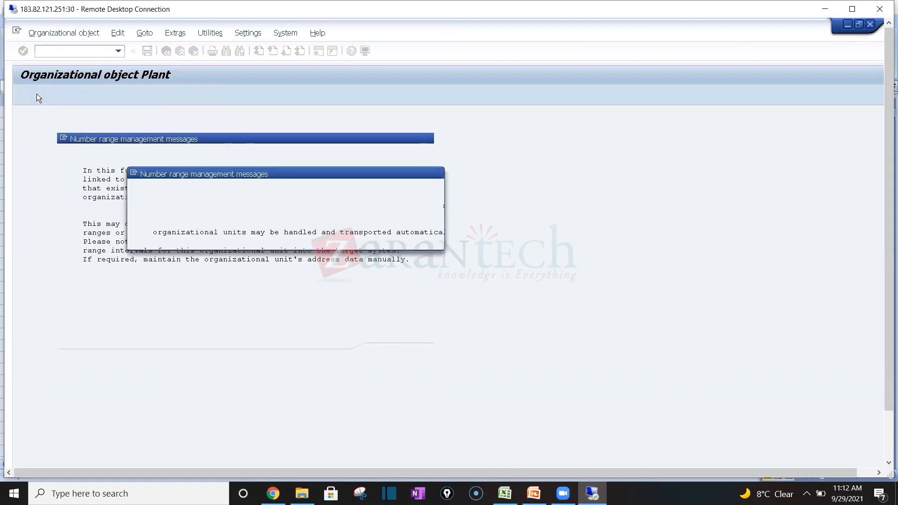
Step: Accept the number range notice and assign the plant copy to a new customizing request with short description Batch 193H
{"action": "left_click", "coordinate": [268, 235]}
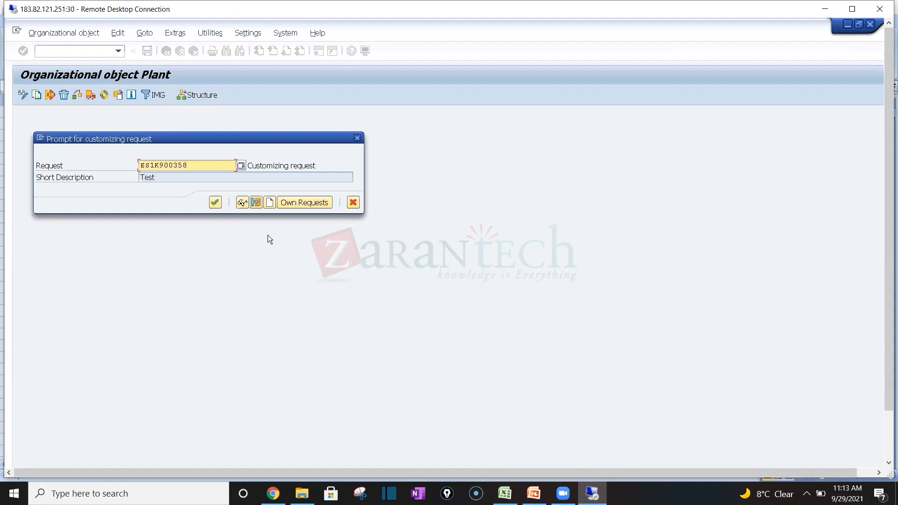
{"action": "left_click", "coordinate": [270, 202]}
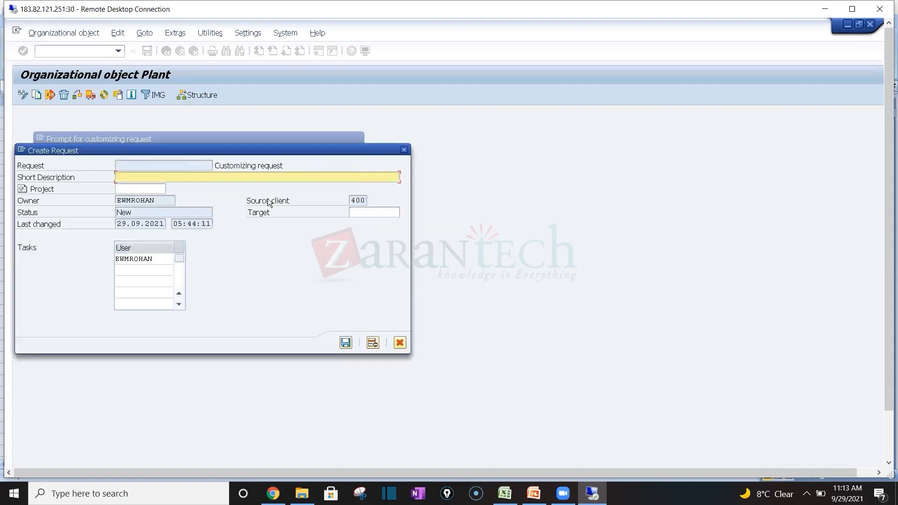
{"action": "type", "text": "Batch 193H"}
{"action": "key", "text": "Return"}
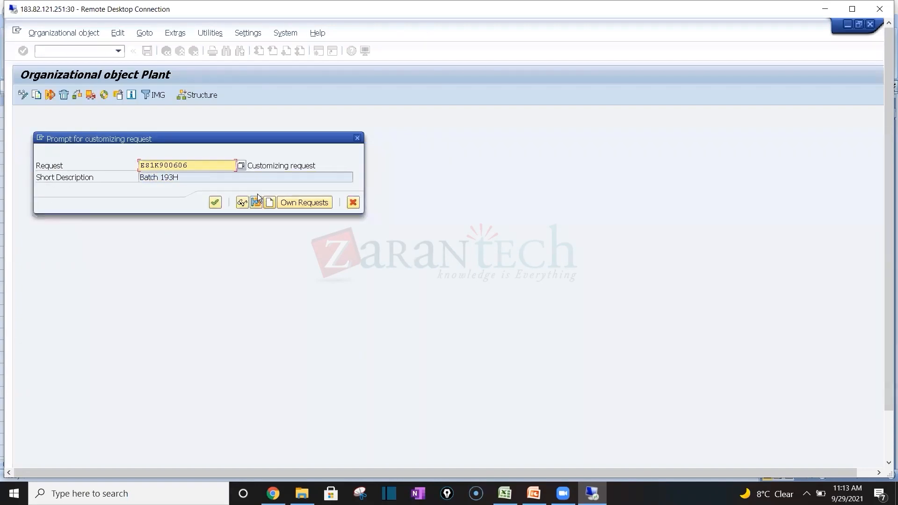
{"action": "left_click", "coordinate": [215, 202]}
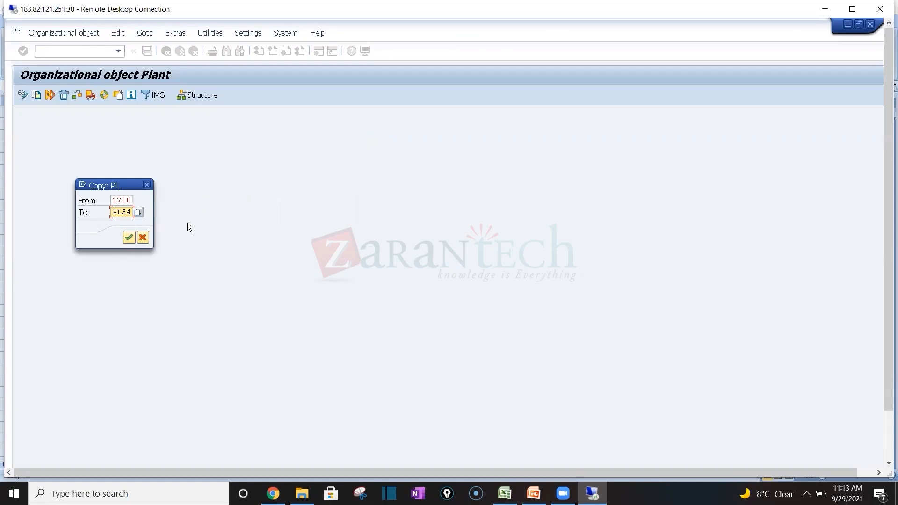
Step: Confirm the copy of plant 1710 to PL34 and leave the plant copy activity
{"action": "left_click", "coordinate": [132, 238]}
{"action": "key", "text": "Return"}
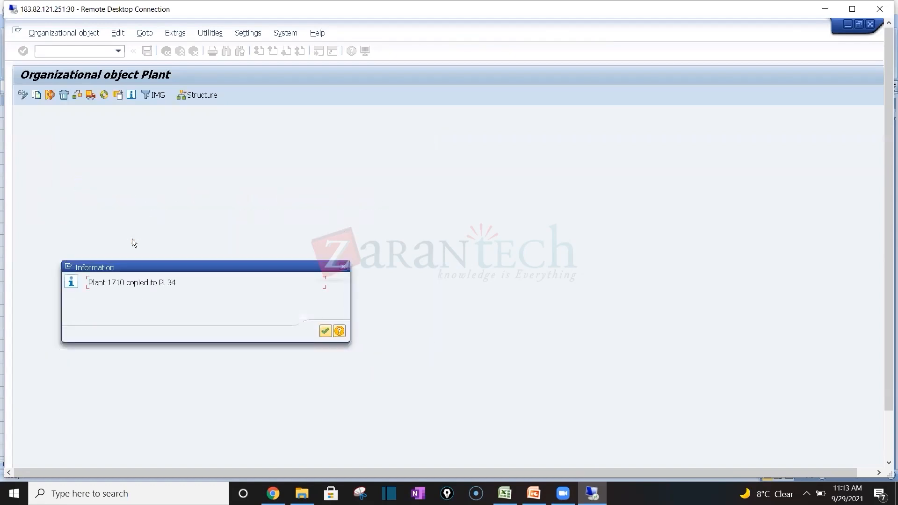
{"action": "key", "text": "Return"}
{"action": "left_click", "coordinate": [166, 52]}
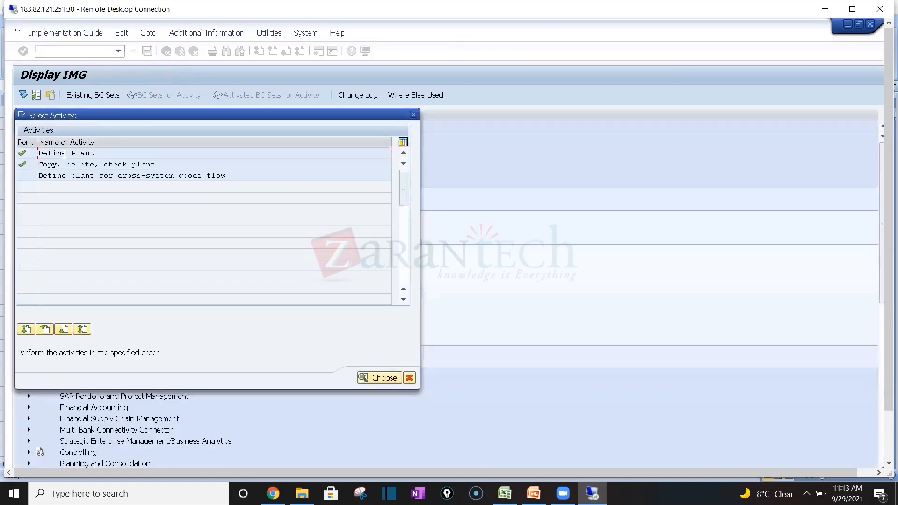
Step: In Define Plant, set Name 1 of plant PL34 to "Plant - Batch 1934H" and save it in the Batch 193H request
{"action": "double_click", "coordinate": [64, 154]}
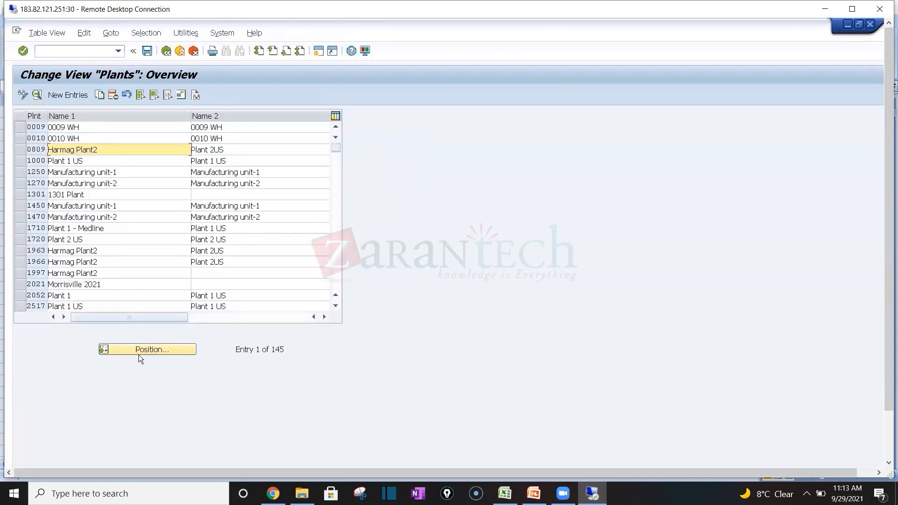
{"action": "left_click", "coordinate": [149, 349]}
{"action": "type", "text": "PL34"}
{"action": "key", "text": "Return"}
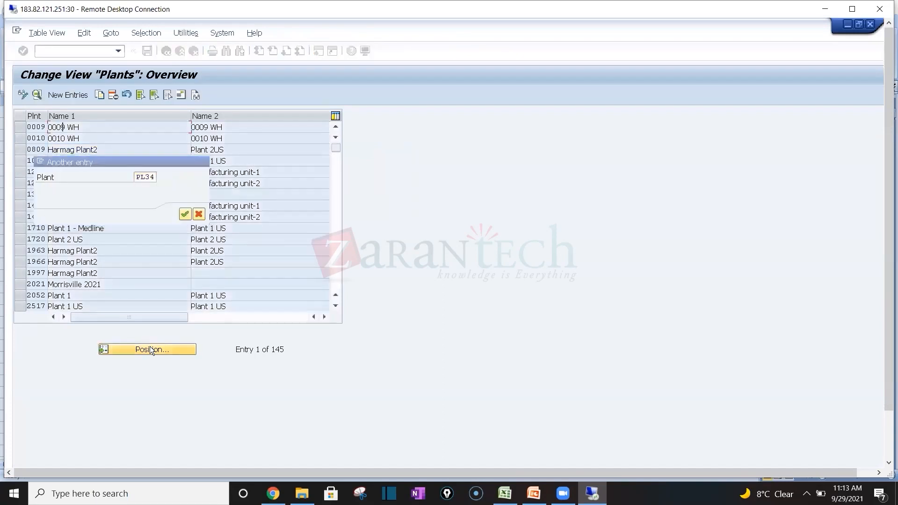
{"action": "left_click_drag", "start_coordinate": [113, 128], "coordinate": [43, 127]}
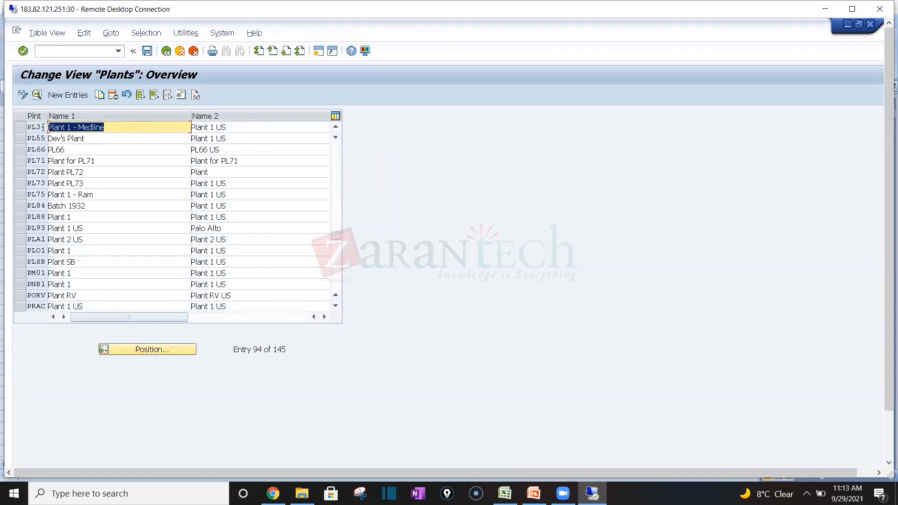
{"action": "type", "text": "Plant"}
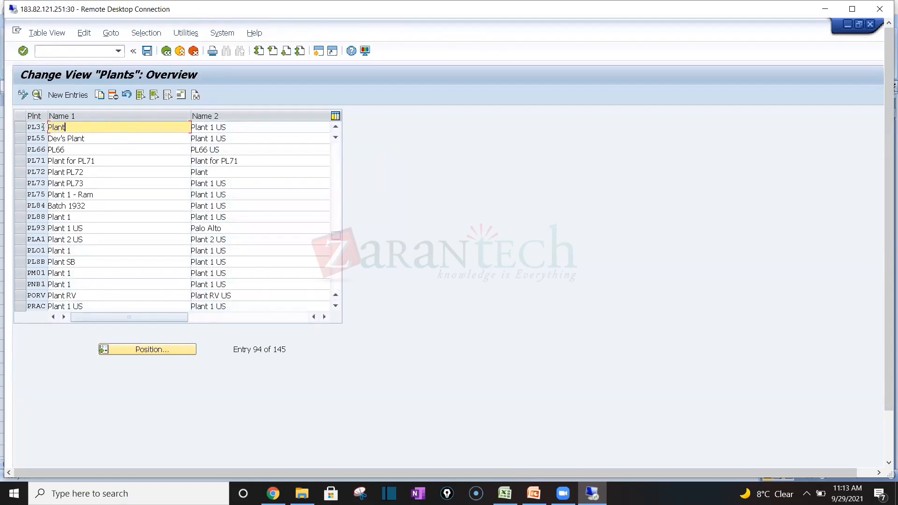
{"action": "type", "text": "  - Batch 1934H"}
{"action": "key", "text": "ctrl+s"}
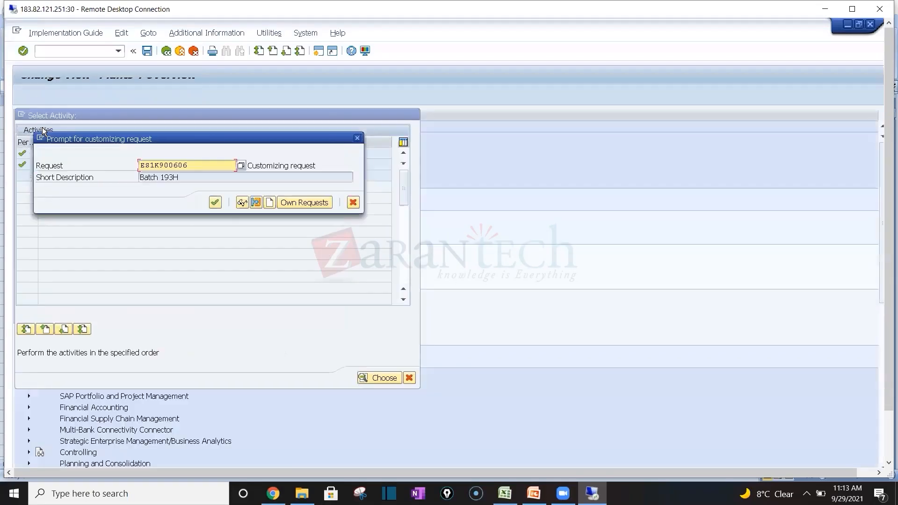
{"action": "key", "text": "Return"}
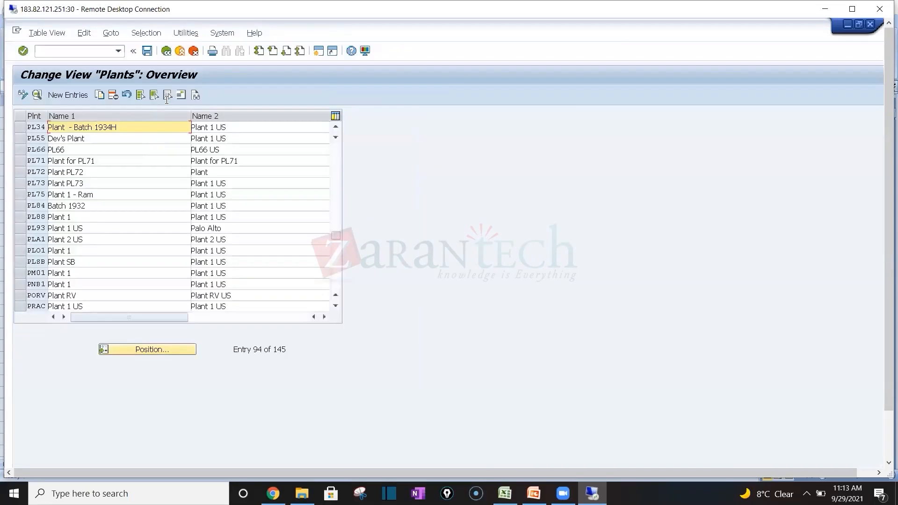
{"action": "left_click", "coordinate": [166, 51]}
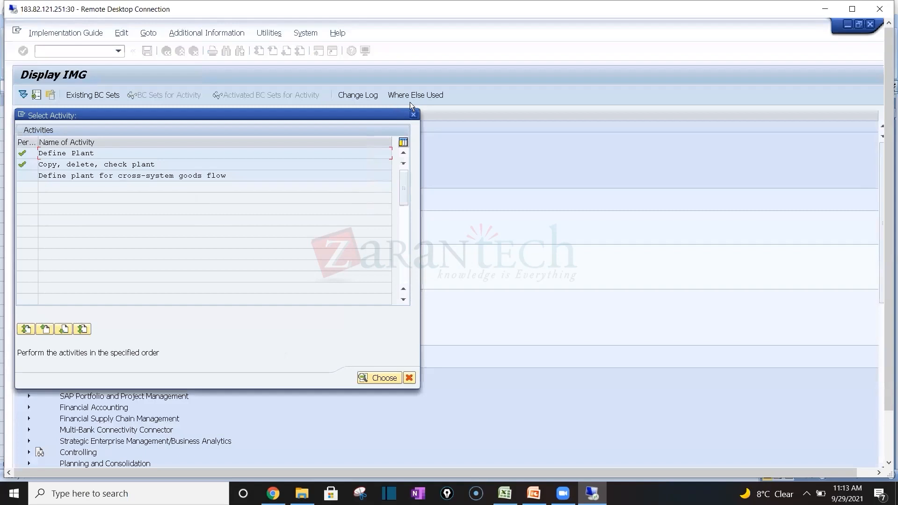
{"action": "left_click", "coordinate": [413, 115]}
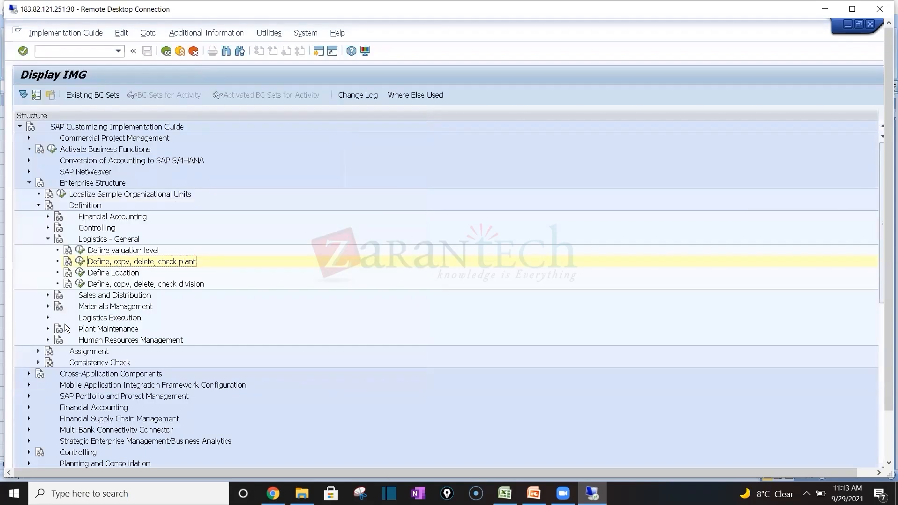
Step: Open the Maintain storage location activity under Materials Management for plant PL34
{"action": "left_click", "coordinate": [47, 306]}
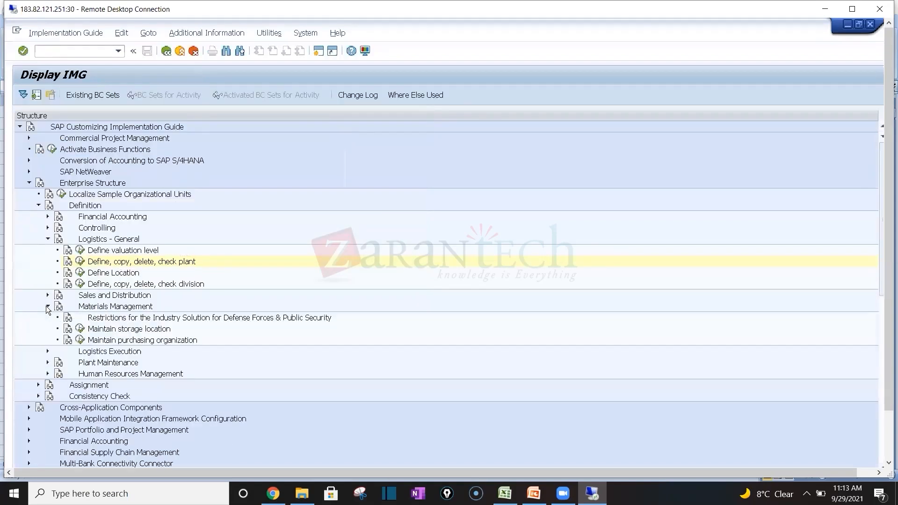
{"action": "left_click", "coordinate": [79, 328]}
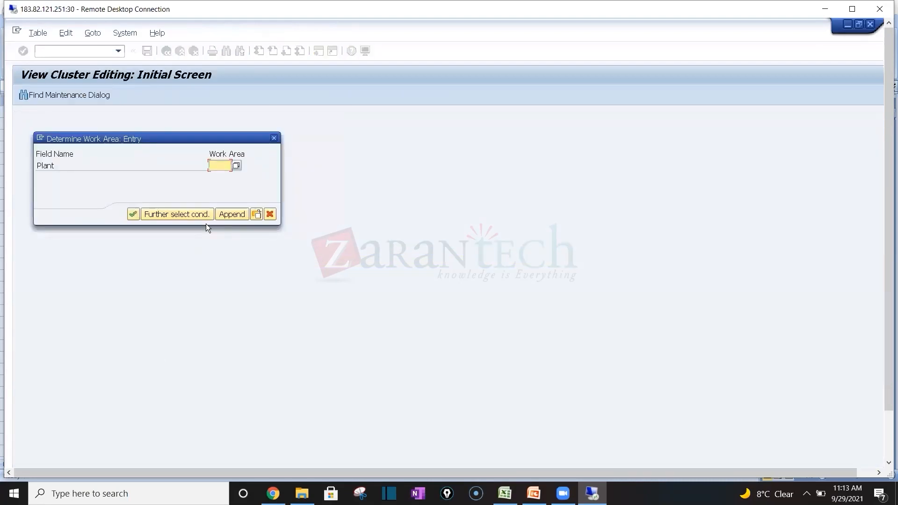
{"action": "type", "text": "PL34"}
{"action": "key", "text": "Return"}
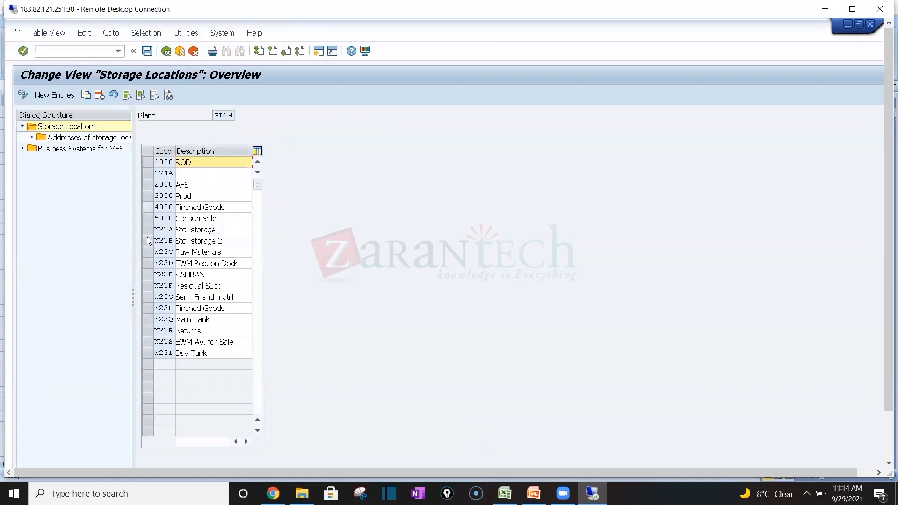
Step: Delete all storage locations of plant PL34 except 1000, 2000, 3000, 4000 and 5000, including their dependent entries
{"action": "left_click", "coordinate": [151, 174]}
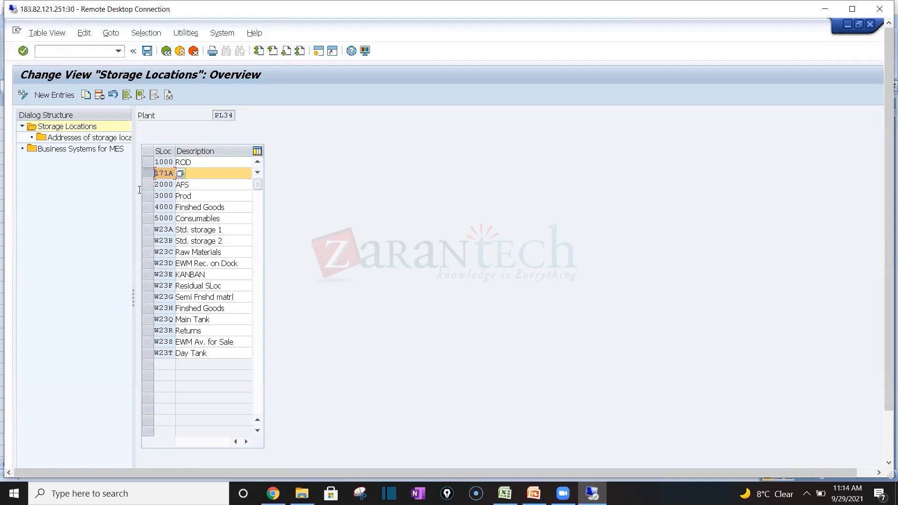
{"action": "left_click", "coordinate": [127, 95]}
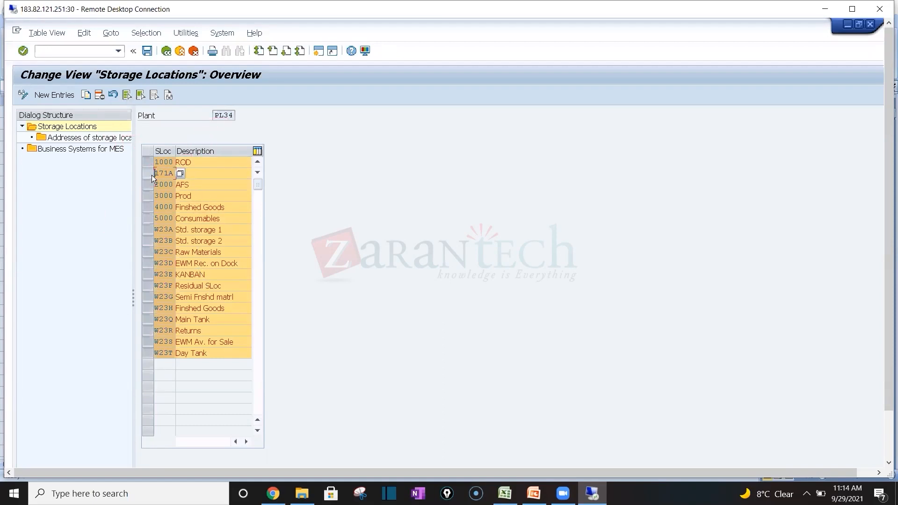
{"action": "left_click", "coordinate": [145, 161]}
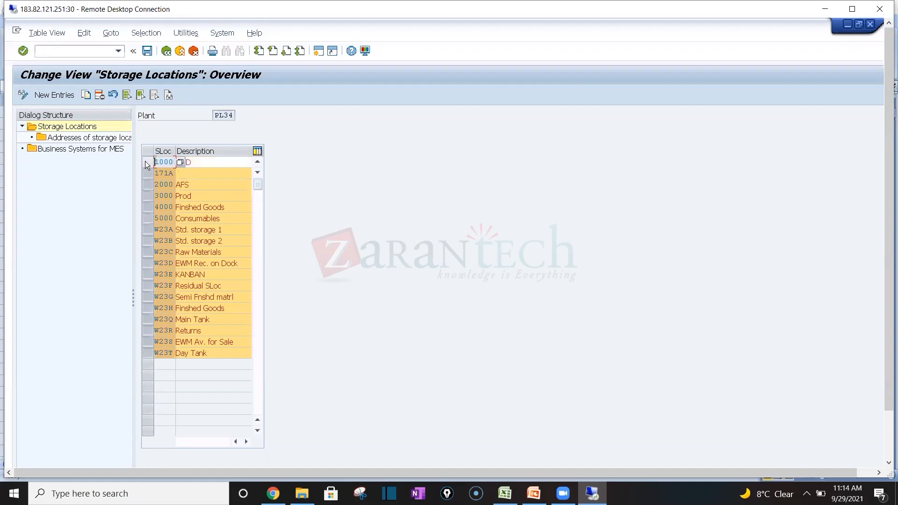
{"action": "left_click", "coordinate": [147, 187]}
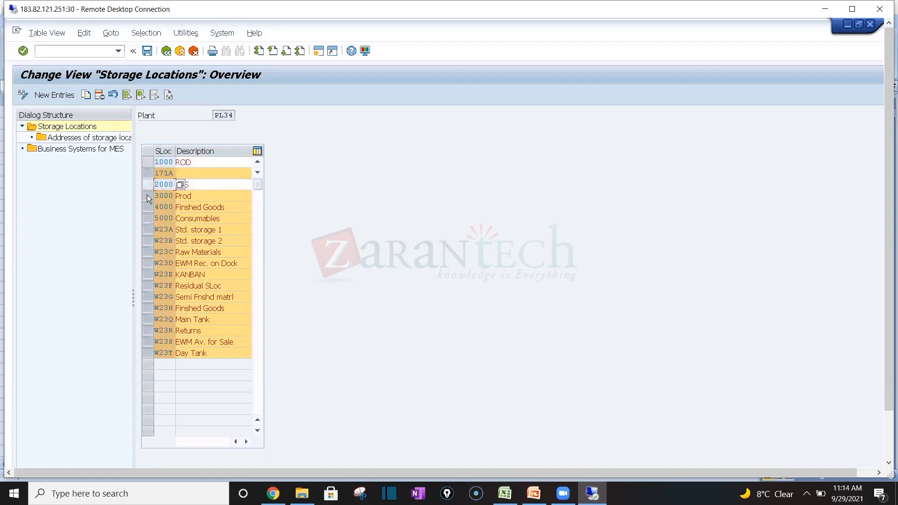
{"action": "left_click", "coordinate": [147, 195]}
{"action": "left_click", "coordinate": [149, 206]}
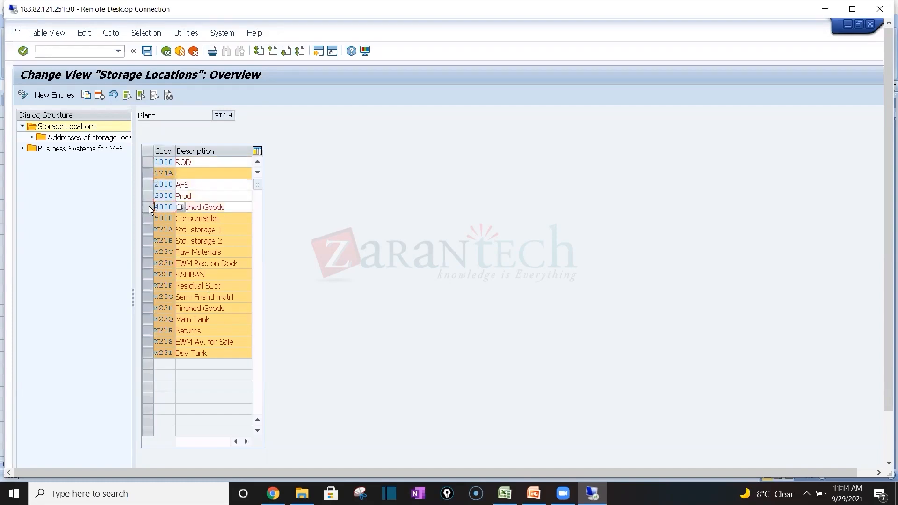
{"action": "left_click", "coordinate": [148, 218]}
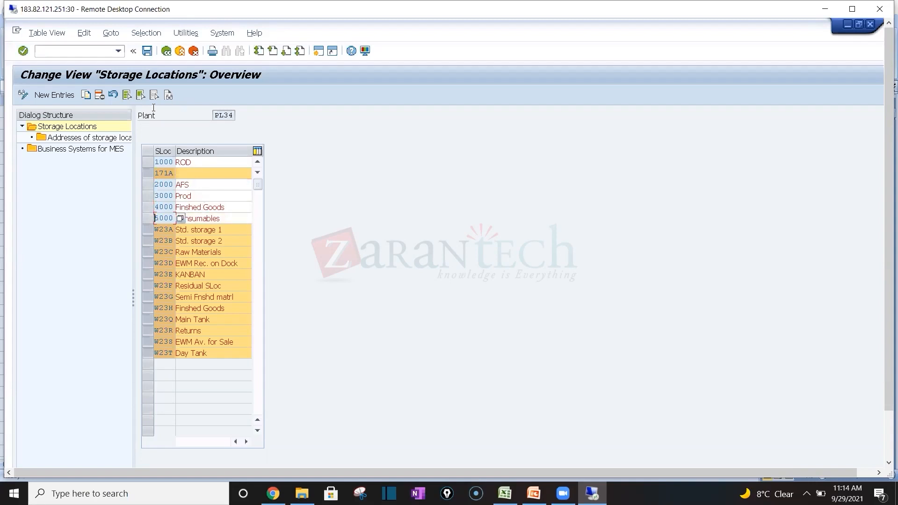
{"action": "left_click", "coordinate": [98, 95]}
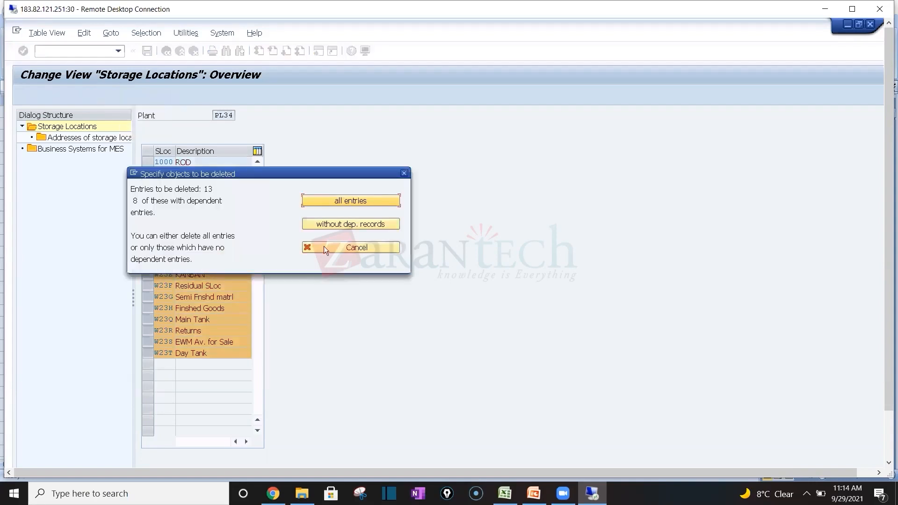
{"action": "left_click", "coordinate": [377, 199]}
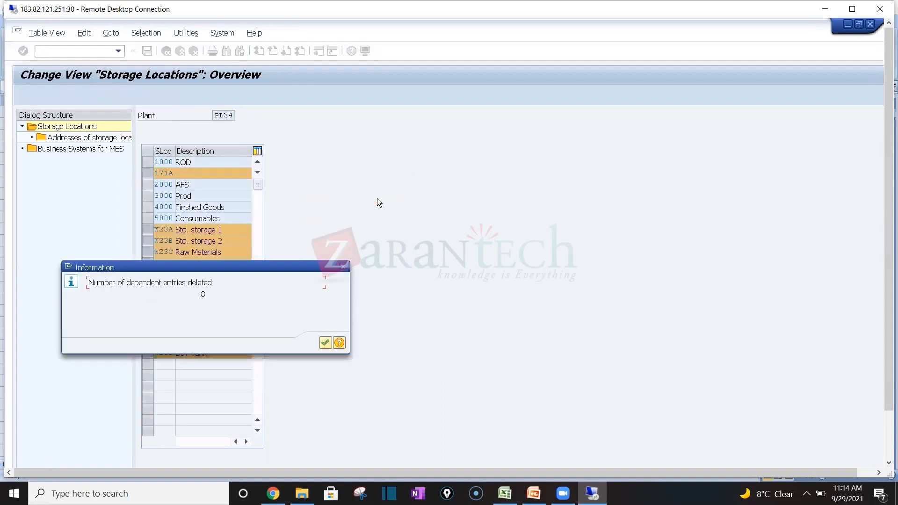
{"action": "key", "text": "Return"}
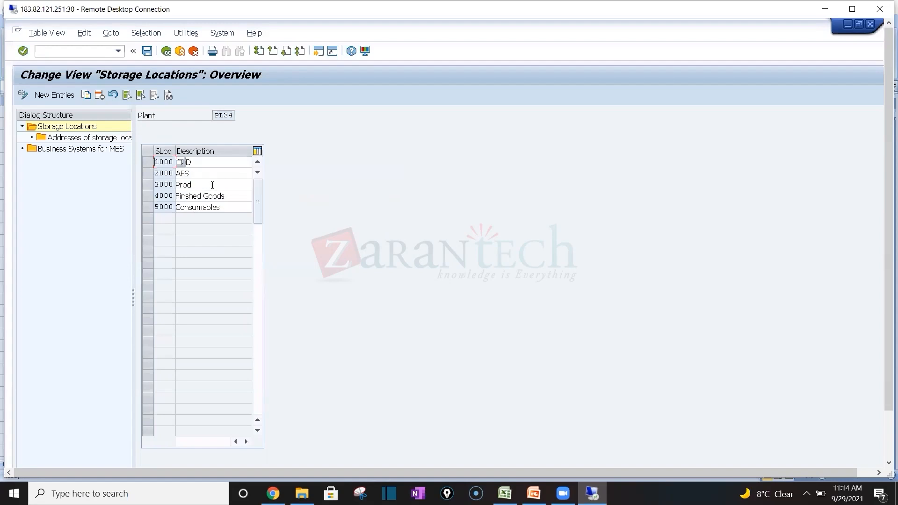
Step: Save the storage location changes in the Batch 193H customizing request and return to the implementation guide
{"action": "left_click", "coordinate": [148, 52]}
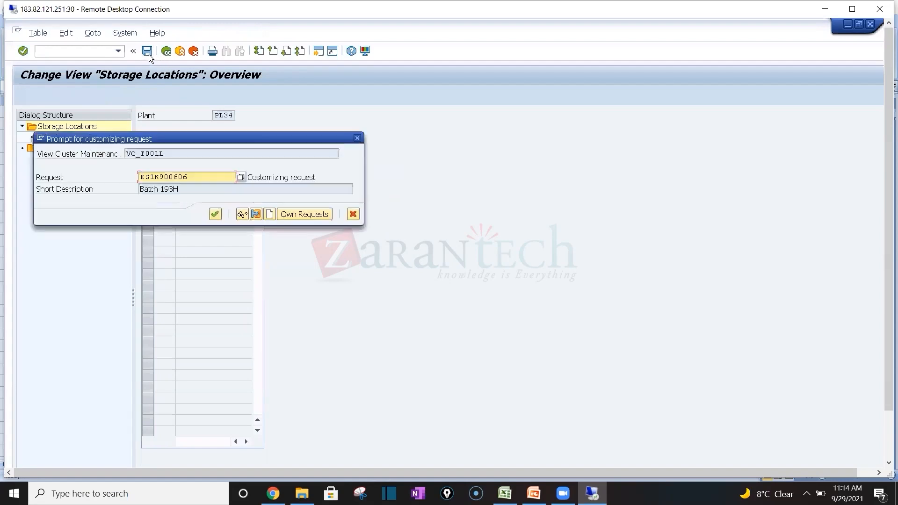
{"action": "key", "text": "Return"}
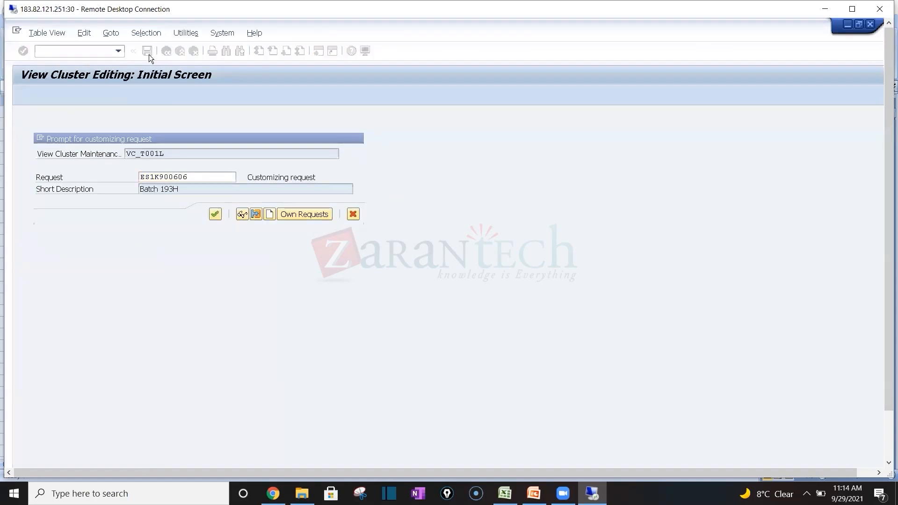
{"action": "left_click", "coordinate": [170, 54]}
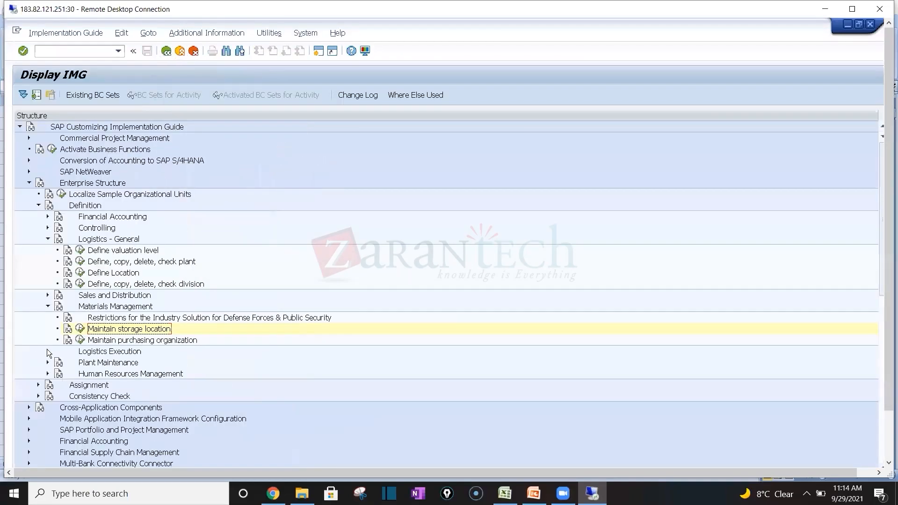
Step: Open the Copy/delete/check warehouse number activity under Logistics Execution
{"action": "left_click", "coordinate": [47, 351]}
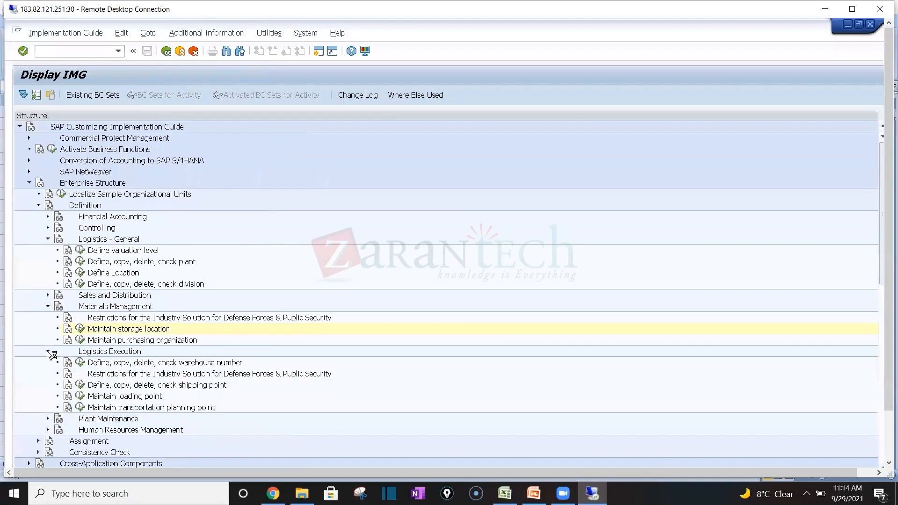
{"action": "left_click", "coordinate": [81, 363]}
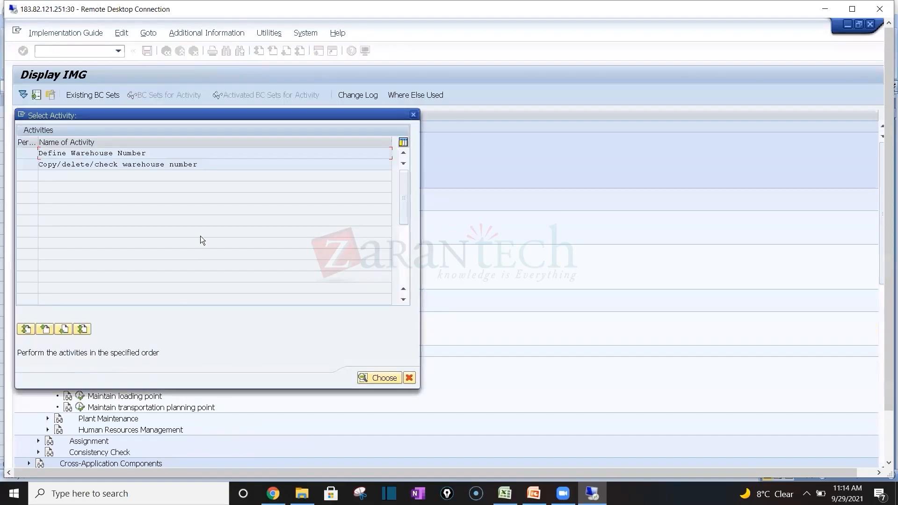
{"action": "left_click", "coordinate": [99, 152]}
{"action": "double_click", "coordinate": [120, 164]}
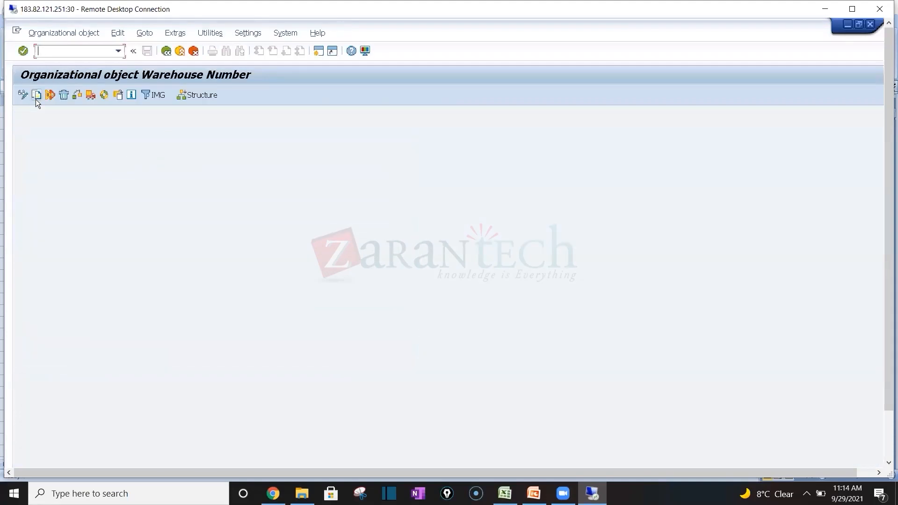
Step: Set up a warehouse number copy from 171 to W34
{"action": "left_click", "coordinate": [36, 99]}
{"action": "type", "text": "171"}
{"action": "key", "text": "Tab"}
{"action": "type", "text": "W34"}
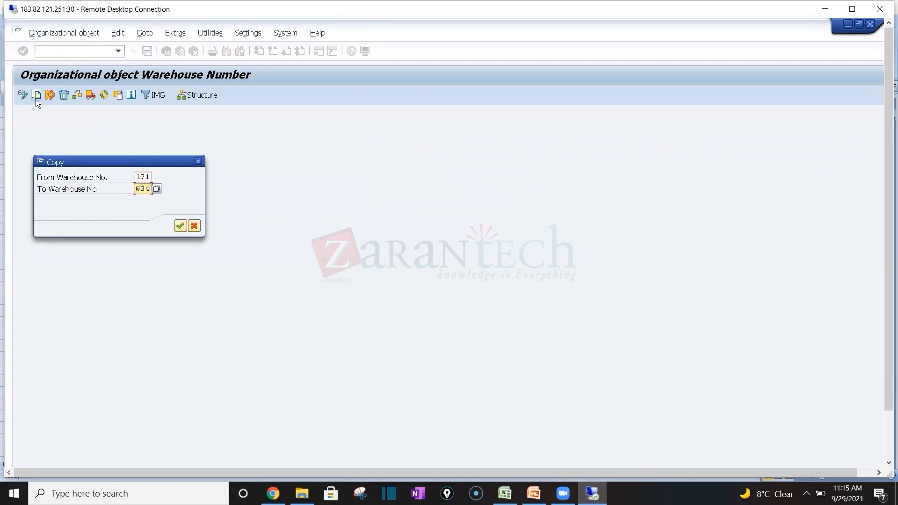
Step: Look through the existing warehouse numbers offered for the target, and try to run the copy from 171 to W34
{"action": "left_click", "coordinate": [156, 189]}
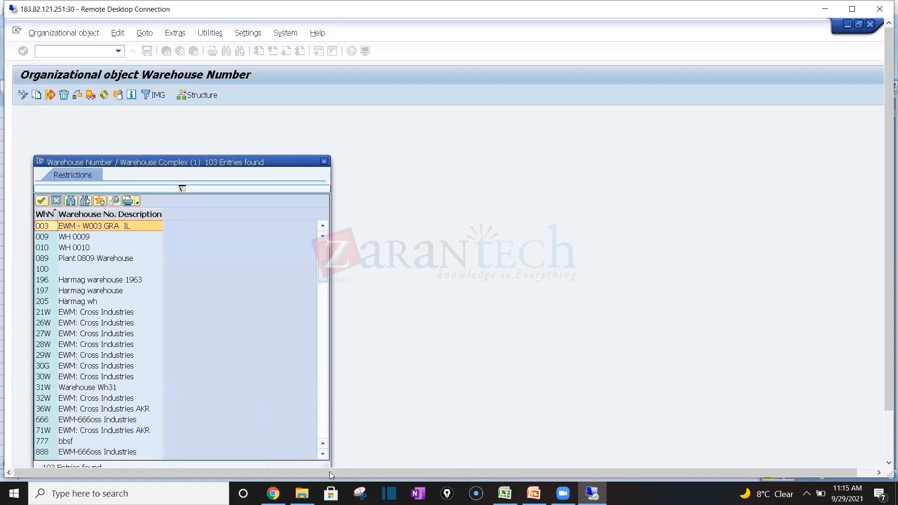
{"action": "left_click", "coordinate": [319, 421]}
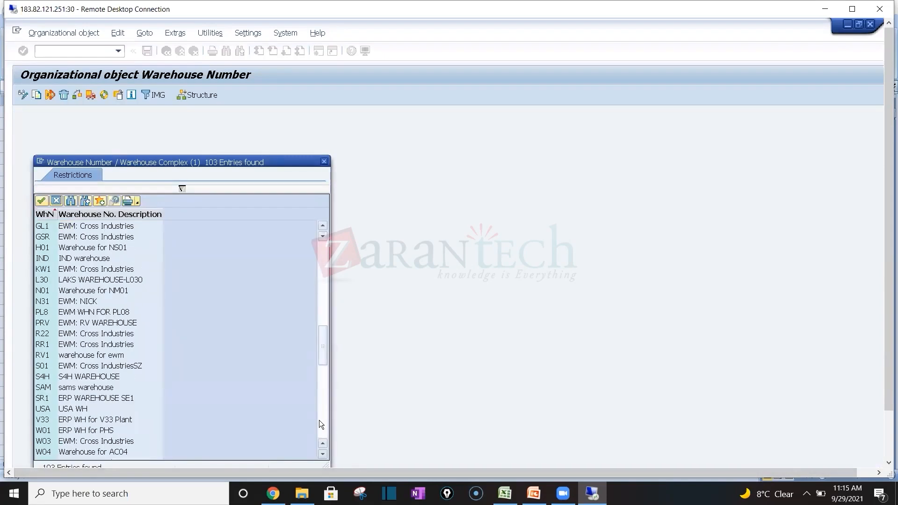
{"action": "left_click", "coordinate": [319, 420]}
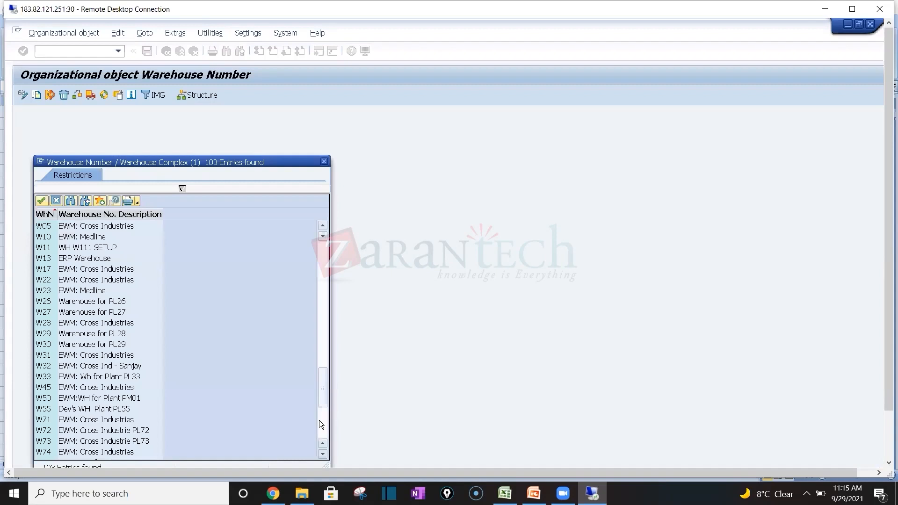
{"action": "left_click", "coordinate": [326, 161]}
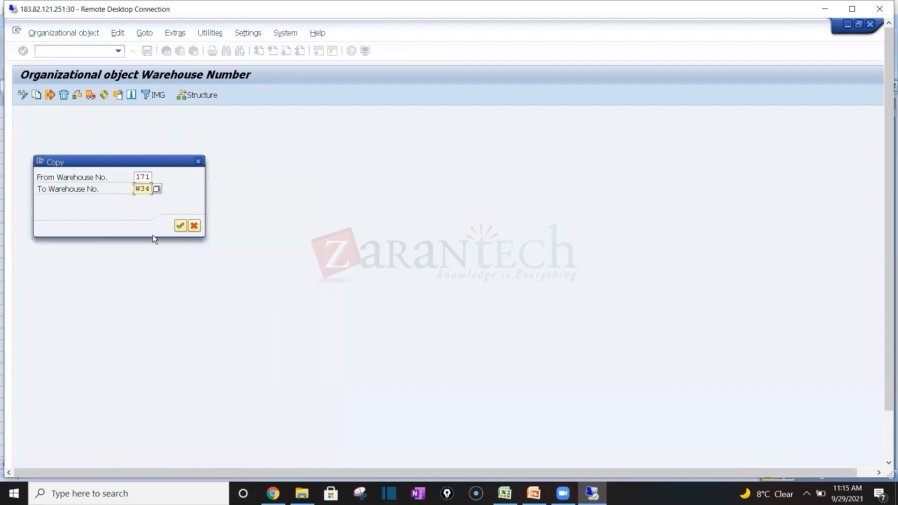
{"action": "key", "text": "Return"}
{"action": "key", "text": "Return"}
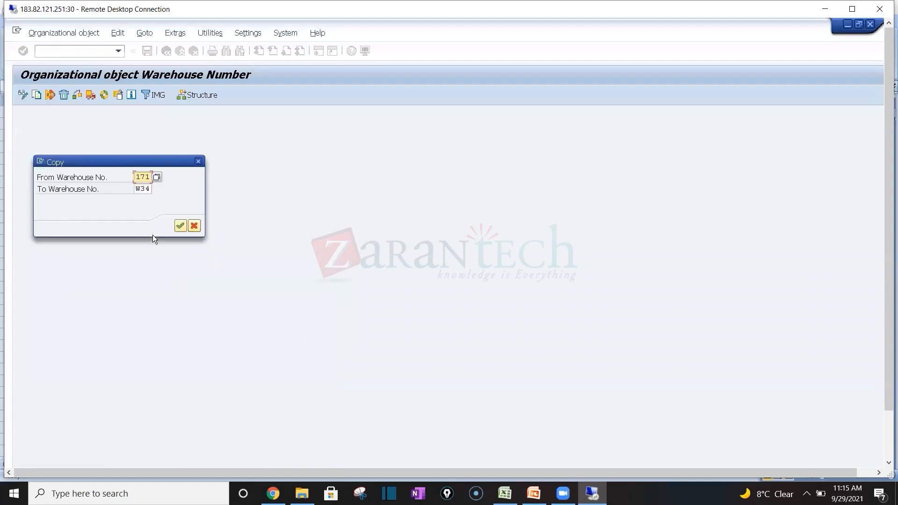
Step: Browse the source warehouse numbers and check the reference ERP warehouse in the 1934H Warehouse Datasheet in Excel
{"action": "left_click", "coordinate": [157, 177]}
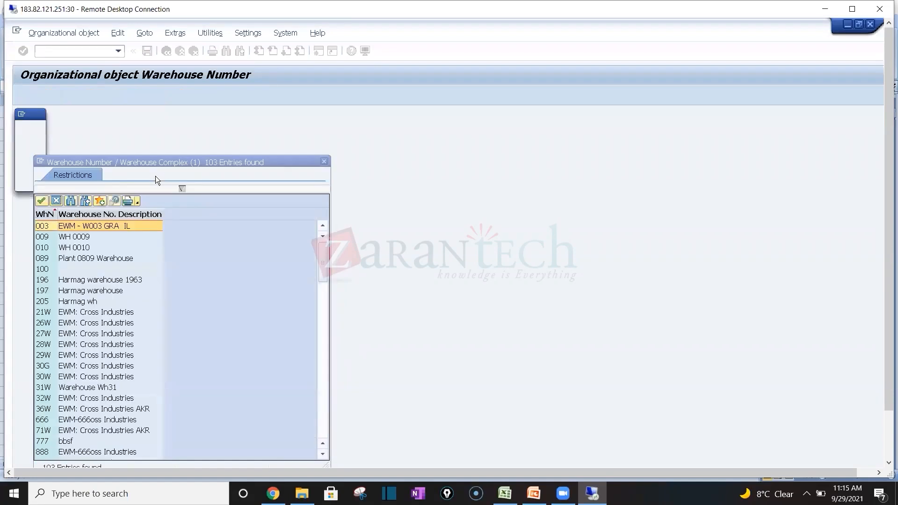
{"action": "left_click", "coordinate": [319, 398]}
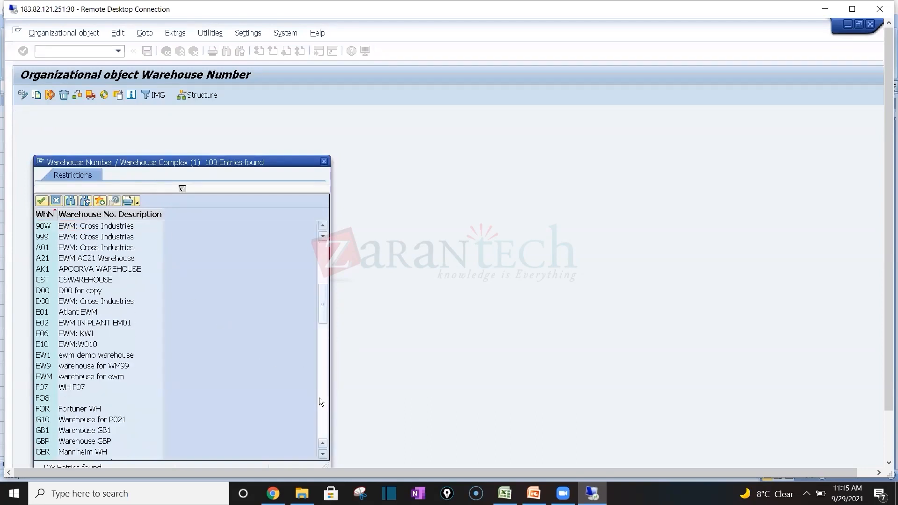
{"action": "left_click", "coordinate": [504, 494]}
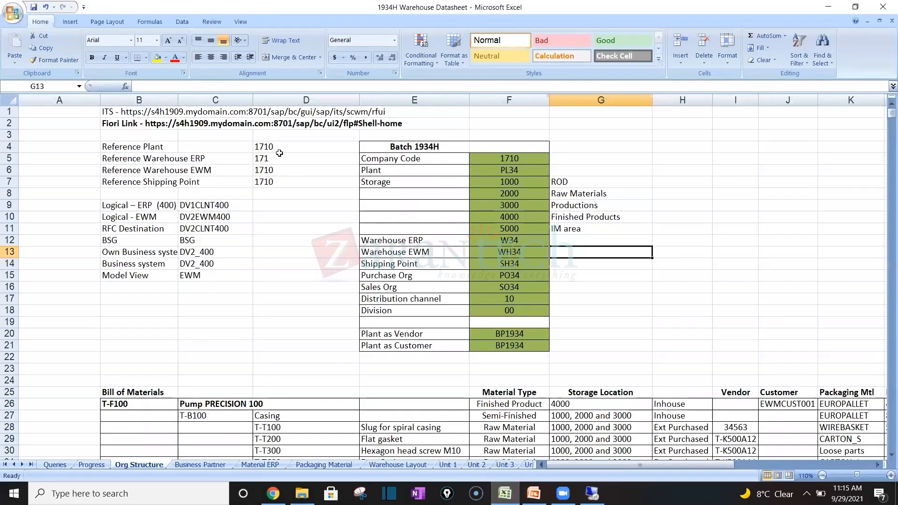
{"action": "left_click", "coordinate": [279, 155]}
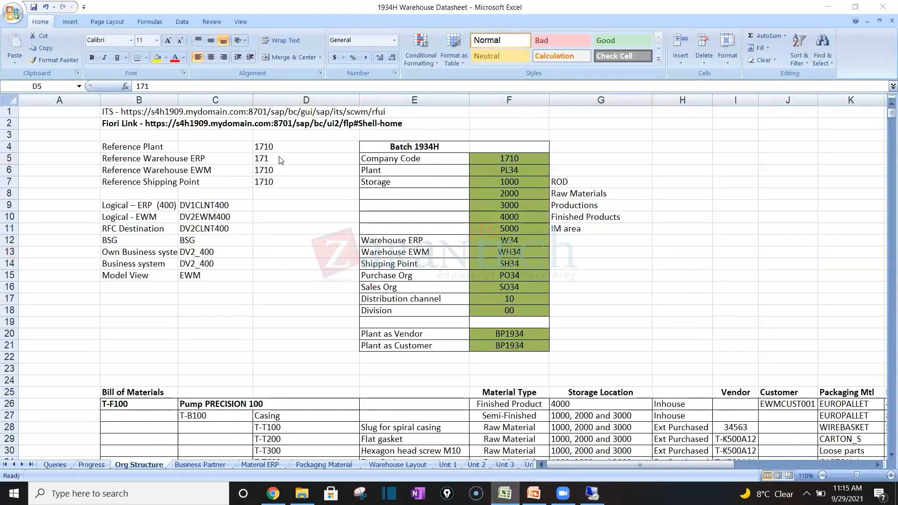
{"action": "key", "text": "alt+Tab"}
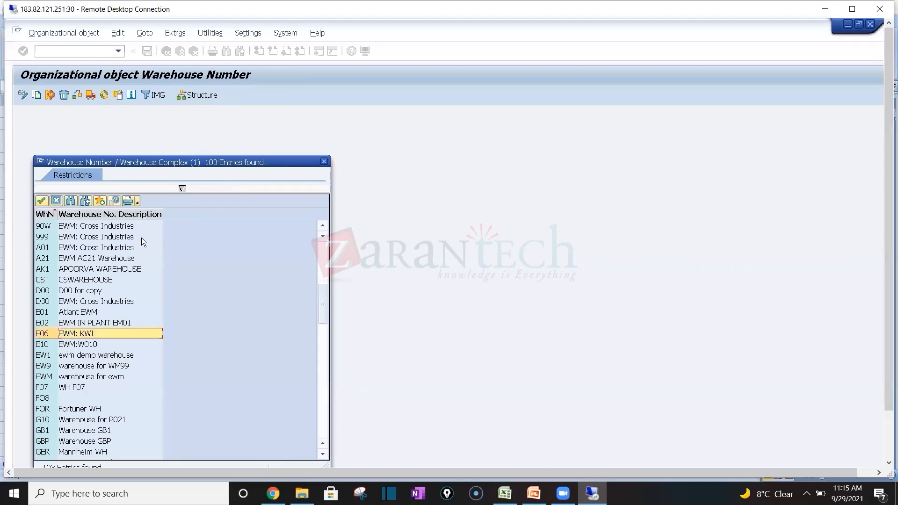
Step: Sort the source warehouse numbers in descending order and look through the list for a suitable warehouse to copy
{"action": "left_click_drag", "start_coordinate": [168, 160], "coordinate": [381, 94]}
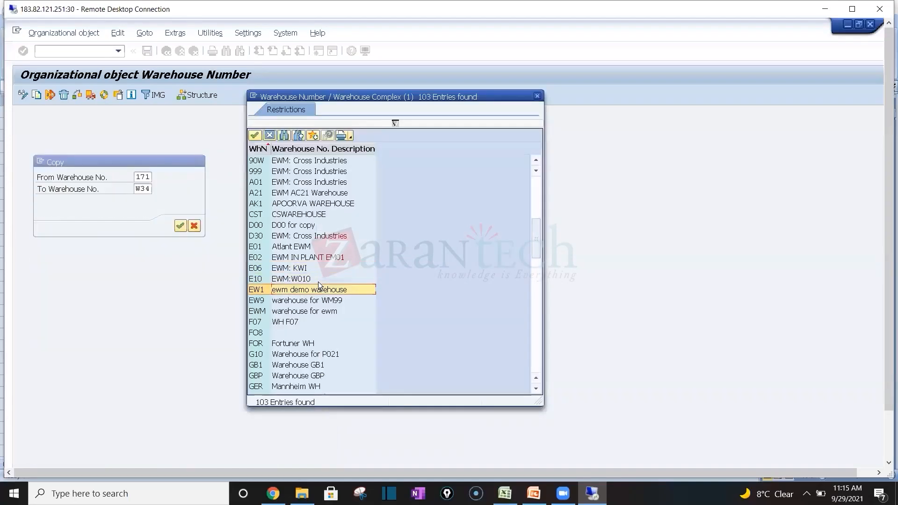
{"action": "scroll", "coordinate": [318, 282], "scroll_direction": "up", "scroll_amount": 5}
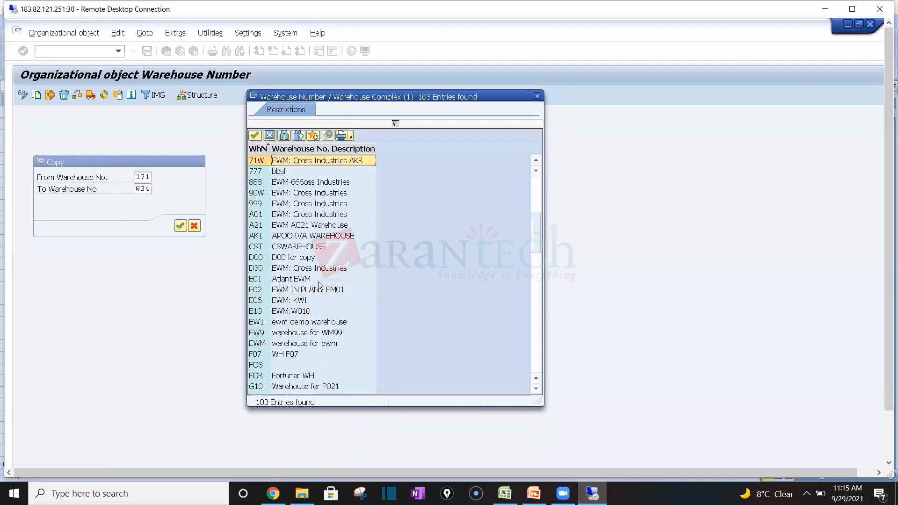
{"action": "scroll", "coordinate": [319, 284], "scroll_direction": "up", "scroll_amount": 6}
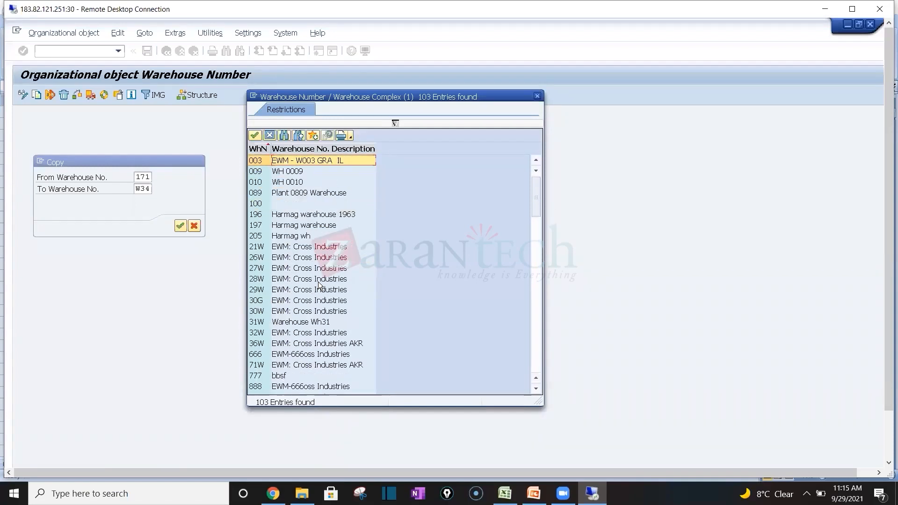
{"action": "left_click", "coordinate": [264, 147]}
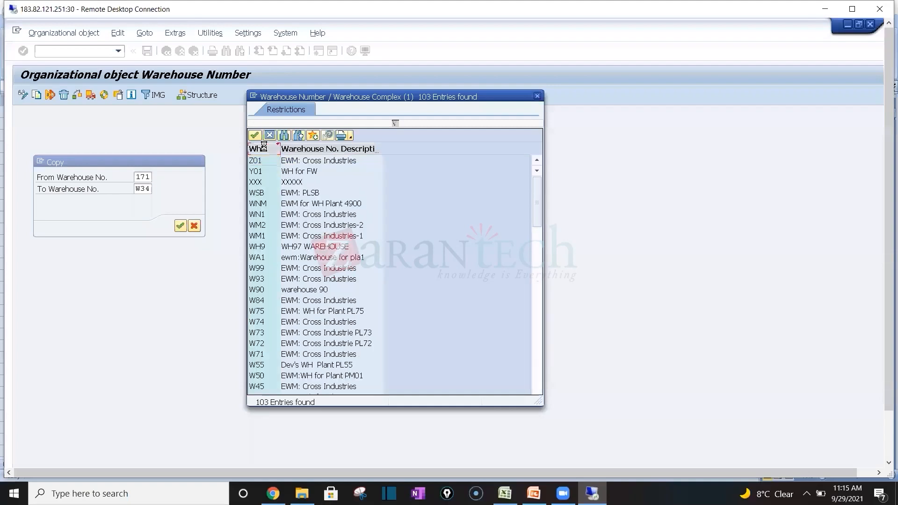
{"action": "left_click", "coordinate": [292, 193]}
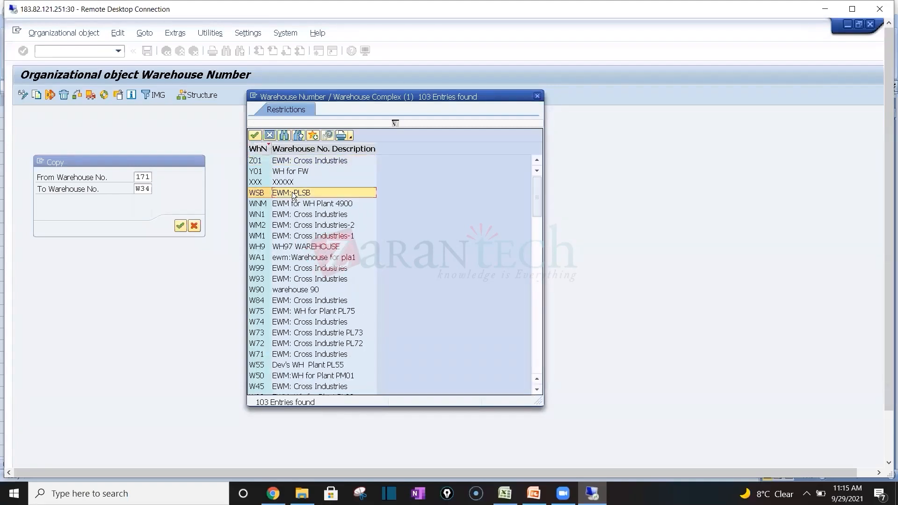
{"action": "key", "text": "Down"}
{"action": "key", "text": "Down"}
{"action": "key", "text": "Down"}
{"action": "key", "text": "Down"}
{"action": "key", "text": "Down"}
{"action": "key", "text": "Down"}
{"action": "key", "text": "Down"}
{"action": "key", "text": "Down"}
{"action": "key", "text": "Down"}
{"action": "key", "text": "Down"}
{"action": "key", "text": "Down"}
{"action": "key", "text": "Down"}
{"action": "key", "text": "Down"}
{"action": "key", "text": "Down"}
{"action": "key", "text": "Down"}
{"action": "key", "text": "Down"}
{"action": "key", "text": "Down"}
{"action": "key", "text": "Down"}
{"action": "key", "text": "Down"}
{"action": "key", "text": "Down"}
{"action": "key", "text": "Down"}
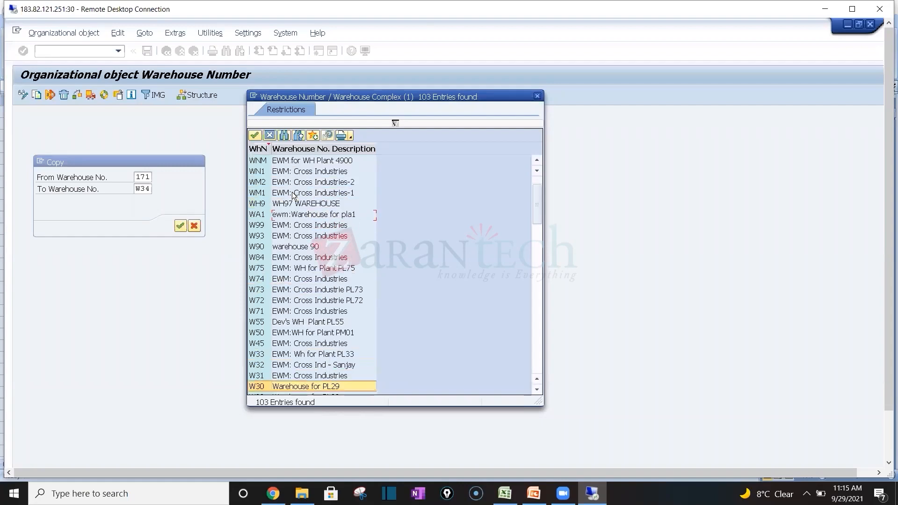
{"action": "key", "text": "Down"}
{"action": "key", "text": "Down"}
{"action": "key", "text": "Down"}
{"action": "key", "text": "Down"}
{"action": "key", "text": "Down"}
{"action": "key", "text": "Down"}
{"action": "key", "text": "Down"}
{"action": "key", "text": "Down"}
{"action": "key", "text": "Down"}
{"action": "key", "text": "Down"}
{"action": "key", "text": "Down"}
{"action": "key", "text": "Down"}
{"action": "key", "text": "Down"}
{"action": "key", "text": "Down"}
{"action": "key", "text": "Down"}
{"action": "key", "text": "Down"}
{"action": "key", "text": "Down"}
{"action": "key", "text": "Down"}
{"action": "key", "text": "Down"}
{"action": "key", "text": "Down"}
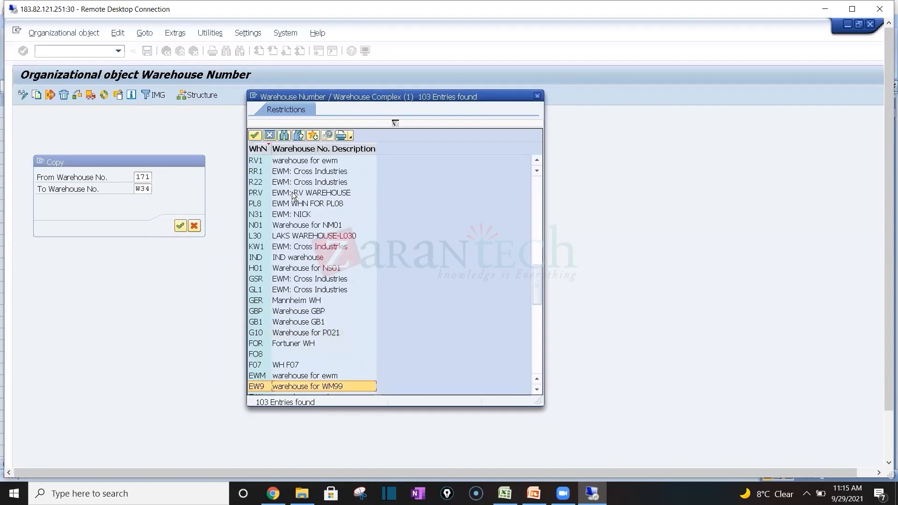
{"action": "key", "text": "Down"}
{"action": "key", "text": "Down"}
{"action": "key", "text": "Down"}
{"action": "key", "text": "Down"}
{"action": "key", "text": "Down"}
{"action": "key", "text": "Down"}
{"action": "key", "text": "Down"}
{"action": "key", "text": "Down"}
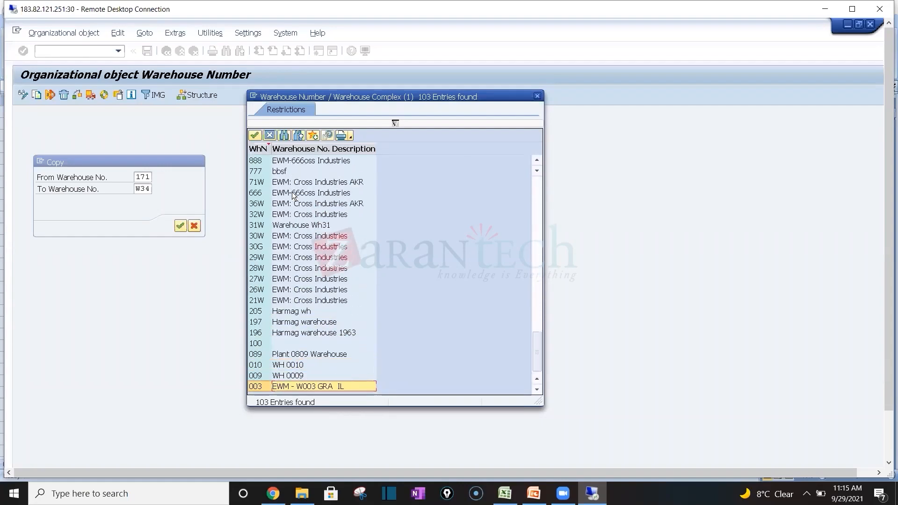
{"action": "key", "text": "Up"}
{"action": "key", "text": "Up"}
{"action": "key", "text": "Up"}
{"action": "key", "text": "Up"}
{"action": "key", "text": "Up"}
{"action": "key", "text": "Up"}
{"action": "key", "text": "Up"}
{"action": "key", "text": "Up"}
{"action": "key", "text": "Up"}
{"action": "key", "text": "Up"}
{"action": "key", "text": "Up"}
{"action": "key", "text": "Up"}
{"action": "key", "text": "Up"}
{"action": "key", "text": "Up"}
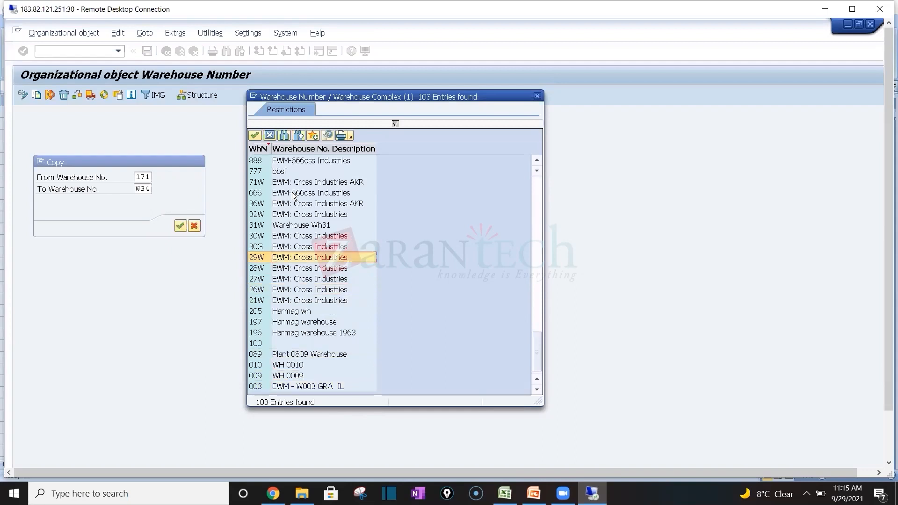
{"action": "key", "text": "Up"}
{"action": "key", "text": "Up"}
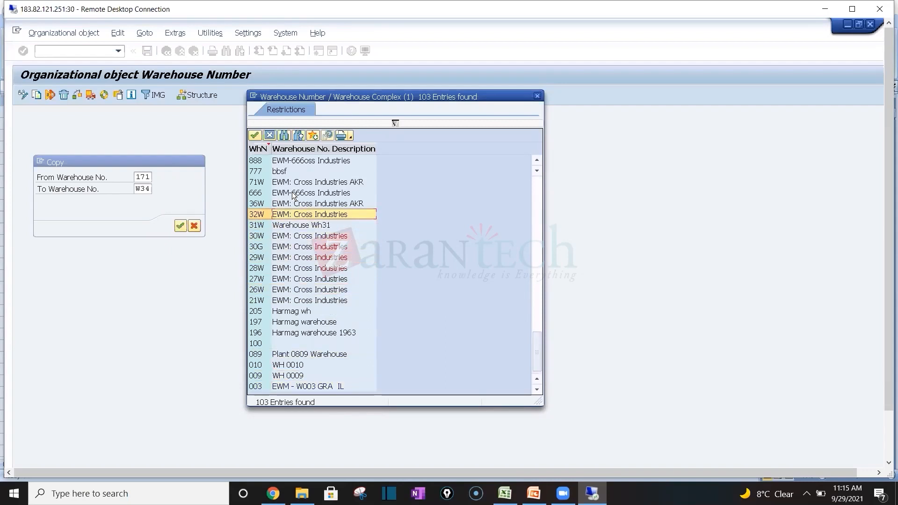
{"action": "key", "text": "Up"}
{"action": "key", "text": "Up"}
{"action": "key", "text": "Up"}
{"action": "key", "text": "Up"}
{"action": "key", "text": "Up"}
{"action": "key", "text": "Up"}
{"action": "key", "text": "Up"}
{"action": "key", "text": "Up"}
{"action": "key", "text": "Up"}
{"action": "key", "text": "Up"}
{"action": "key", "text": "Up"}
{"action": "key", "text": "Up"}
{"action": "key", "text": "Up"}
{"action": "key", "text": "Up"}
{"action": "key", "text": "Up"}
{"action": "key", "text": "Up"}
{"action": "key", "text": "Up"}
{"action": "key", "text": "Up"}
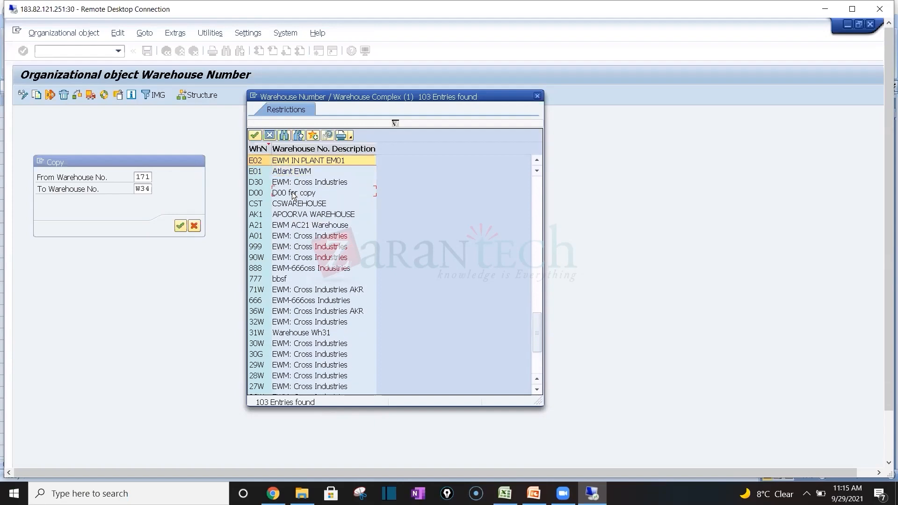
{"action": "key", "text": "Up"}
{"action": "key", "text": "Up"}
{"action": "key", "text": "Up"}
{"action": "key", "text": "Up"}
{"action": "key", "text": "Up"}
{"action": "key", "text": "Up"}
{"action": "key", "text": "Up"}
{"action": "key", "text": "Up"}
{"action": "key", "text": "Up"}
{"action": "key", "text": "Up"}
{"action": "key", "text": "Up"}
{"action": "key", "text": "Up"}
{"action": "key", "text": "Up"}
{"action": "key", "text": "Up"}
{"action": "key", "text": "Up"}
{"action": "key", "text": "Up"}
{"action": "key", "text": "Up"}
{"action": "key", "text": "Up"}
{"action": "key", "text": "Up"}
{"action": "key", "text": "Up"}
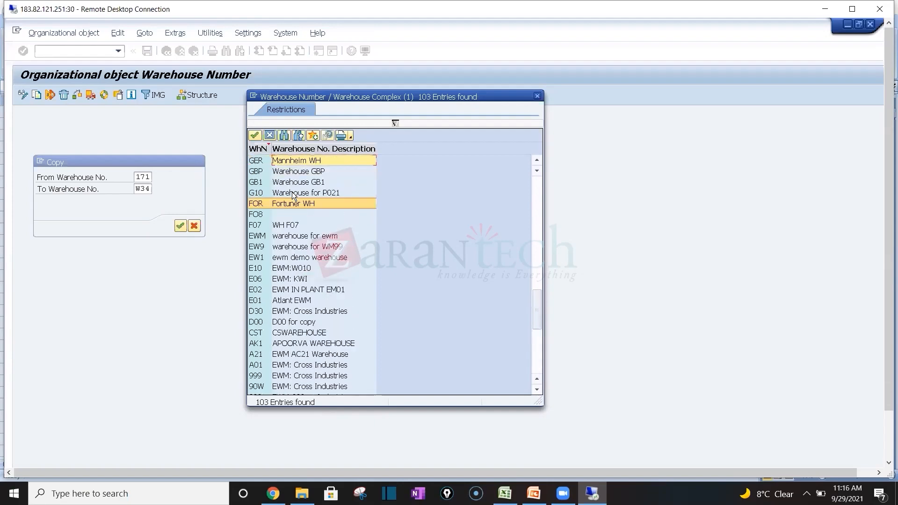
{"action": "key", "text": "Up"}
{"action": "key", "text": "Up"}
{"action": "key", "text": "Up"}
{"action": "key", "text": "Up"}
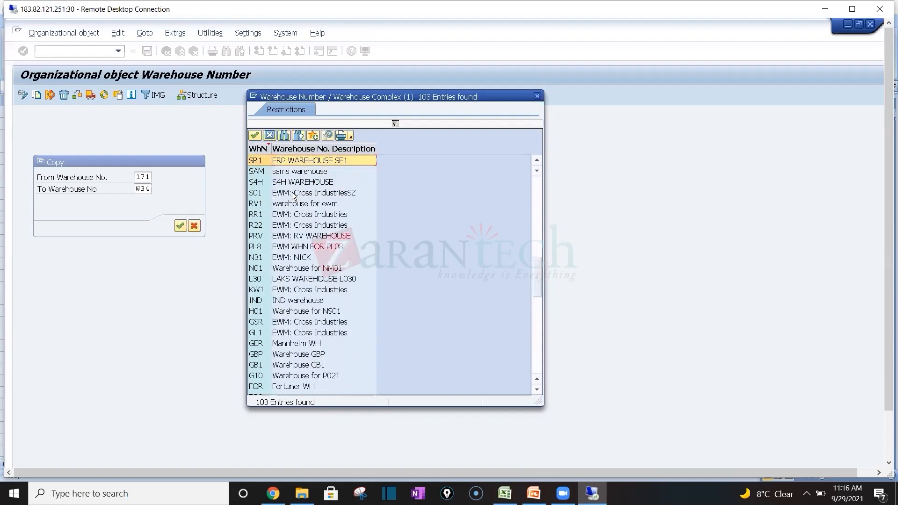
{"action": "key", "text": "Up"}
{"action": "key", "text": "Up"}
{"action": "key", "text": "Up"}
{"action": "key", "text": "Up"}
{"action": "key", "text": "Up"}
{"action": "key", "text": "Up"}
{"action": "key", "text": "Up"}
{"action": "key", "text": "Up"}
{"action": "key", "text": "Up"}
{"action": "key", "text": "Up"}
{"action": "key", "text": "Up"}
{"action": "key", "text": "Up"}
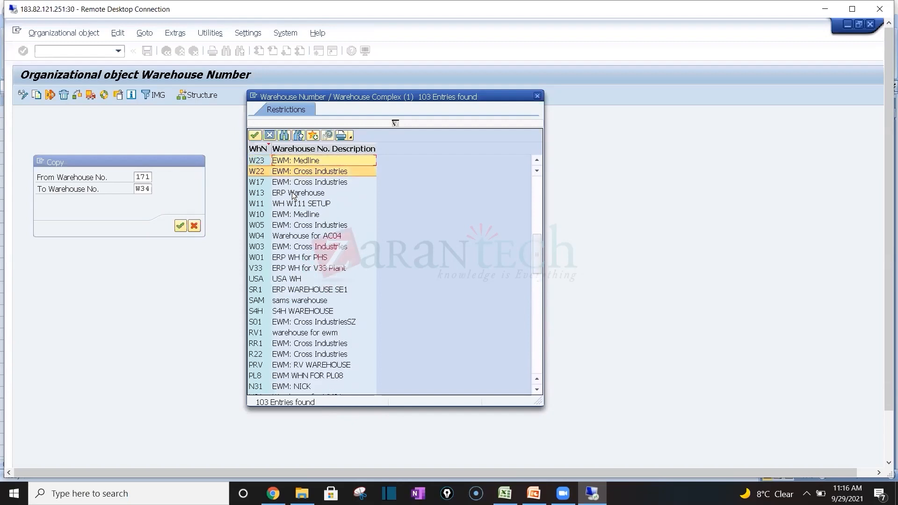
{"action": "key", "text": "Up"}
{"action": "key", "text": "Up"}
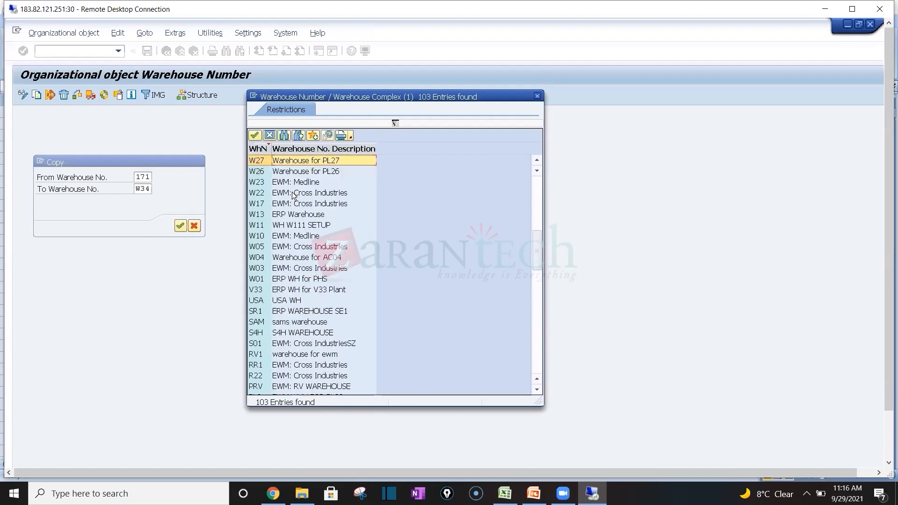
{"action": "key", "text": "Up"}
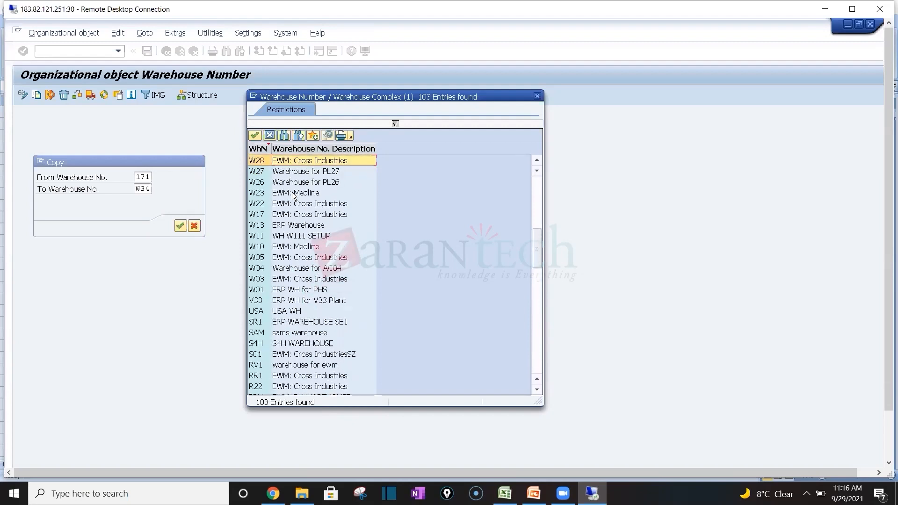
{"action": "left_click", "coordinate": [294, 194]}
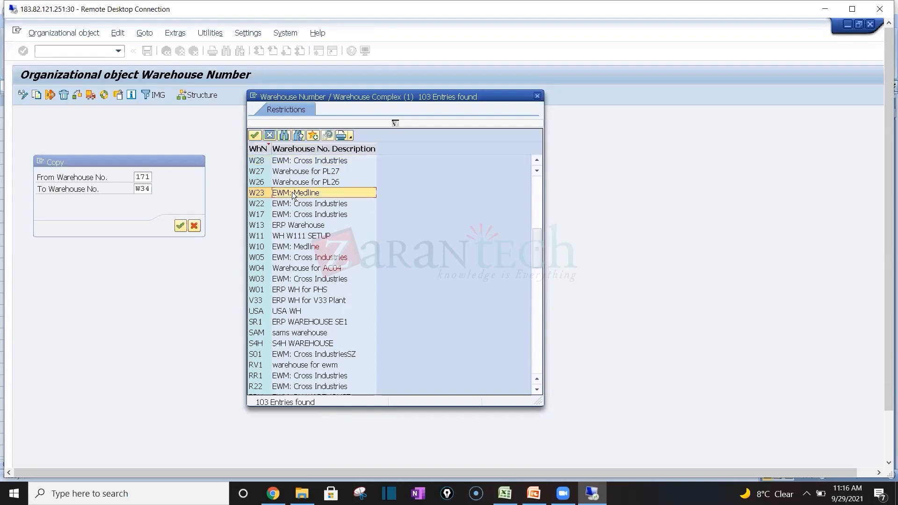
{"action": "left_click", "coordinate": [537, 195]}
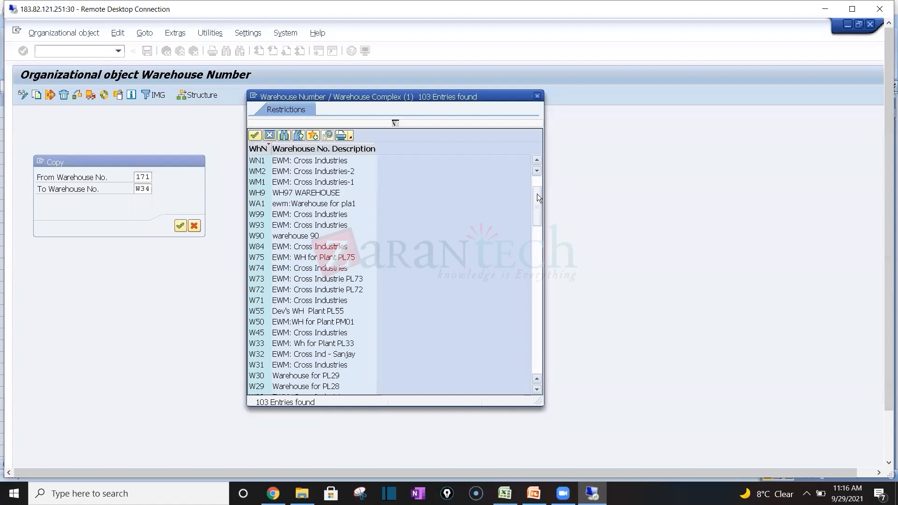
{"action": "left_click", "coordinate": [538, 185]}
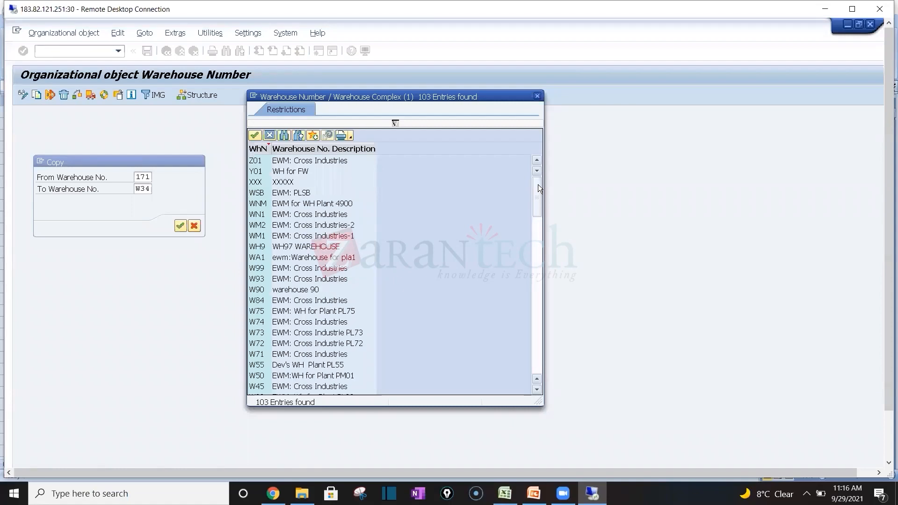
{"action": "left_click", "coordinate": [540, 276]}
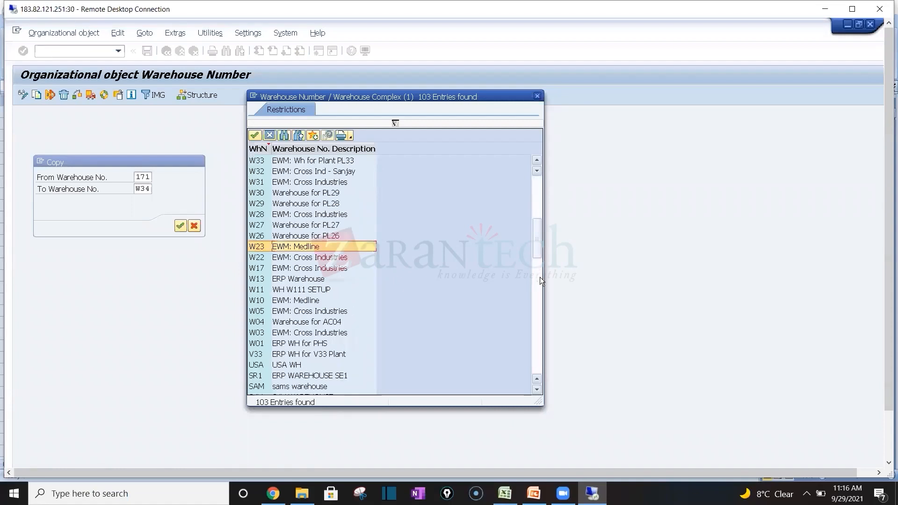
Step: Choose W23 as the source warehouse and copy it to W34, recording the change in the Batch 193H customizing request
{"action": "double_click", "coordinate": [265, 246]}
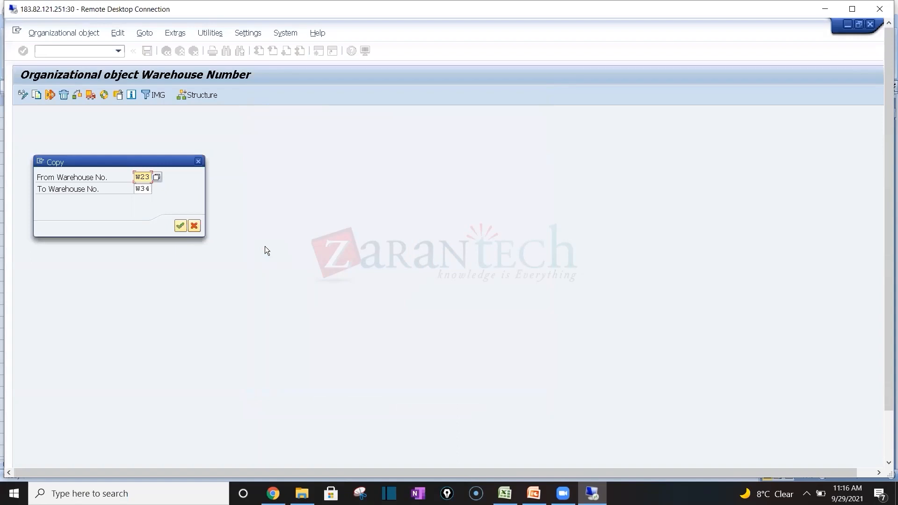
{"action": "key", "text": "Return"}
{"action": "key", "text": "Return"}
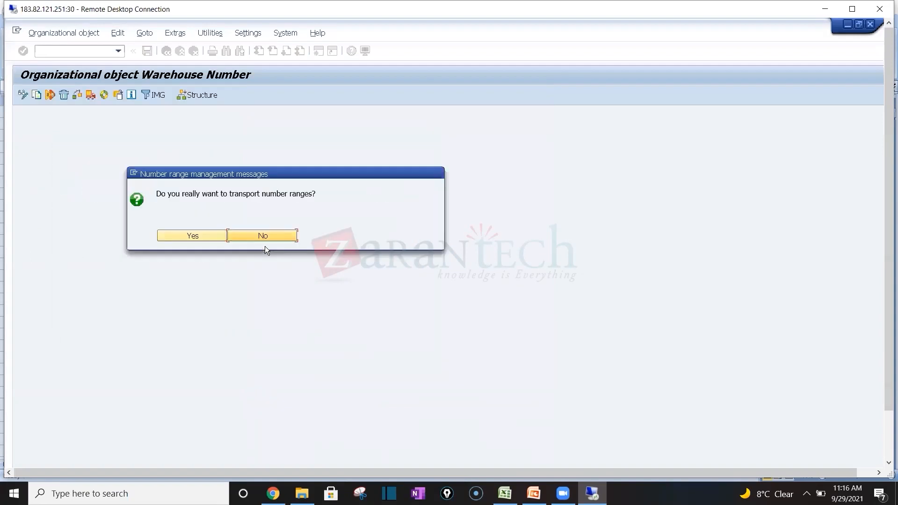
{"action": "key", "text": "Return"}
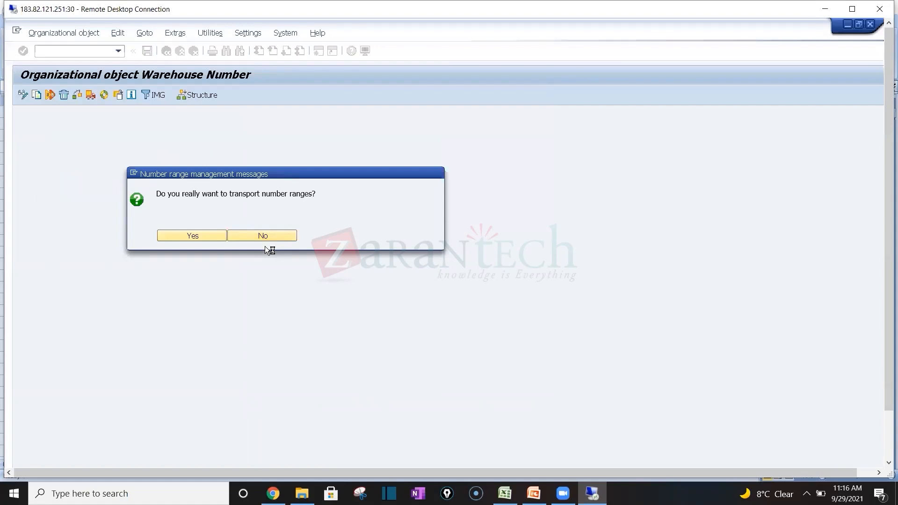
{"action": "key", "text": "Return"}
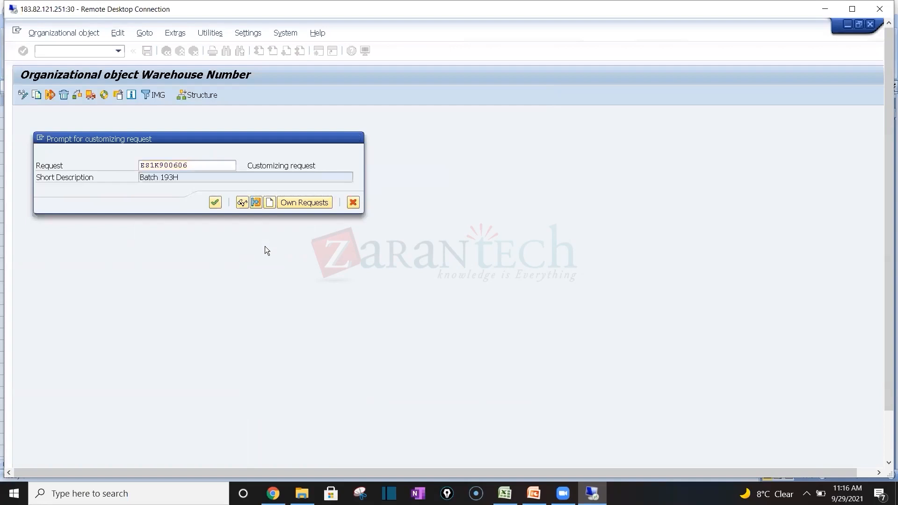
{"action": "key", "text": "Return"}
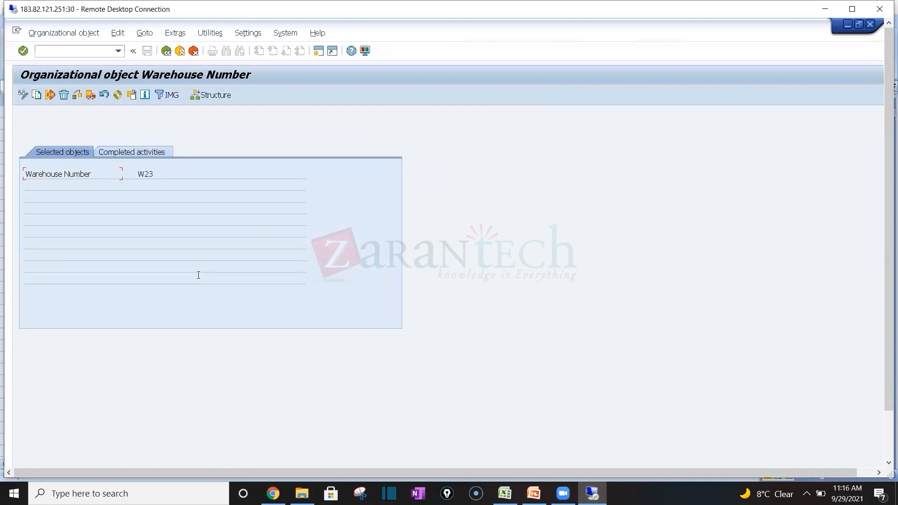
Step: Copy warehouse number W23 to 171 under the Batch 193H customizing request and return to the implementation guide
{"action": "left_click", "coordinate": [34, 97]}
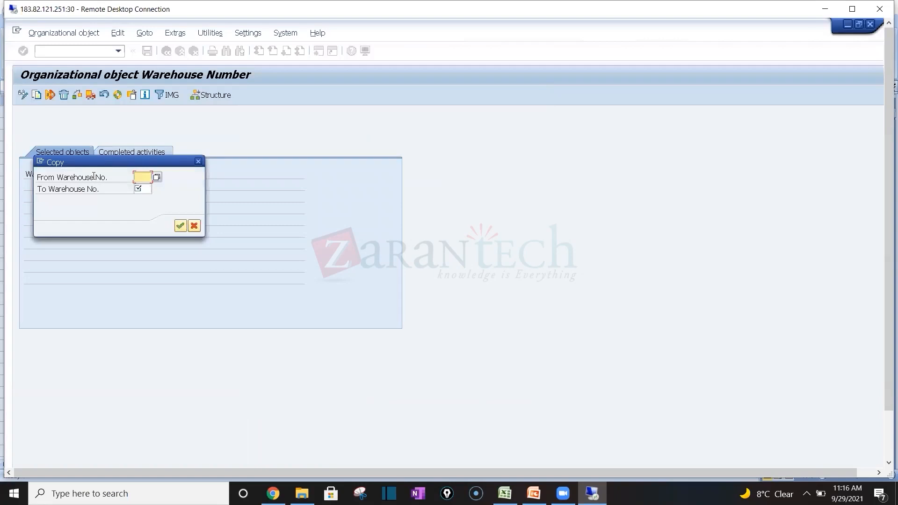
{"action": "key", "text": "Down"}
{"action": "key", "text": "Tab"}
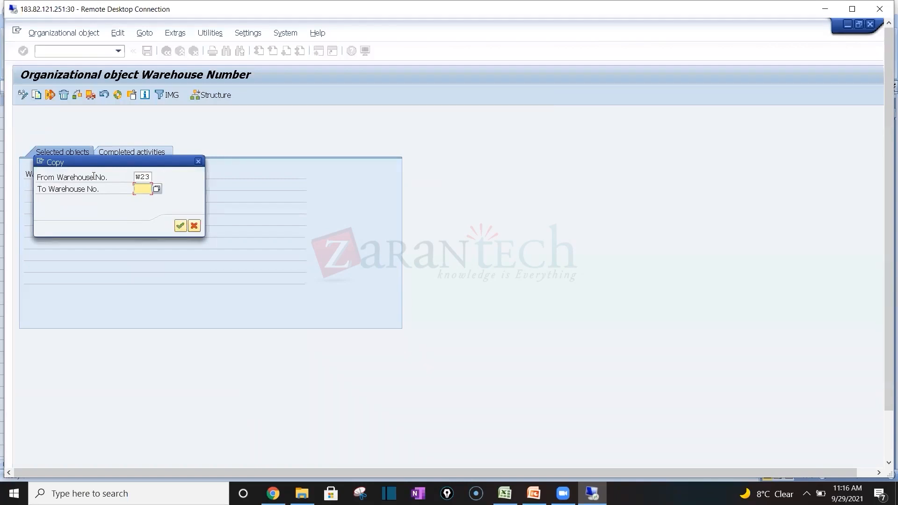
{"action": "type", "text": "171"}
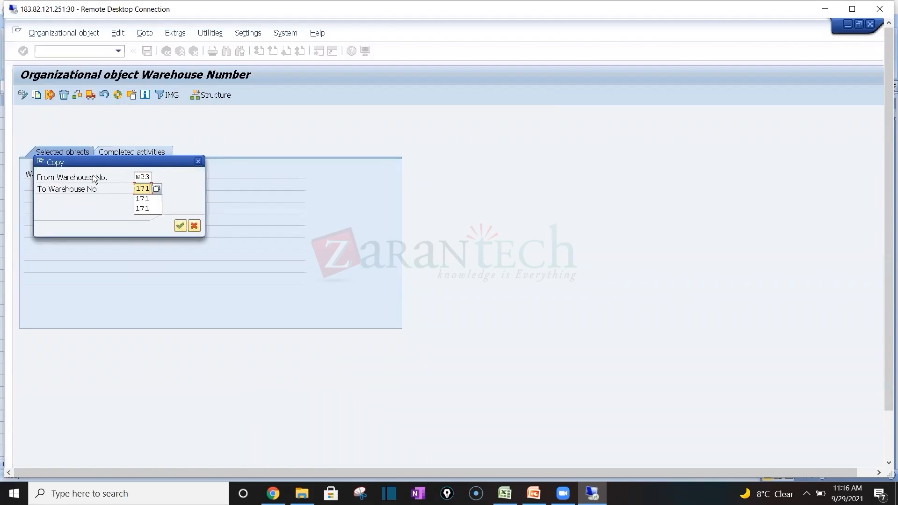
{"action": "key", "text": "Return"}
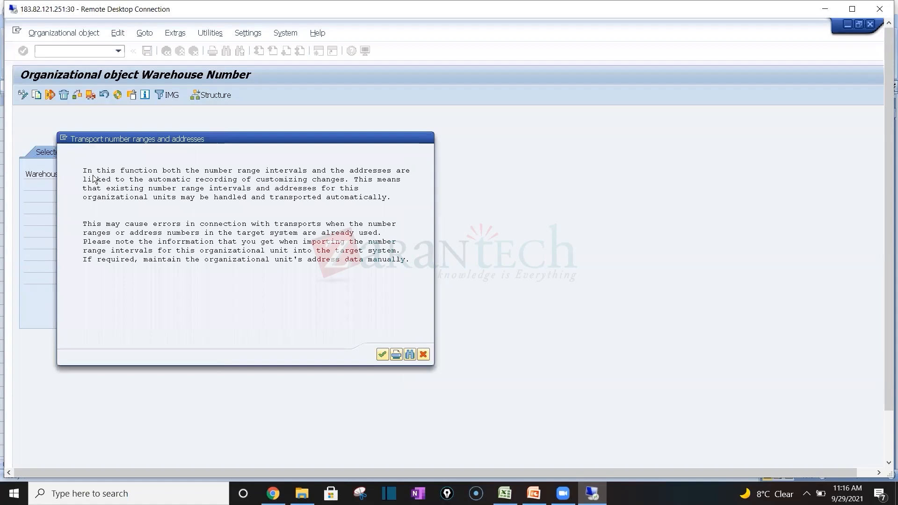
{"action": "key", "text": "Return"}
{"action": "key", "text": "Left"}
{"action": "key", "text": "Return"}
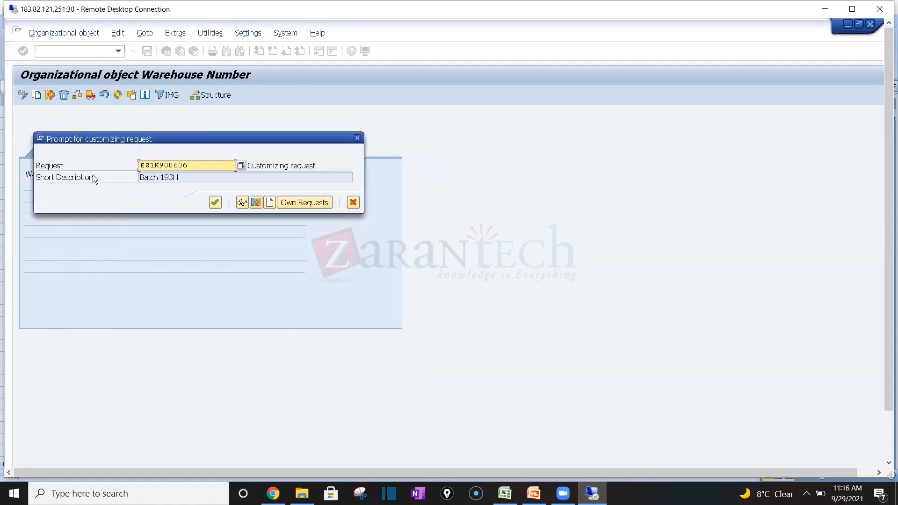
{"action": "key", "text": "Return"}
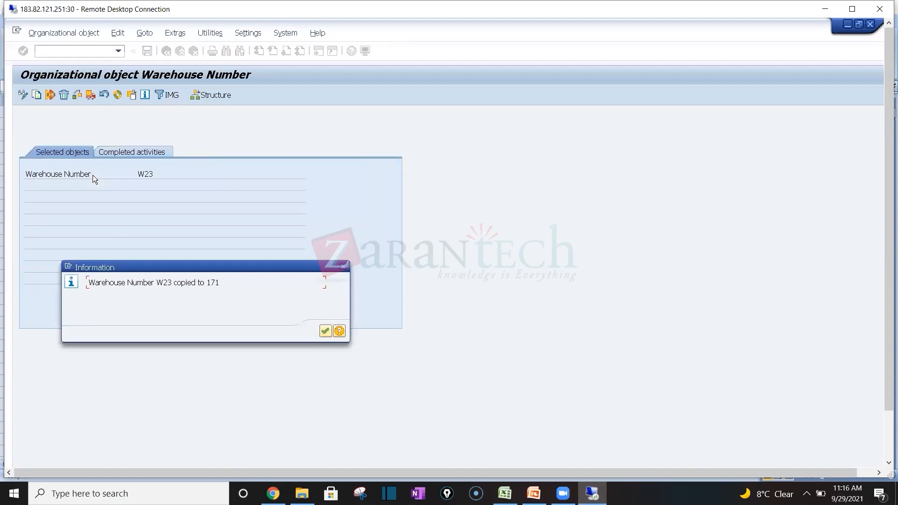
{"action": "key", "text": "Return"}
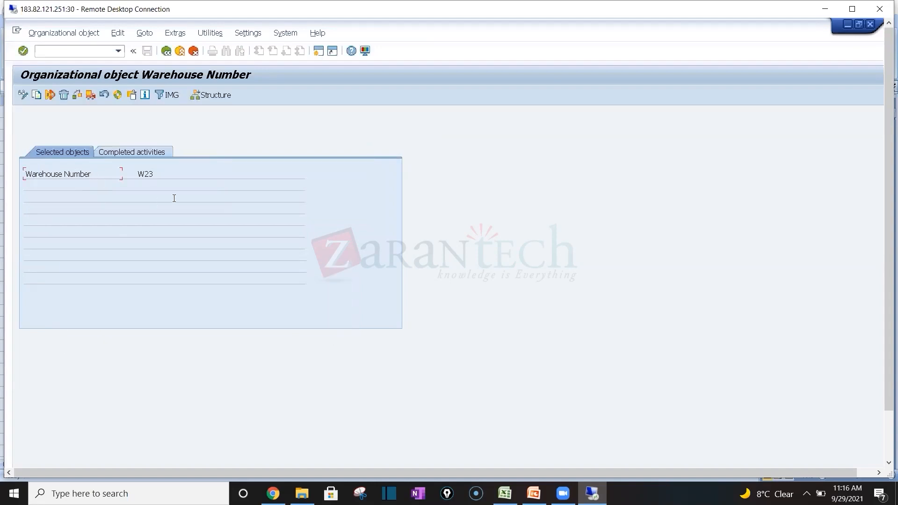
{"action": "left_click", "coordinate": [167, 50]}
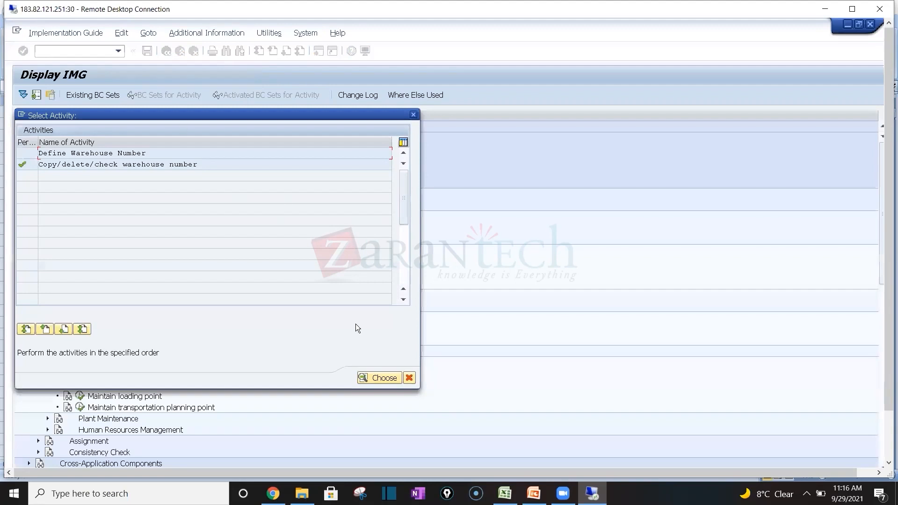
{"action": "left_click", "coordinate": [410, 377]}
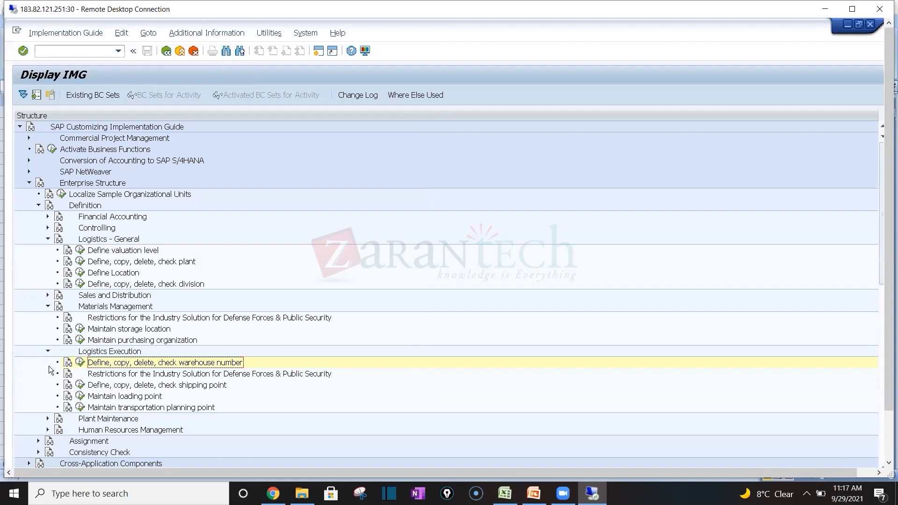
Step: Open the shipping point definition activities and look up the batch's shipping point in the 1934H Warehouse Datasheet in Excel
{"action": "left_click", "coordinate": [136, 408]}
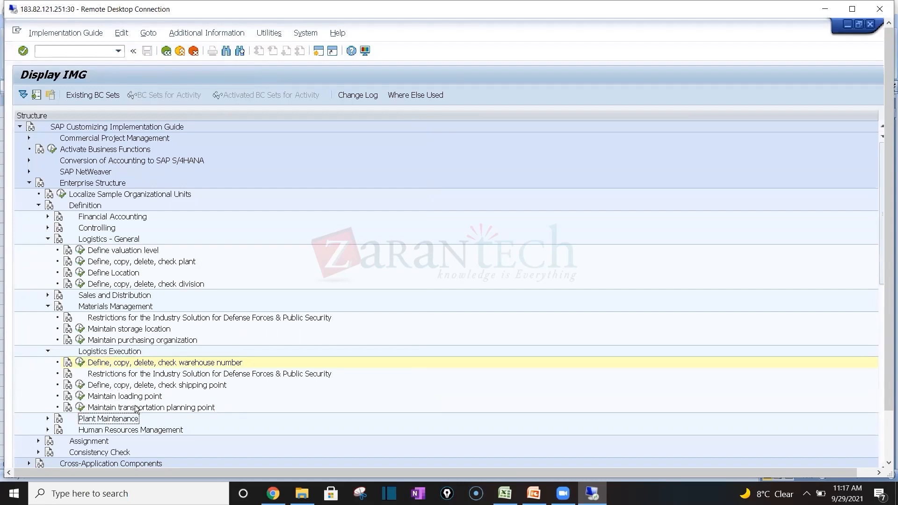
{"action": "scroll", "coordinate": [136, 407], "scroll_direction": "down", "scroll_amount": 2}
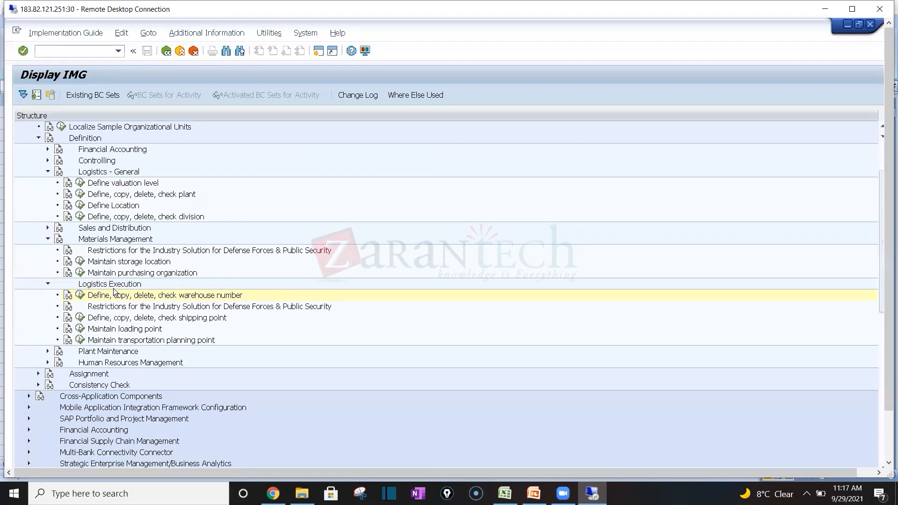
{"action": "left_click", "coordinate": [81, 318]}
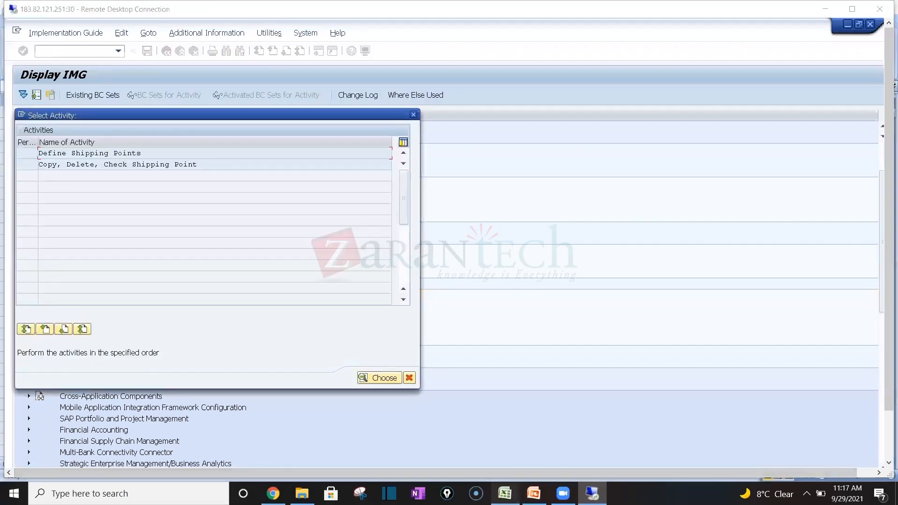
{"action": "key", "text": "alt+Tab"}
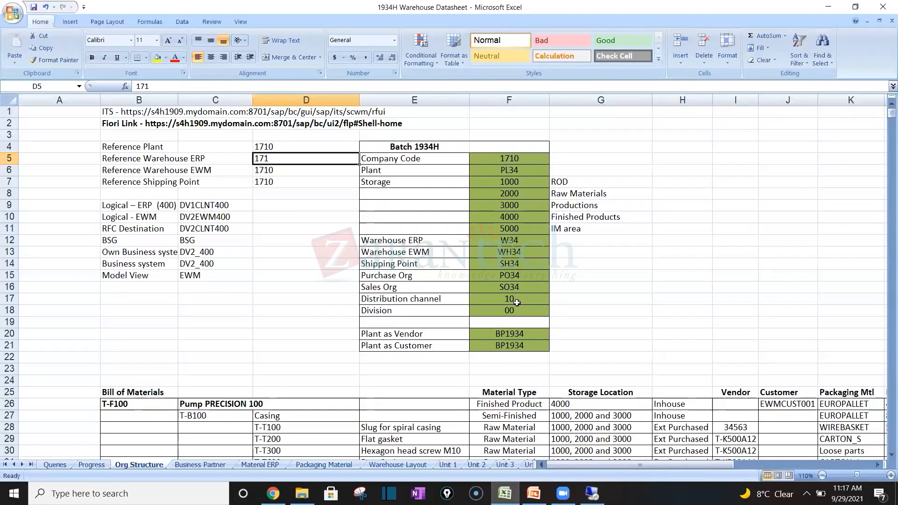
{"action": "left_click", "coordinate": [520, 262]}
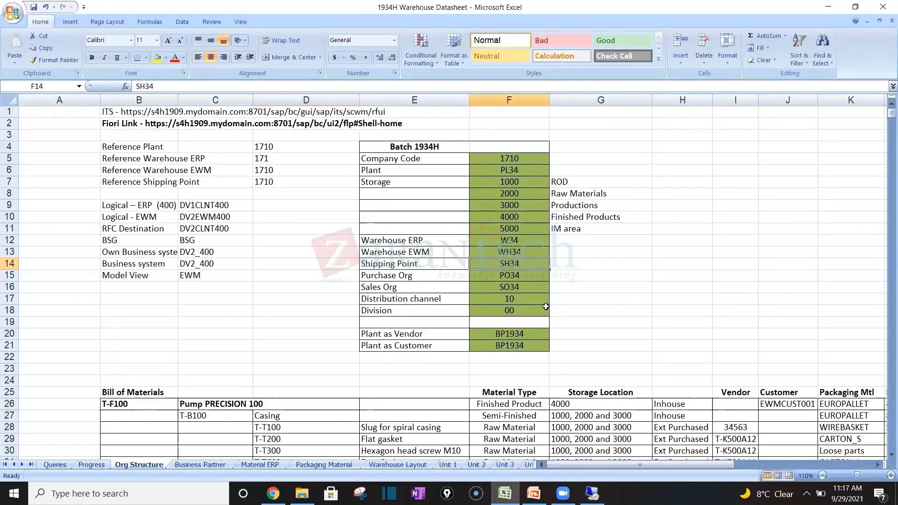
{"action": "key", "text": "alt+Tab"}
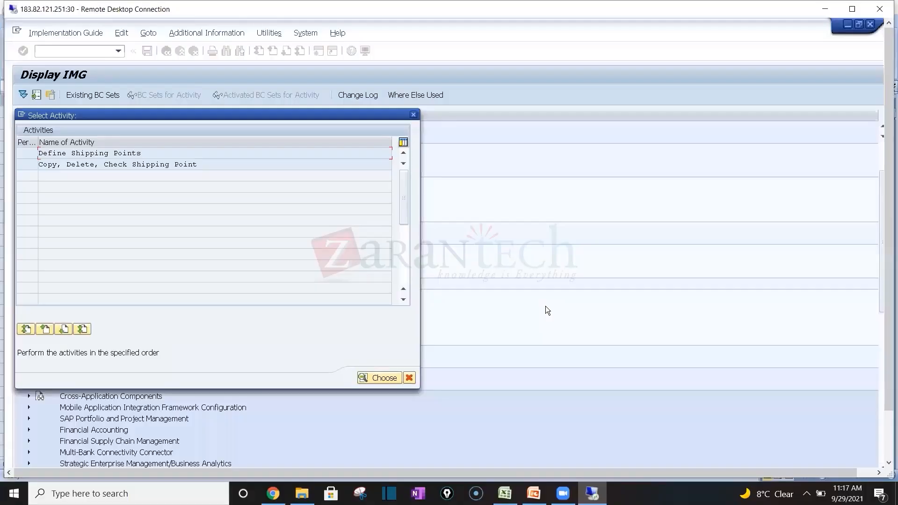
Step: Start the shipping point copy function and pick 1710 as the source shipping point
{"action": "double_click", "coordinate": [120, 164]}
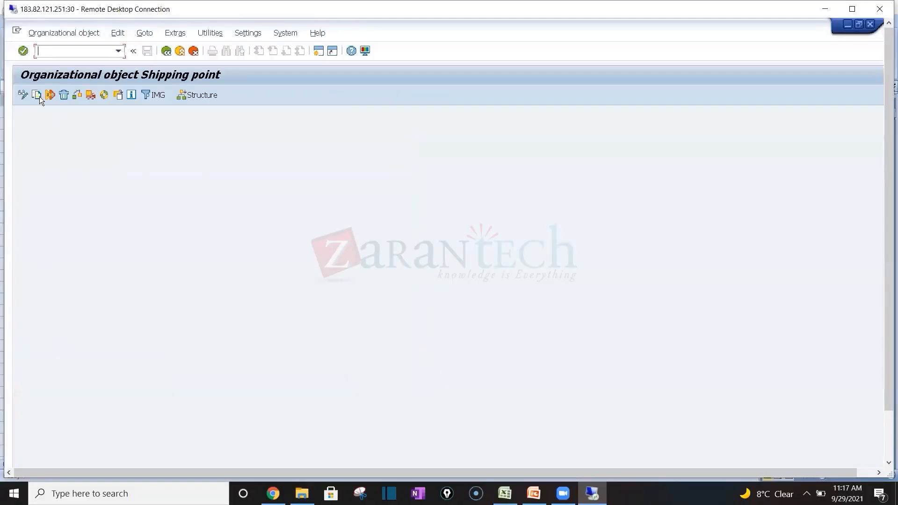
{"action": "left_click", "coordinate": [36, 96]}
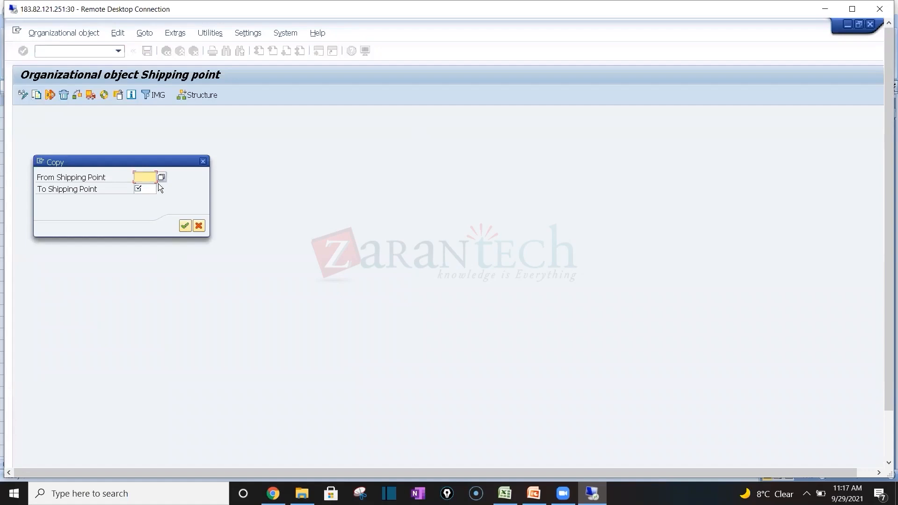
{"action": "left_click", "coordinate": [159, 177]}
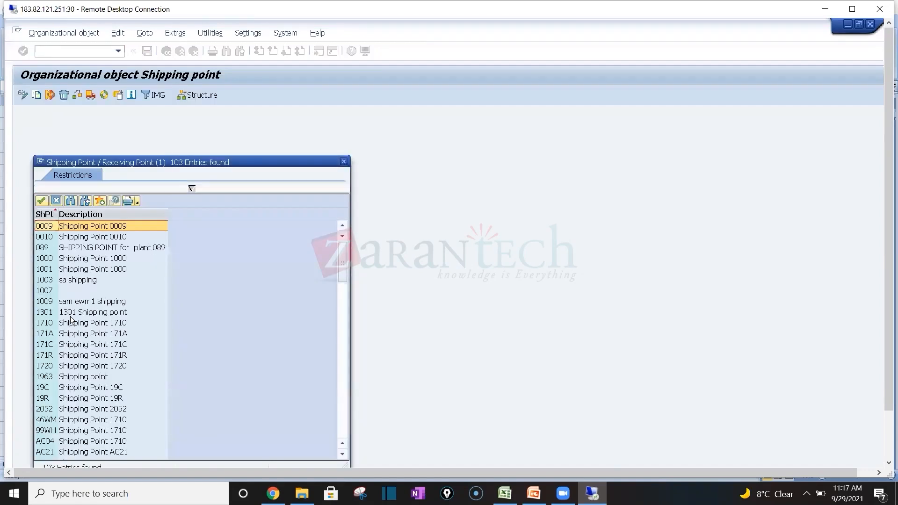
{"action": "double_click", "coordinate": [71, 323]}
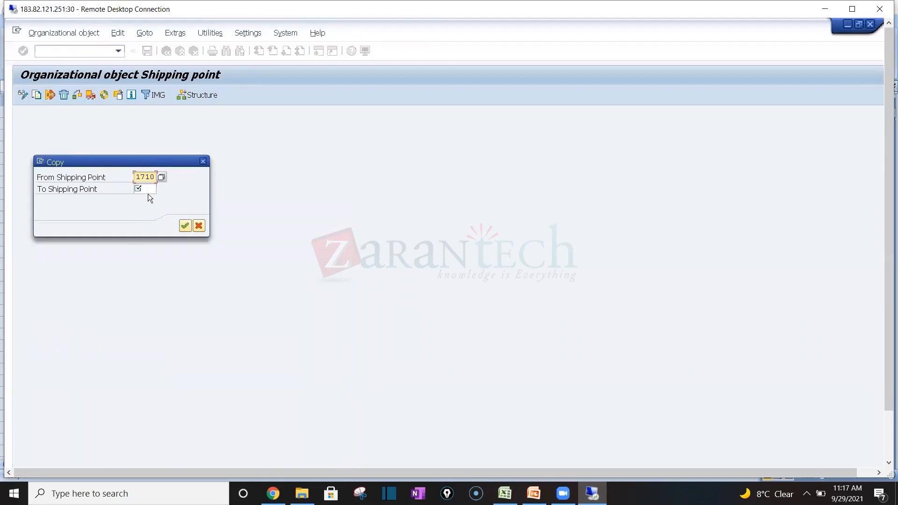
Step: Enter SH34 as the target shipping point, adapting the existing SH33 entry from the value list
{"action": "left_click", "coordinate": [147, 190]}
{"action": "left_click", "coordinate": [160, 190]}
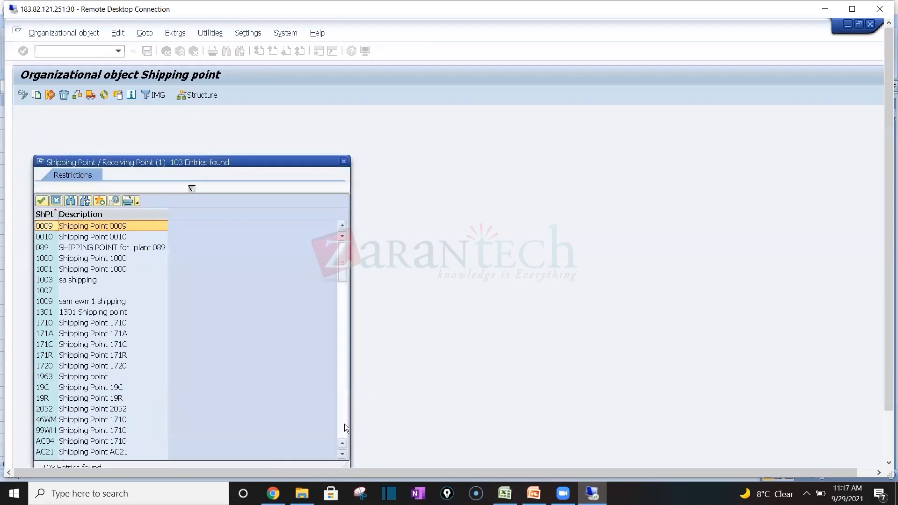
{"action": "left_click", "coordinate": [344, 424]}
{"action": "left_click", "coordinate": [345, 424]}
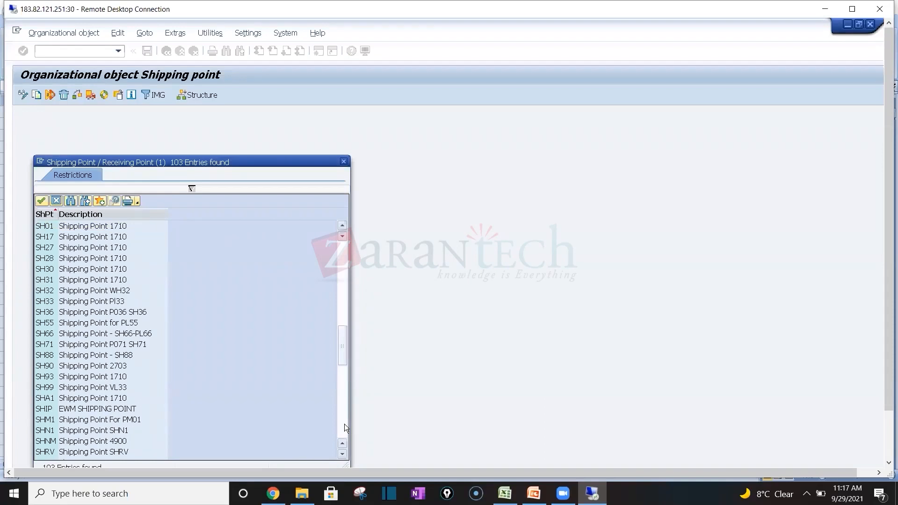
{"action": "left_click", "coordinate": [98, 303]}
{"action": "double_click", "coordinate": [98, 303]}
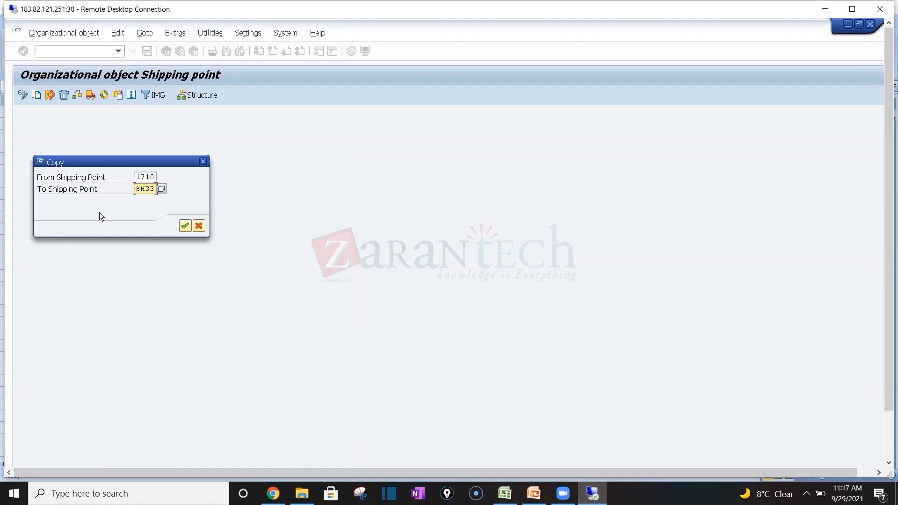
{"action": "key", "text": "BackSpace"}
{"action": "type", "text": "4"}
Step: Run the shipping point copy from 1710 to SH34 under the Batch 193H customizing request and leave the copy function
{"action": "key", "text": "Return"}
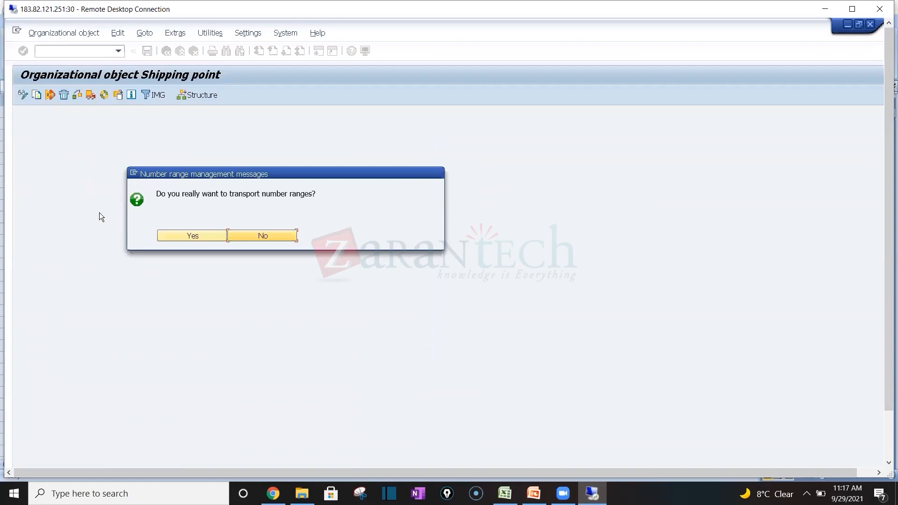
{"action": "key", "text": "Return"}
{"action": "key", "text": "Return"}
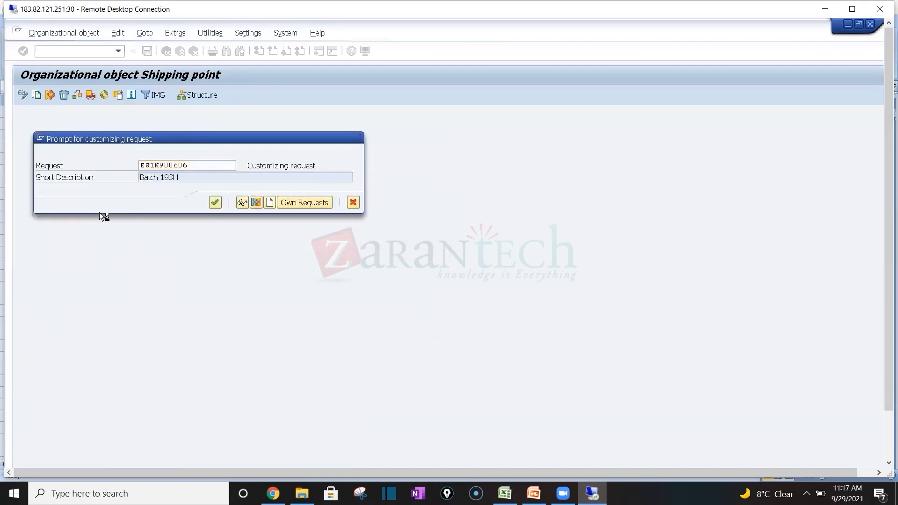
{"action": "key", "text": "Return"}
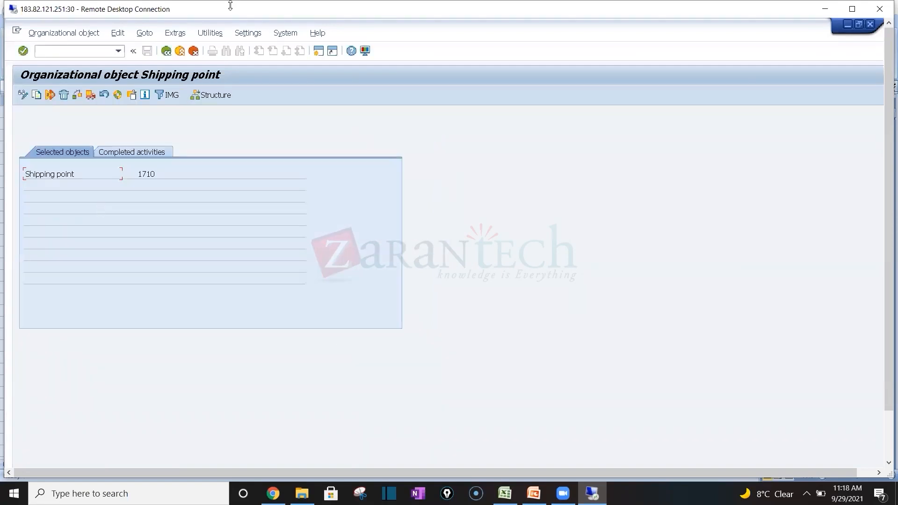
{"action": "left_click", "coordinate": [167, 51]}
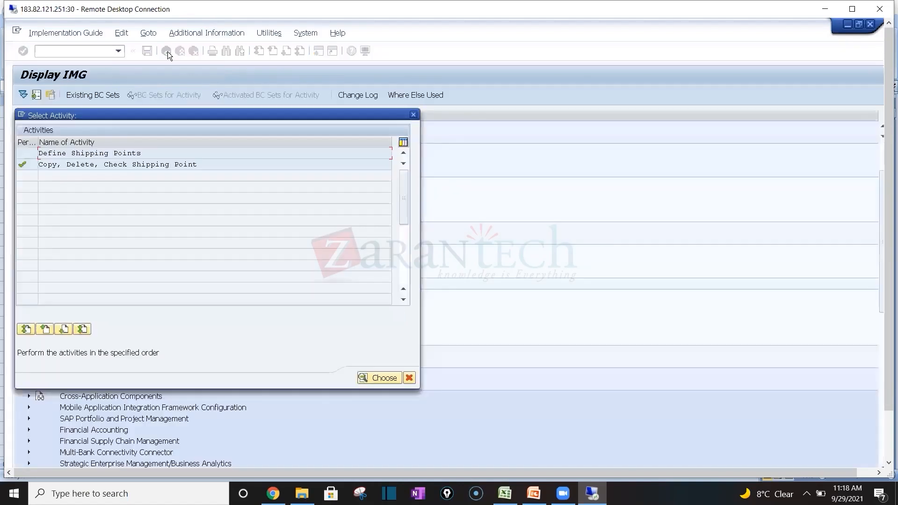
Step: Describe shipping point SH34 as "Shipping Point for PL34" and return to the implementation guide
{"action": "double_click", "coordinate": [121, 153]}
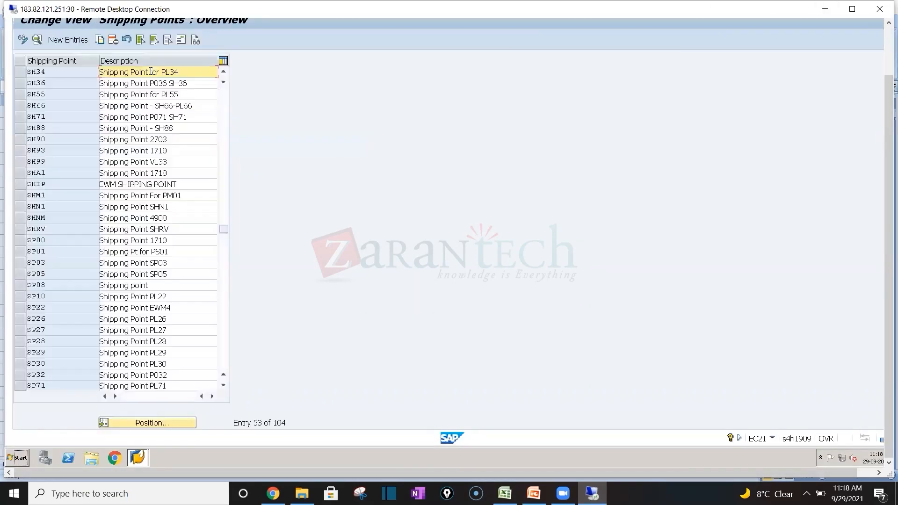
{"action": "left_click", "coordinate": [885, 54]}
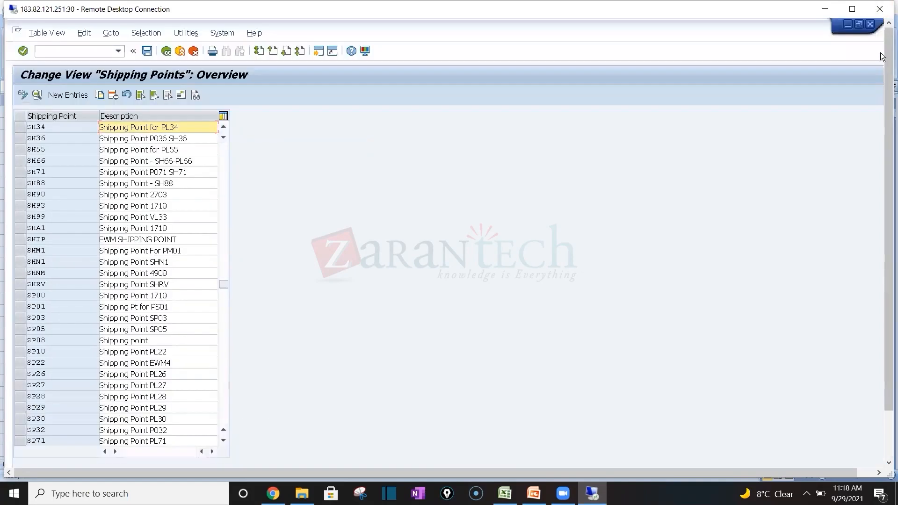
{"action": "left_click", "coordinate": [166, 51]}
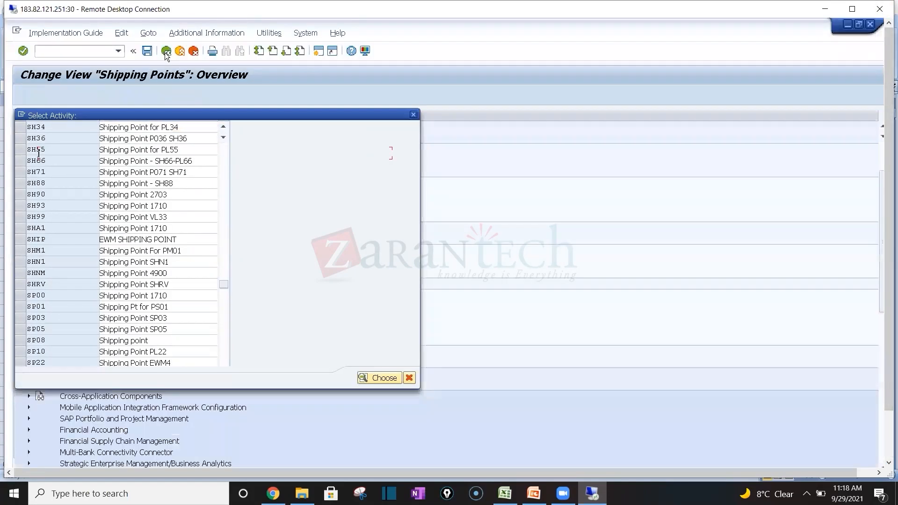
{"action": "left_click", "coordinate": [415, 114]}
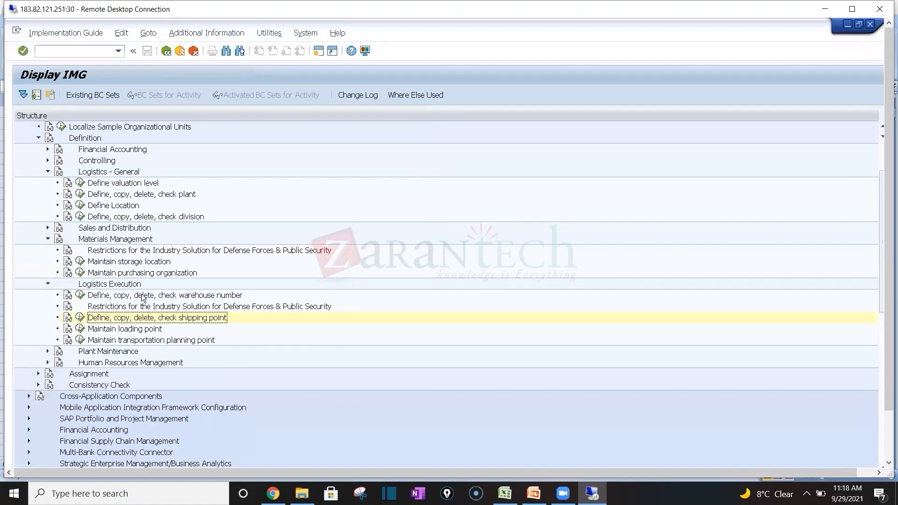
Step: Under the Sales and Distribution definitions, open the sales organization activities and look over the existing sales organizations
{"action": "left_click", "coordinate": [47, 227]}
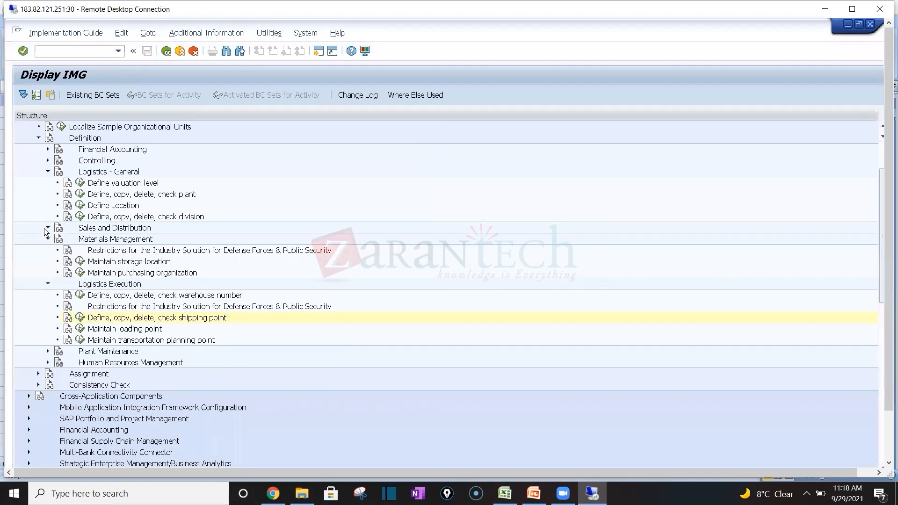
{"action": "key", "text": "alt+Tab"}
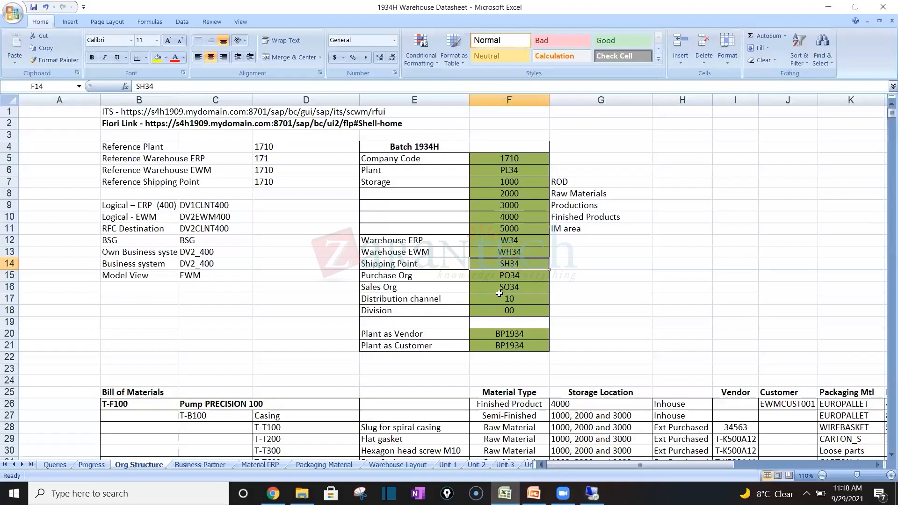
{"action": "key", "text": "alt+Tab"}
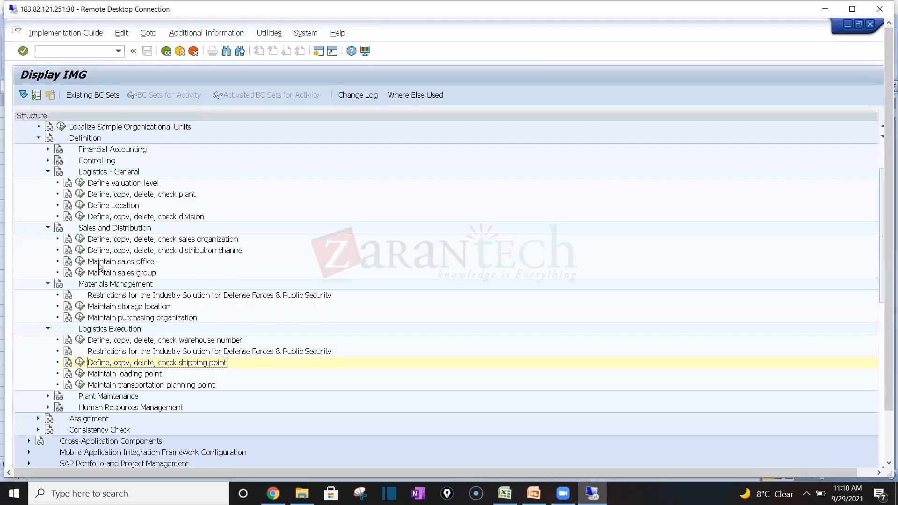
{"action": "left_click", "coordinate": [80, 240]}
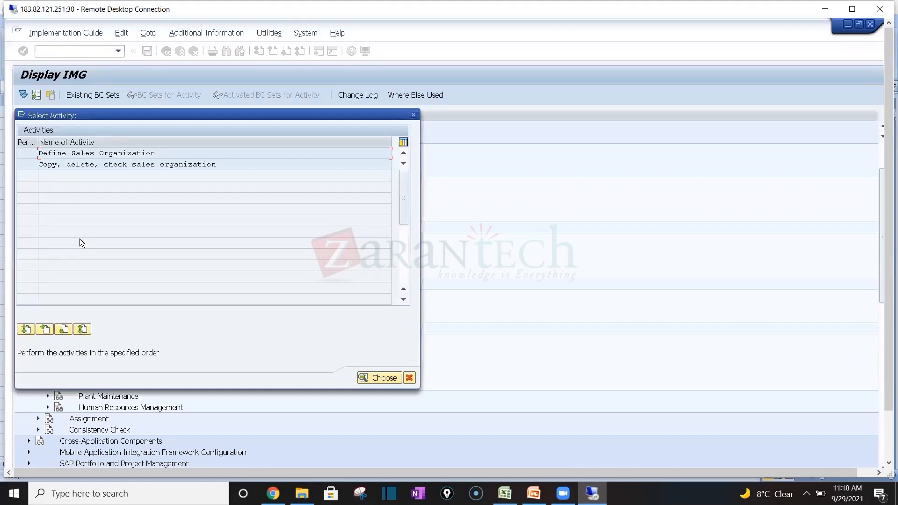
{"action": "double_click", "coordinate": [115, 152]}
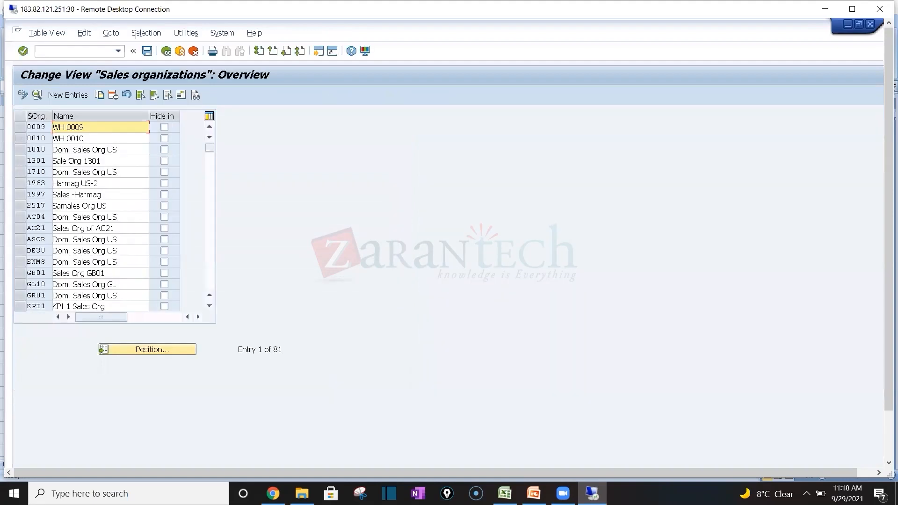
{"action": "left_click", "coordinate": [166, 51]}
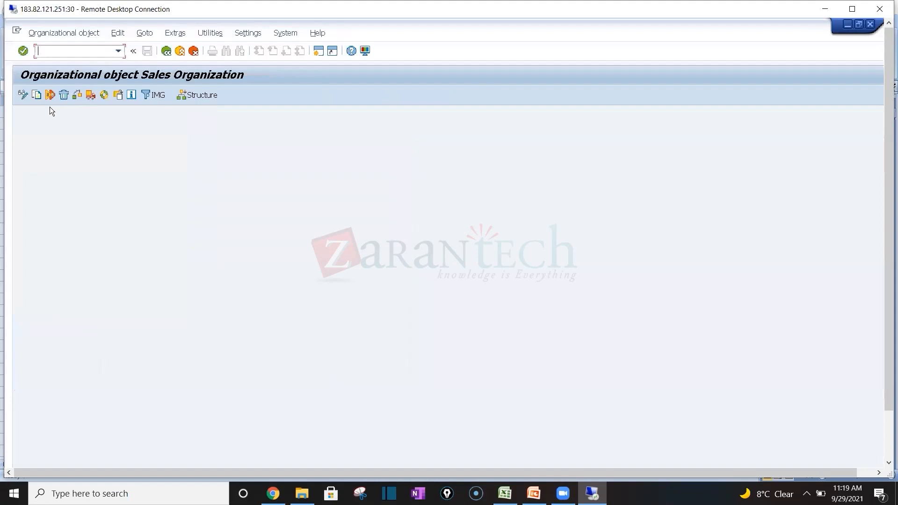
Step: Start the sales organization copy with 1710 as the source and SO34 from the datasheet as the target
{"action": "left_click", "coordinate": [39, 99]}
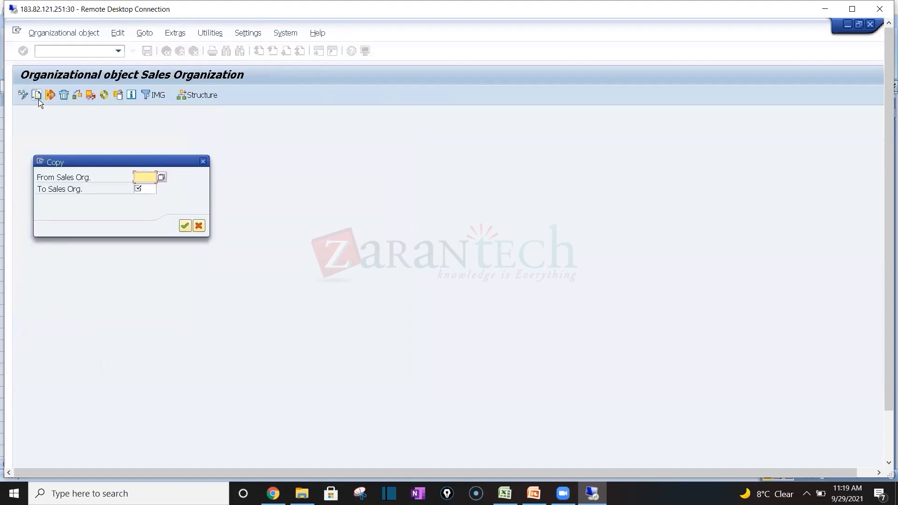
{"action": "type", "text": "171"}
{"action": "key", "text": "Down"}
{"action": "key", "text": "Return"}
{"action": "key", "text": "Tab"}
{"action": "key", "text": "alt+Tab"}
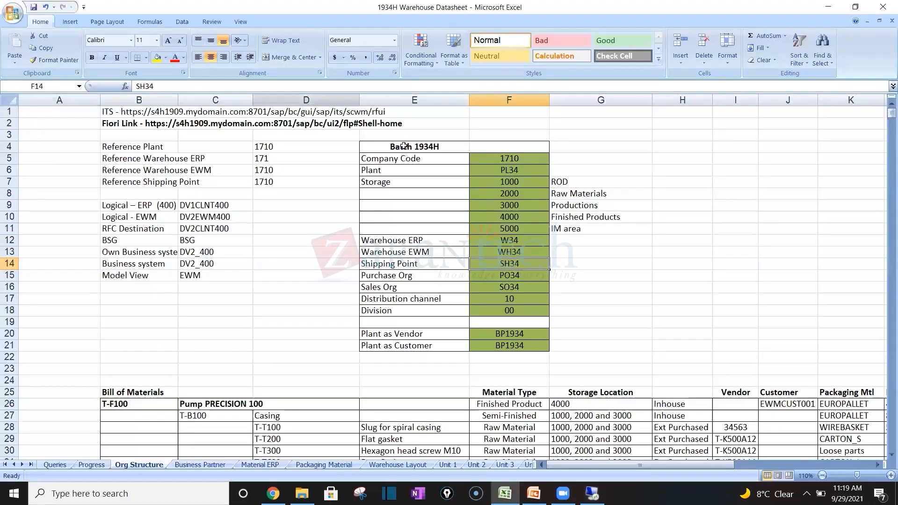
{"action": "left_click", "coordinate": [527, 286]}
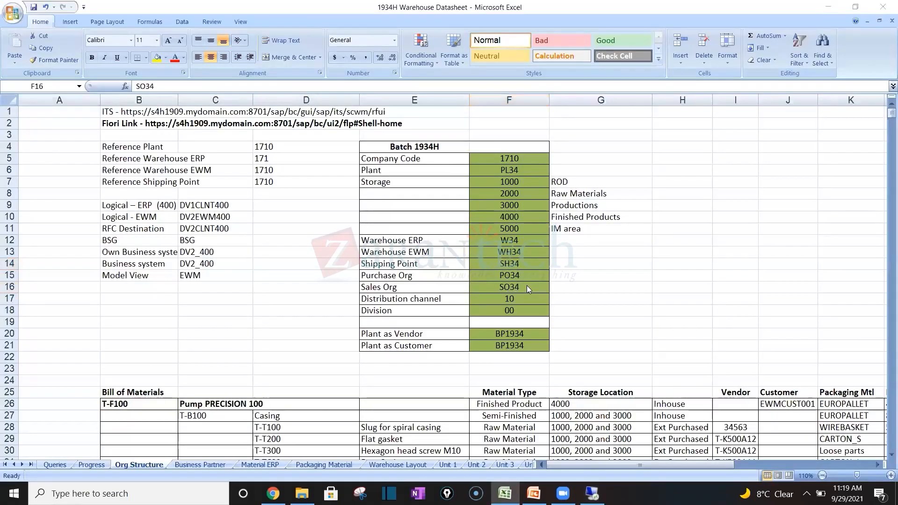
{"action": "key", "text": "alt+Tab"}
{"action": "type", "text": "SO34"}
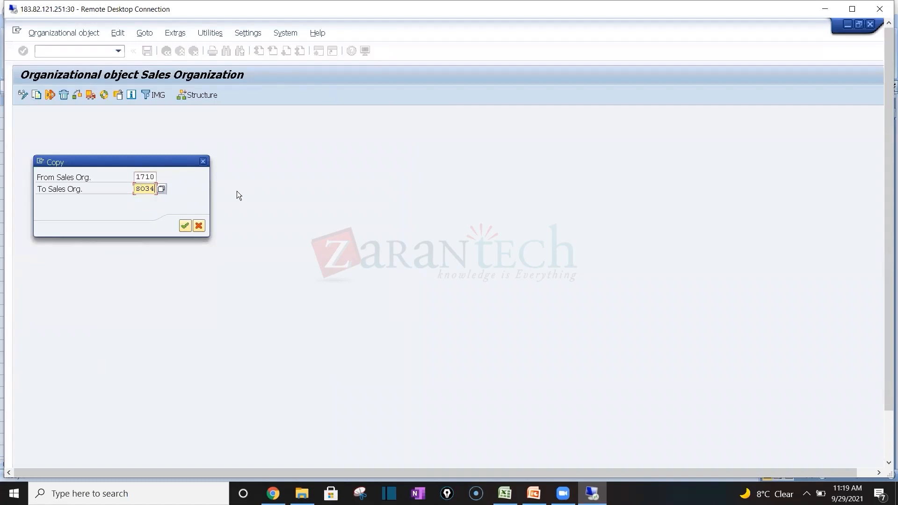
Step: Run the sales organization copy under the Batch 193H customizing request, confirming the number range prompts, and leave the copy function
{"action": "key", "text": "Return"}
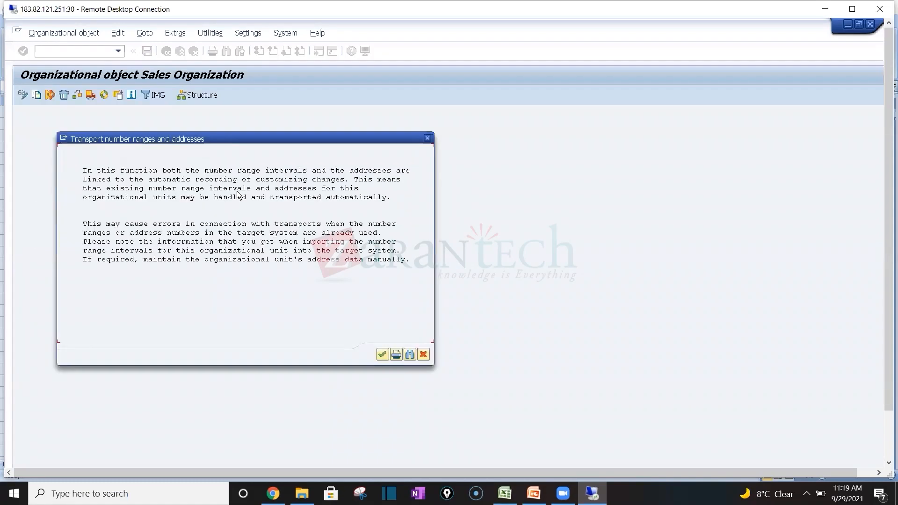
{"action": "key", "text": "Return"}
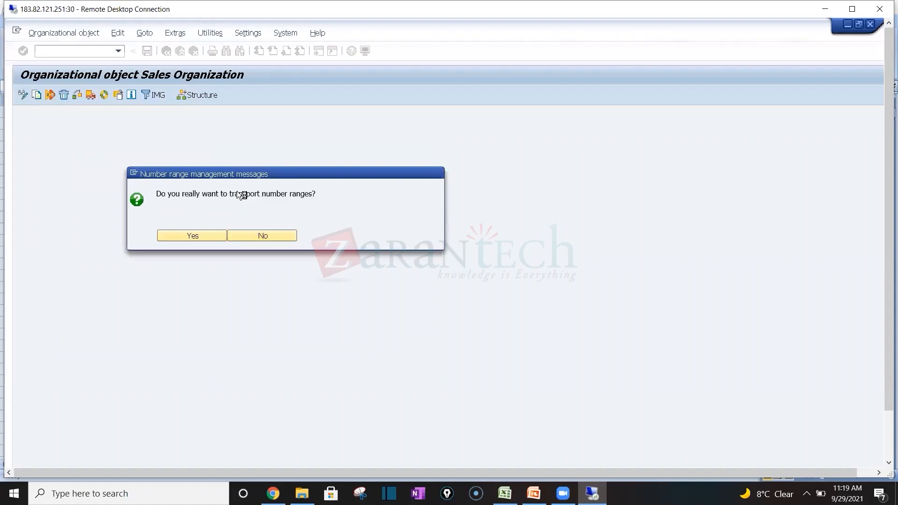
{"action": "key", "text": "Return"}
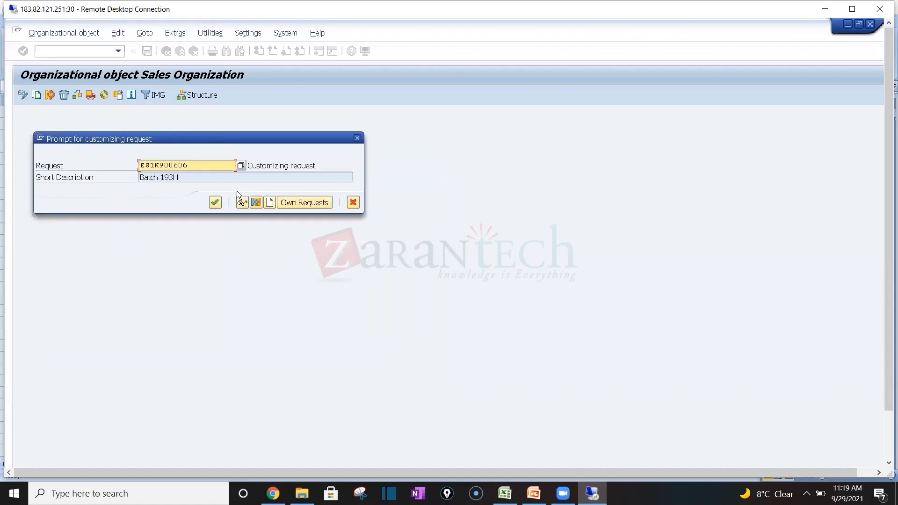
{"action": "key", "text": "Return"}
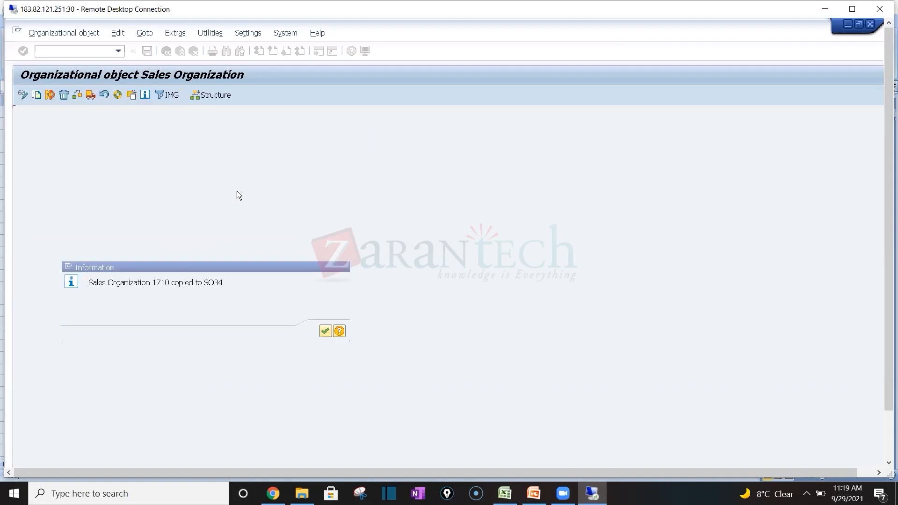
{"action": "left_click", "coordinate": [167, 51]}
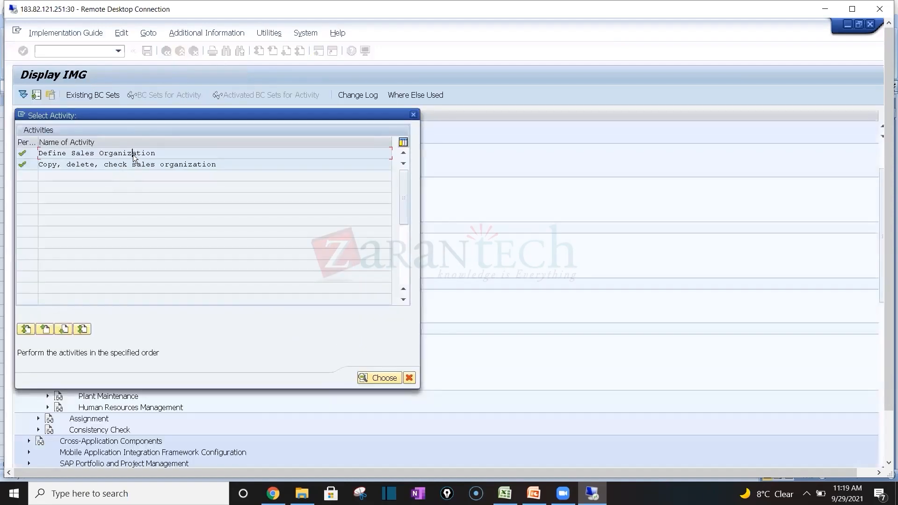
Step: Look up sales organization SO34 in the sales organizations overview and return to the implementation guide
{"action": "double_click", "coordinate": [133, 154]}
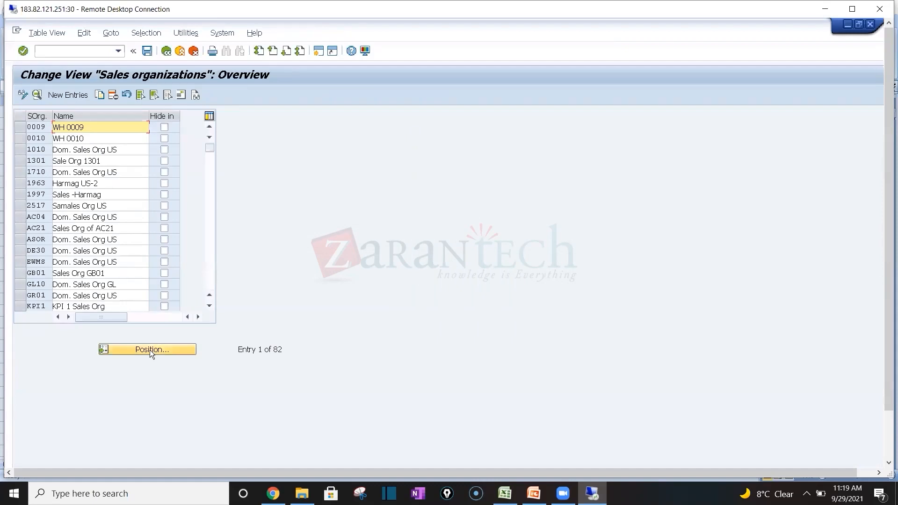
{"action": "left_click", "coordinate": [150, 350]}
{"action": "type", "text": "S"}
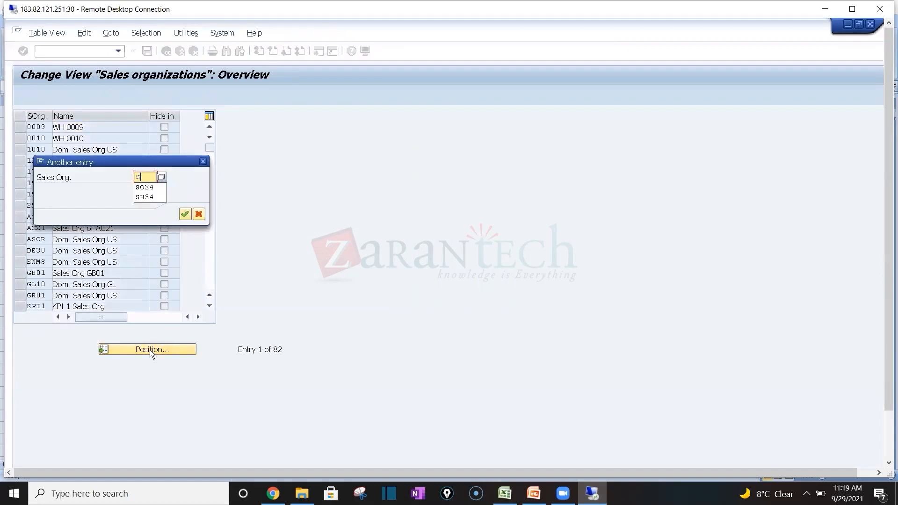
{"action": "type", "text": "O34"}
{"action": "key", "text": "Return"}
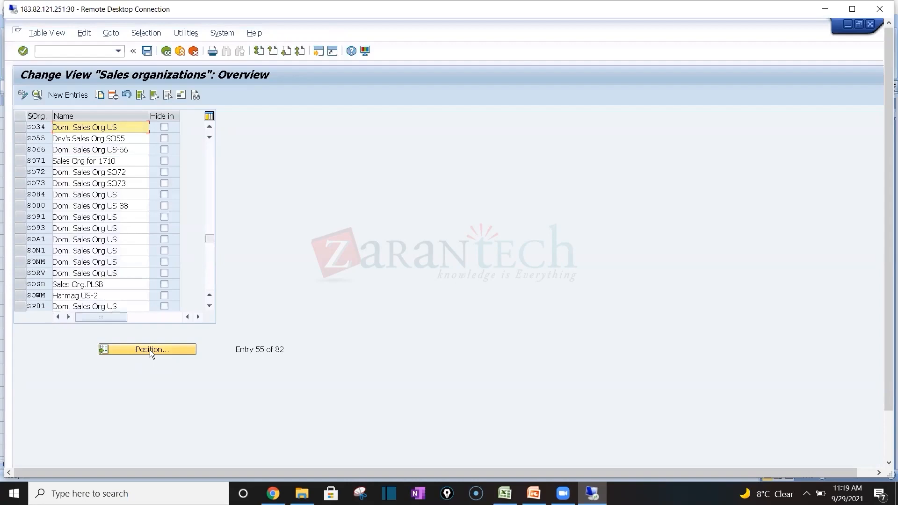
{"action": "left_click", "coordinate": [165, 52]}
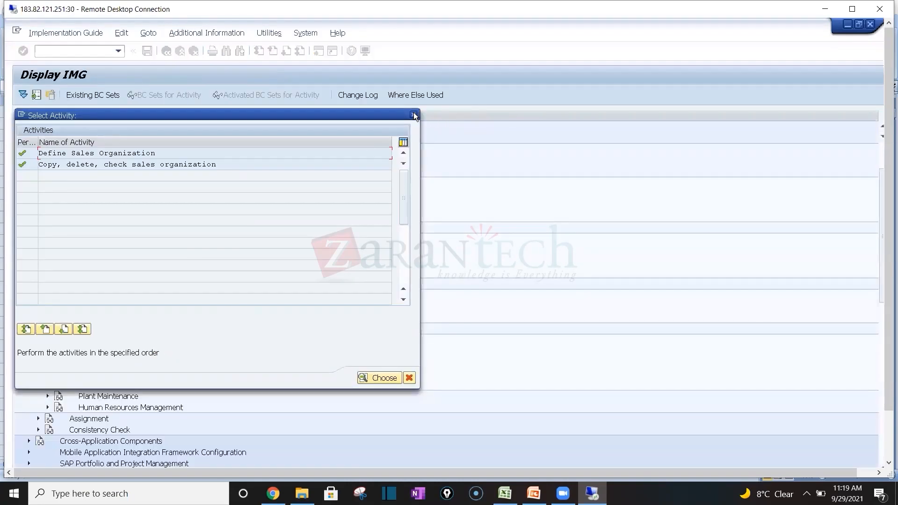
{"action": "left_click", "coordinate": [414, 114]}
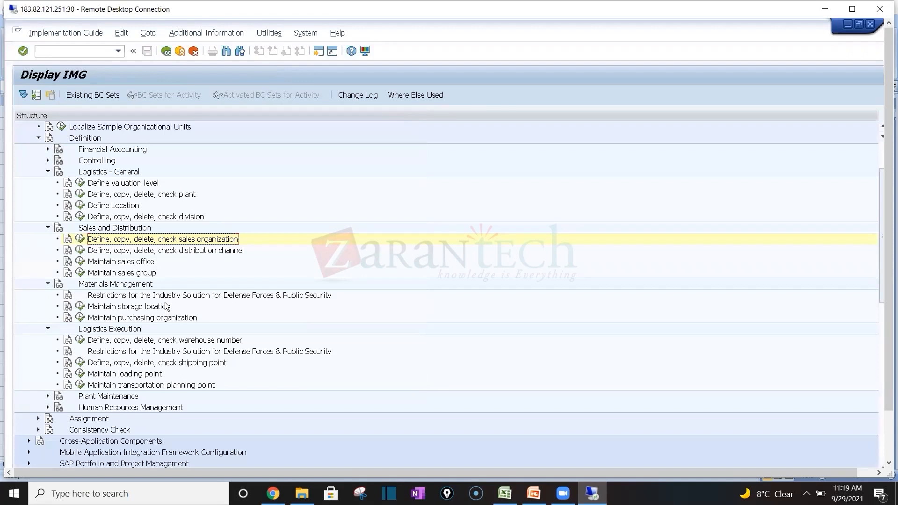
Step: Find the Materials Management definitions in the implementation guide and open the purchasing organization maintenance
{"action": "left_click", "coordinate": [138, 363]}
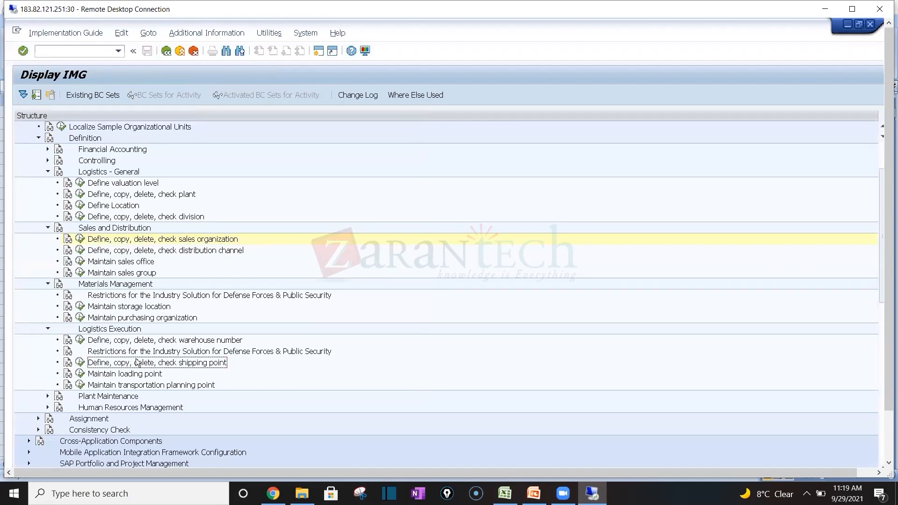
{"action": "key", "text": "Down"}
{"action": "key", "text": "Down"}
{"action": "key", "text": "Down"}
{"action": "key", "text": "Down"}
{"action": "key", "text": "Down"}
{"action": "key", "text": "Down"}
{"action": "key", "text": "Down"}
{"action": "key", "text": "Down"}
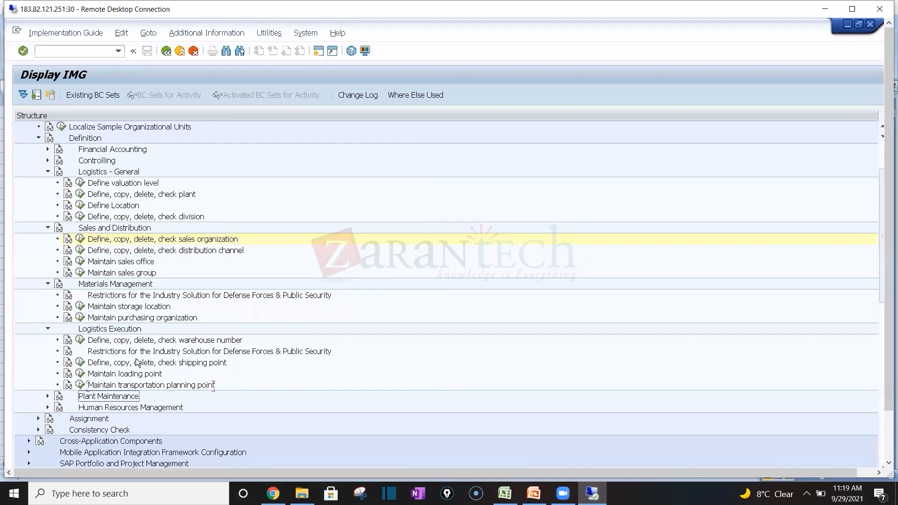
{"action": "key", "text": "Down"}
{"action": "key", "text": "Down"}
{"action": "key", "text": "Down"}
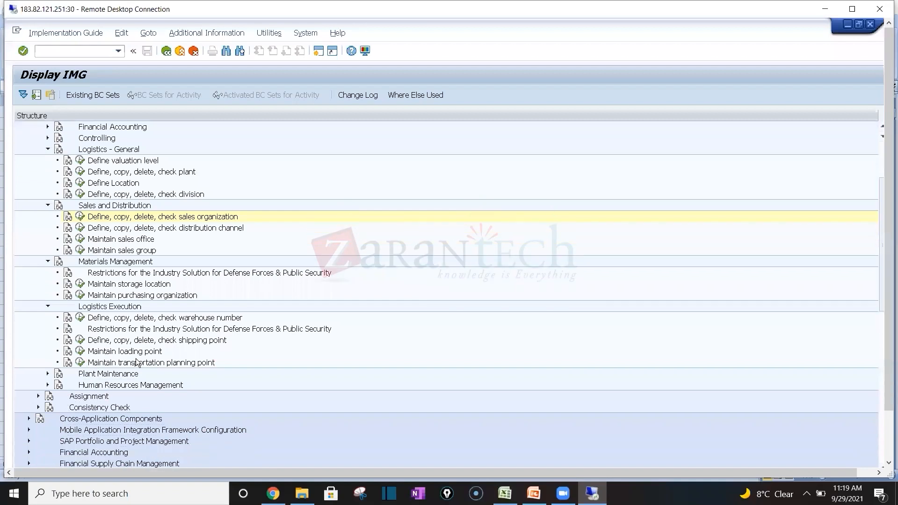
{"action": "left_click", "coordinate": [112, 183]}
{"action": "left_click", "coordinate": [80, 296]}
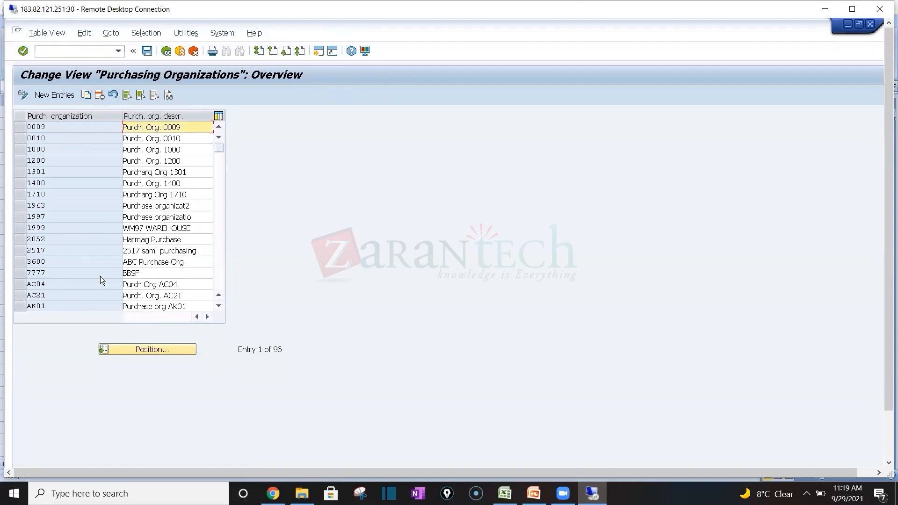
Step: Copy purchasing organization 1710 and enter PO34 from the datasheet as the new purchasing organization
{"action": "left_click", "coordinate": [27, 194]}
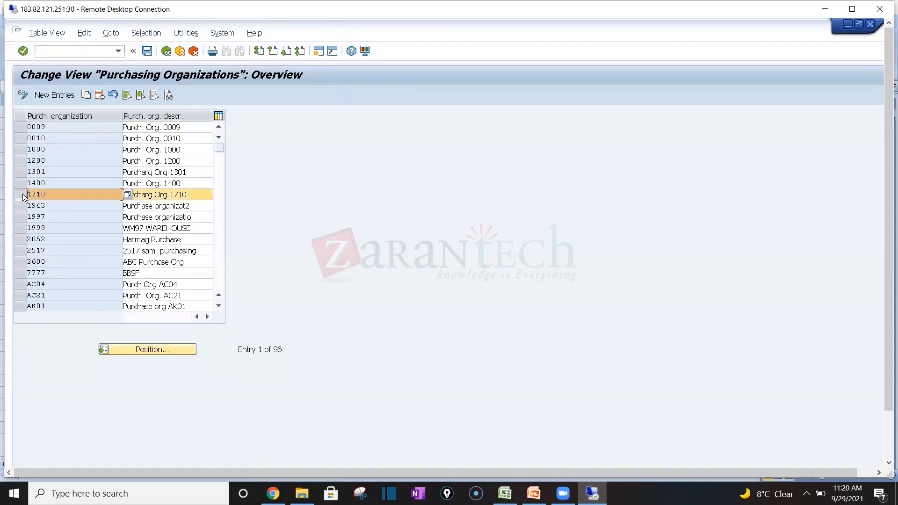
{"action": "left_click", "coordinate": [87, 95]}
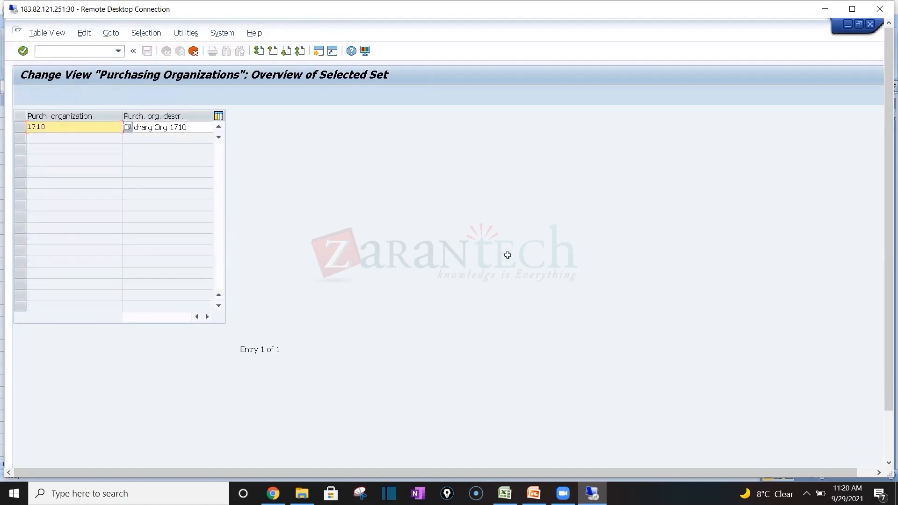
{"action": "key", "text": "alt+Tab"}
{"action": "left_click", "coordinate": [530, 276]}
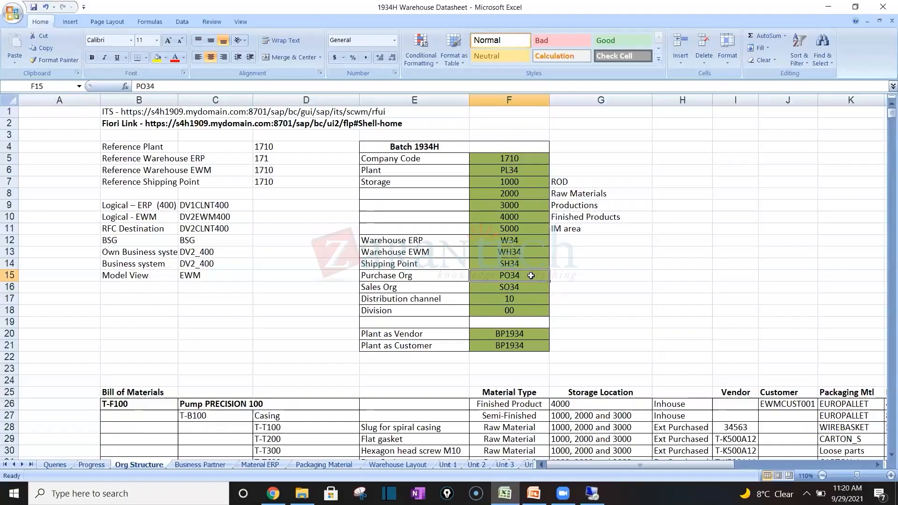
{"action": "key", "text": "alt+Tab"}
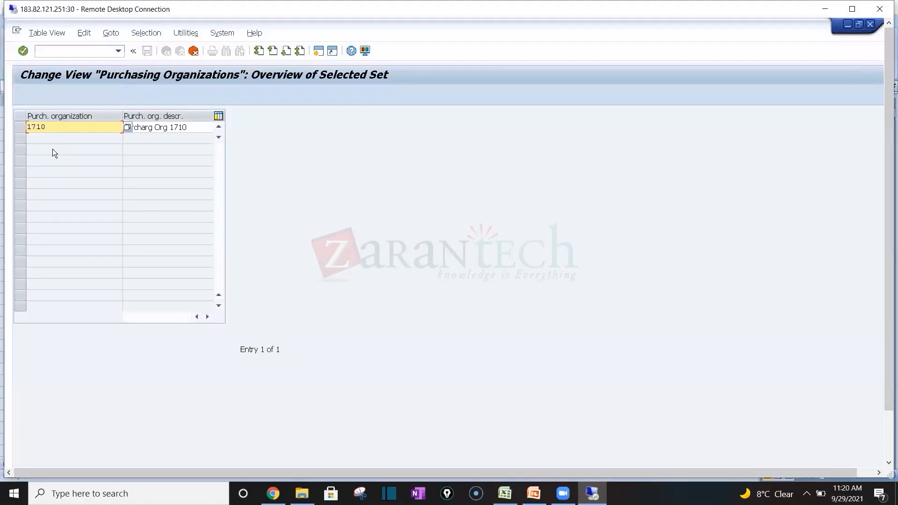
{"action": "key", "text": "BackSpace"}
{"action": "key", "text": "BackSpace"}
{"action": "key", "text": "BackSpace"}
{"action": "type", "text": "PO34"}
{"action": "key", "text": "Tab"}
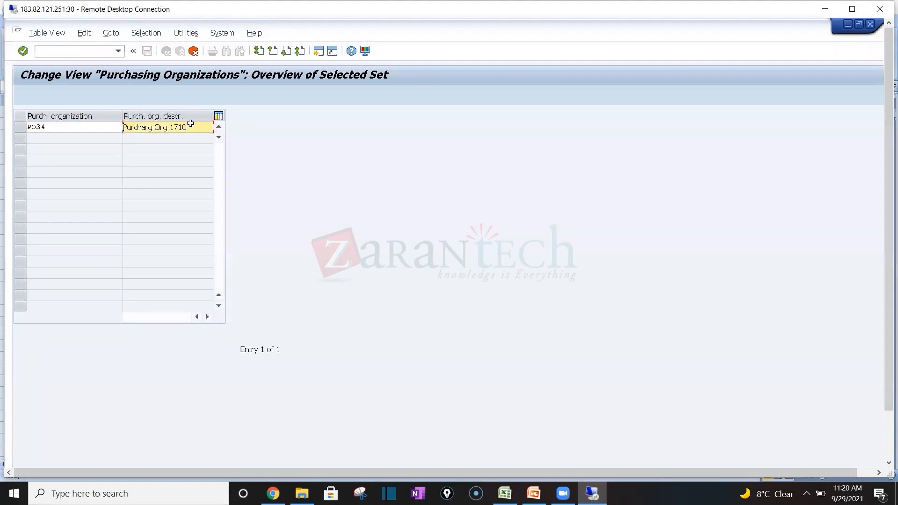
Step: Describe purchasing organization PO34 as "Purcharg Org - PL34", complete the entry and return to the implementation guide
{"action": "key", "text": "BackSpace"}
{"action": "key", "text": "BackSpace"}
{"action": "type", "text": "for"}
{"action": "key", "text": "BackSpace"}
{"action": "key", "text": "BackSpace"}
{"action": "key", "text": "BackSpace"}
{"action": "key", "text": "BackSpace"}
{"action": "key", "text": "BackSpace"}
{"action": "type", "text": "- PL3"}
{"action": "key", "text": "F3"}
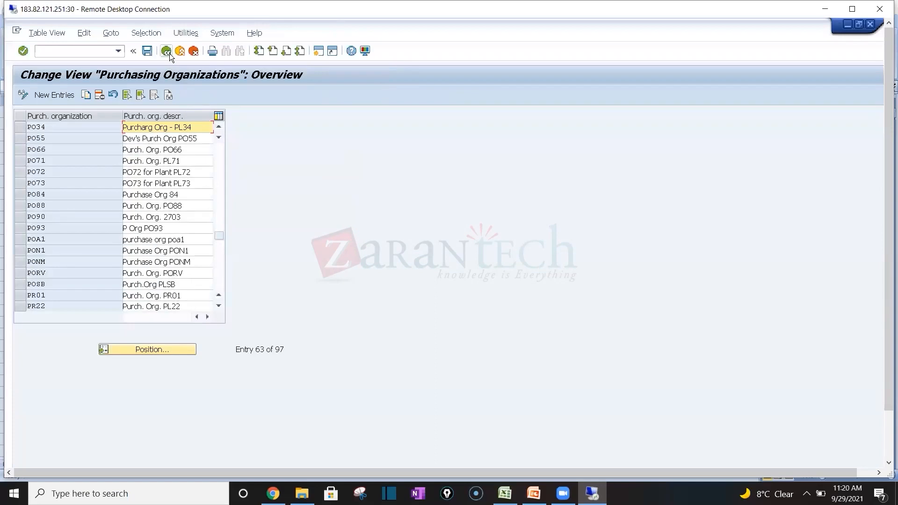
{"action": "left_click", "coordinate": [170, 54]}
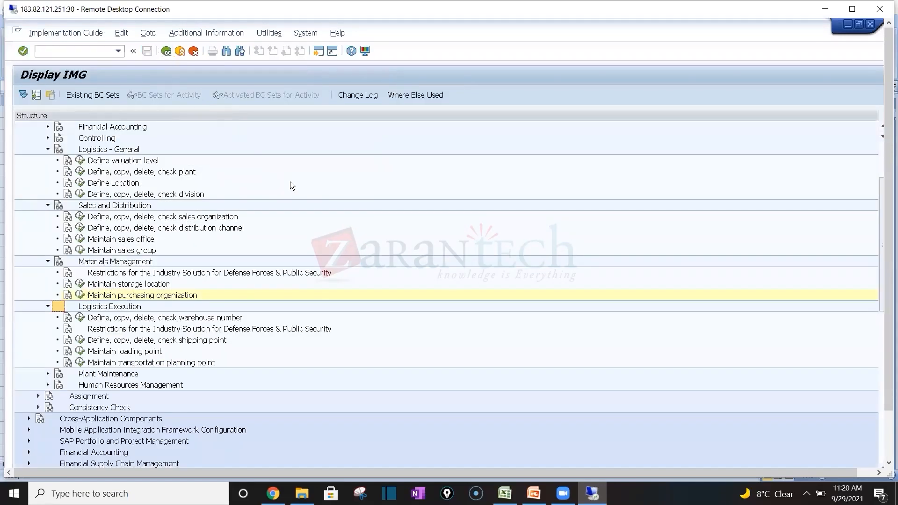
Step: Collapse the logistics, sales, materials management and logistics execution definitions and expand the Assignment section of the enterprise structure
{"action": "key", "text": "alt+Tab"}
{"action": "key", "text": "alt+Tab"}
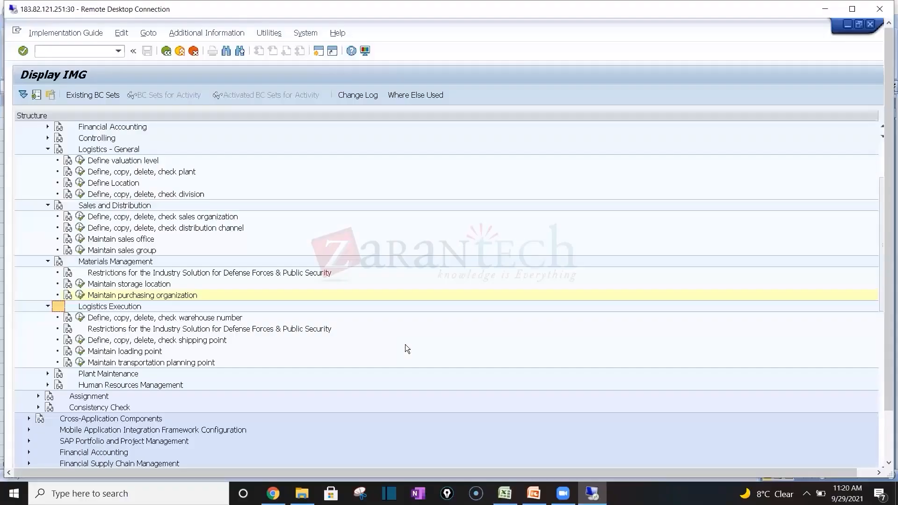
{"action": "left_click", "coordinate": [47, 150]}
{"action": "left_click", "coordinate": [48, 160]}
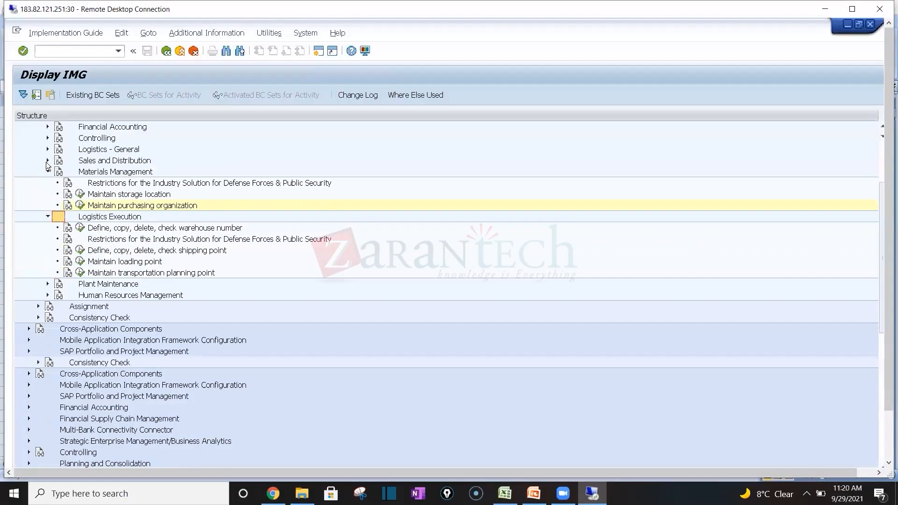
{"action": "left_click", "coordinate": [48, 172]}
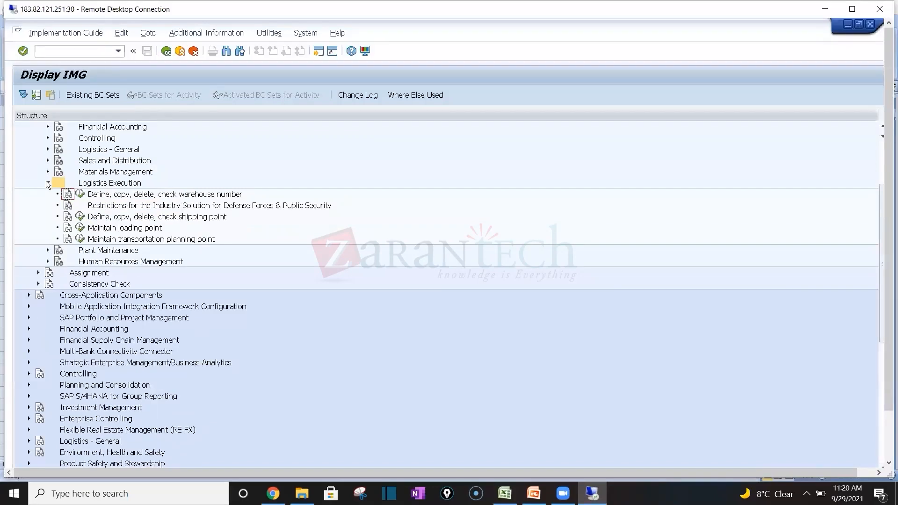
{"action": "left_click", "coordinate": [48, 183]}
{"action": "left_click", "coordinate": [38, 218]}
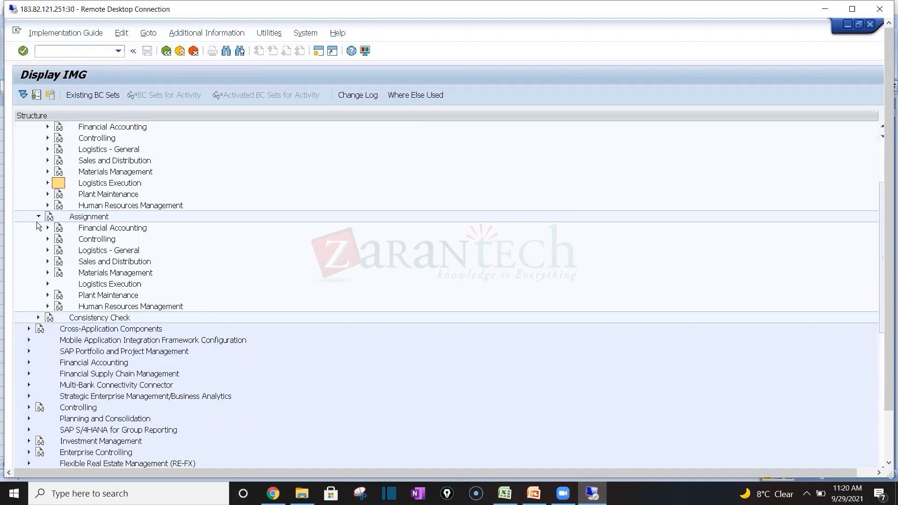
Step: Check plant PL34's company code in the Logistics - General plant assignments and return to the implementation guide
{"action": "left_click", "coordinate": [46, 251]}
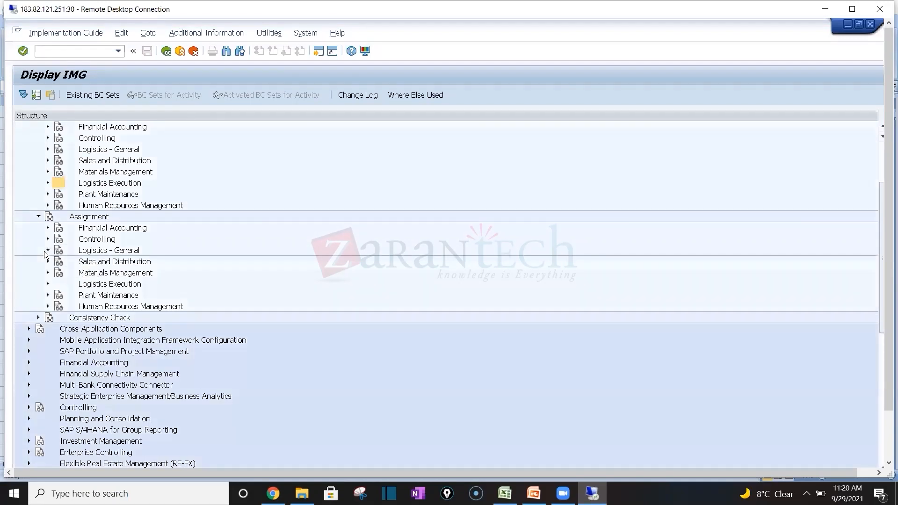
{"action": "left_click", "coordinate": [81, 262]}
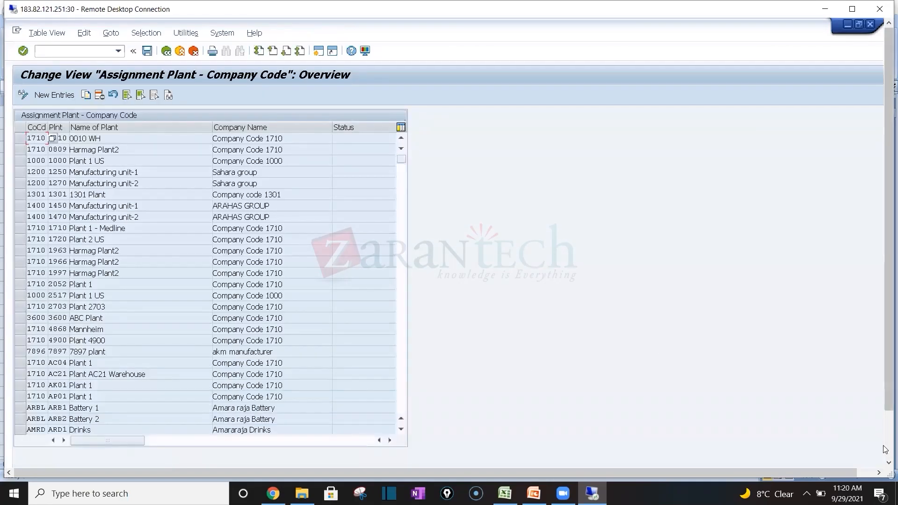
{"action": "left_click", "coordinate": [886, 450]}
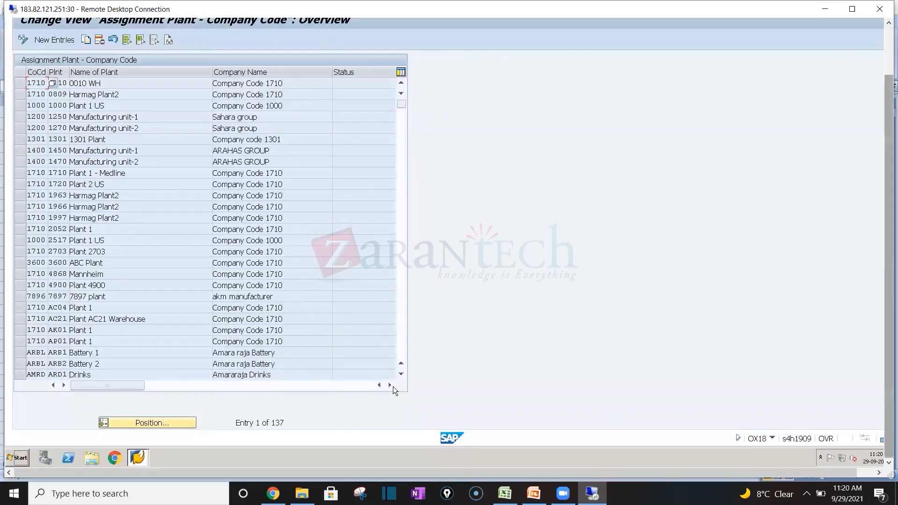
{"action": "left_click", "coordinate": [180, 423]}
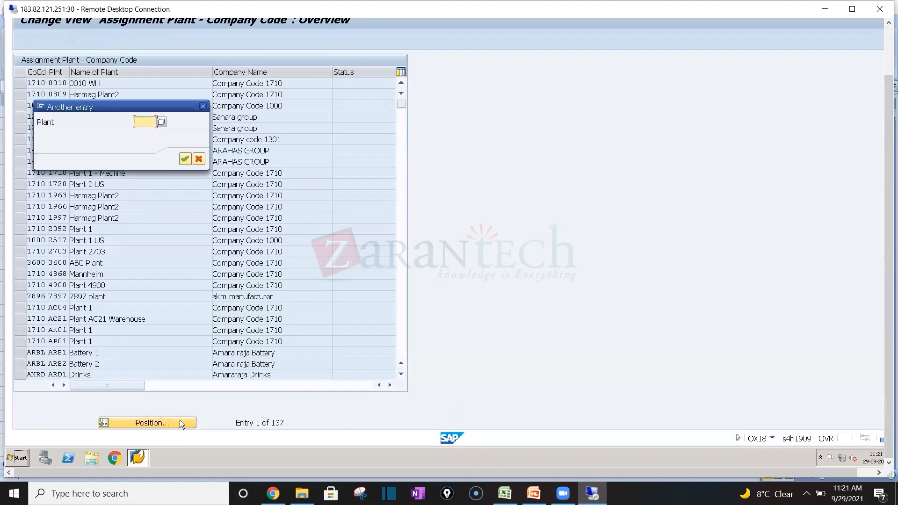
{"action": "type", "text": "PL34"}
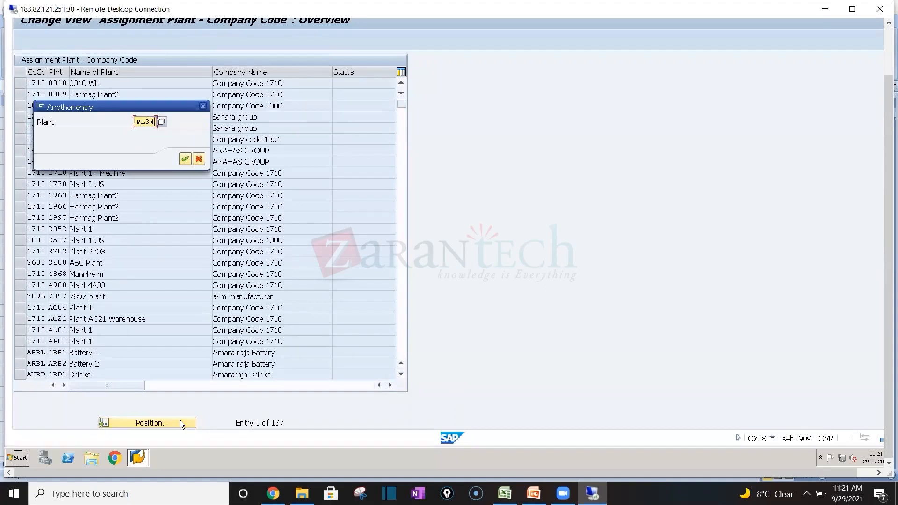
{"action": "key", "text": "Return"}
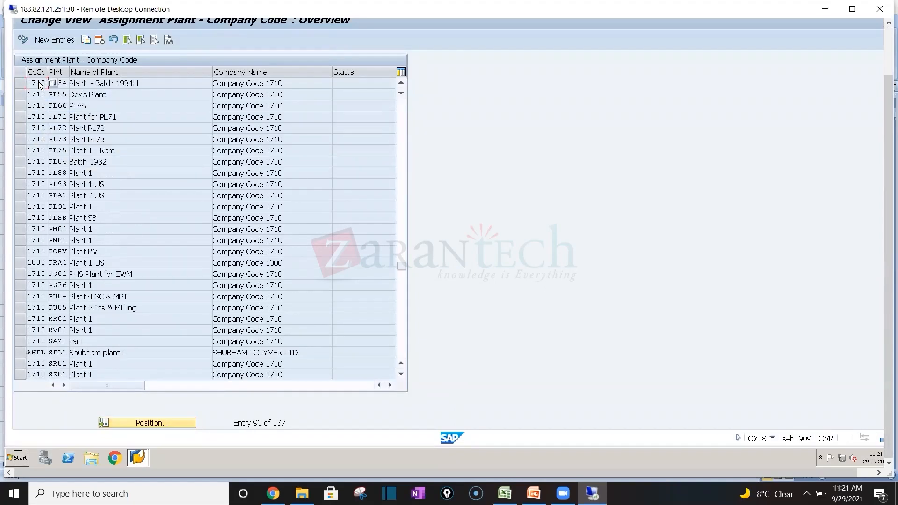
{"action": "left_click_drag", "start_coordinate": [67, 82], "coordinate": [49, 81]}
{"action": "left_click", "coordinate": [887, 45]}
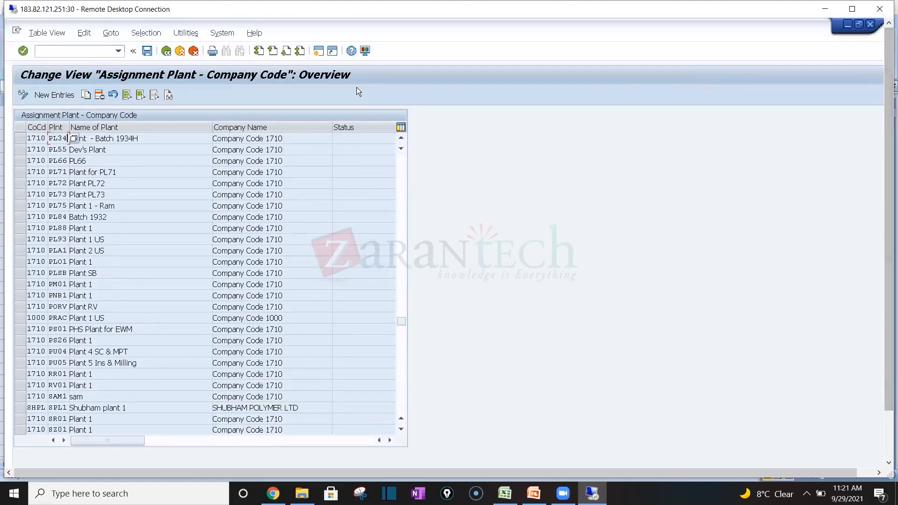
{"action": "left_click", "coordinate": [167, 52]}
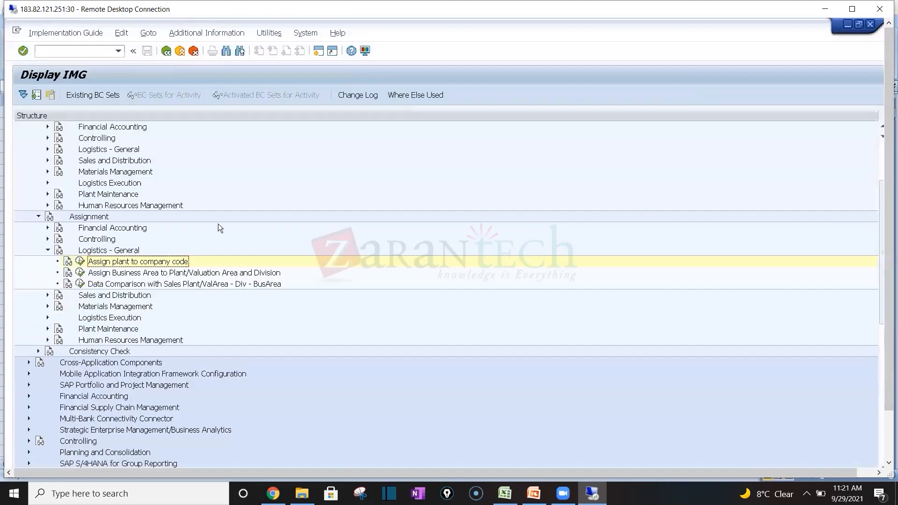
Step: Open the Materials Management assignment of purchasing organizations to plants and look up PO34
{"action": "left_click", "coordinate": [48, 307]}
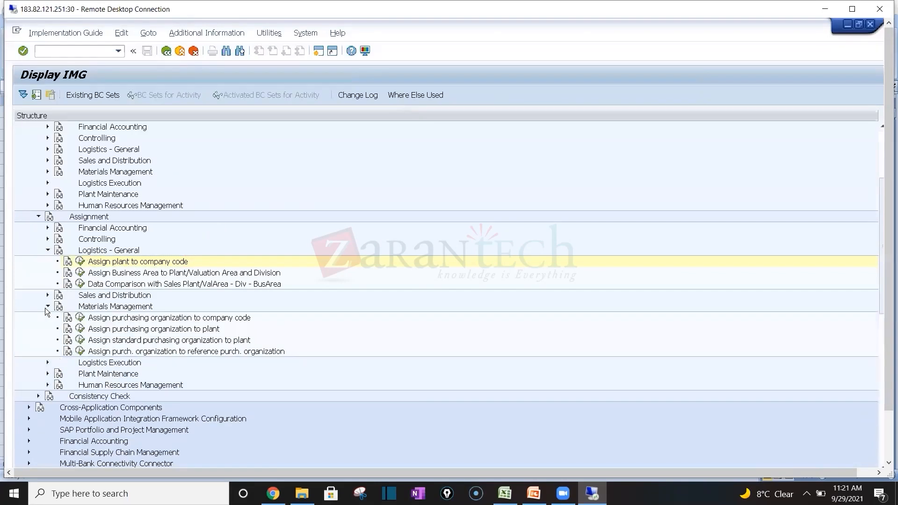
{"action": "left_click", "coordinate": [80, 329]}
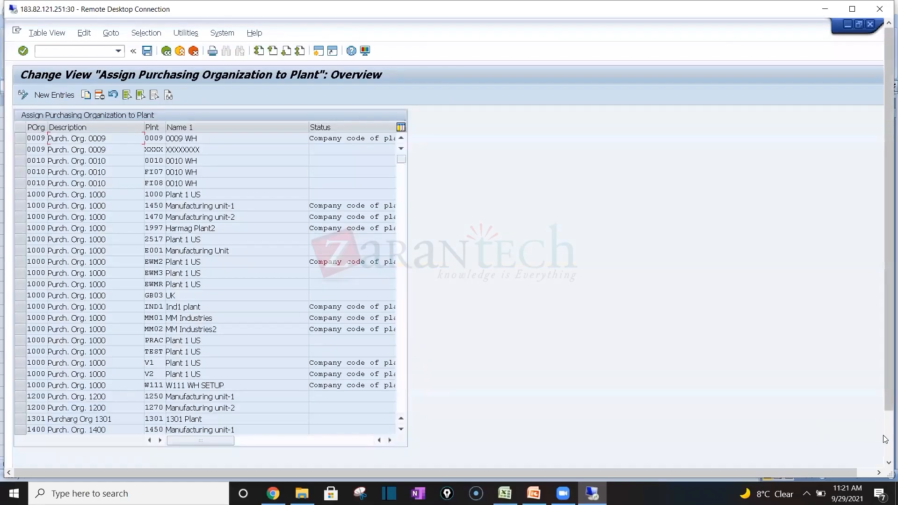
{"action": "left_click", "coordinate": [888, 439]}
{"action": "left_click", "coordinate": [150, 424]}
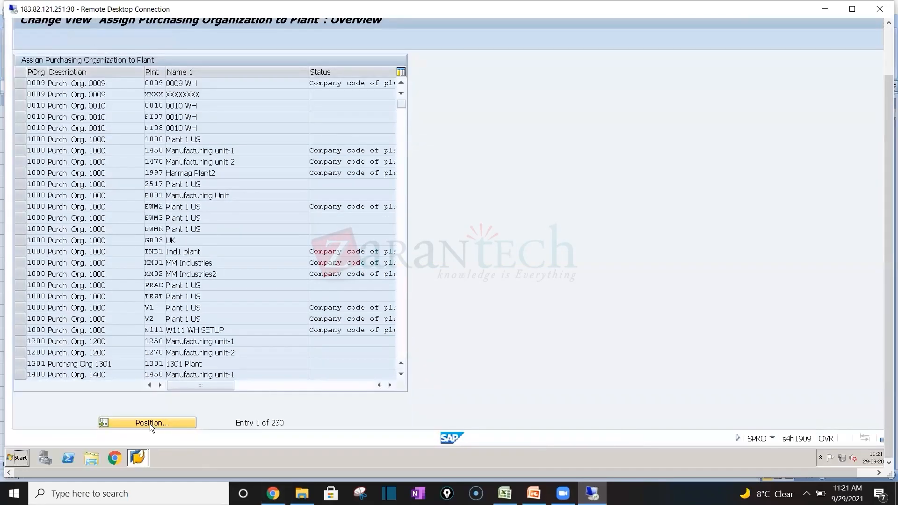
{"action": "type", "text": "P"}
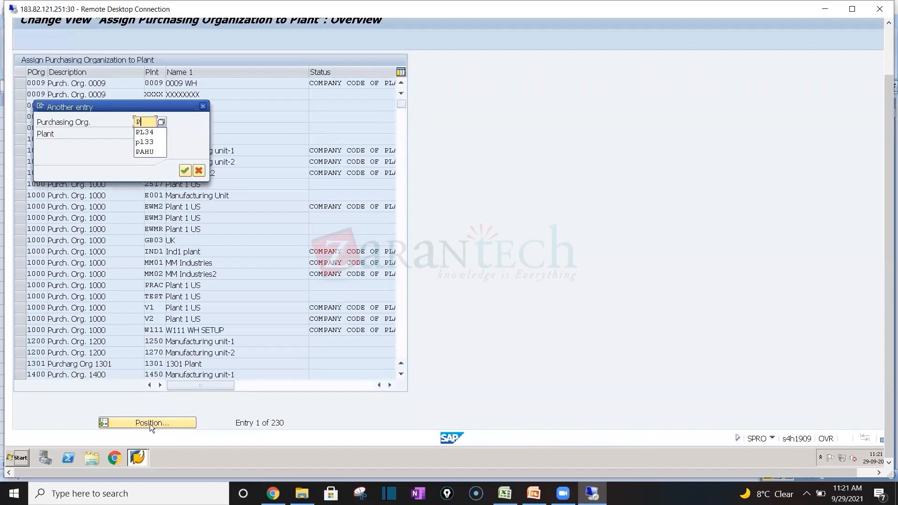
{"action": "key", "text": "BackSpace"}
{"action": "type", "text": "PO34"}
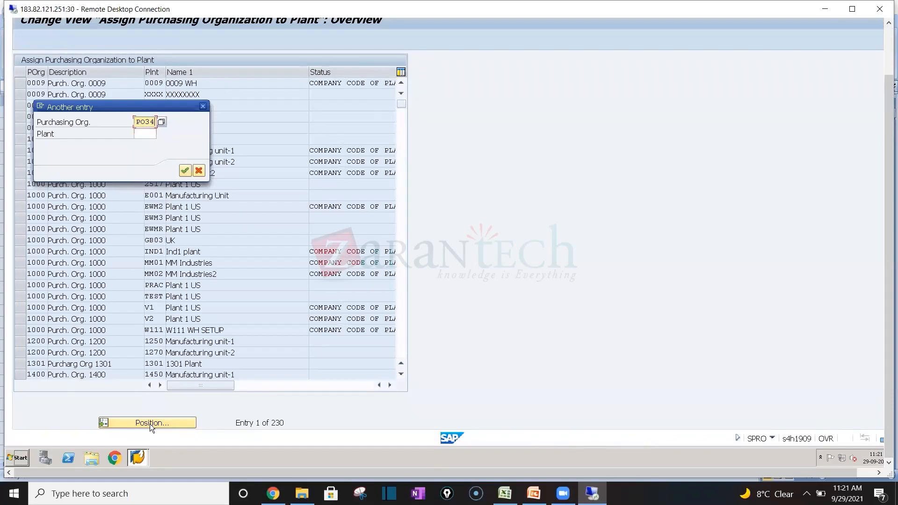
{"action": "key", "text": "Return"}
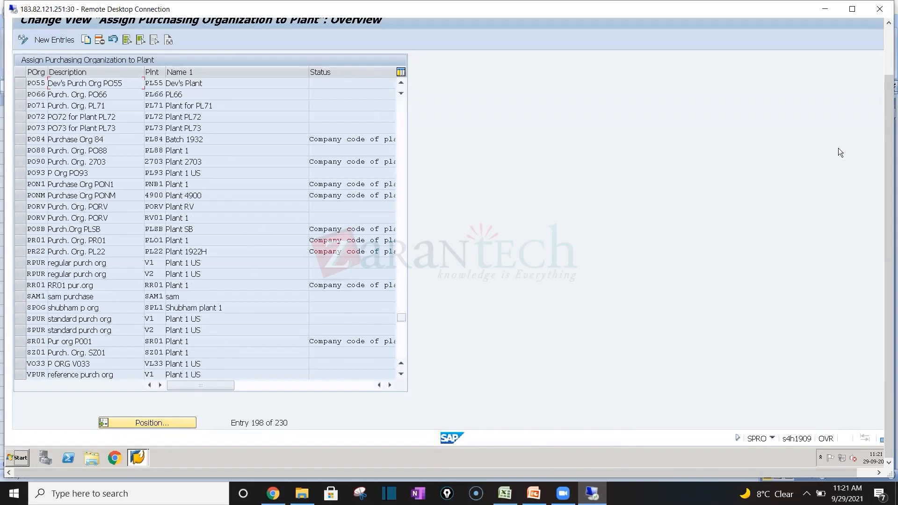
Step: Add a new entry assigning purchasing organization PO34 to plant PL34
{"action": "left_click", "coordinate": [887, 54]}
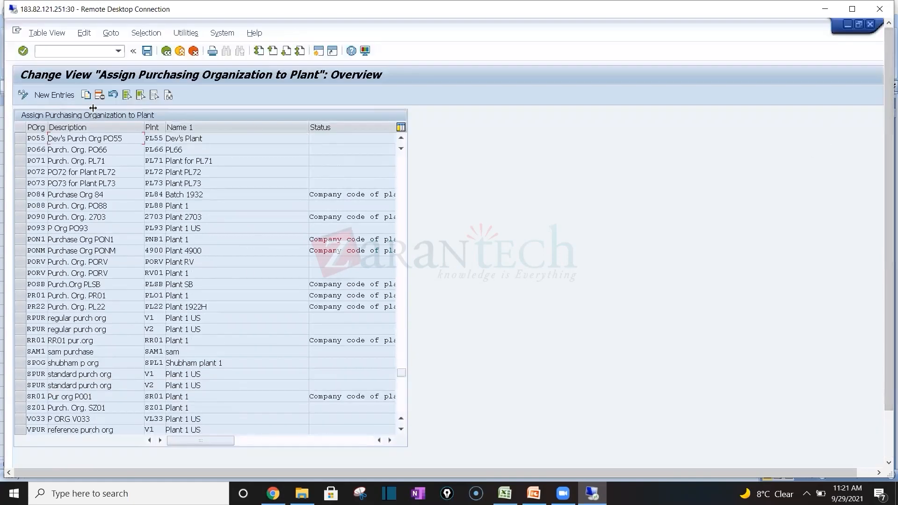
{"action": "left_click", "coordinate": [65, 94]}
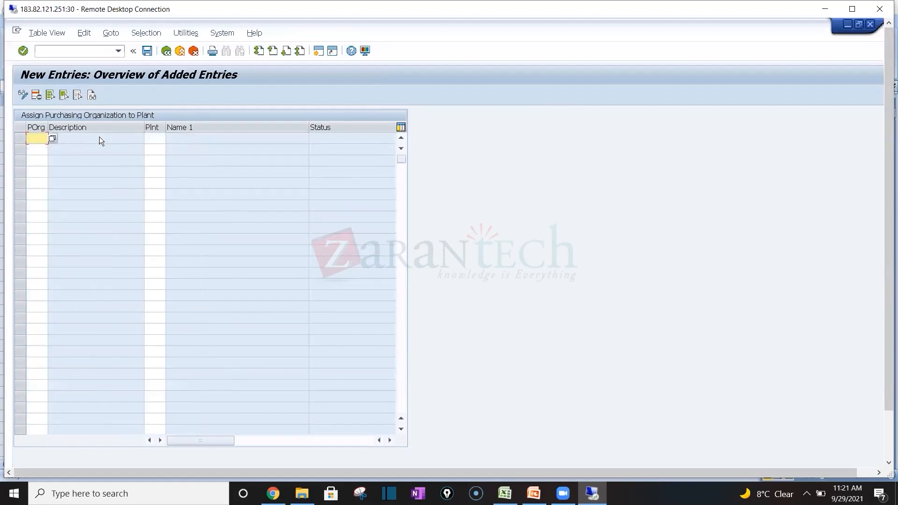
{"action": "type", "text": "PO34"}
{"action": "key", "text": "Tab"}
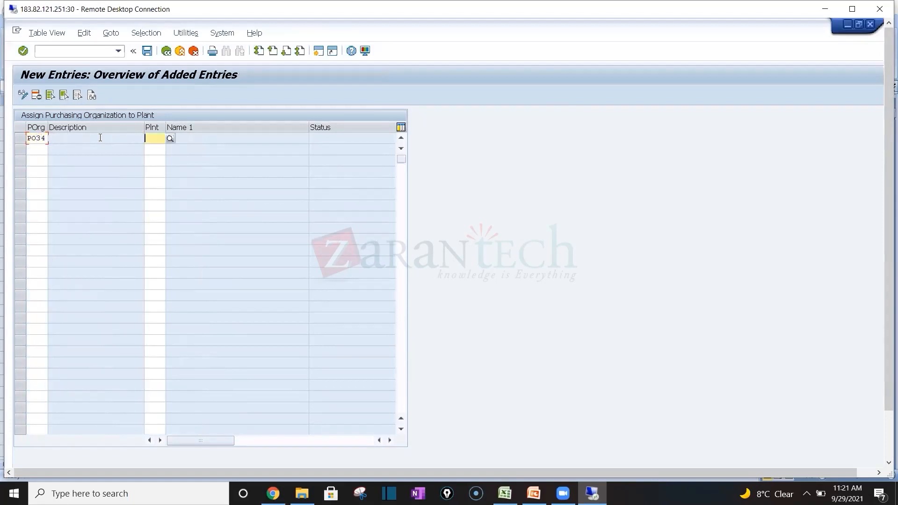
{"action": "type", "text": "P134"}
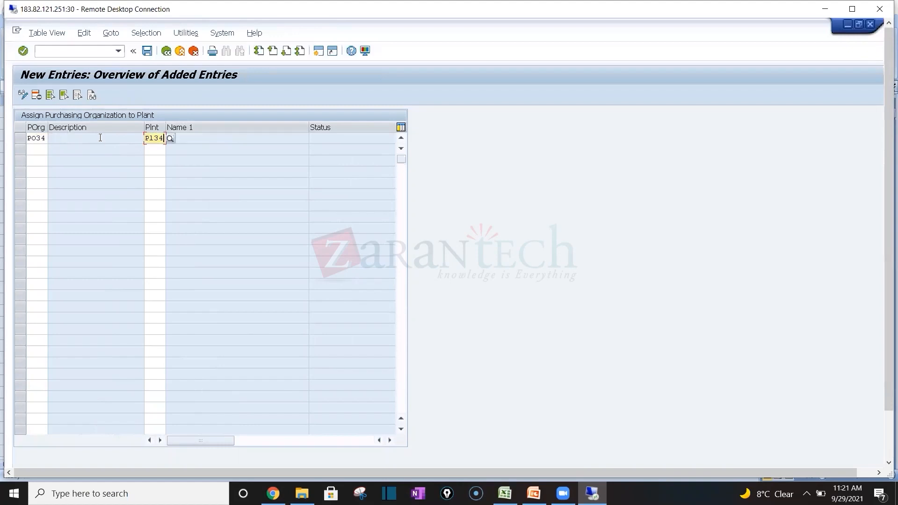
{"action": "key", "text": "Return"}
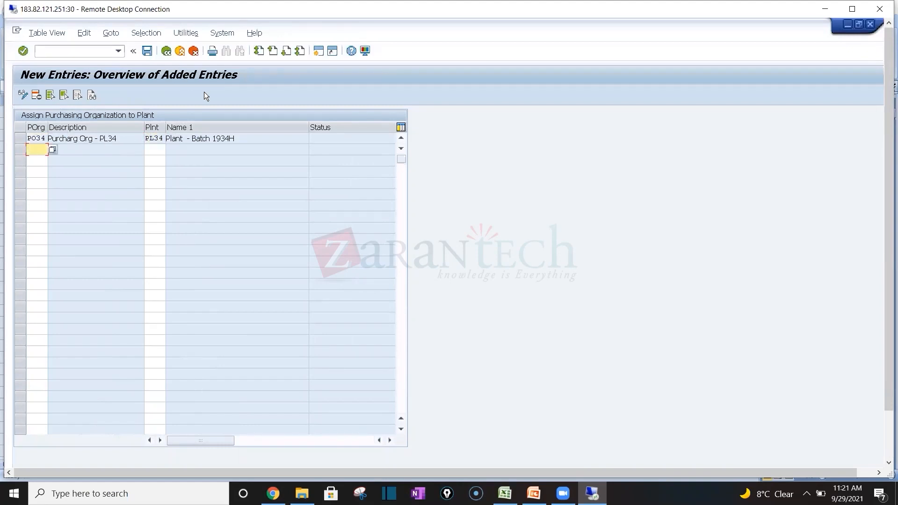
Step: Save the purchasing organization assignment under the Batch 193H customizing request, check the datasheet, and return to the implementation guide
{"action": "left_click", "coordinate": [148, 50]}
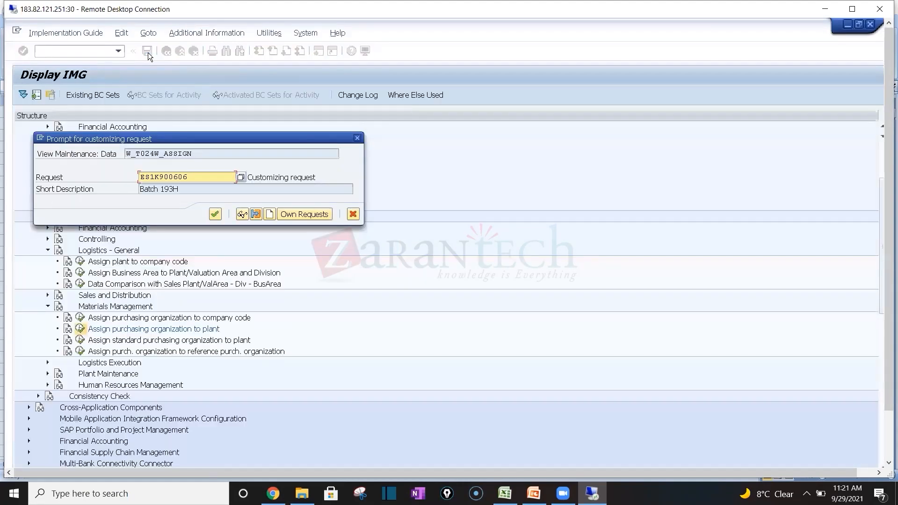
{"action": "key", "text": "Return"}
{"action": "left_click", "coordinate": [166, 51]}
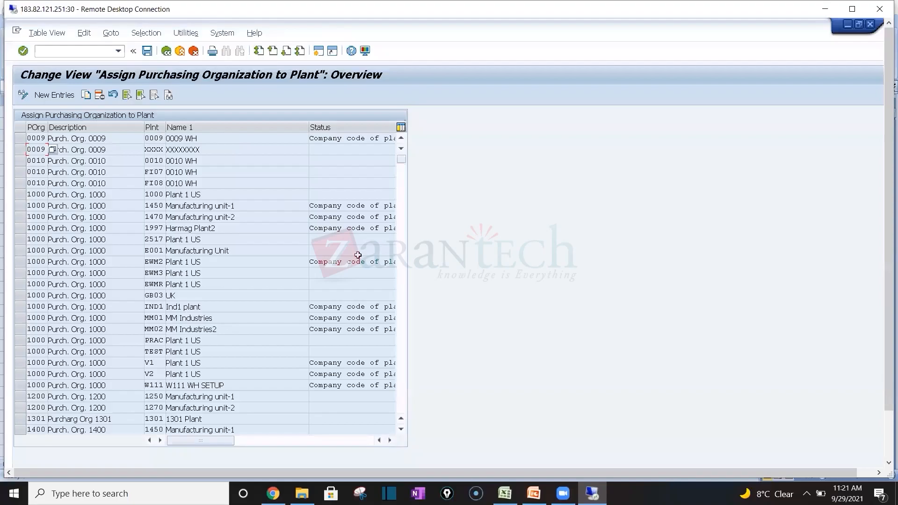
{"action": "key", "text": "alt+Tab"}
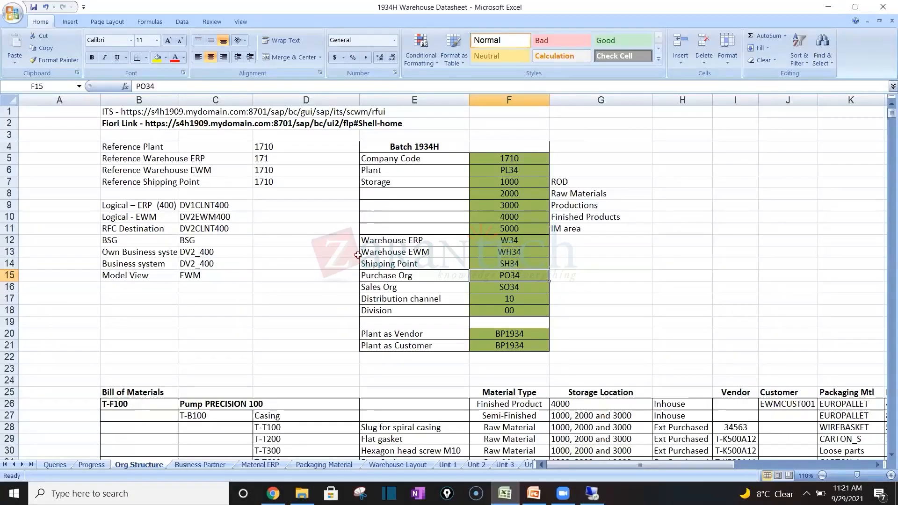
{"action": "key", "text": "alt+Tab"}
{"action": "left_click", "coordinate": [168, 51]}
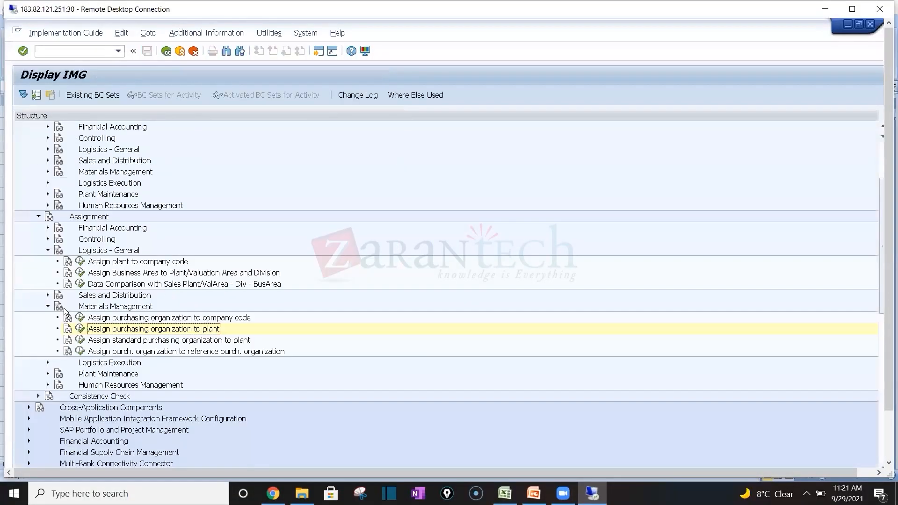
Step: Open the sales area setup in the Sales and Distribution assignments and start a lookup by sales organization
{"action": "left_click", "coordinate": [47, 296]}
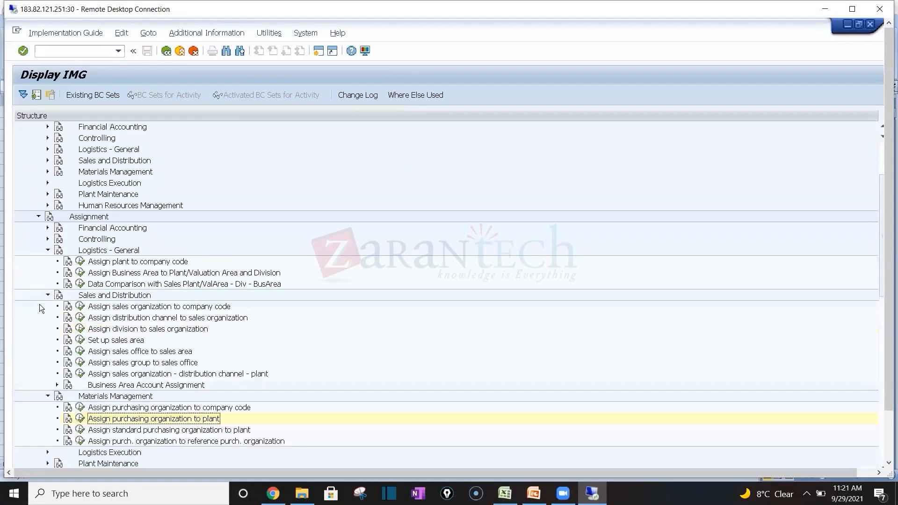
{"action": "left_click", "coordinate": [80, 342]}
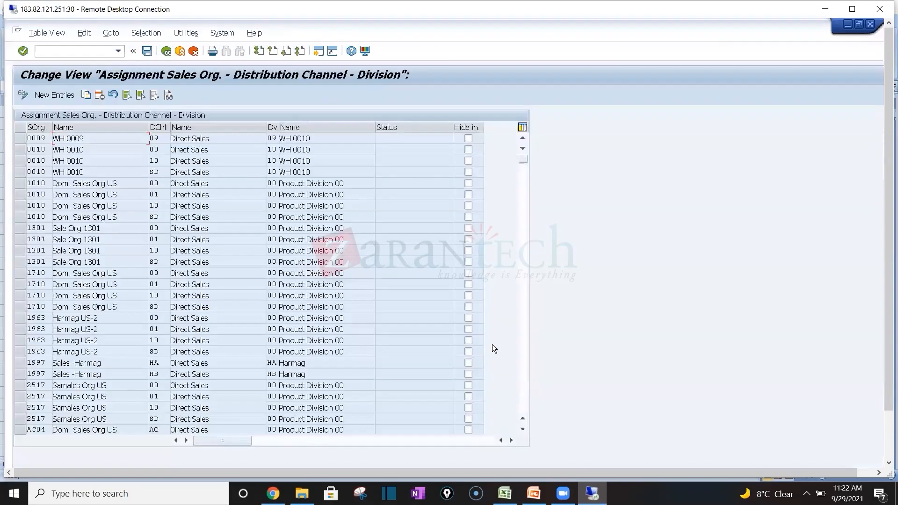
{"action": "left_click", "coordinate": [885, 443]}
{"action": "left_click", "coordinate": [170, 422]}
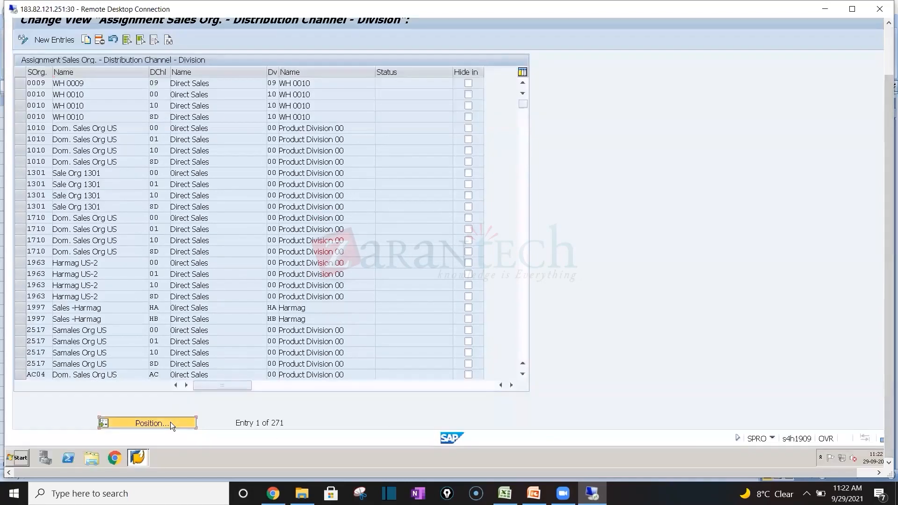
{"action": "type", "text": "s"}
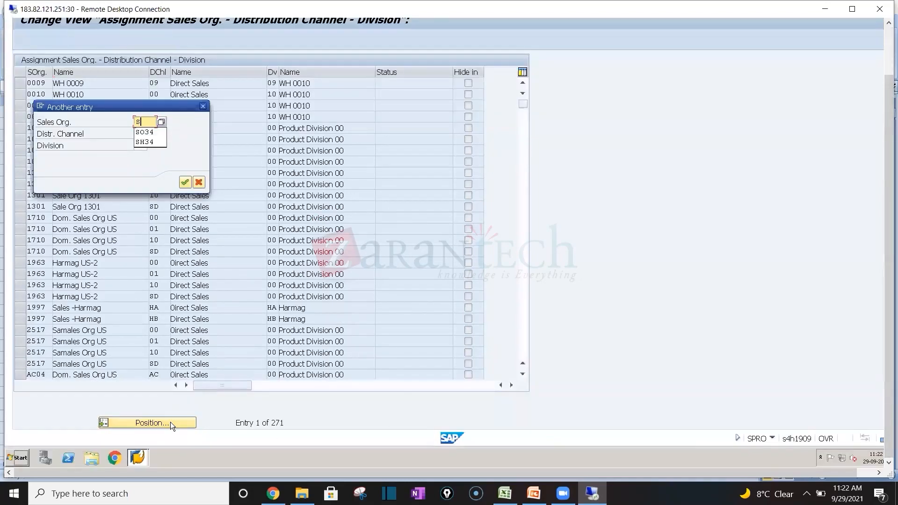
Step: Position the sales area list at sales organization SO34 and select its entry for distribution channel 10 and division 00
{"action": "type", "text": "o34"}
{"action": "key", "text": "Return"}
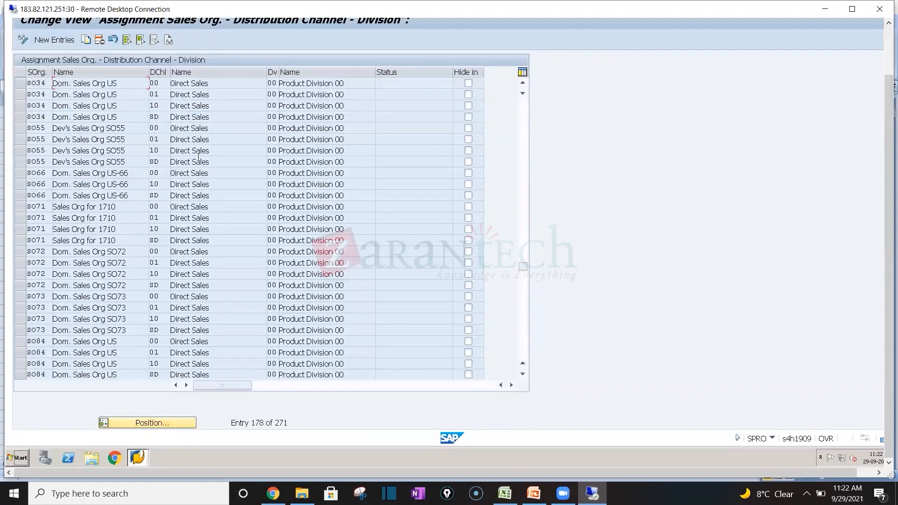
{"action": "key", "text": "alt+Tab"}
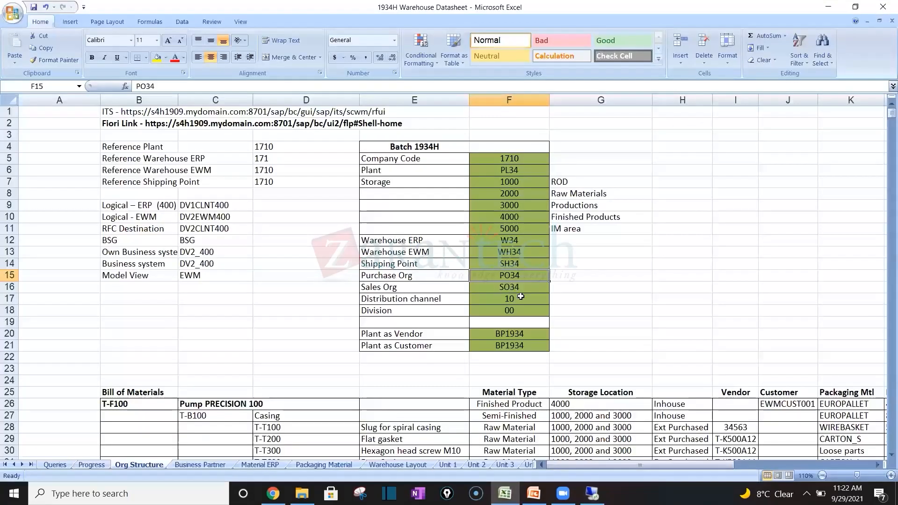
{"action": "key", "text": "alt+Tab"}
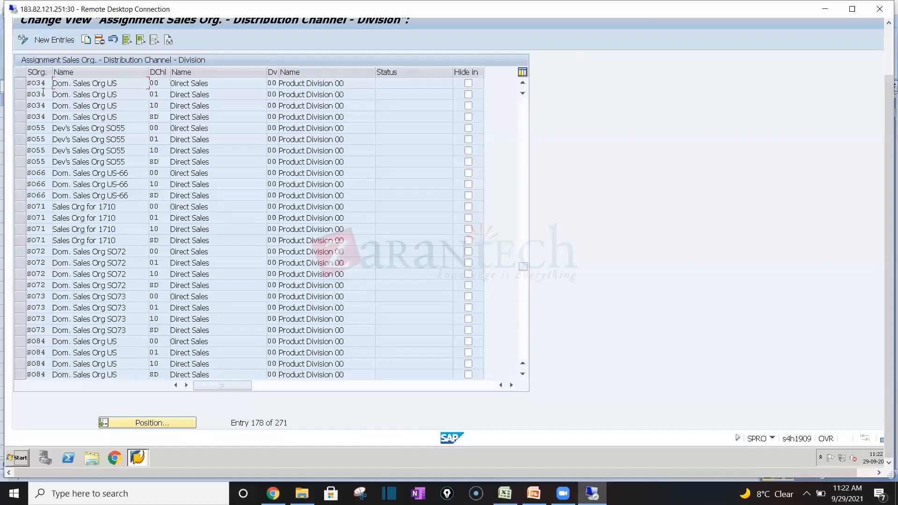
{"action": "left_click", "coordinate": [18, 105]}
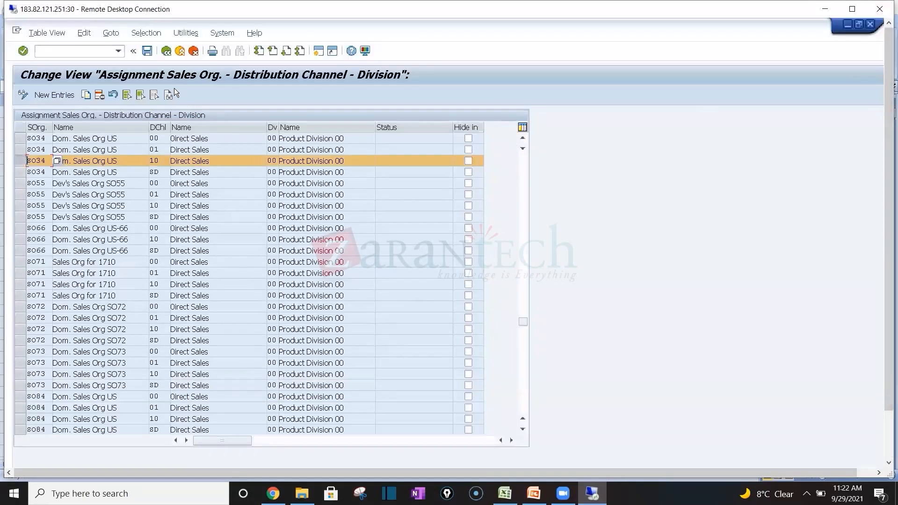
Step: Return to the IMG structure and, under Assignment, collapse the groups already covered and expand Logistics Execution
{"action": "left_click", "coordinate": [165, 52]}
{"action": "key", "text": "alt+Tab"}
{"action": "key", "text": "alt+Tab"}
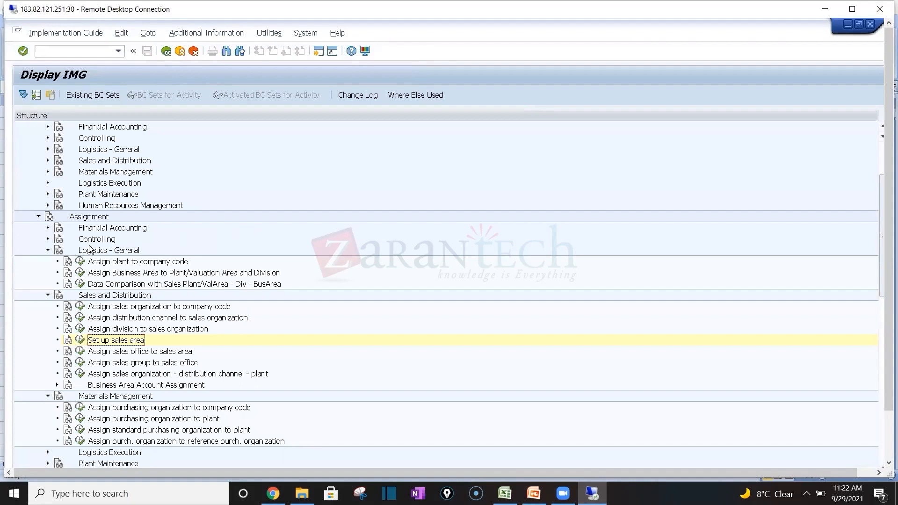
{"action": "left_click", "coordinate": [47, 250]}
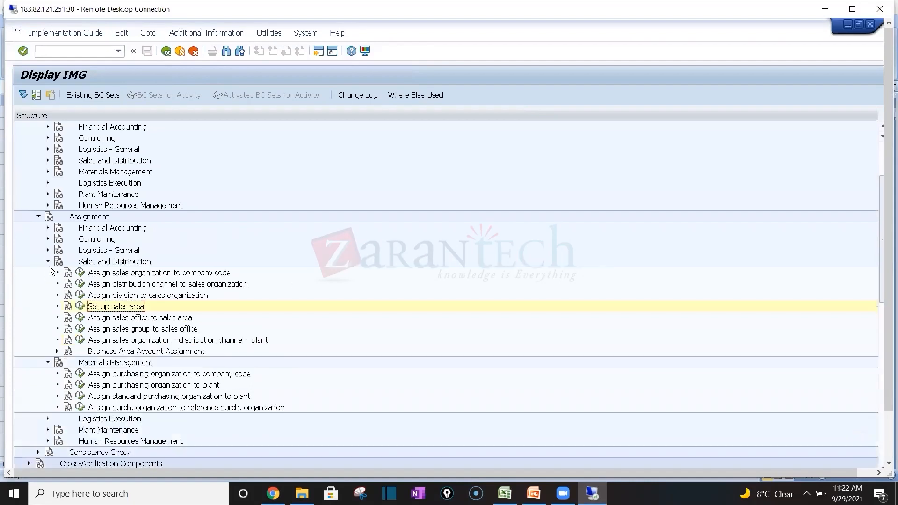
{"action": "left_click", "coordinate": [48, 263]}
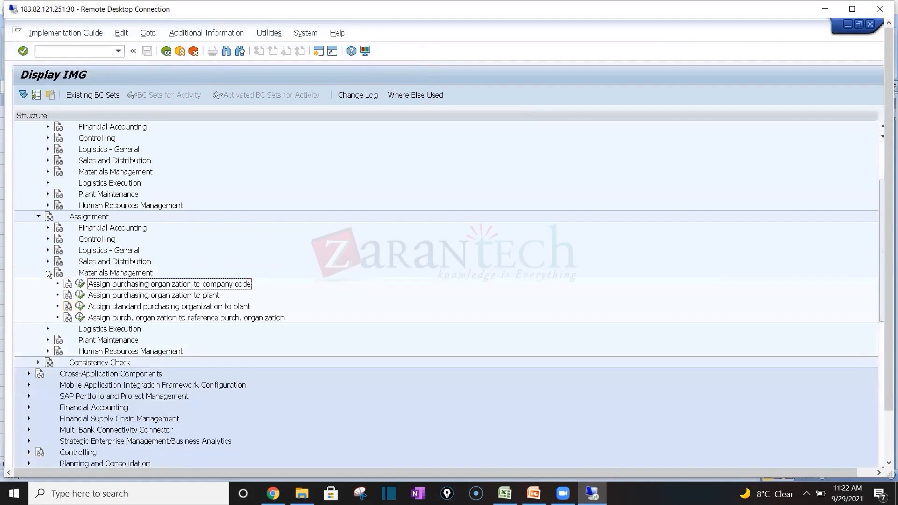
{"action": "left_click", "coordinate": [47, 273]}
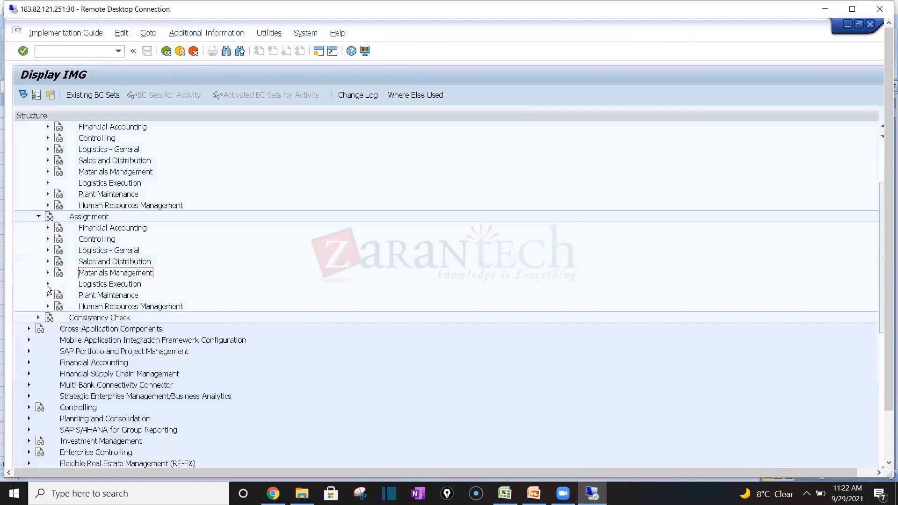
{"action": "left_click", "coordinate": [47, 284]}
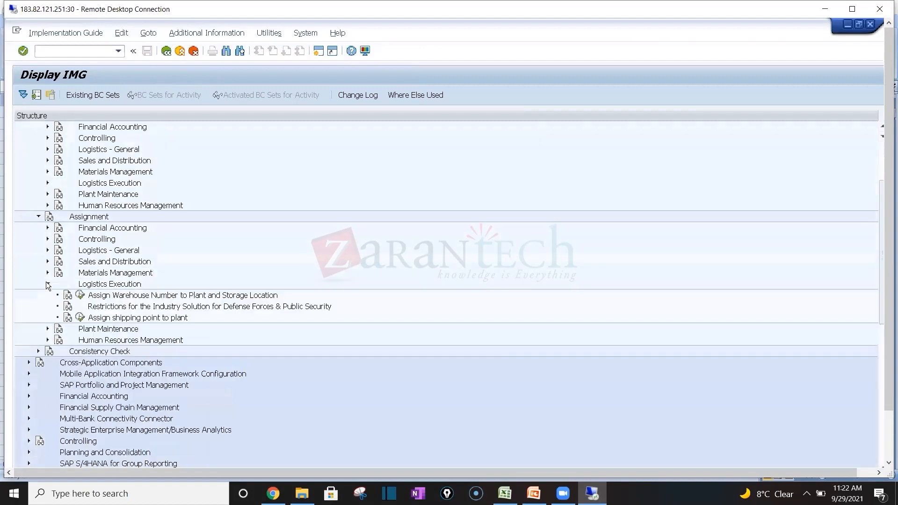
Step: Open the assignment of shipping points to plants and locate plant PL34 by searching for it
{"action": "left_click", "coordinate": [80, 318]}
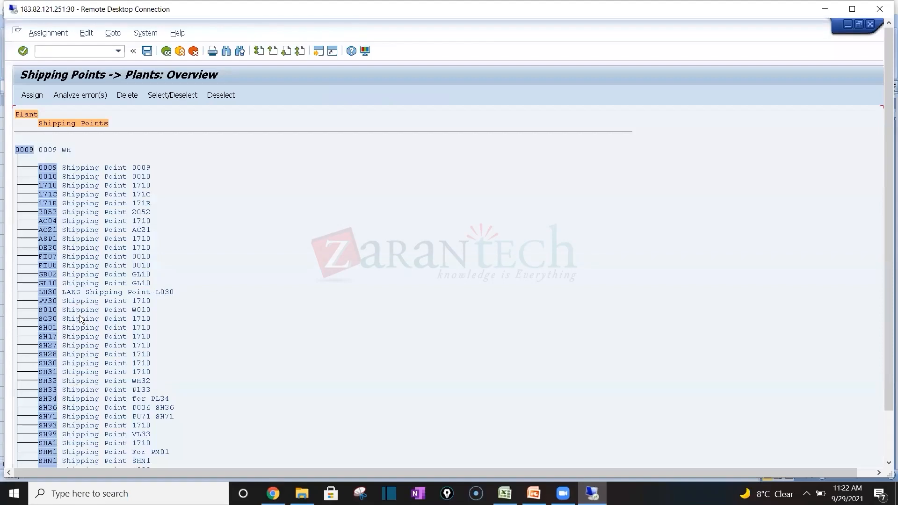
{"action": "key", "text": "ctrl+f"}
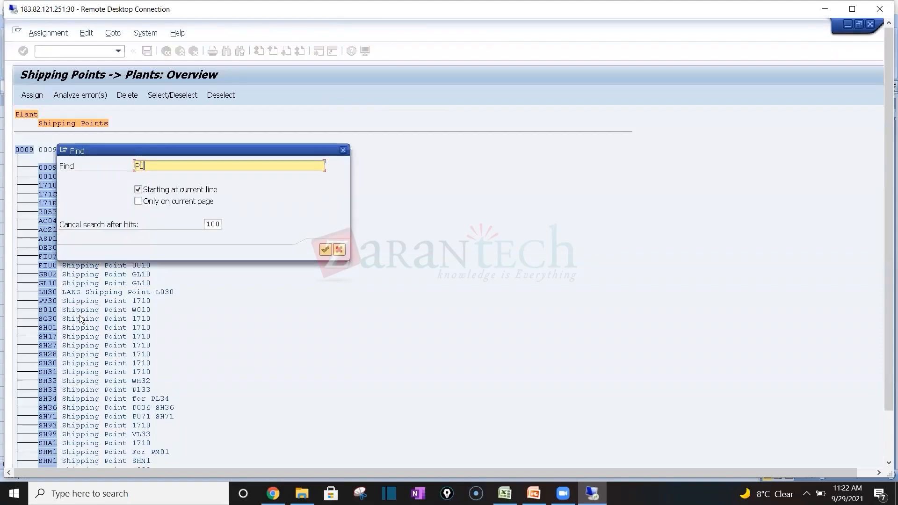
{"action": "key", "text": "Return"}
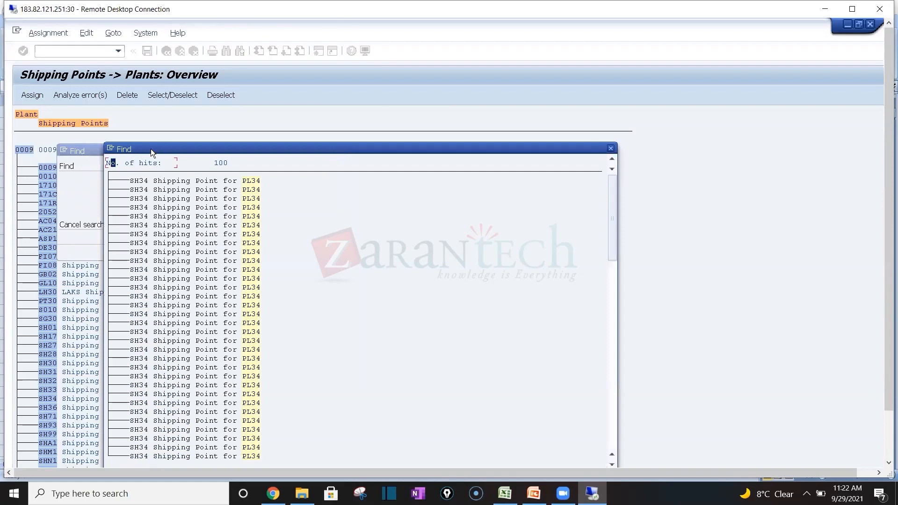
{"action": "left_click", "coordinate": [610, 427]}
{"action": "left_click", "coordinate": [610, 427]}
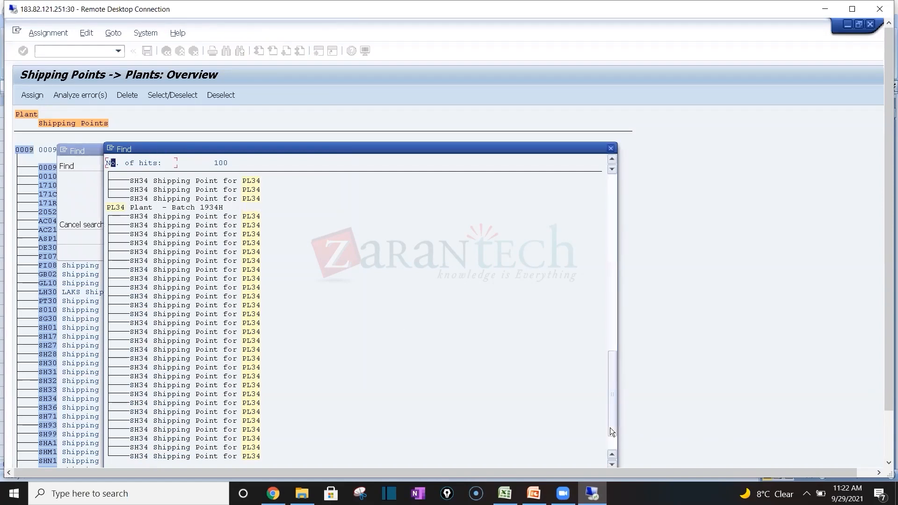
{"action": "left_click", "coordinate": [114, 211]}
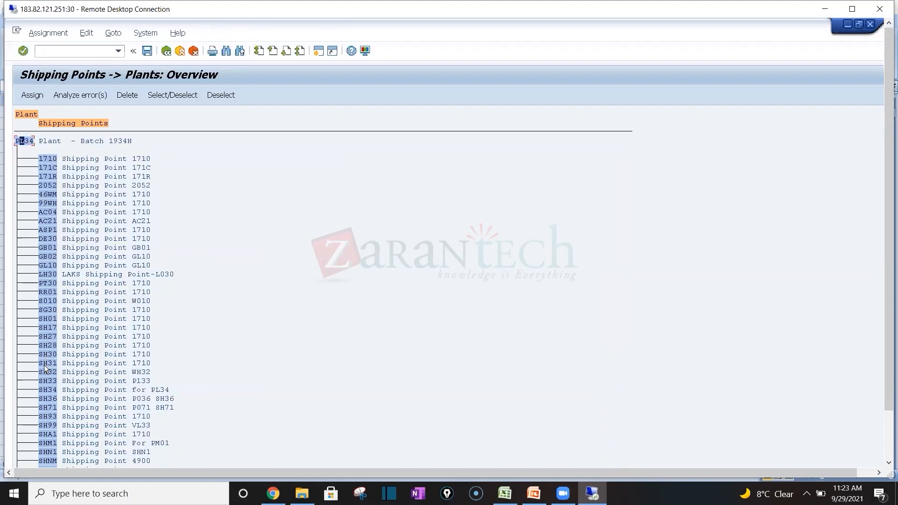
Step: Check the assignment of shipping point SH34 under plant PL34, and return to the IMG structure
{"action": "left_click", "coordinate": [50, 390]}
{"action": "left_click", "coordinate": [25, 142]}
{"action": "left_click", "coordinate": [51, 390]}
{"action": "left_click", "coordinate": [884, 439]}
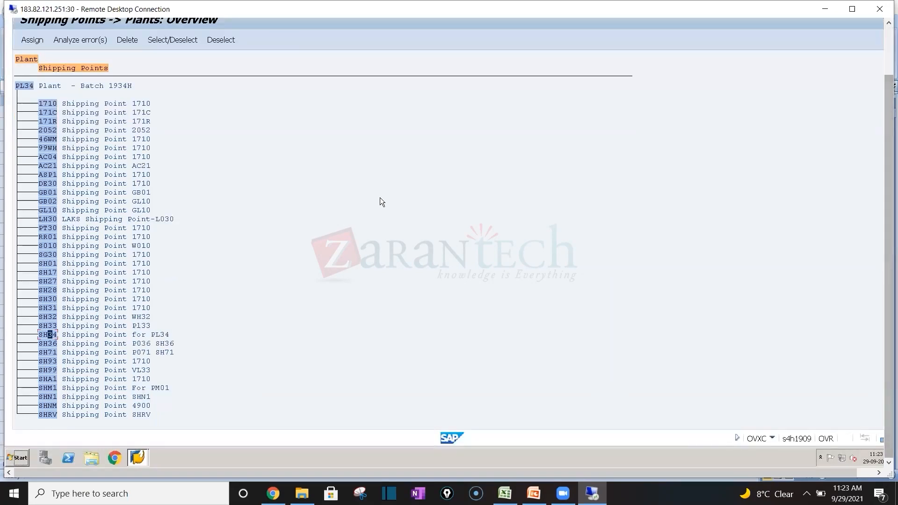
{"action": "left_click", "coordinate": [885, 55]}
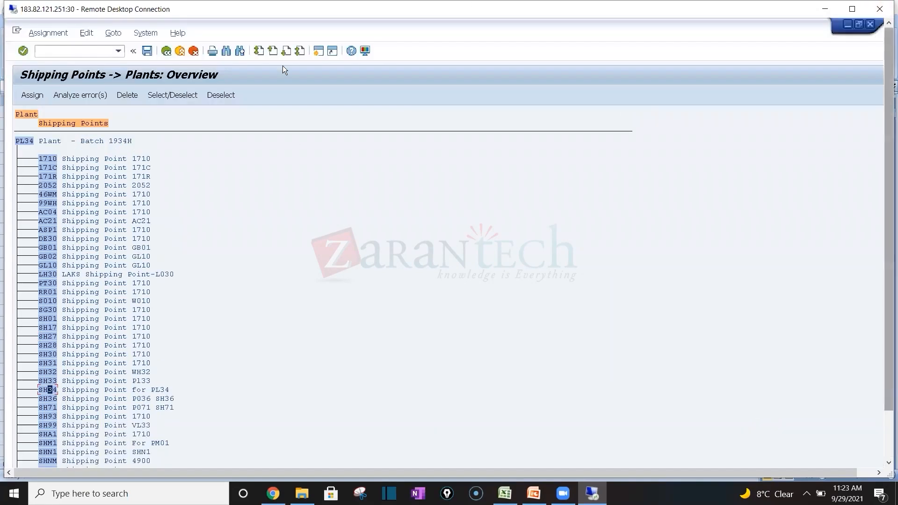
{"action": "left_click", "coordinate": [167, 51]}
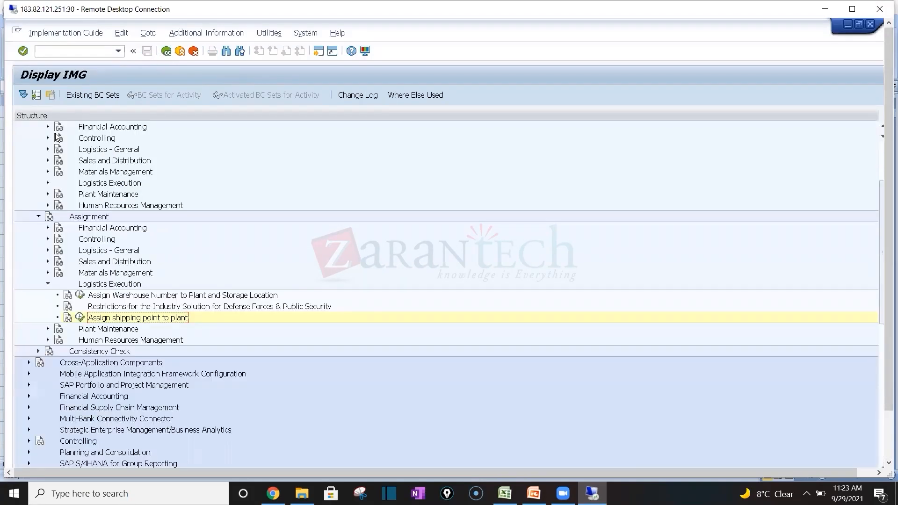
Step: Open the assignment of warehouse numbers to plants and storage locations and position the list at plant PL55
{"action": "left_click", "coordinate": [79, 295]}
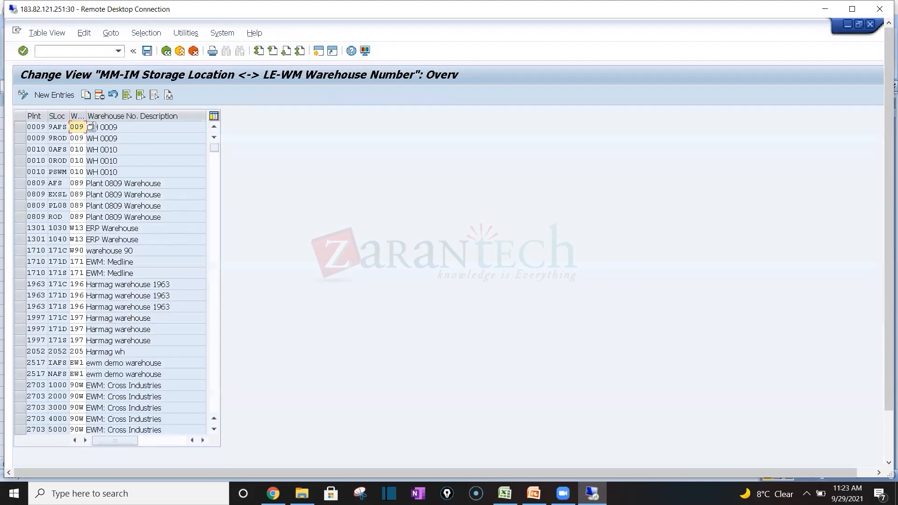
{"action": "left_click", "coordinate": [888, 446]}
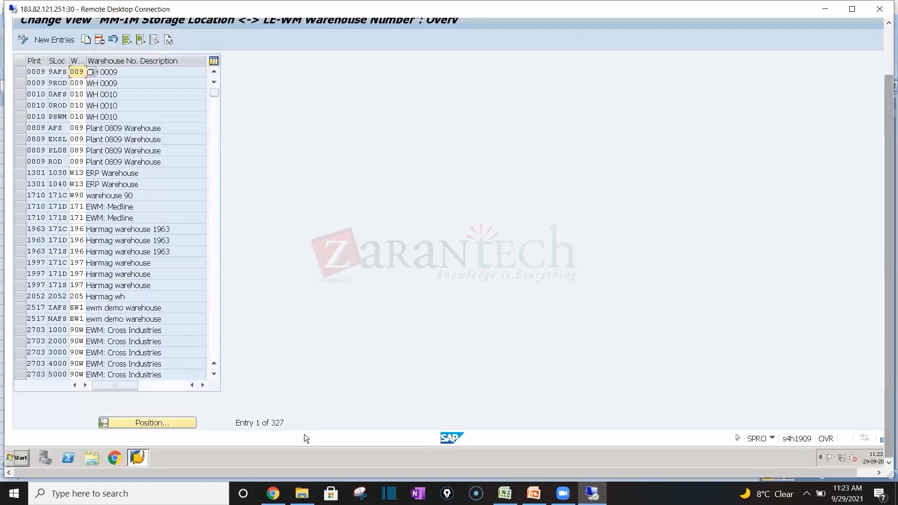
{"action": "left_click", "coordinate": [161, 424]}
{"action": "type", "text": "PL55"}
{"action": "key", "text": "Return"}
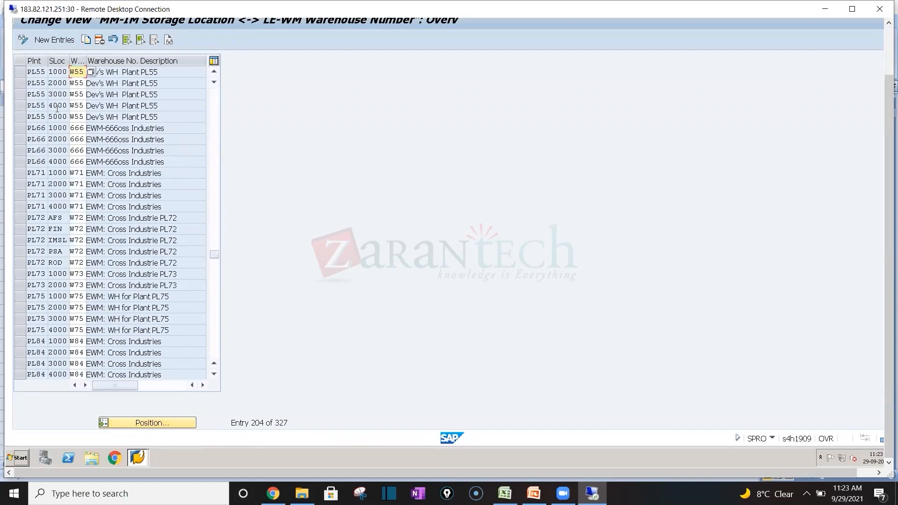
{"action": "left_click", "coordinate": [885, 66]}
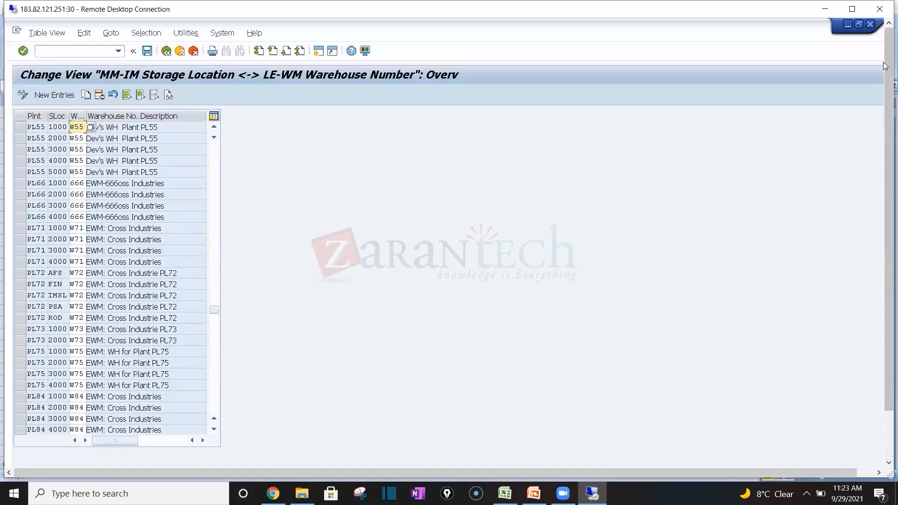
Step: Copy the PL55 entries for storage locations 1000 to 4000, consulting the datasheet and organization structure slide for the storage locations
{"action": "left_click", "coordinate": [20, 129]}
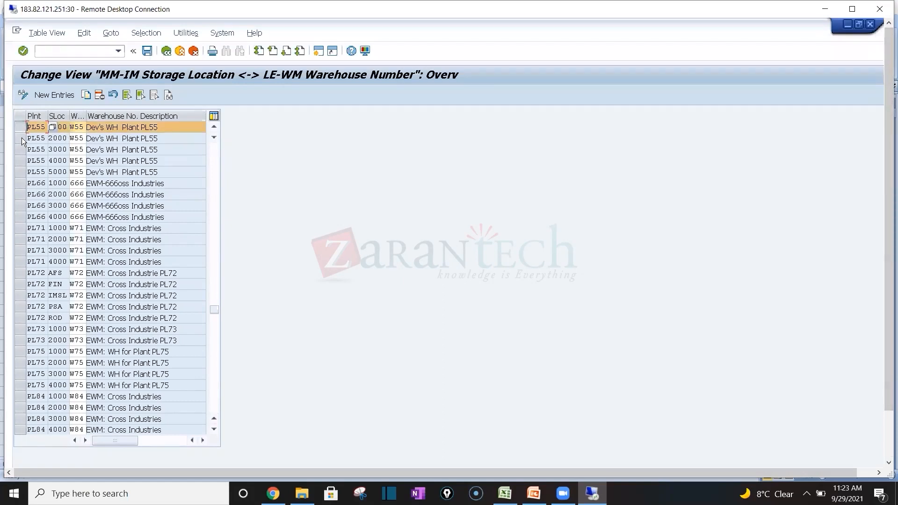
{"action": "left_click", "coordinate": [22, 137]}
{"action": "left_click", "coordinate": [21, 149]}
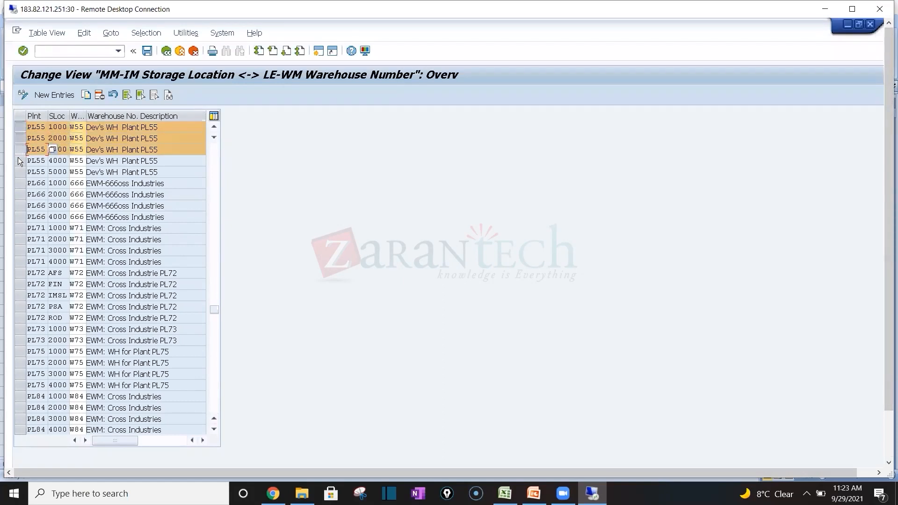
{"action": "left_click", "coordinate": [20, 161]}
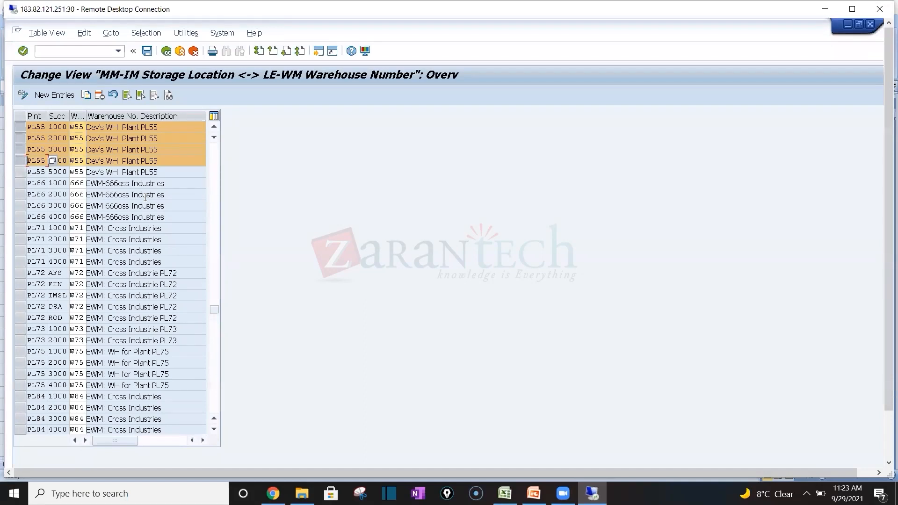
{"action": "left_click", "coordinate": [505, 493]}
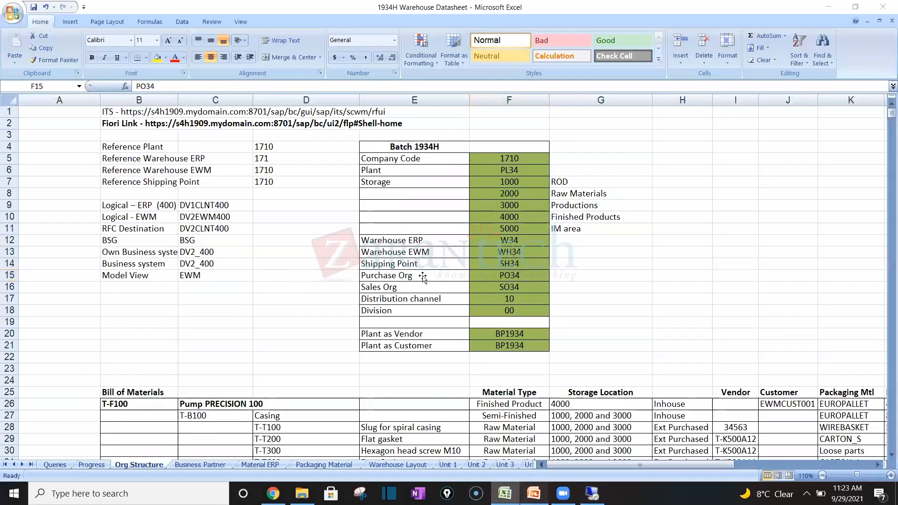
{"action": "key", "text": "alt+Tab"}
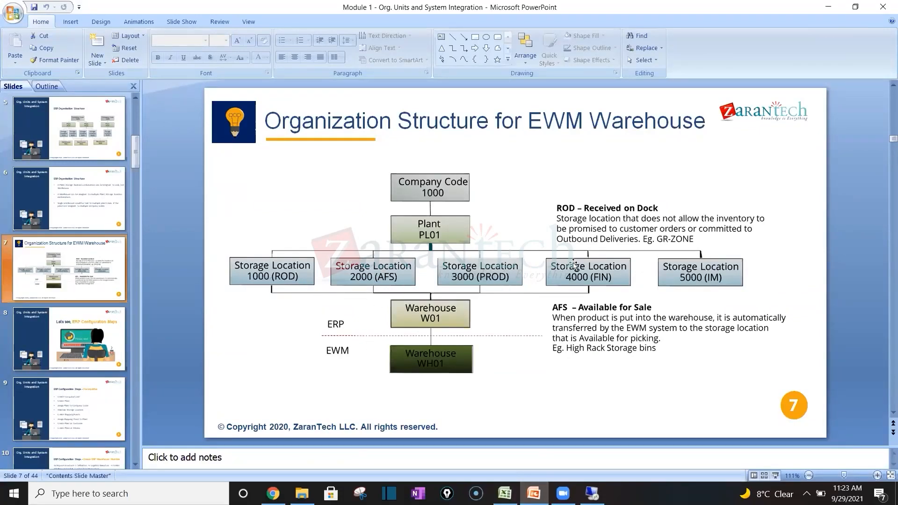
{"action": "key", "text": "alt+Tab"}
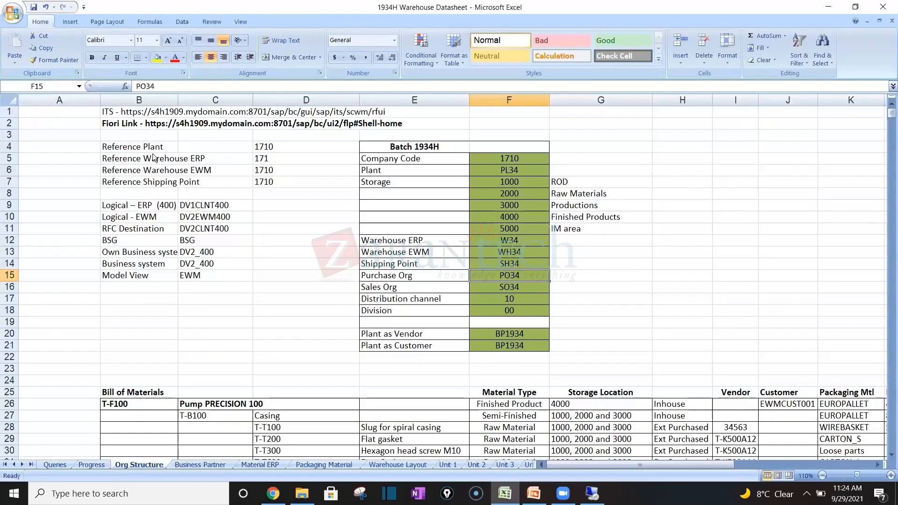
{"action": "key", "text": "alt+Tab"}
{"action": "key", "text": "alt+Tab"}
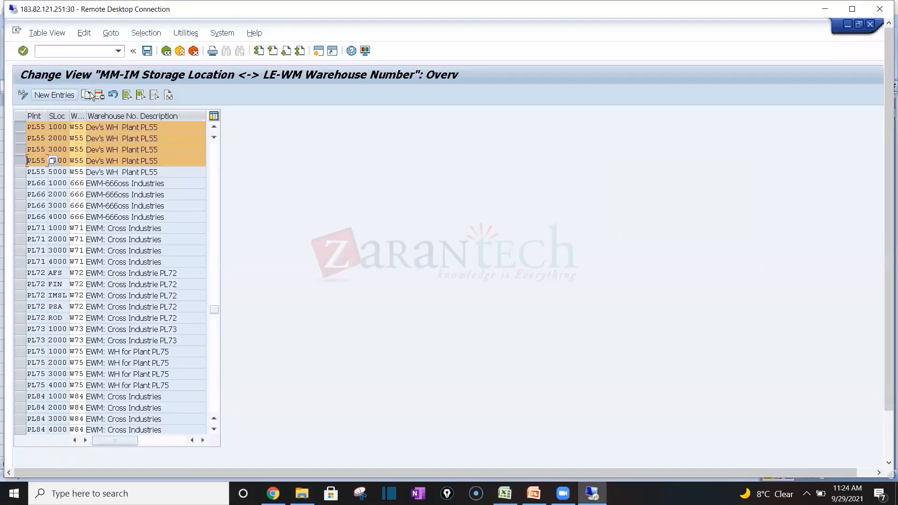
{"action": "left_click", "coordinate": [90, 94]}
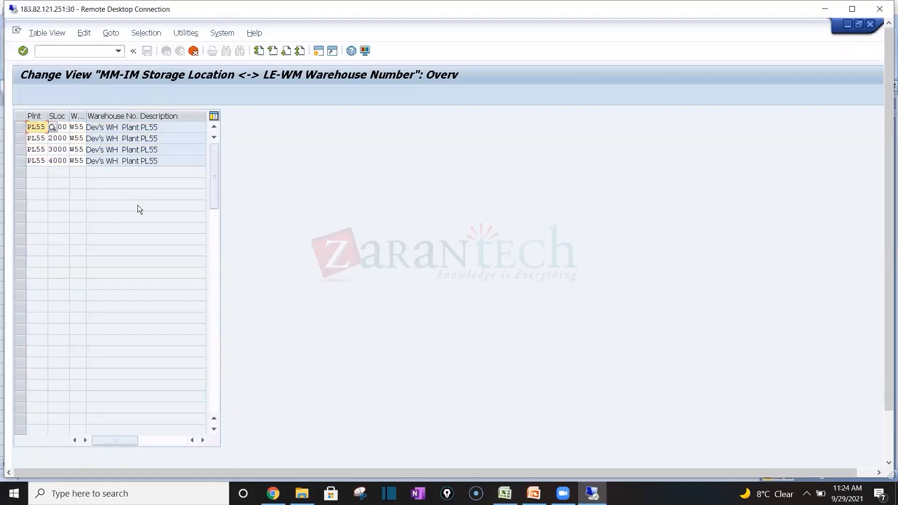
Step: Set the plant to PL34 in the copied entries for storage locations 1000 and 2000
{"action": "type", "text": "PL34"}
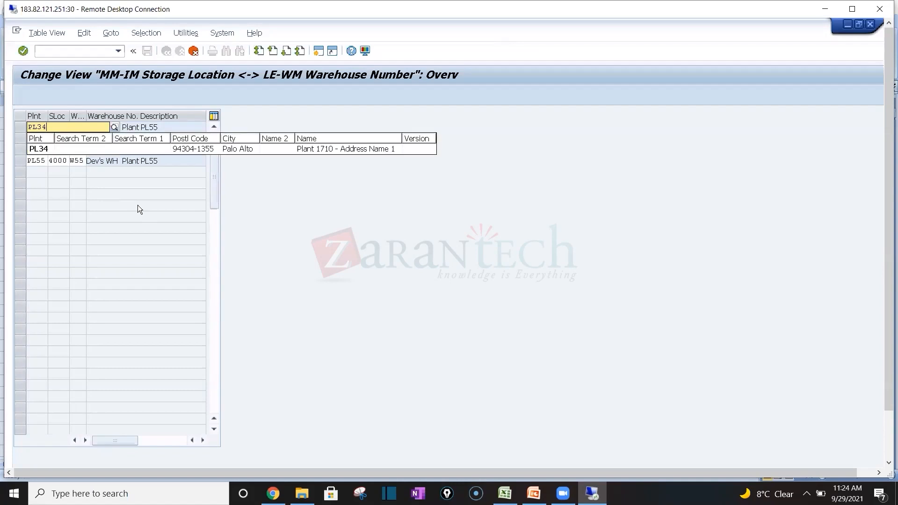
{"action": "key", "text": "Down"}
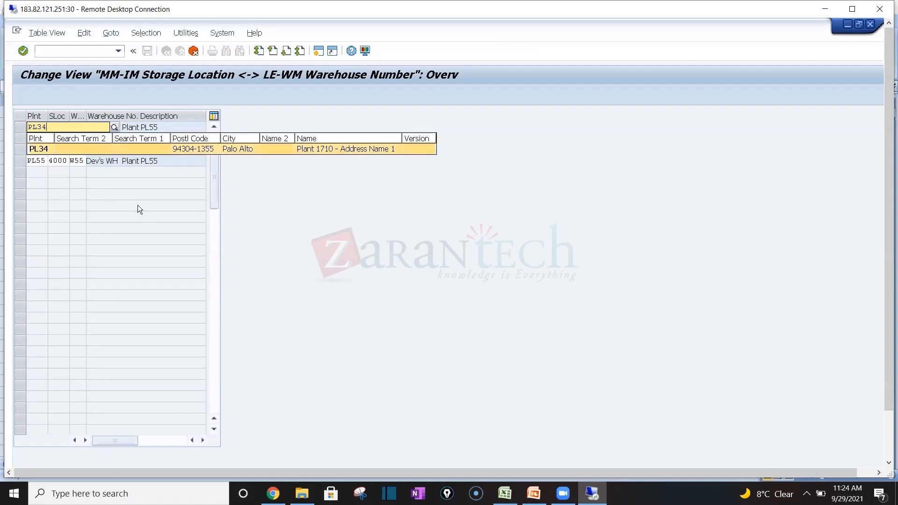
{"action": "key", "text": "Return"}
{"action": "key", "text": "Down"}
{"action": "key", "text": "BackSpace"}
{"action": "key", "text": "BackSpace"}
{"action": "key", "text": "BackSpace"}
{"action": "key", "text": "BackSpace"}
{"action": "type", "text": "PL34"}
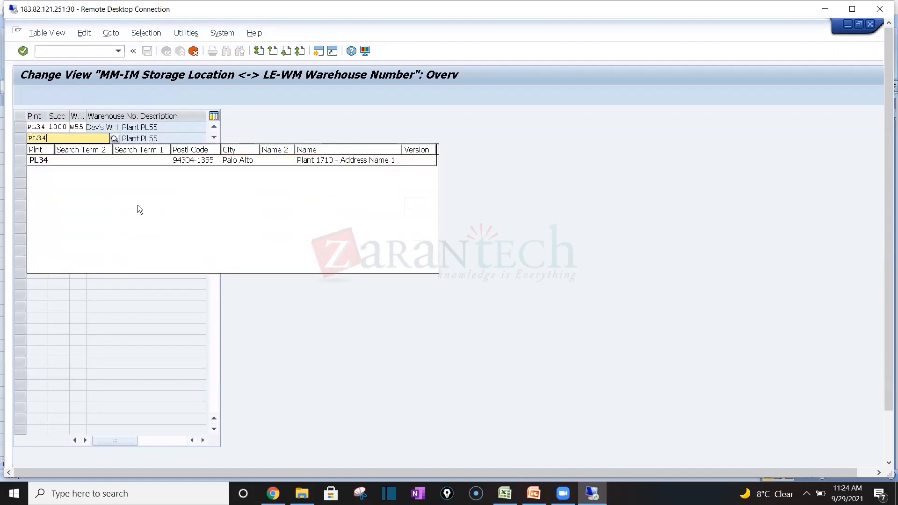
{"action": "key", "text": "Return"}
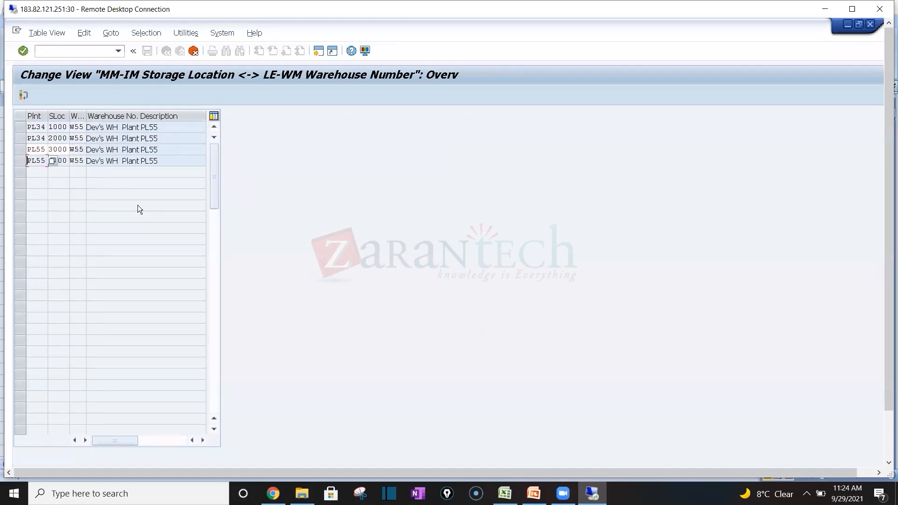
Step: Set the plant to PL34 in the copied entries for storage locations 3000 and 4000
{"action": "key", "text": "Up"}
{"action": "key", "text": "Up"}
{"action": "key", "text": "Down"}
{"action": "type", "text": "PL34"}
{"action": "key", "text": "Down"}
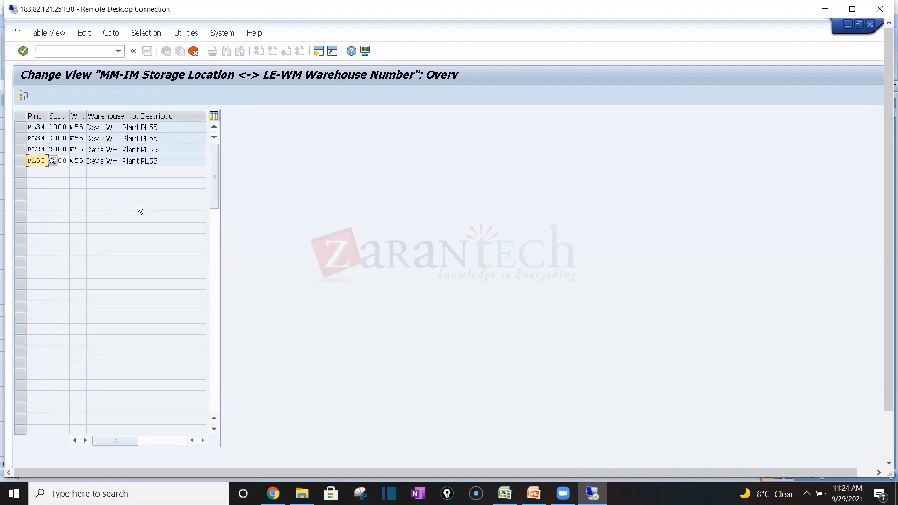
{"action": "type", "text": "PL34"}
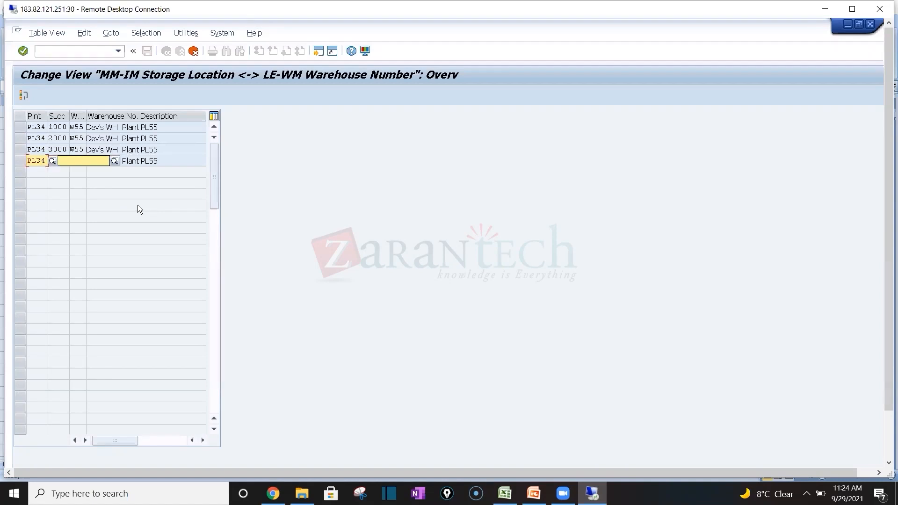
Step: Confirm the copied entries and set the warehouse number to W34 for PL34 storage locations 1000, 2000, 3000 and 4000
{"action": "key", "text": "Return"}
{"action": "left_click", "coordinate": [64, 127]}
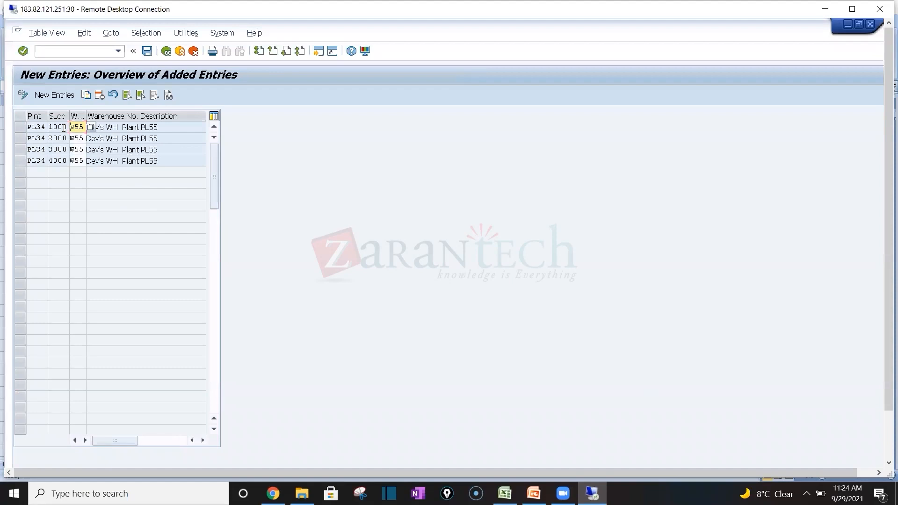
{"action": "type", "text": "34"}
{"action": "key", "text": "Down"}
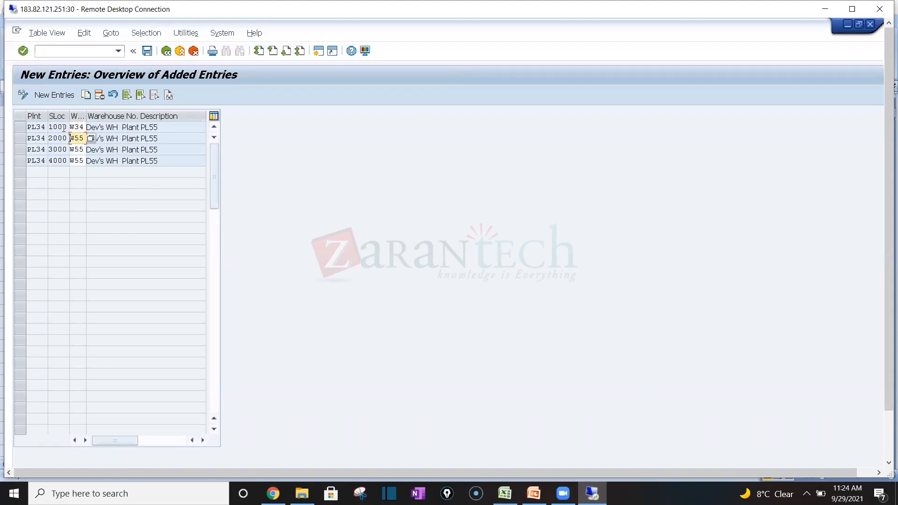
{"action": "type", "text": "34"}
{"action": "key", "text": "Down"}
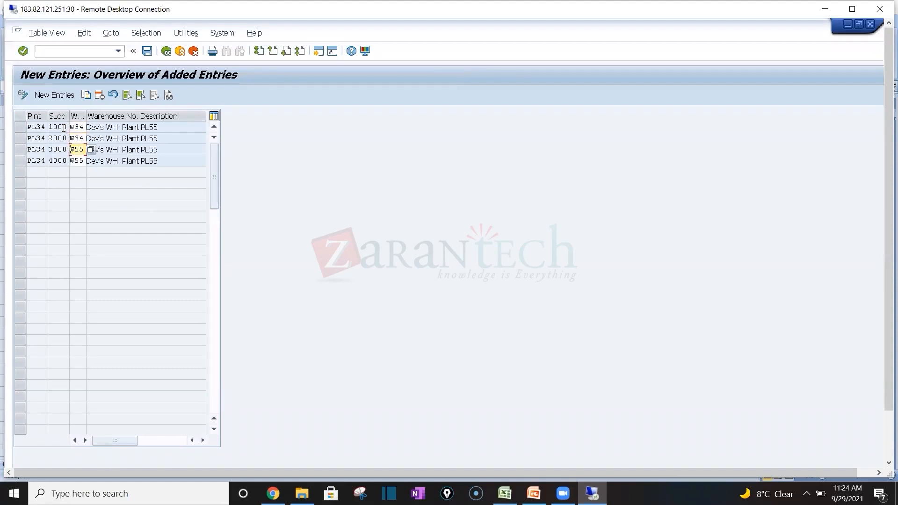
{"action": "type", "text": "34"}
{"action": "key", "text": "Down"}
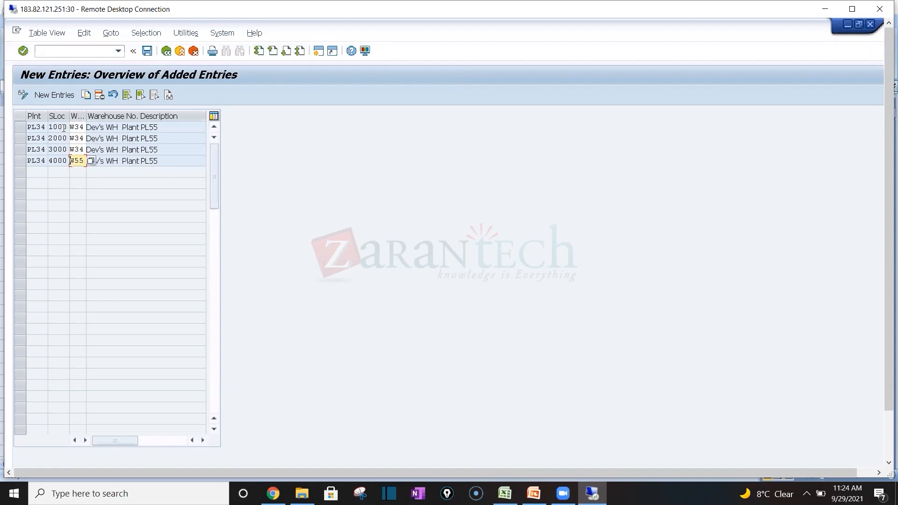
{"action": "type", "text": "34"}
Step: Save the PL34 warehouse assignments with the proposed customizing request and return to the implementation guide
{"action": "key", "text": "Return"}
{"action": "key", "text": "ctrl+s"}
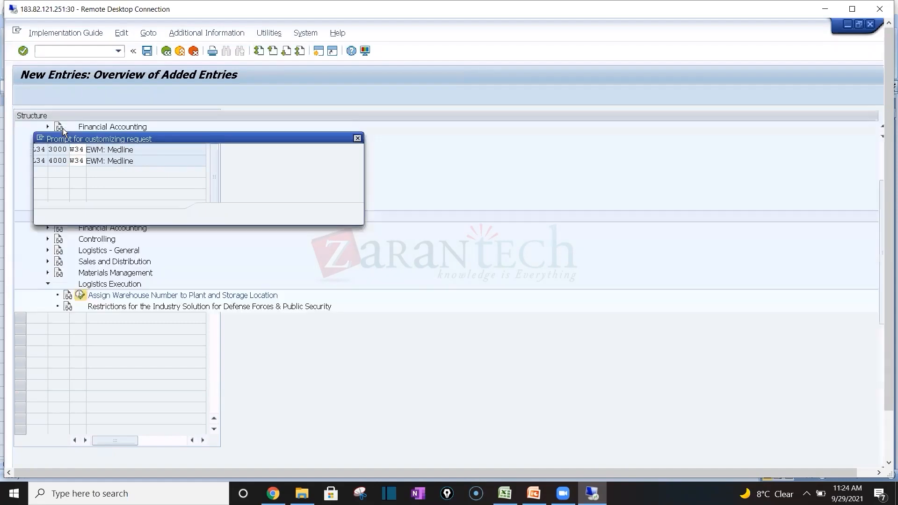
{"action": "key", "text": "Return"}
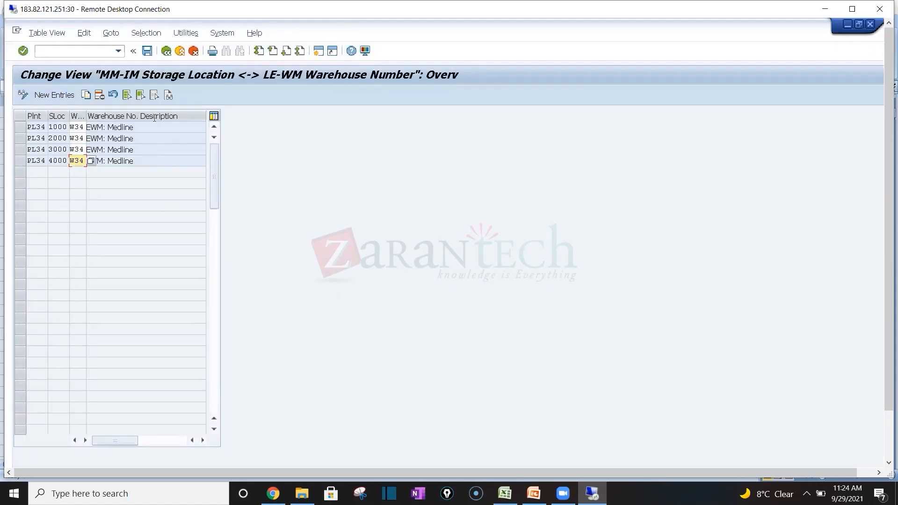
{"action": "left_click", "coordinate": [166, 52]}
{"action": "left_click", "coordinate": [166, 52]}
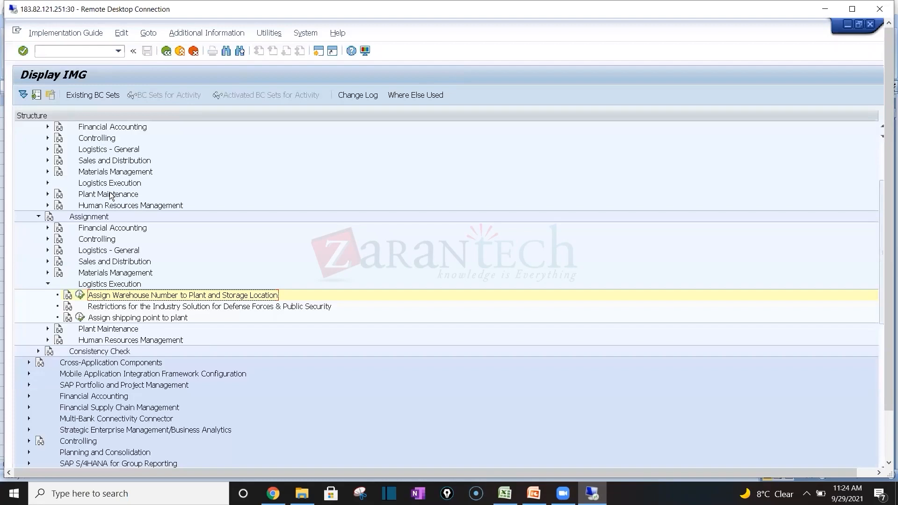
Step: Open the Define Warehouse Number activity from the Logistics Execution definitions of the enterprise structure
{"action": "left_click", "coordinate": [111, 195]}
{"action": "key", "text": "Up"}
{"action": "key", "text": "Up"}
{"action": "key", "text": "Up"}
{"action": "key", "text": "Up"}
{"action": "key", "text": "Up"}
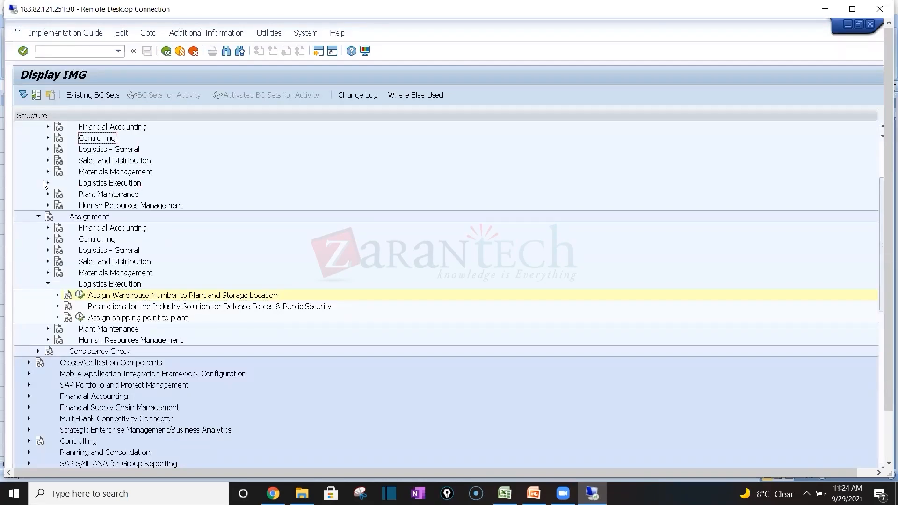
{"action": "left_click", "coordinate": [46, 183]}
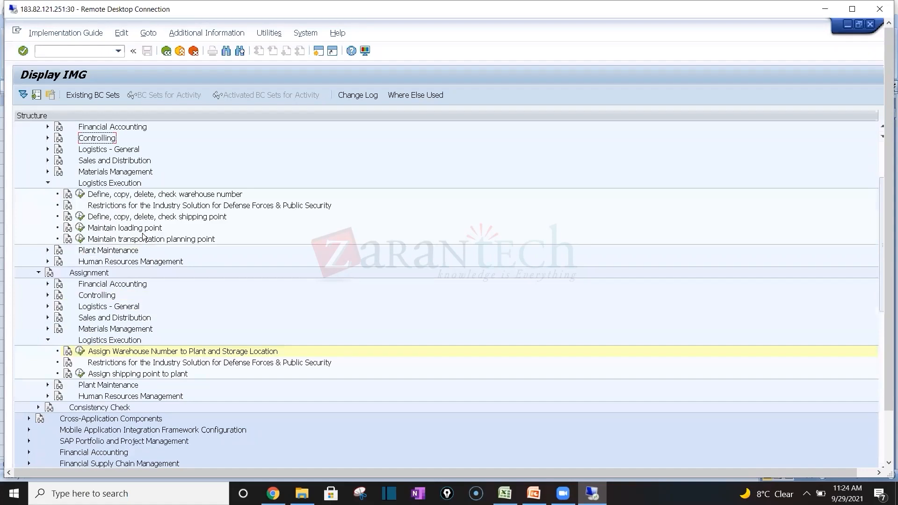
{"action": "left_click", "coordinate": [78, 196]}
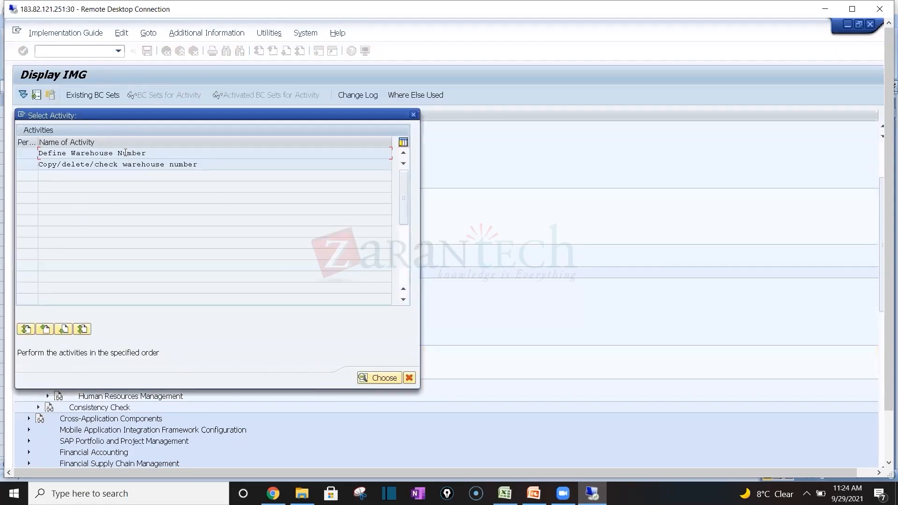
{"action": "double_click", "coordinate": [119, 152]}
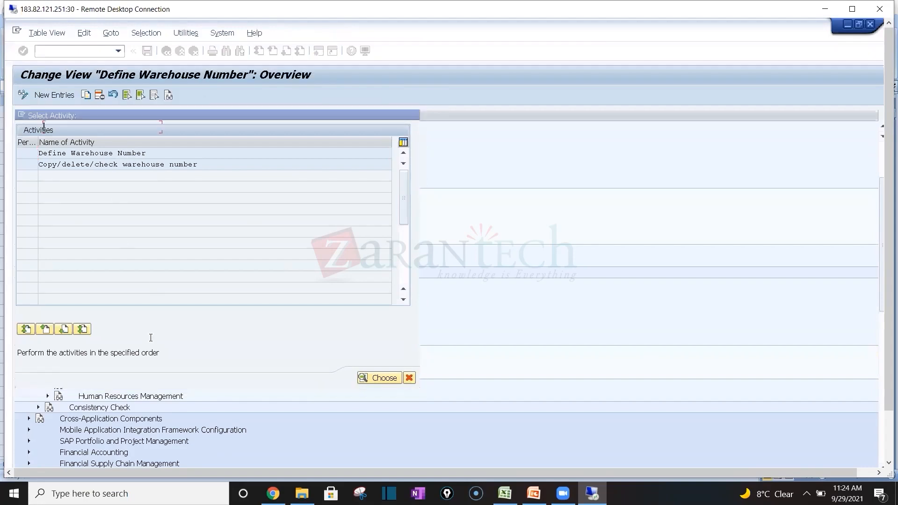
Step: Position the warehouse number list at W34
{"action": "left_click", "coordinate": [885, 438]}
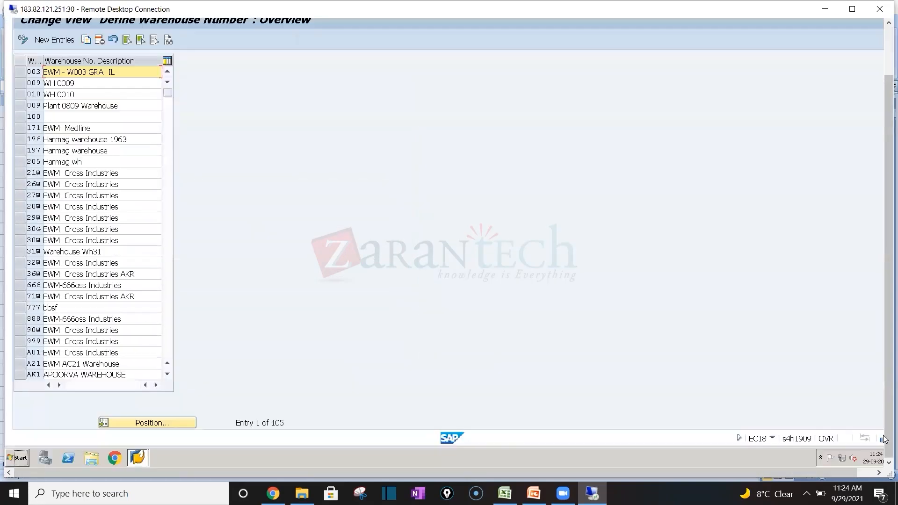
{"action": "left_click", "coordinate": [188, 420]}
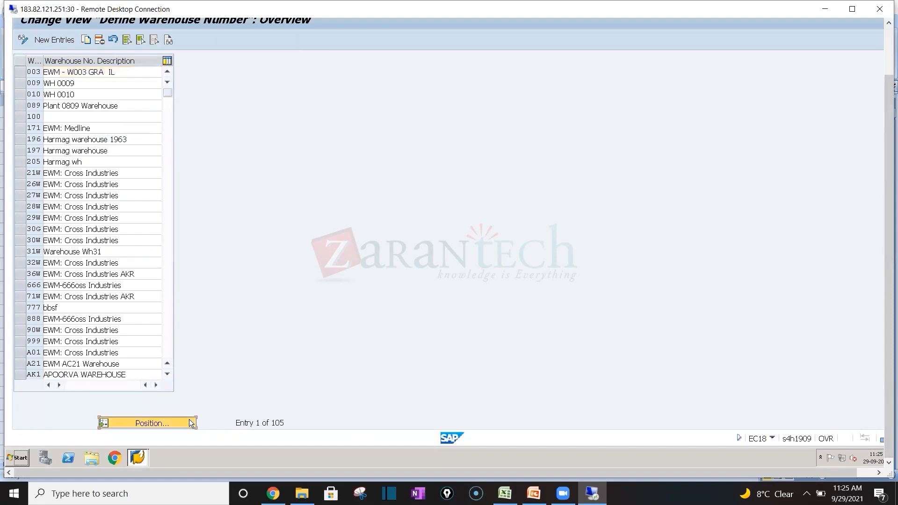
{"action": "type", "text": "W34"}
{"action": "key", "text": "Return"}
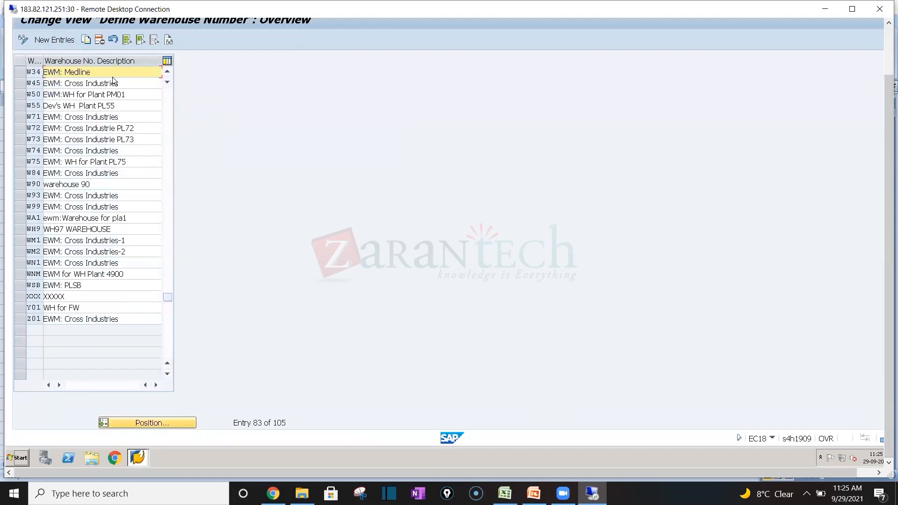
Step: Set the description of warehouse W34 to "EWM: Batch 1934H" and save it with the proposed customizing request
{"action": "key", "text": "BackSpace"}
{"action": "key", "text": "BackSpace"}
{"action": "key", "text": "BackSpace"}
{"action": "key", "text": "BackSpace"}
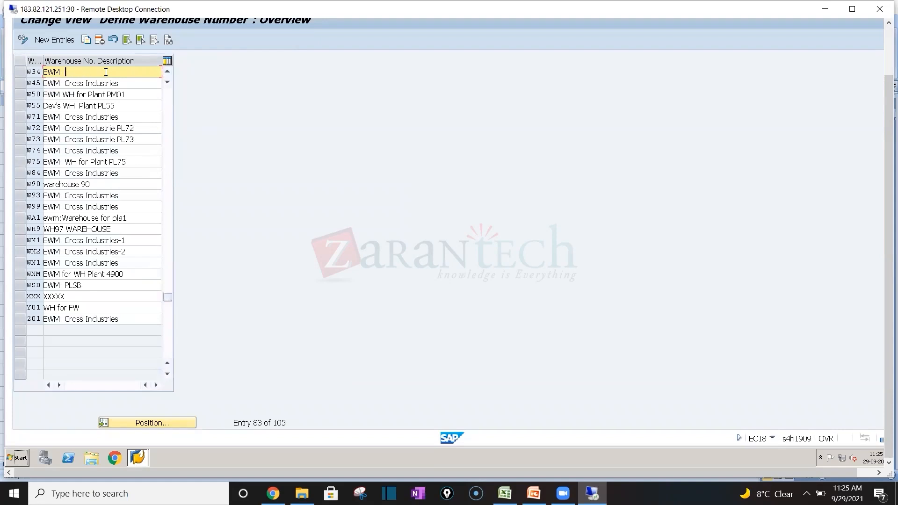
{"action": "type", "text": "Batch 1934"}
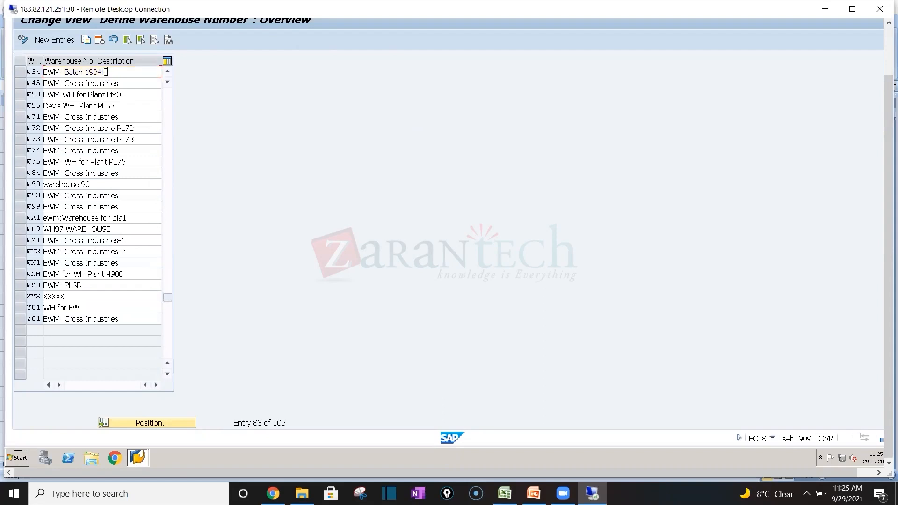
{"action": "type", "text": "H"}
{"action": "key", "text": "ctrl+s"}
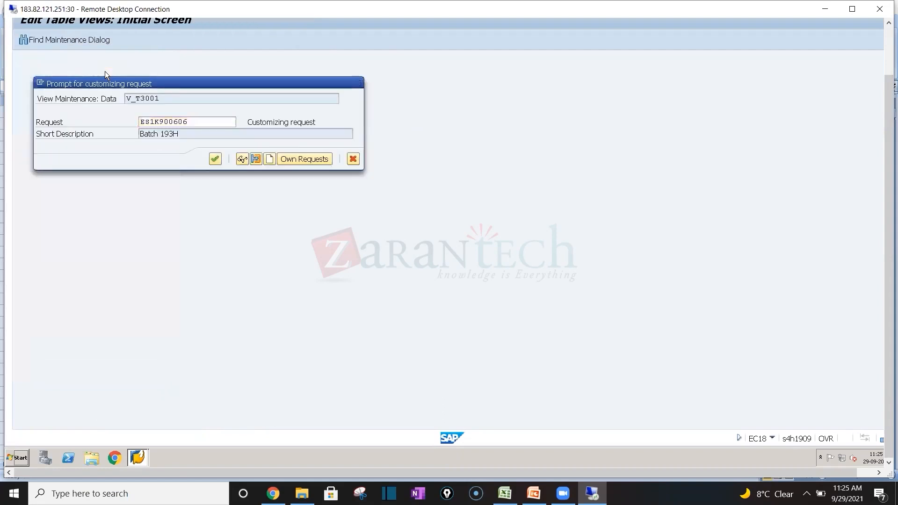
{"action": "key", "text": "Return"}
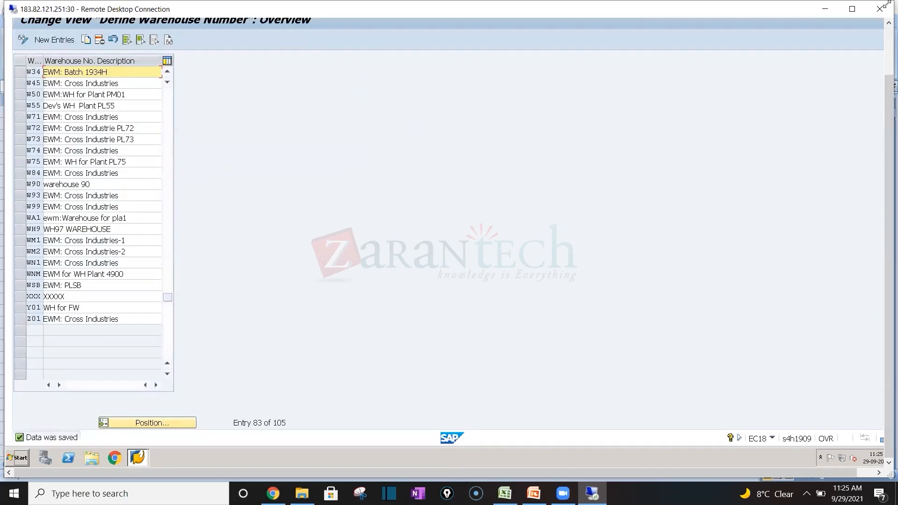
Step: Leave the warehouse number definition, collapse its Logistics Execution node and maximize the remote desktop window
{"action": "left_click", "coordinate": [887, 48]}
{"action": "left_click", "coordinate": [167, 55]}
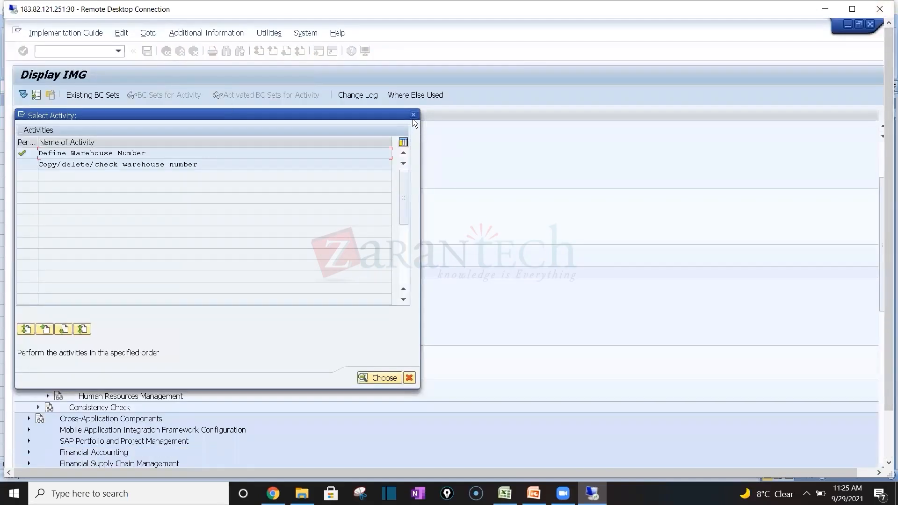
{"action": "left_click", "coordinate": [413, 114]}
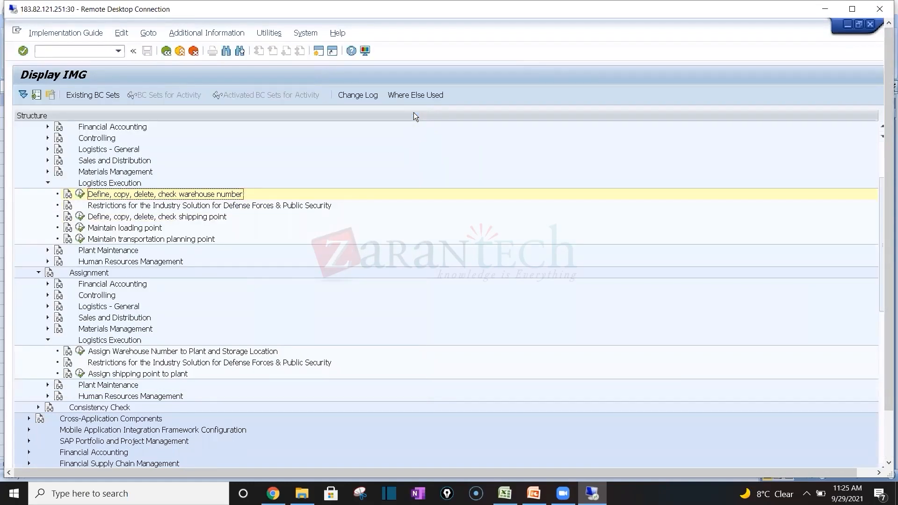
{"action": "left_click", "coordinate": [48, 184]}
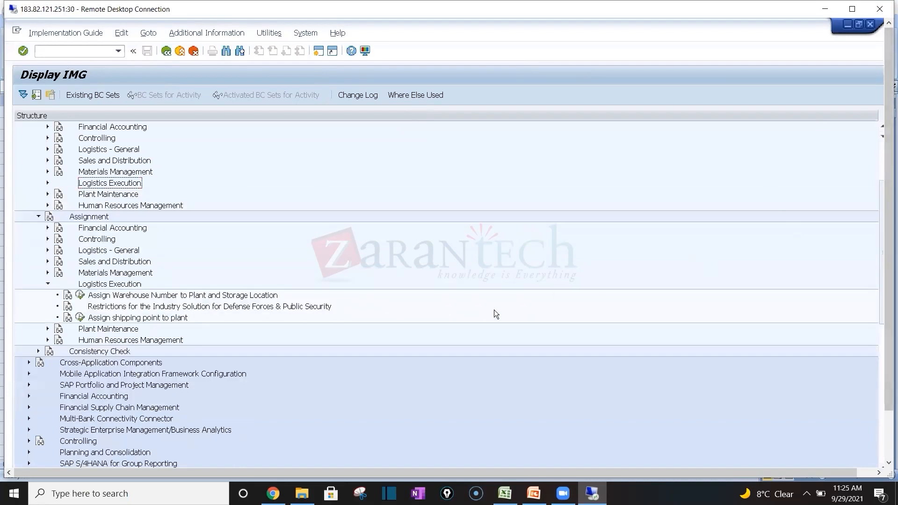
{"action": "left_click", "coordinate": [861, 6]}
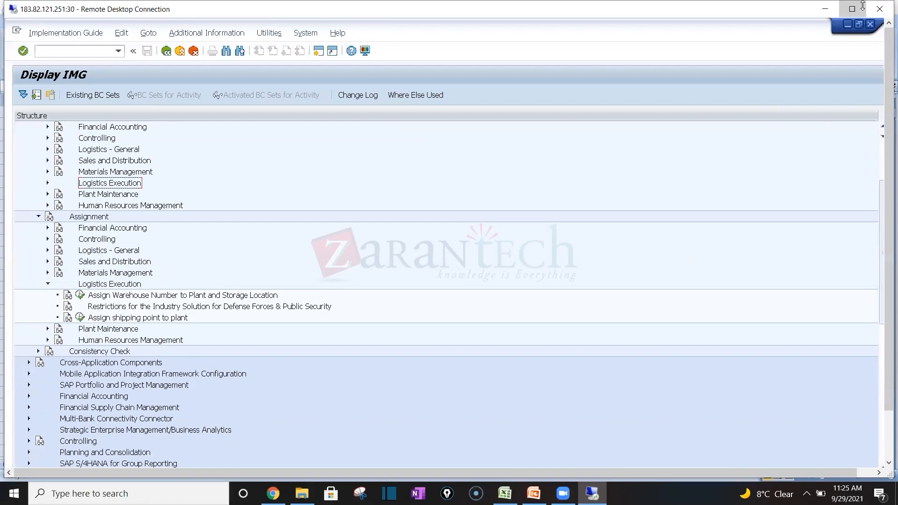
{"action": "left_click", "coordinate": [54, 234]}
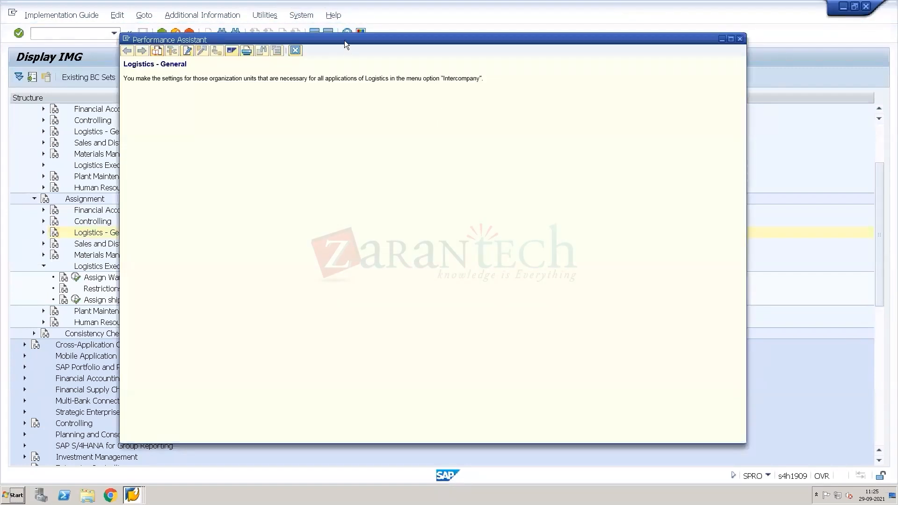
{"action": "left_click_drag", "start_coordinate": [346, 40], "coordinate": [362, 111]}
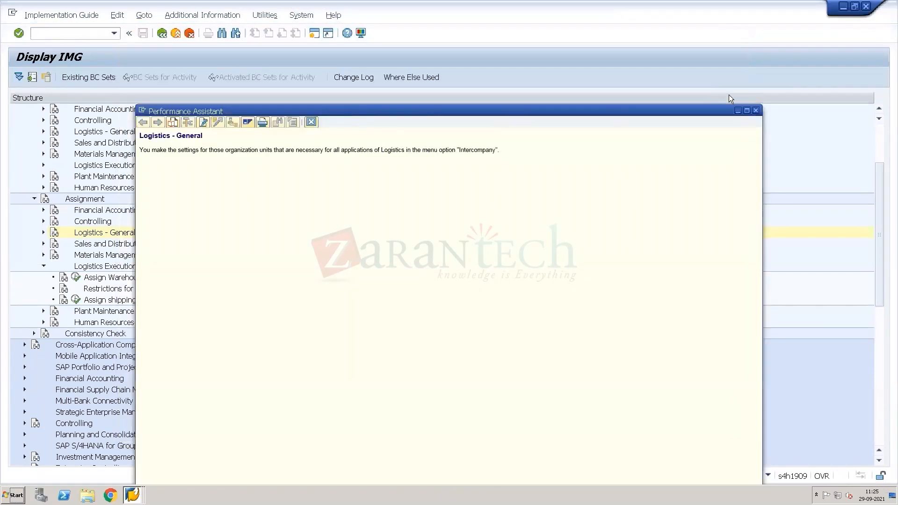
{"action": "left_click", "coordinate": [755, 111]}
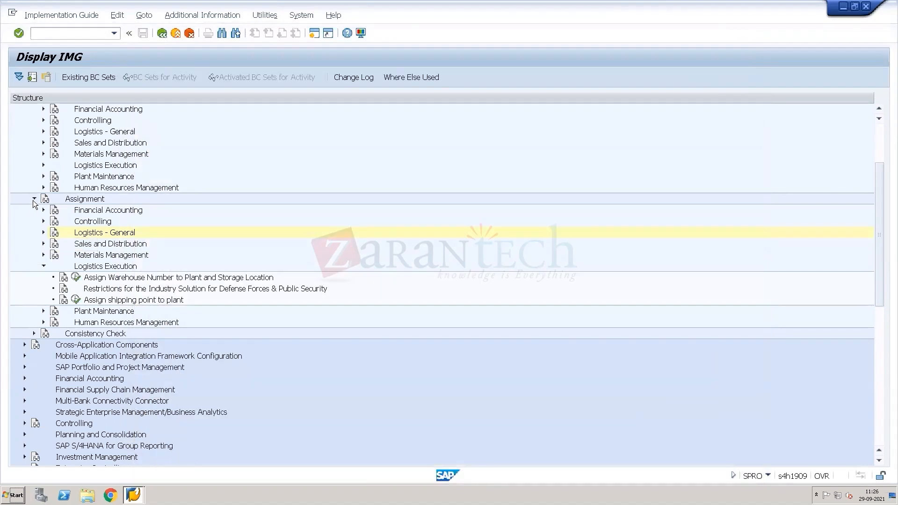
Step: Collapse the Assignment and Enterprise Structure nodes of the implementation guide
{"action": "left_click", "coordinate": [34, 199]}
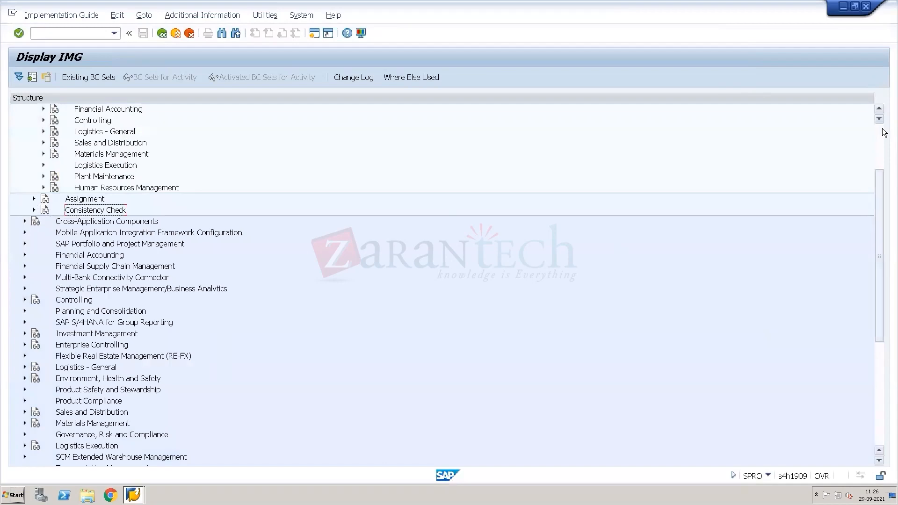
{"action": "left_click", "coordinate": [880, 128]}
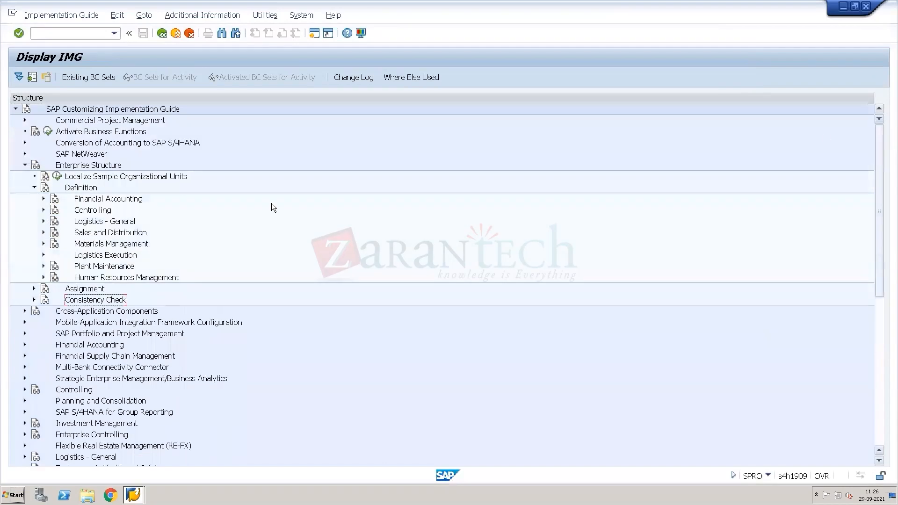
{"action": "left_click", "coordinate": [24, 164]}
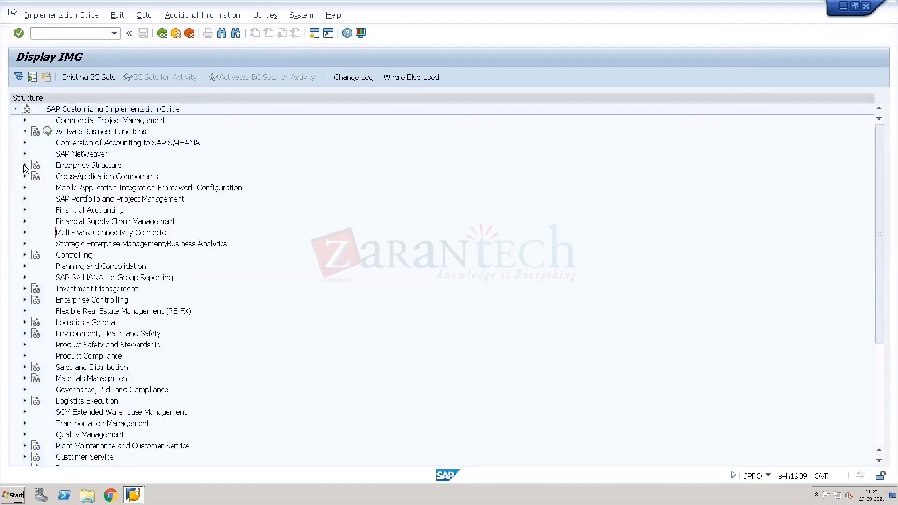
Step: Expand SCM Extended Warehouse Management and its Extended Warehouse Management node
{"action": "left_click", "coordinate": [92, 414]}
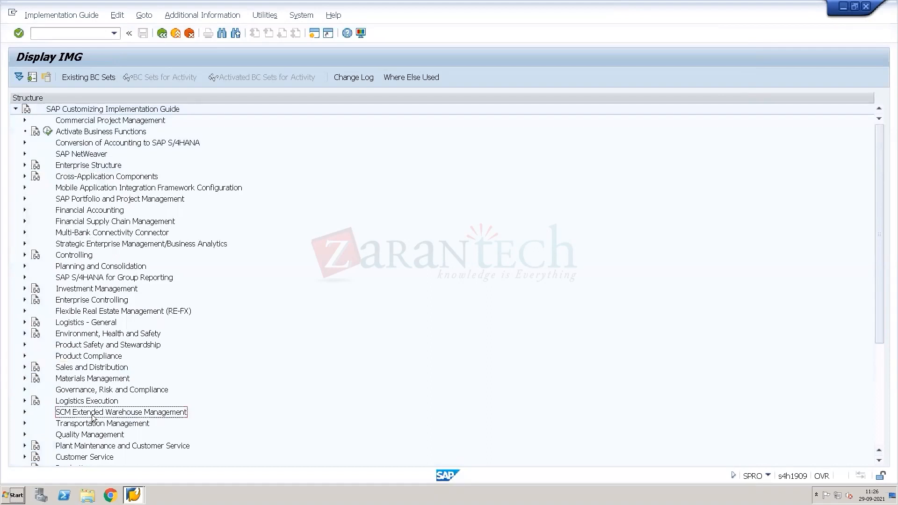
{"action": "left_click", "coordinate": [23, 412]}
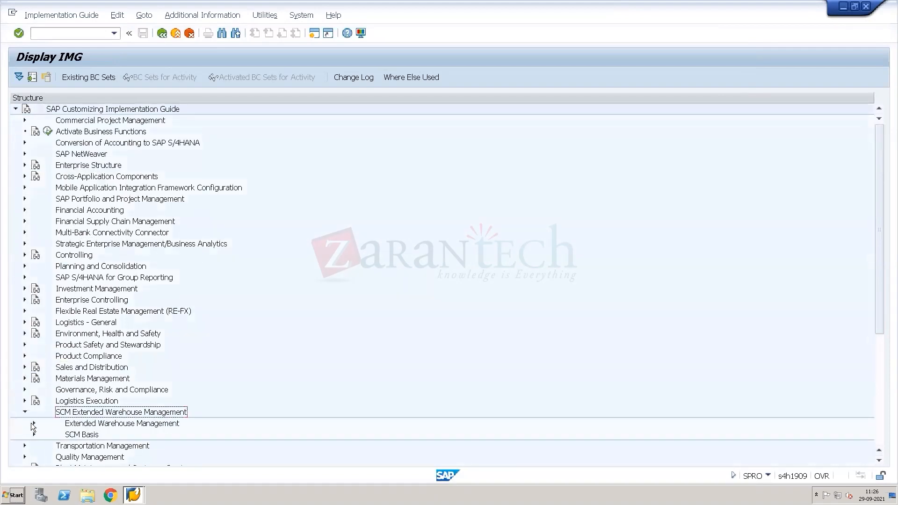
{"action": "left_click", "coordinate": [34, 423]}
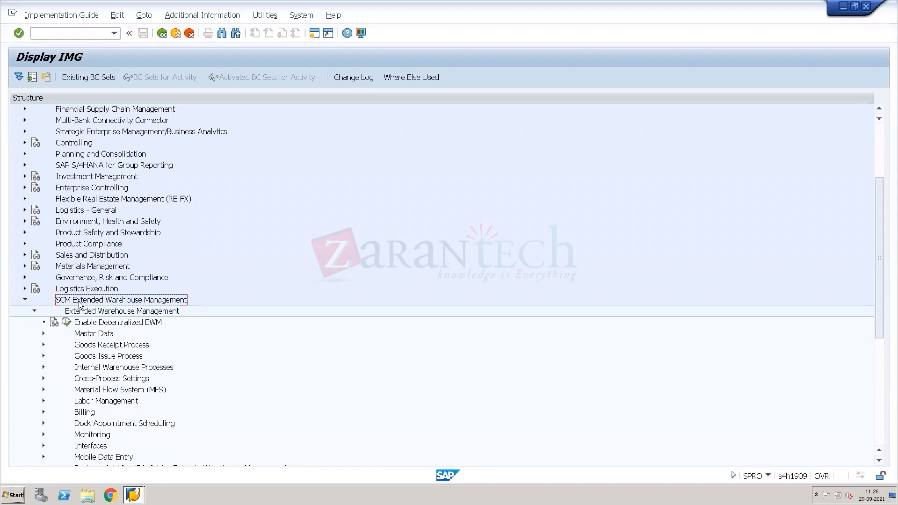
Step: Look through the Extended Warehouse Management settings and expand its Master Data node
{"action": "left_click", "coordinate": [78, 367]}
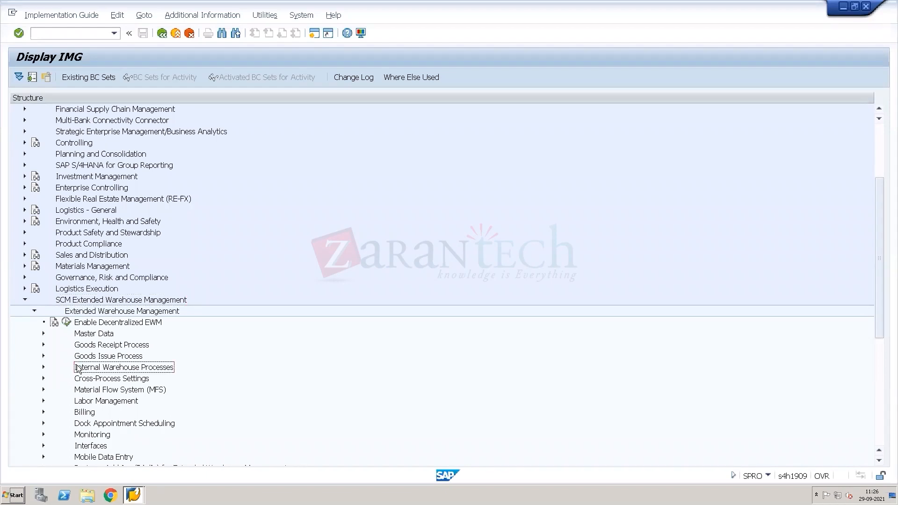
{"action": "key", "text": "Down"}
{"action": "key", "text": "Down"}
{"action": "key", "text": "Down"}
{"action": "key", "text": "Down"}
{"action": "key", "text": "Down"}
{"action": "key", "text": "Down"}
{"action": "key", "text": "Down"}
{"action": "key", "text": "Down"}
{"action": "key", "text": "Down"}
{"action": "key", "text": "Down"}
{"action": "key", "text": "Down"}
{"action": "key", "text": "Down"}
{"action": "key", "text": "Down"}
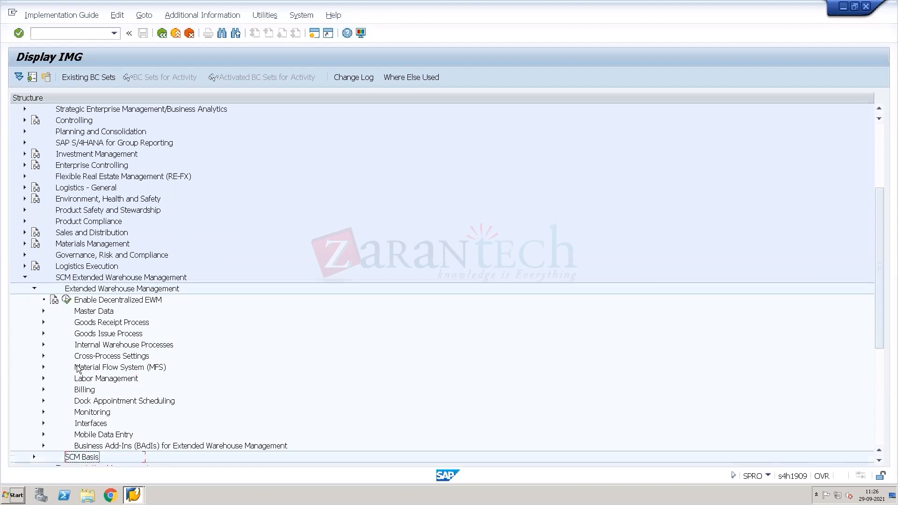
{"action": "key", "text": "Down"}
{"action": "key", "text": "Down"}
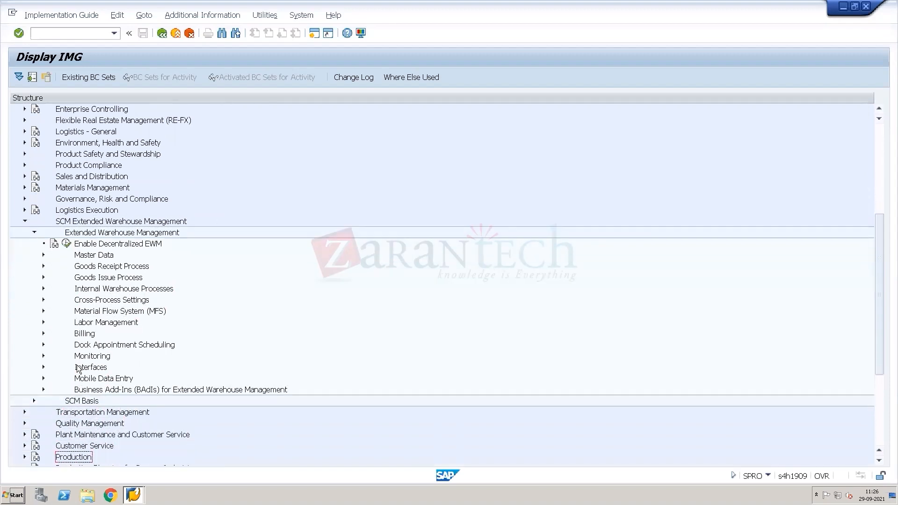
{"action": "left_click", "coordinate": [42, 255]}
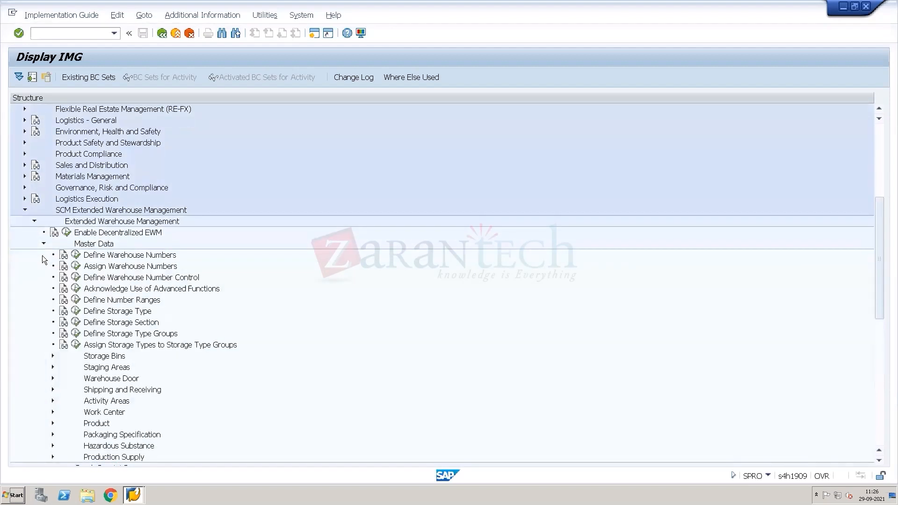
Step: Collapse Master Data, expand Cross-Process Settings and open the Copy Warehouse Number Customizing activity
{"action": "left_click", "coordinate": [92, 253]}
{"action": "left_click", "coordinate": [43, 244]}
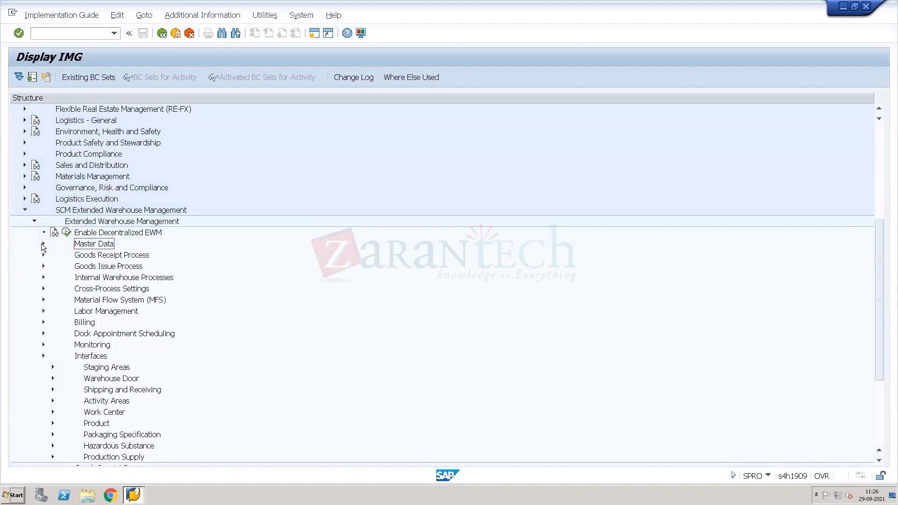
{"action": "left_click", "coordinate": [43, 289]}
{"action": "left_click", "coordinate": [75, 288]}
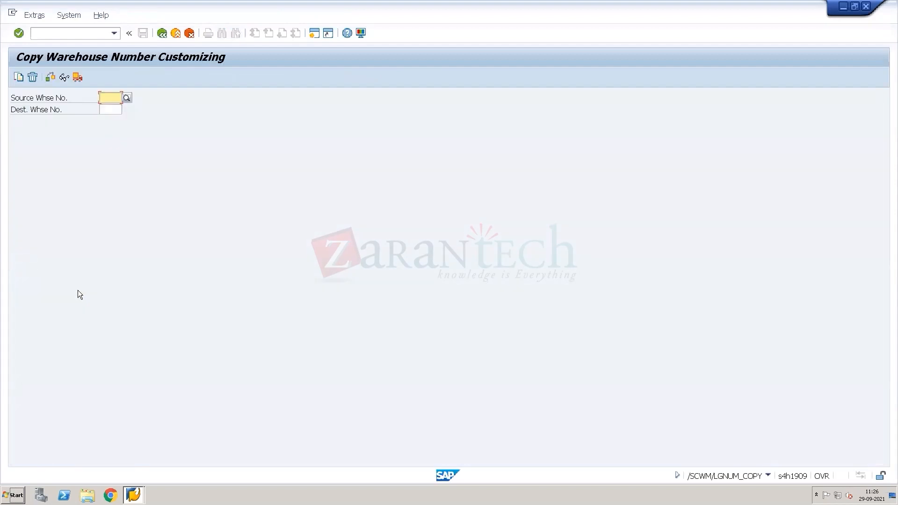
Step: Copy the customizing of source warehouse 1710 to destination warehouse WH34, recording it in customizing request ES1K900606
{"action": "type", "text": "1711"}
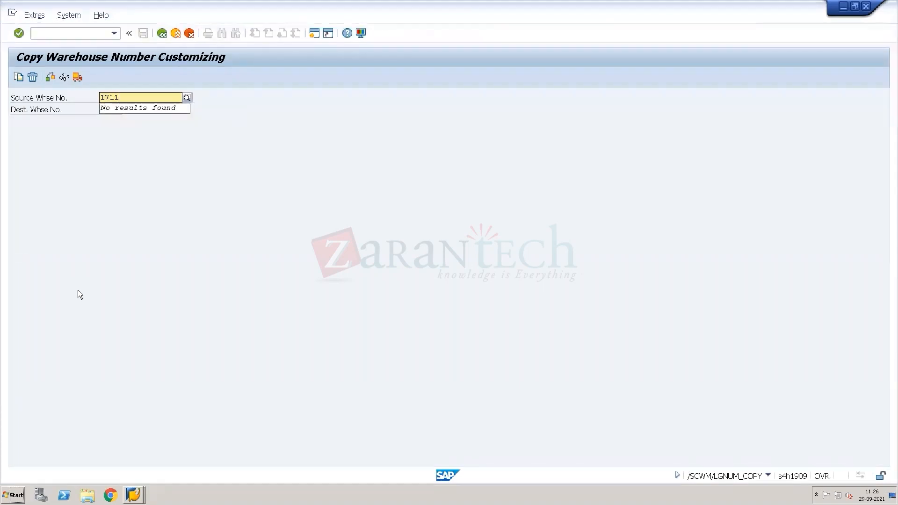
{"action": "key", "text": "BackSpace"}
{"action": "type", "text": "0"}
{"action": "key", "text": "Tab"}
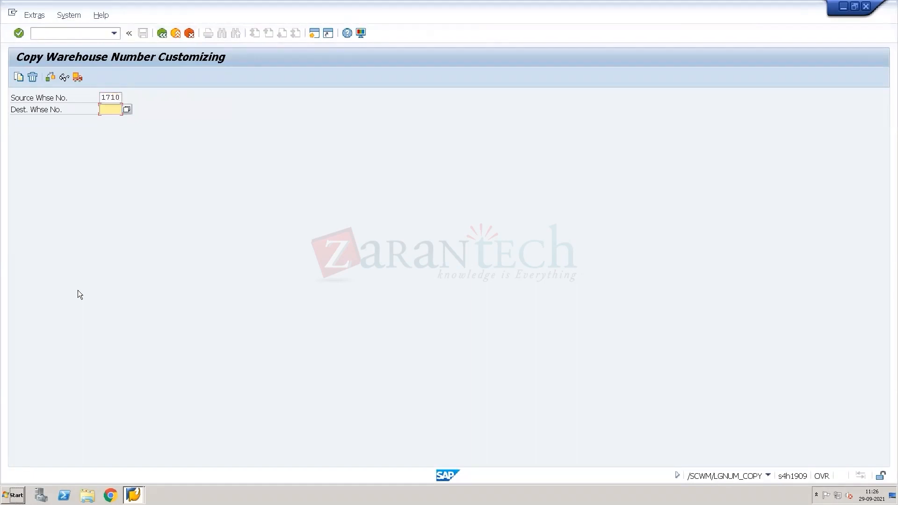
{"action": "type", "text": "Wh34"}
{"action": "left_click", "coordinate": [18, 79]}
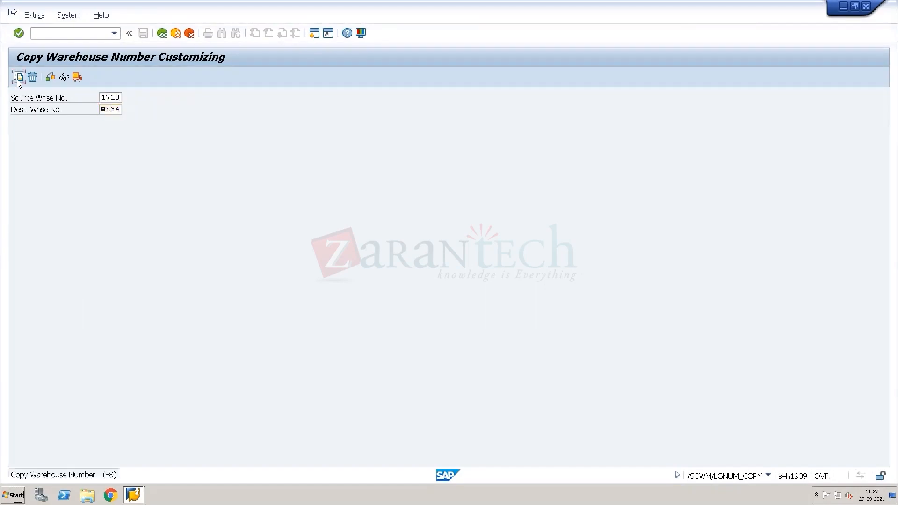
{"action": "key", "text": "Return"}
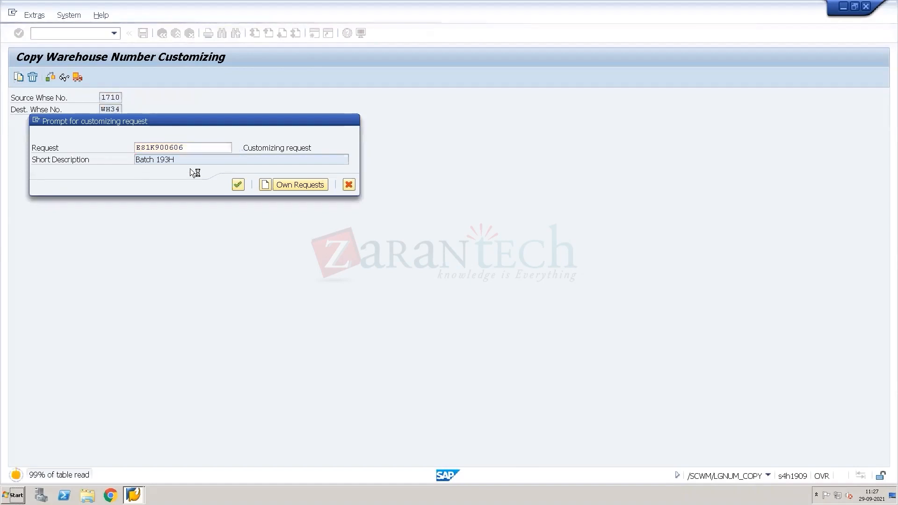
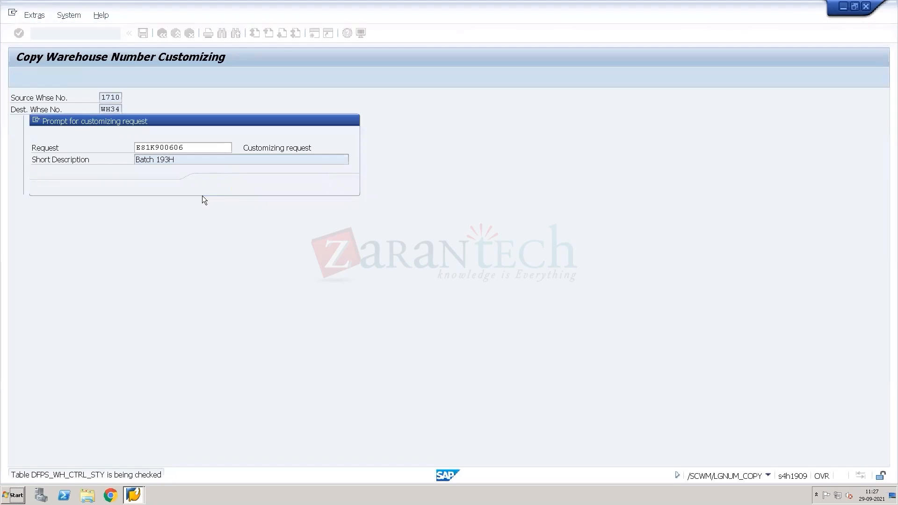
{"action": "left_click", "coordinate": [211, 185]}
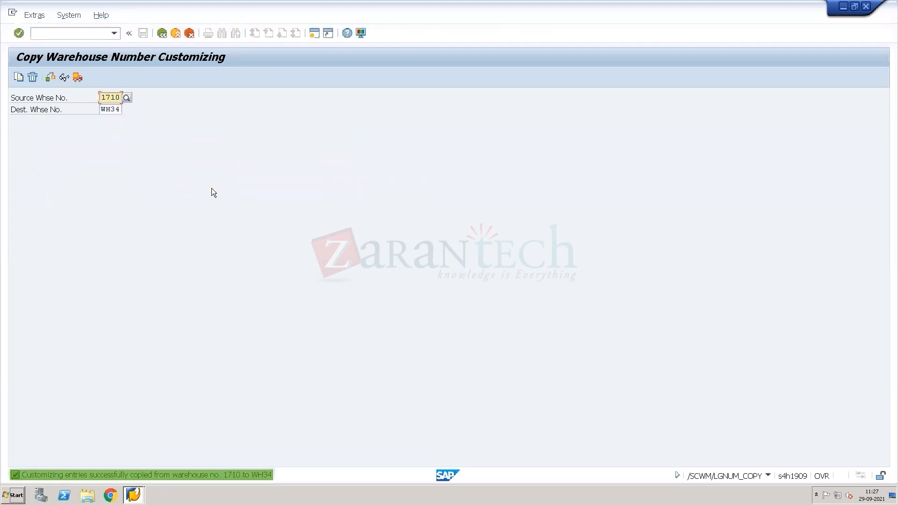
Step: Return to the implementation guide, open Define Warehouse Numbers under Master Data and position the list at WH34
{"action": "left_click", "coordinate": [161, 34]}
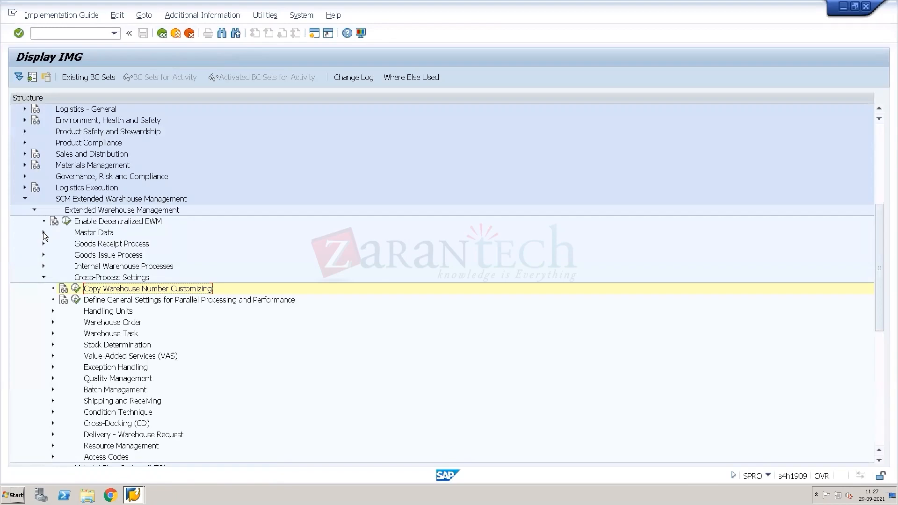
{"action": "left_click", "coordinate": [43, 232]}
{"action": "left_click", "coordinate": [75, 244]}
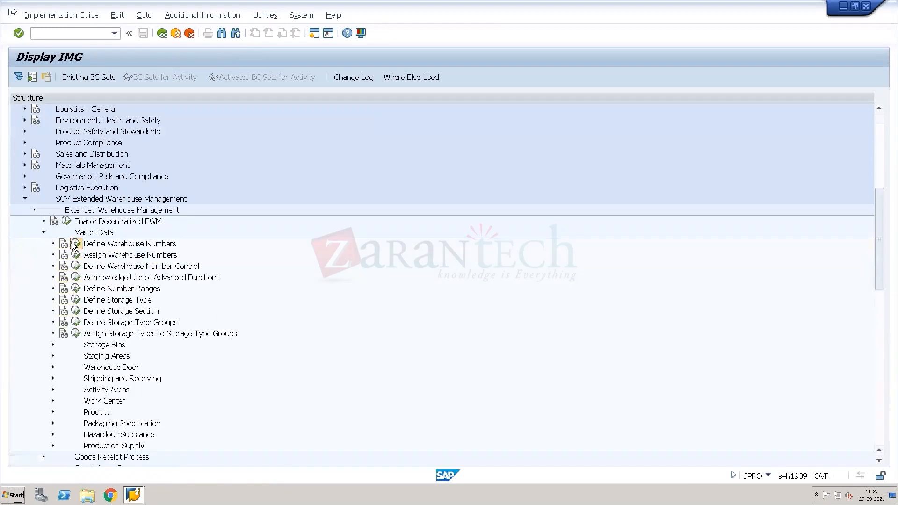
{"action": "left_click", "coordinate": [135, 460]}
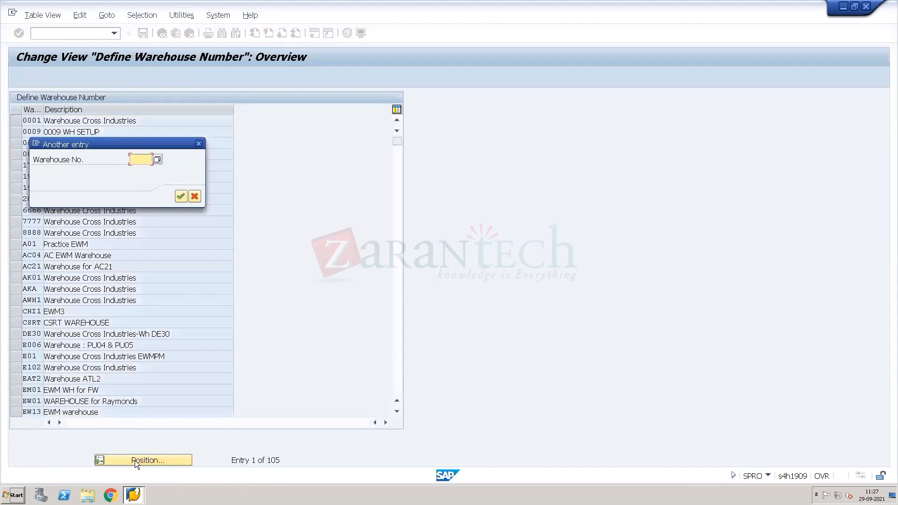
{"action": "type", "text": "P"}
{"action": "key", "text": "BackSpace"}
{"action": "type", "text": "Wh34"}
{"action": "key", "text": "Return"}
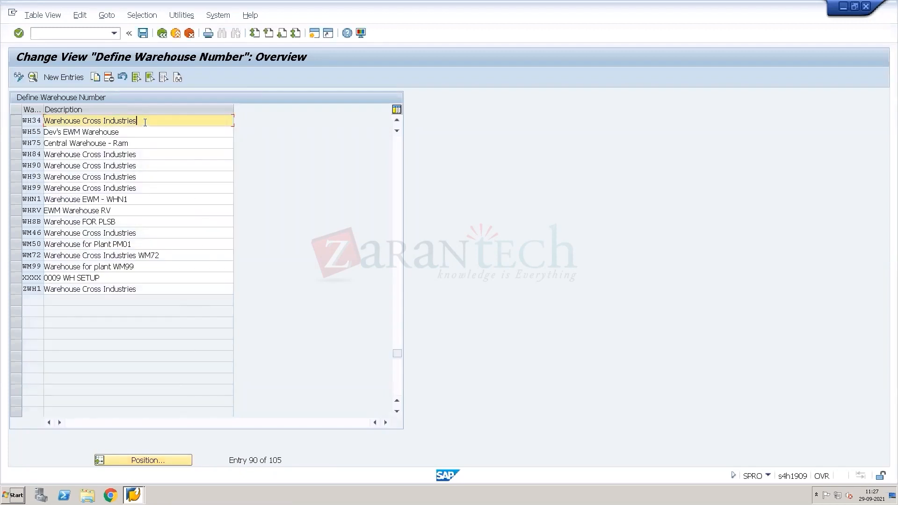
Step: Change the description of warehouse WH34 to "Warehouse for Plant PL34"
{"action": "key", "text": "BackSpace"}
{"action": "key", "text": "BackSpace"}
{"action": "key", "text": "BackSpace"}
{"action": "key", "text": "BackSpace"}
{"action": "key", "text": "BackSpace"}
{"action": "key", "text": "BackSpace"}
{"action": "key", "text": "BackSpace"}
{"action": "key", "text": "BackSpace"}
{"action": "key", "text": "BackSpace"}
{"action": "key", "text": "BackSpace"}
{"action": "key", "text": "BackSpace"}
{"action": "key", "text": "BackSpace"}
{"action": "key", "text": "BackSpace"}
{"action": "key", "text": "BackSpace"}
{"action": "key", "text": "BackSpace"}
{"action": "key", "text": "BackSpace"}
{"action": "type", "text": "forPlant"}
{"action": "key", "text": "BackSpace"}
{"action": "key", "text": "BackSpace"}
{"action": "key", "text": "BackSpace"}
{"action": "key", "text": "BackSpace"}
{"action": "key", "text": "BackSpace"}
{"action": "type", "text": "Plant PL"}
{"action": "type", "text": "34"}
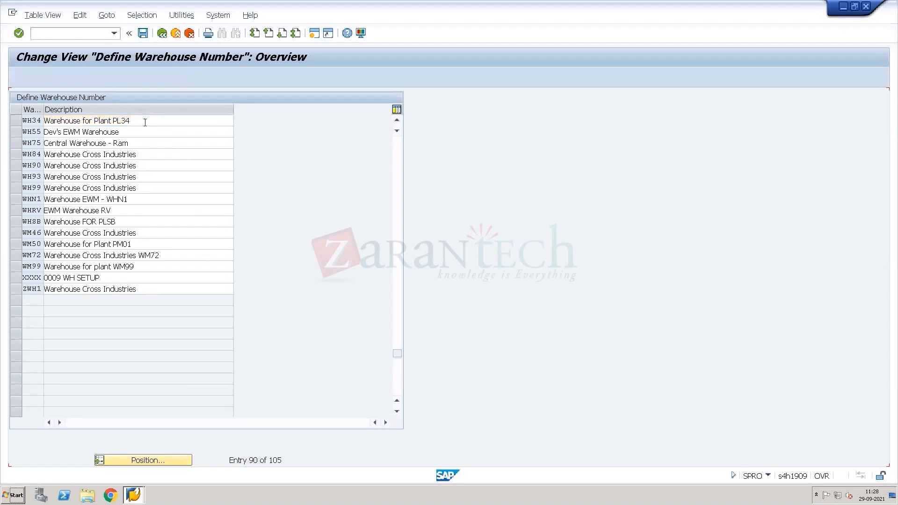
Step: Change WH34's description to "Warehouse for Batch 1934H", save it in request ES1K900606 and return to the implementation guide
{"action": "key", "text": "BackSpace"}
{"action": "key", "text": "BackSpace"}
{"action": "key", "text": "BackSpace"}
{"action": "key", "text": "BackSpace"}
{"action": "key", "text": "BackSpace"}
{"action": "key", "text": "BackSpace"}
{"action": "key", "text": "BackSpace"}
{"action": "key", "text": "BackSpace"}
{"action": "key", "text": "BackSpace"}
{"action": "key", "text": "BackSpace"}
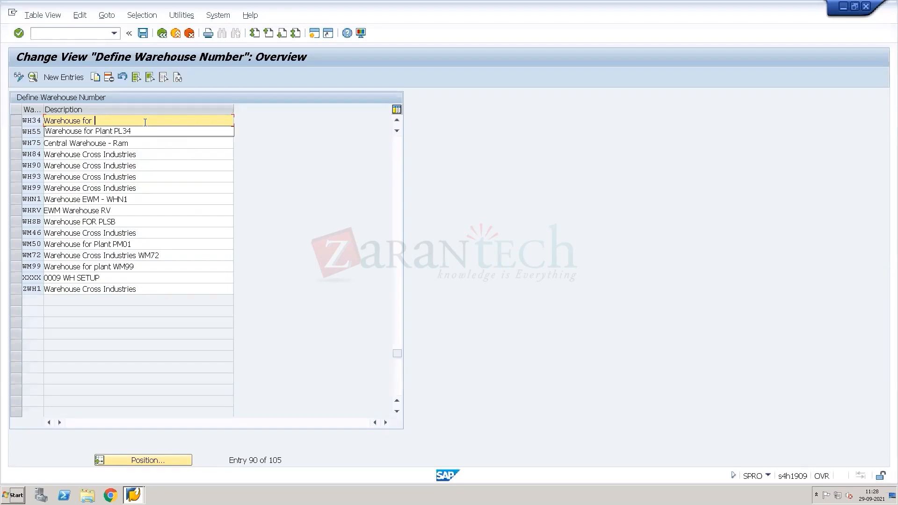
{"action": "type", "text": "Batch "}
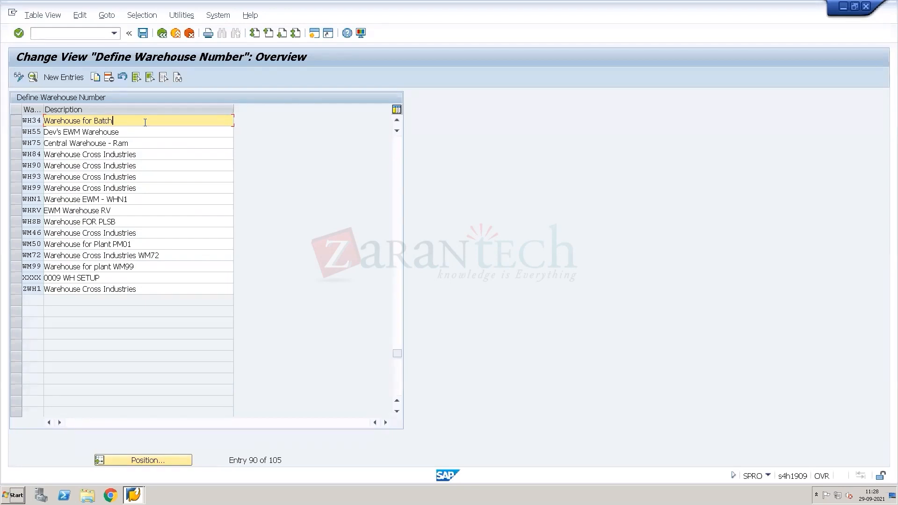
{"action": "type", "text": "1934H"}
{"action": "left_click", "coordinate": [142, 32]}
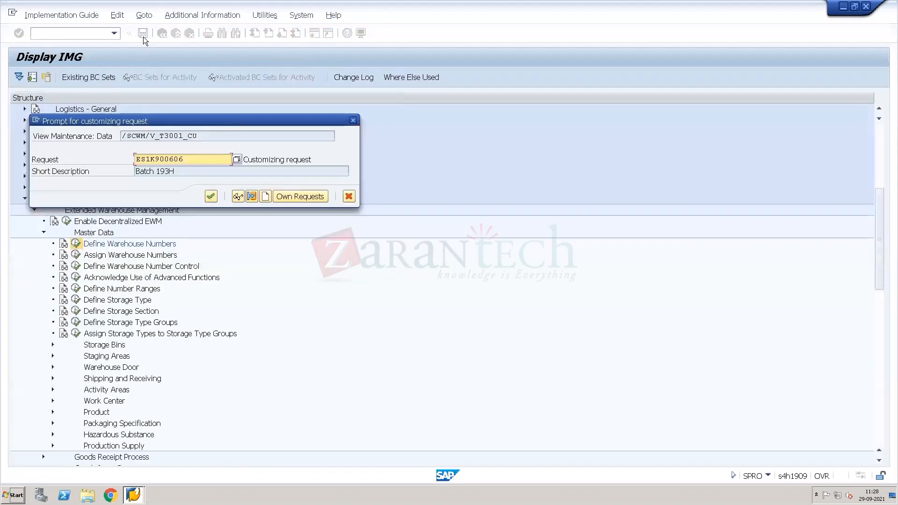
{"action": "key", "text": "Return"}
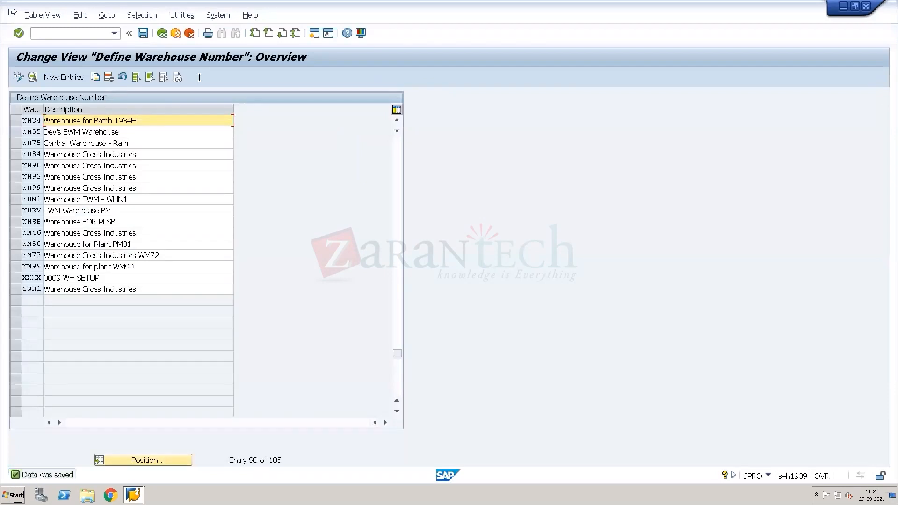
{"action": "left_click", "coordinate": [162, 33]}
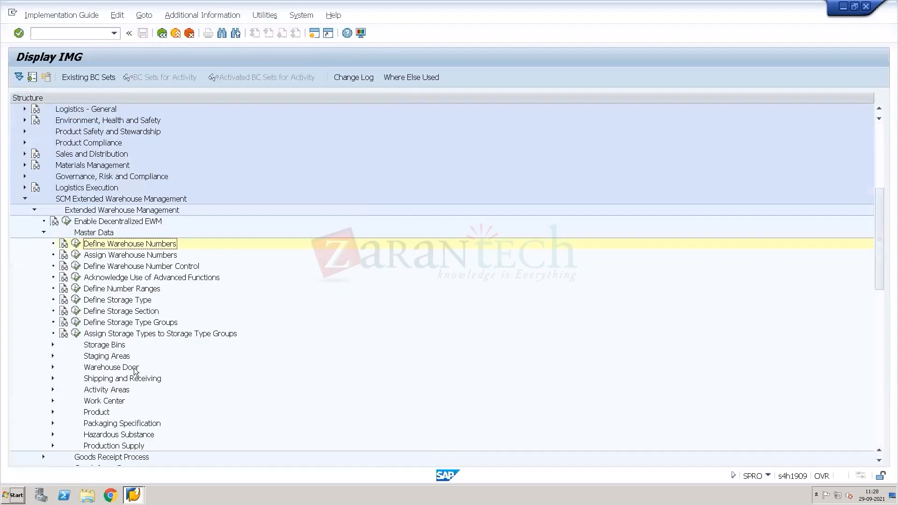
Step: Look through the Master Data and Cross-Process Settings activities and select Copy Warehouse Number Customizing
{"action": "key", "text": "Down"}
{"action": "key", "text": "Down"}
{"action": "key", "text": "Down"}
{"action": "key", "text": "Down"}
{"action": "key", "text": "Down"}
{"action": "key", "text": "Down"}
{"action": "key", "text": "Down"}
{"action": "key", "text": "Down"}
{"action": "key", "text": "Down"}
{"action": "key", "text": "Down"}
{"action": "key", "text": "Down"}
{"action": "key", "text": "Down"}
{"action": "key", "text": "Down"}
{"action": "key", "text": "Down"}
{"action": "key", "text": "Down"}
{"action": "key", "text": "Down"}
{"action": "key", "text": "Down"}
{"action": "key", "text": "Down"}
{"action": "key", "text": "Down"}
{"action": "key", "text": "Down"}
{"action": "key", "text": "Down"}
{"action": "key", "text": "Down"}
{"action": "key", "text": "Down"}
{"action": "key", "text": "Down"}
{"action": "key", "text": "Down"}
{"action": "key", "text": "Down"}
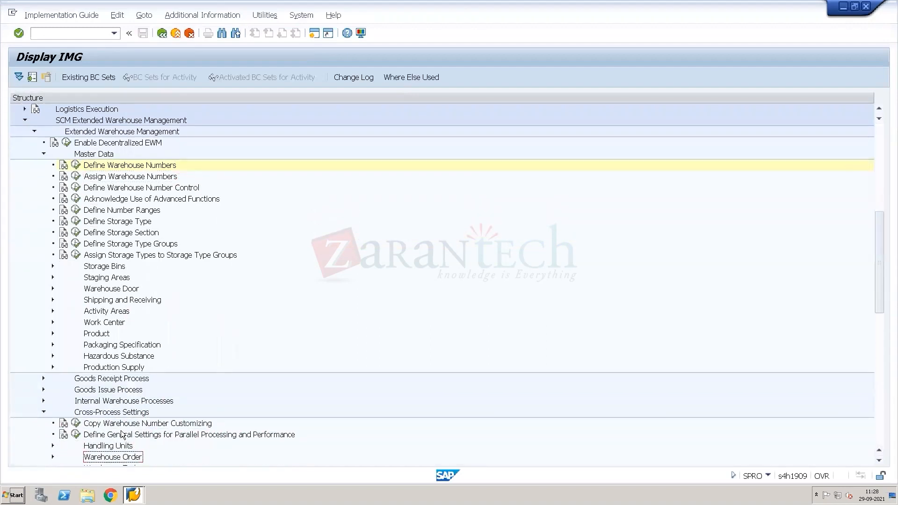
{"action": "left_click", "coordinate": [118, 426]}
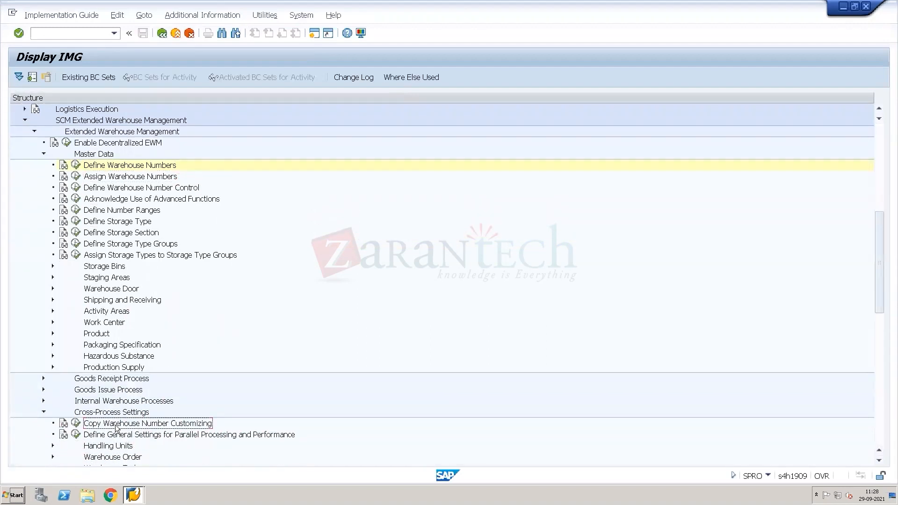
Step: Reopen Define Warehouse Numbers, position the list at WH30, view the details of WH34 and return to the guide
{"action": "left_click", "coordinate": [77, 167]}
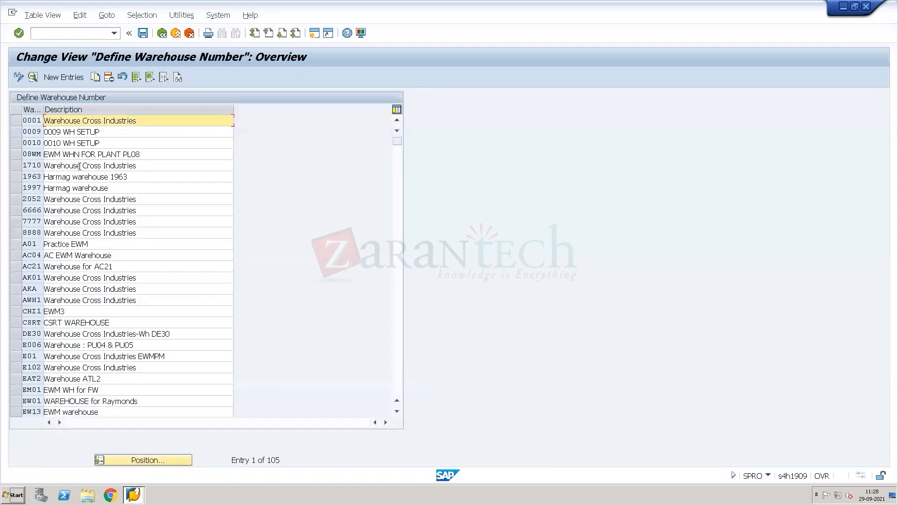
{"action": "left_click", "coordinate": [162, 458]}
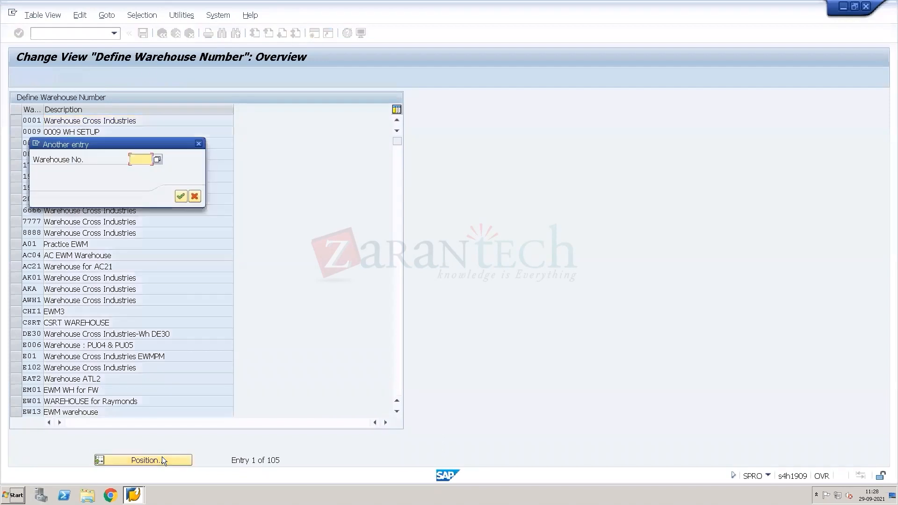
{"action": "type", "text": "WH30"}
{"action": "key", "text": "Return"}
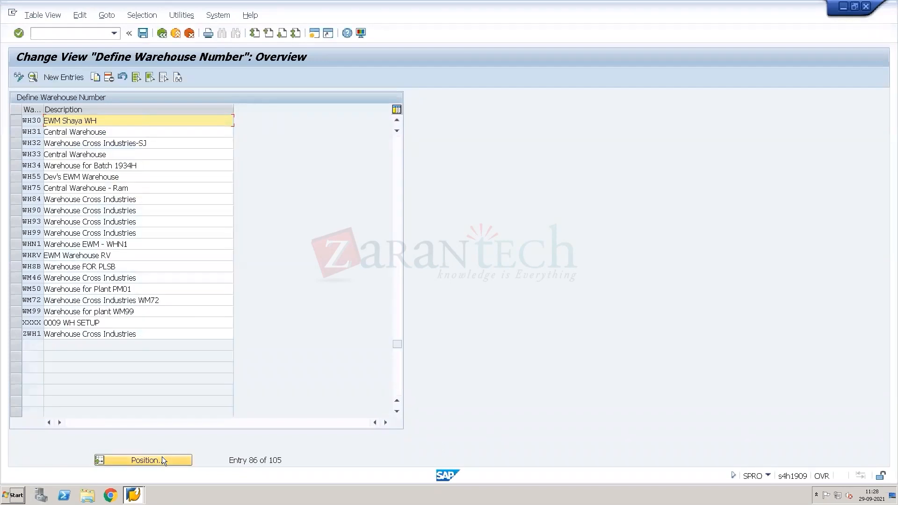
{"action": "left_click", "coordinate": [18, 169]}
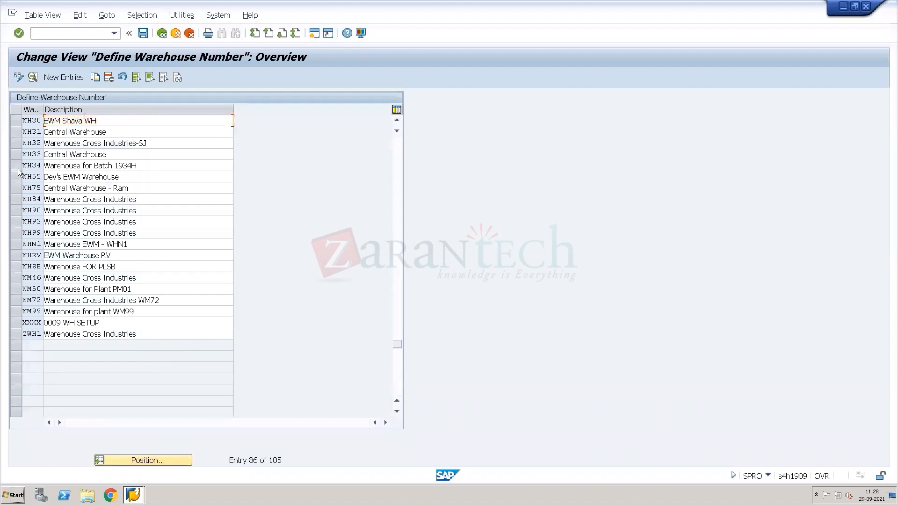
{"action": "left_click", "coordinate": [35, 79]}
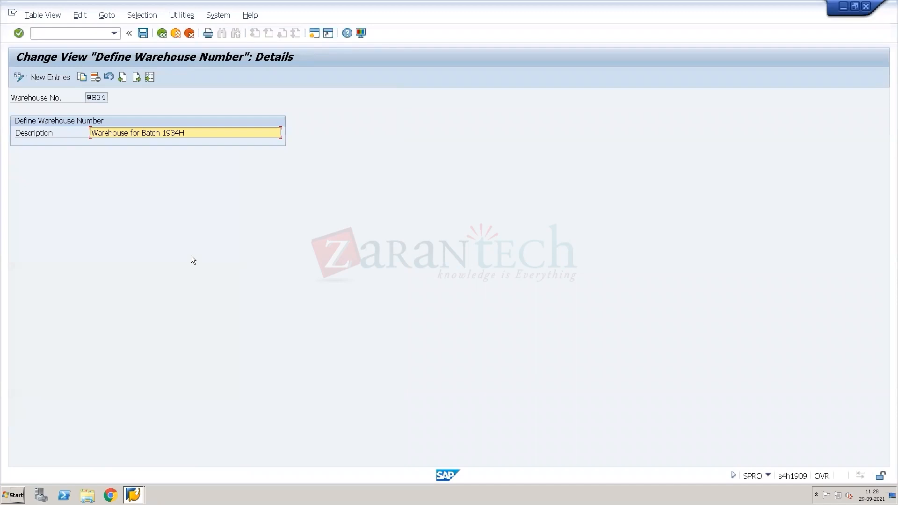
{"action": "left_click", "coordinate": [162, 34]}
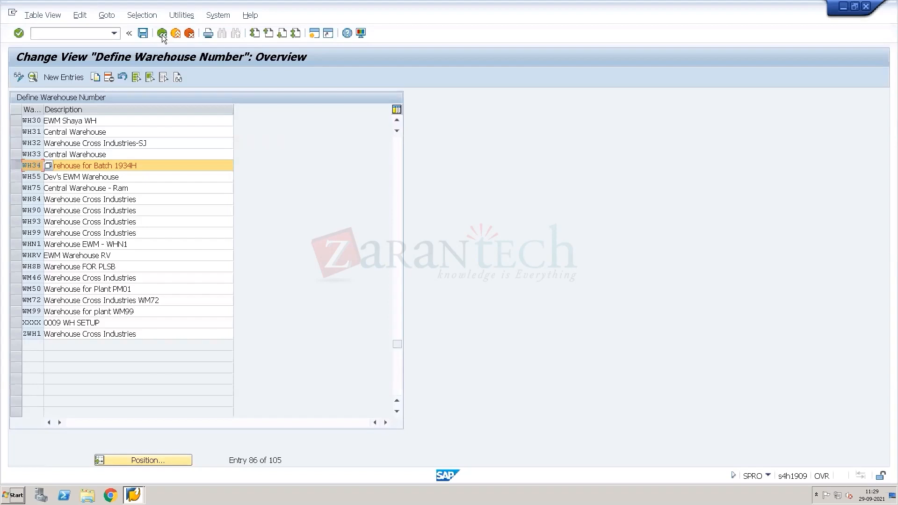
{"action": "left_click", "coordinate": [161, 34]}
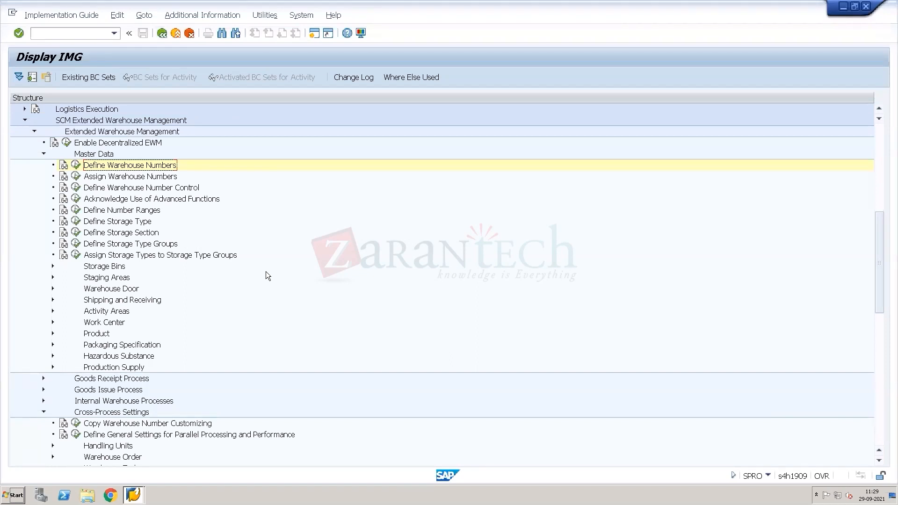
Step: Select Copy Warehouse Number Customizing, take the remote desktop out of full screen and switch to the PowerPoint presentation
{"action": "left_click", "coordinate": [167, 423]}
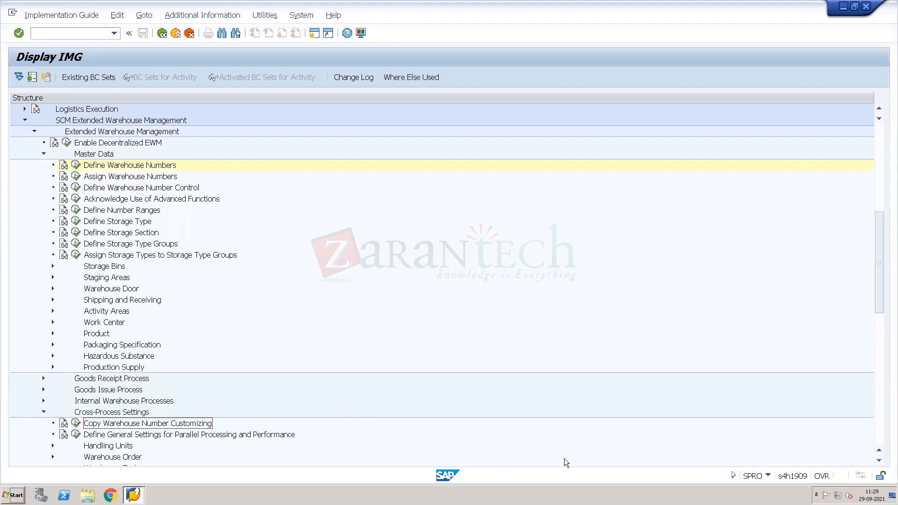
{"action": "key", "text": "ctrl+alt+Break"}
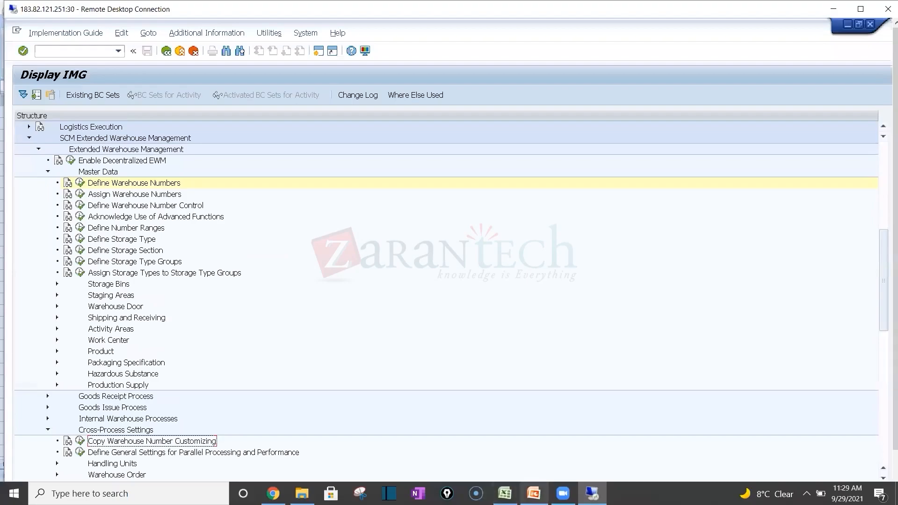
{"action": "left_click", "coordinate": [534, 494]}
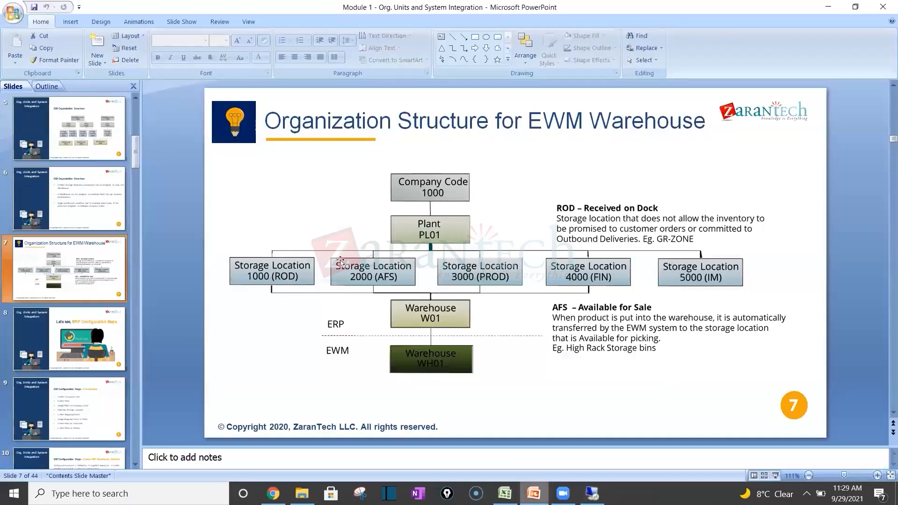
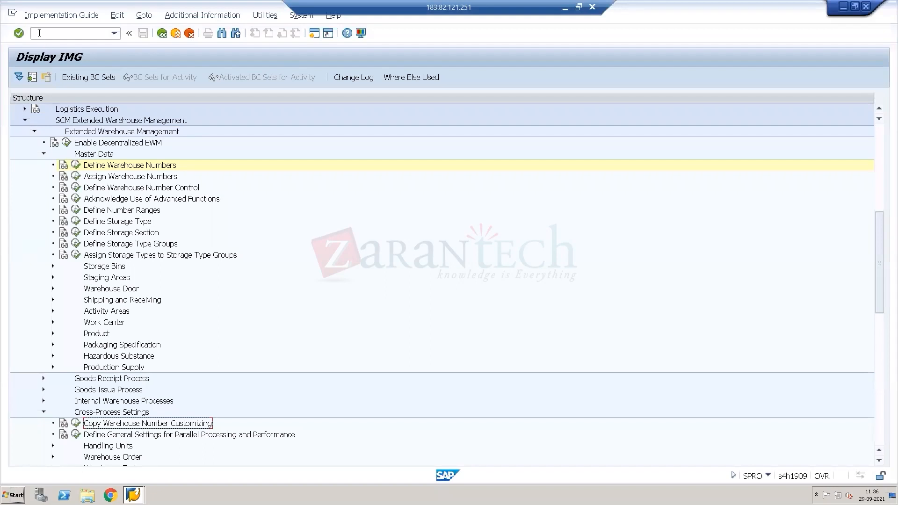
Step: Open transaction BP to create an organization and choose grouping BPAB External alpha-numeric numbering-AB
{"action": "type", "text": "/nse"}
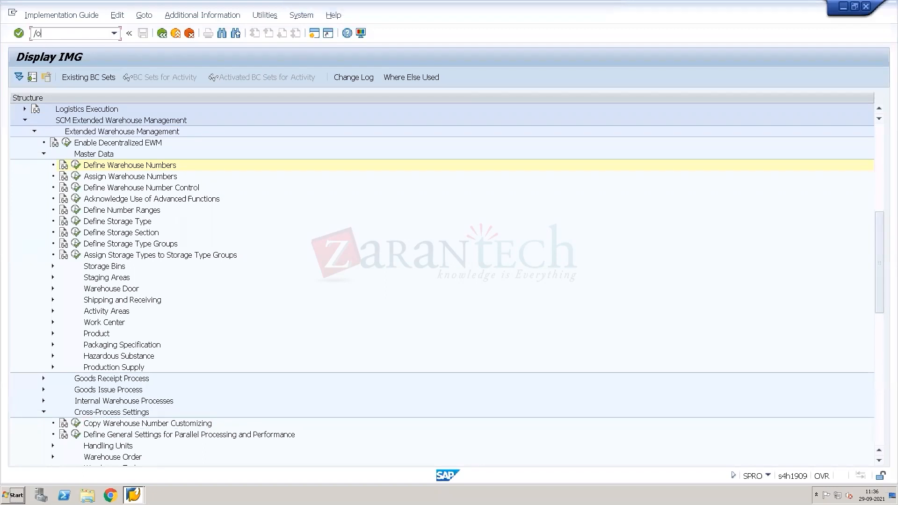
{"action": "key", "text": "Return"}
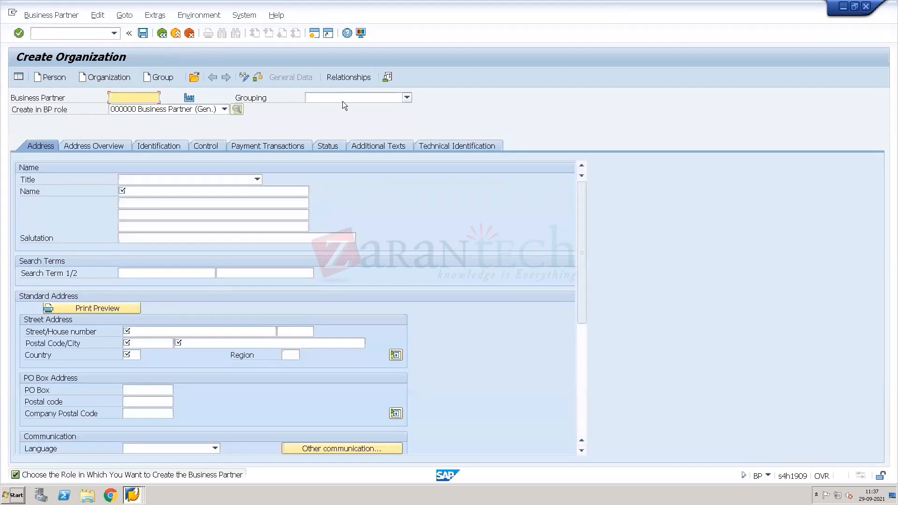
{"action": "left_click", "coordinate": [364, 96]}
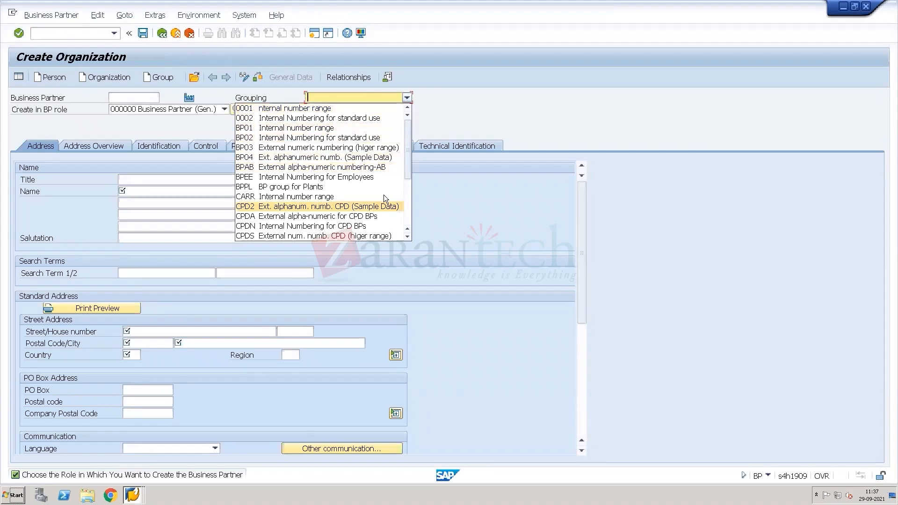
{"action": "left_click", "coordinate": [286, 166]}
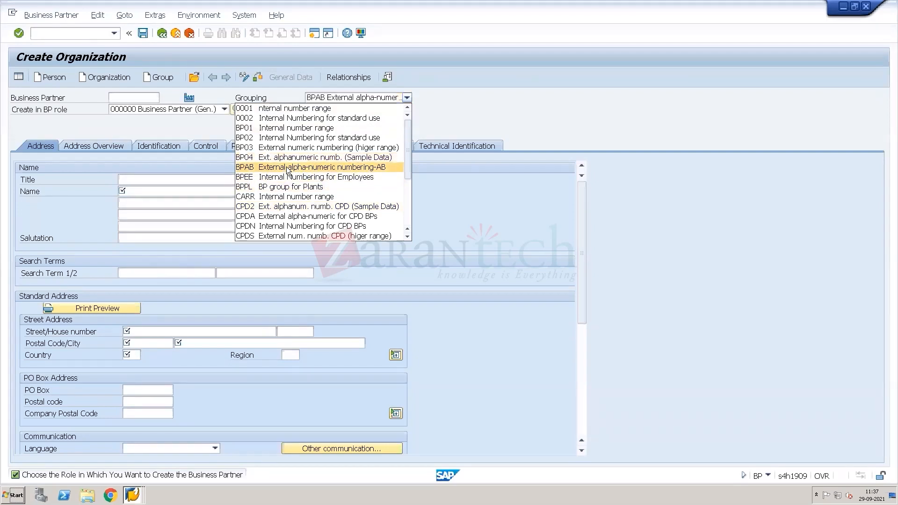
Step: Enter BP1934 as the business partner number and Plant 1934H as the organization's name
{"action": "left_click", "coordinate": [134, 96]}
{"action": "type", "text": "B"}
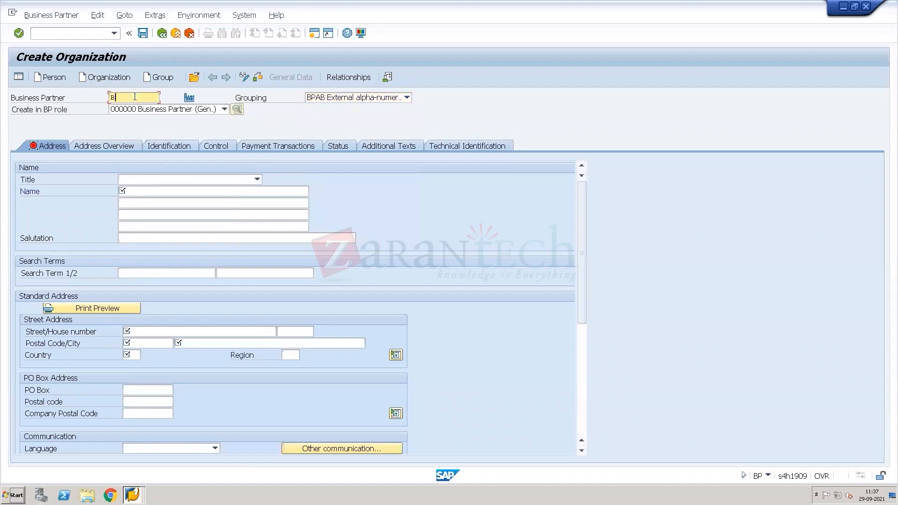
{"action": "type", "text": "P19"}
{"action": "type", "text": "31"}
{"action": "left_click", "coordinate": [142, 191]}
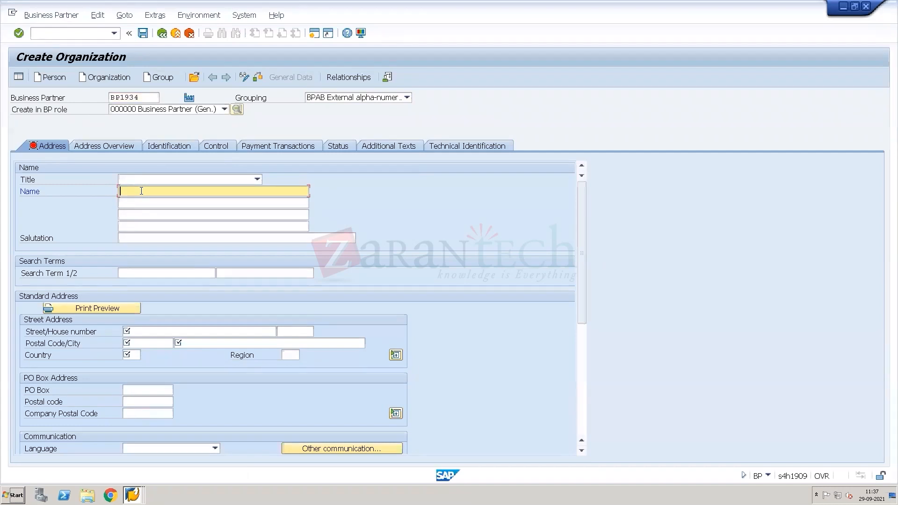
{"action": "type", "text": "Plant 1934H"}
{"action": "key", "text": "Return"}
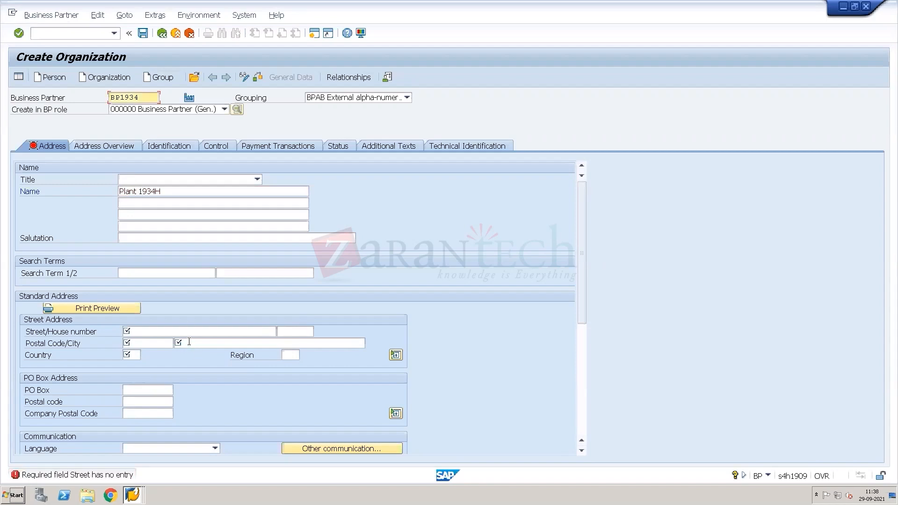
Step: Open transaction OX10 in a separate session, position the list at plant PL34 and display its address
{"action": "left_click", "coordinate": [186, 335]}
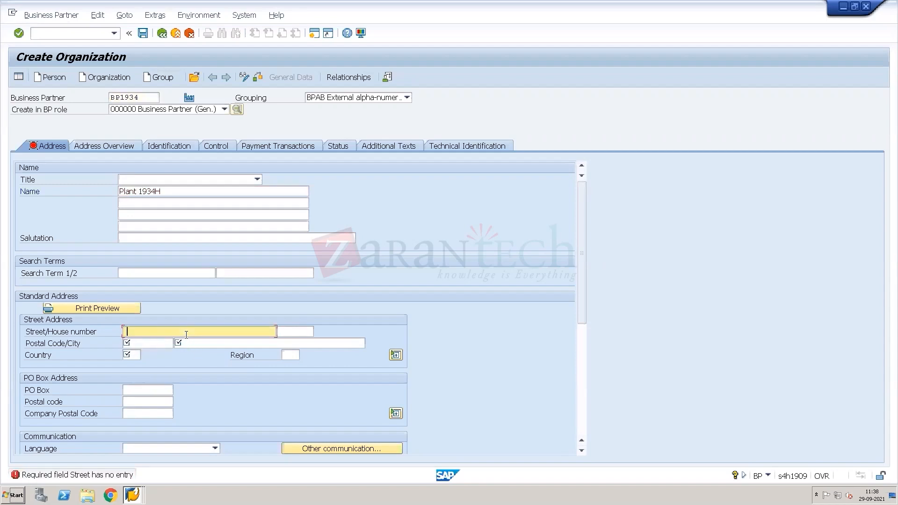
{"action": "left_click", "coordinate": [77, 32]}
{"action": "type", "text": "/oox1"}
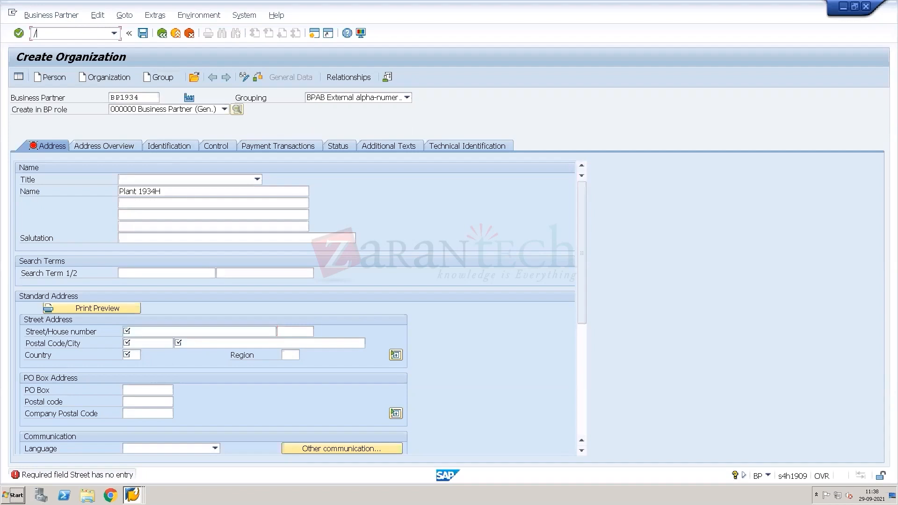
{"action": "key", "text": "Return"}
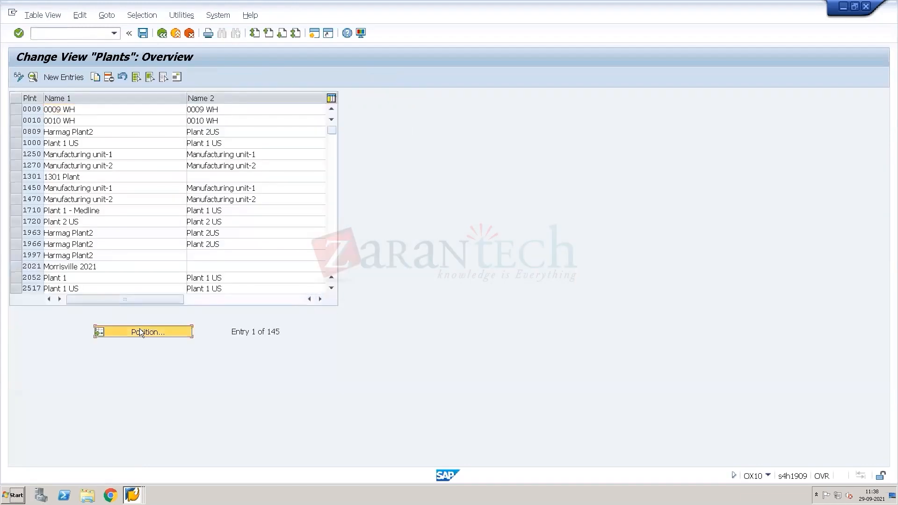
{"action": "left_click", "coordinate": [140, 331]}
{"action": "type", "text": "PL34"}
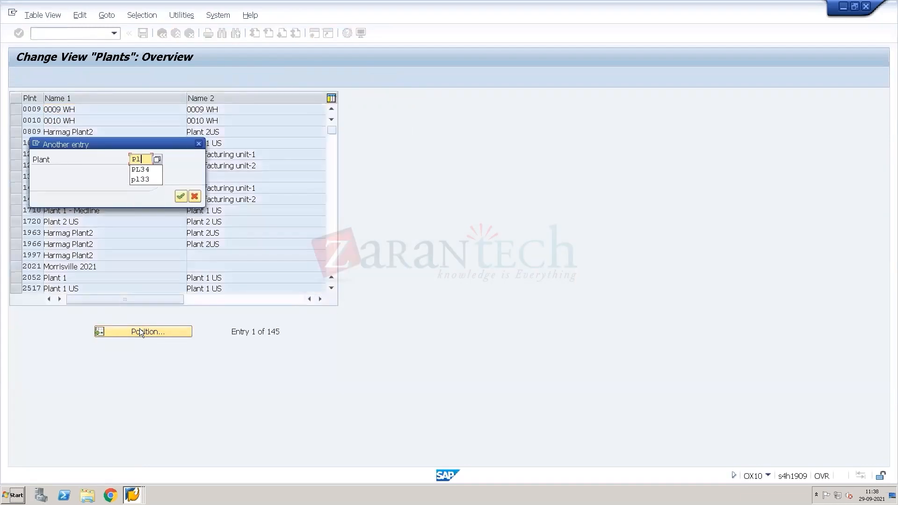
{"action": "key", "text": "Return"}
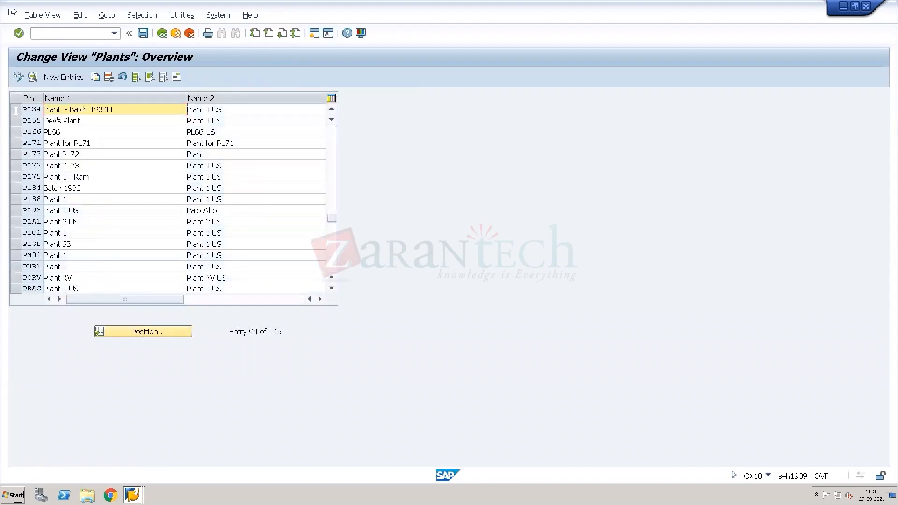
{"action": "left_click", "coordinate": [19, 113]}
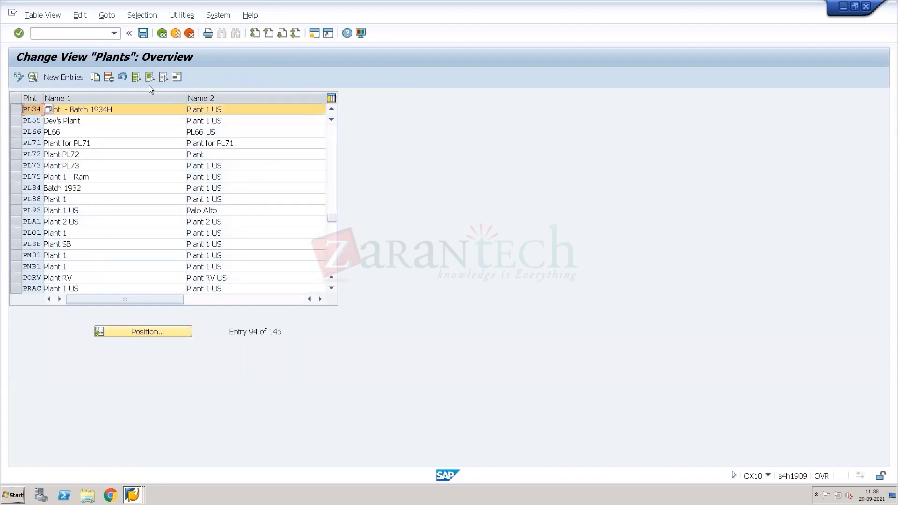
{"action": "left_click", "coordinate": [178, 77]}
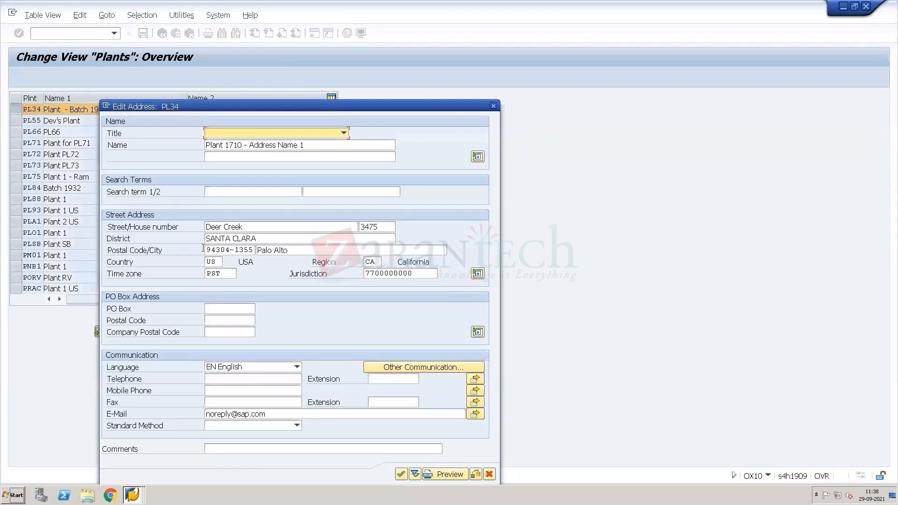
Step: Copy the street and house number from plant PL34's address into the new organization's street address
{"action": "left_click_drag", "start_coordinate": [267, 227], "coordinate": [204, 225]}
{"action": "key", "text": "ctrl+c"}
{"action": "left_click", "coordinate": [205, 227]}
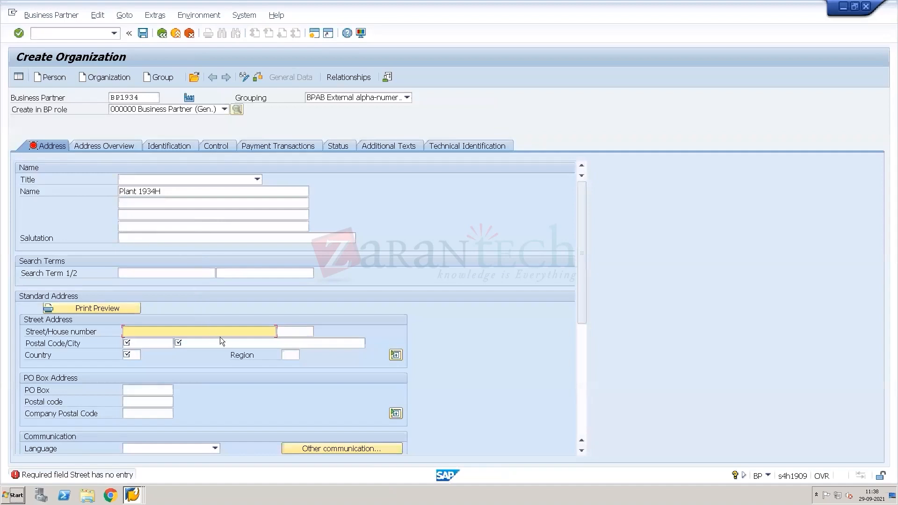
{"action": "key", "text": "ctrl+v"}
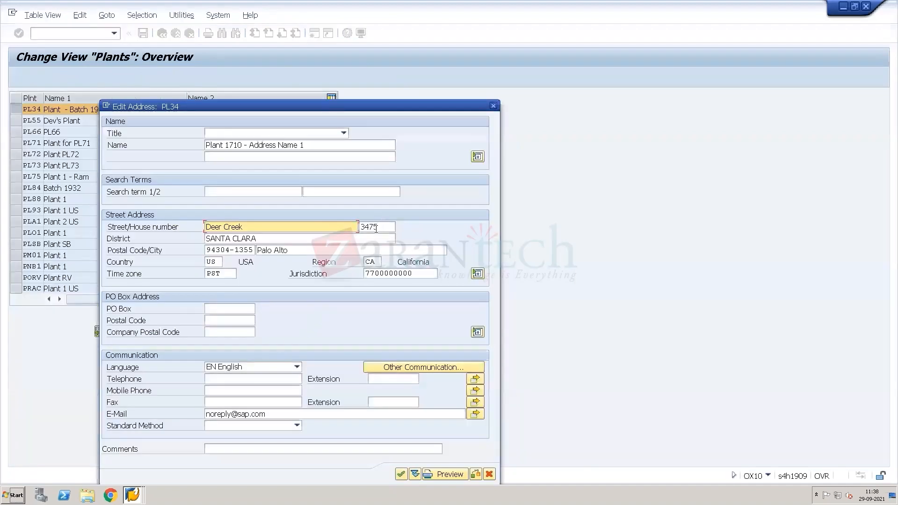
{"action": "left_click_drag", "start_coordinate": [381, 227], "coordinate": [359, 228]}
{"action": "key", "text": "ctrl+c"}
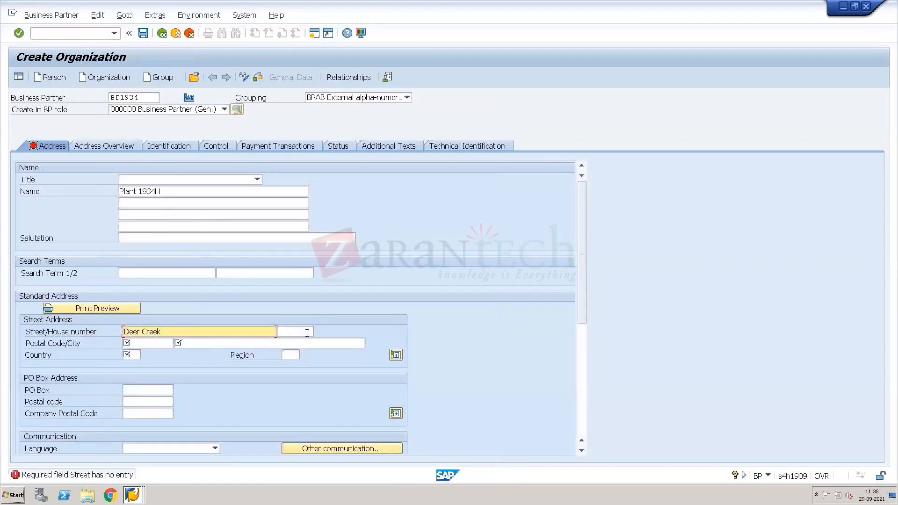
{"action": "left_click", "coordinate": [307, 332]}
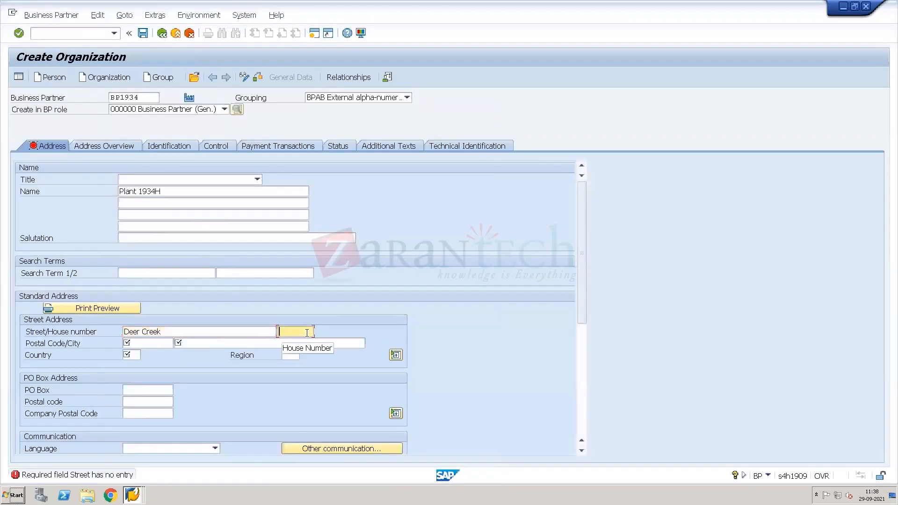
{"action": "key", "text": "ctrl+v"}
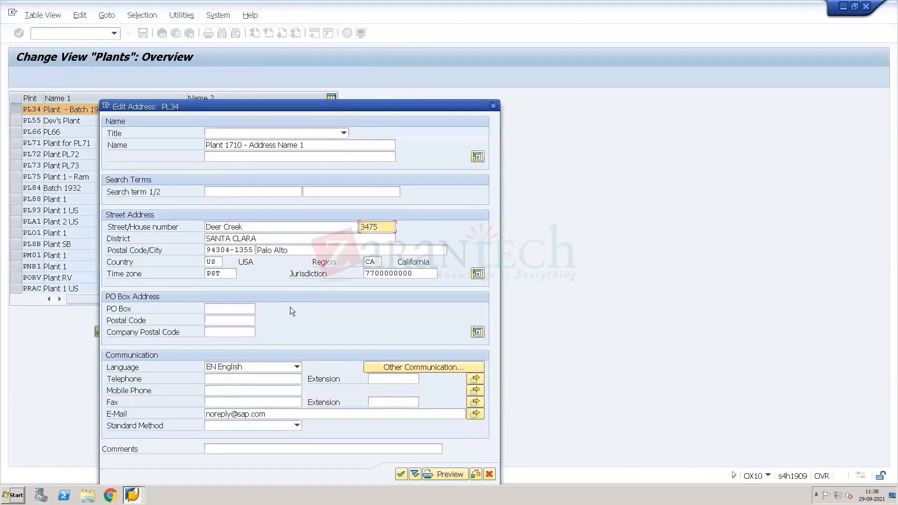
Step: Copy the city from plant PL34's address into the new organization's city field
{"action": "left_click_drag", "start_coordinate": [272, 239], "coordinate": [192, 229]}
{"action": "key", "text": "ctrl+c"}
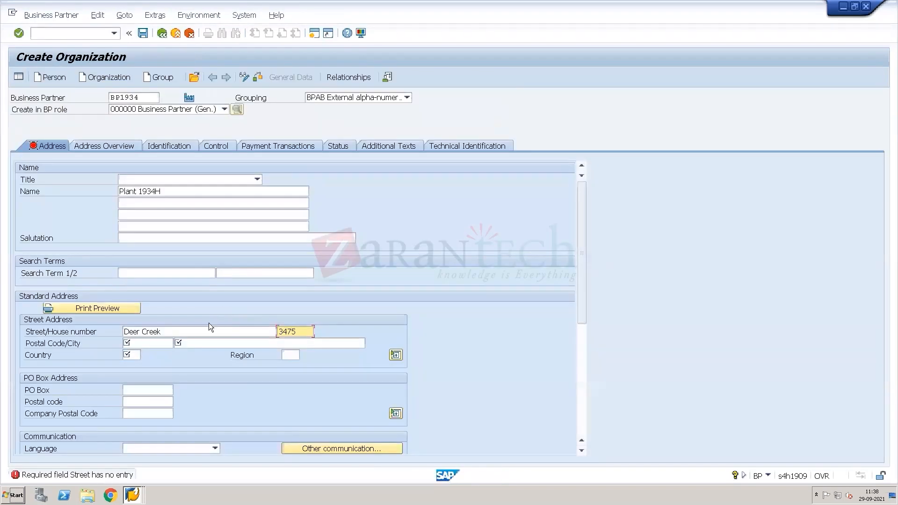
{"action": "left_click", "coordinate": [180, 342]}
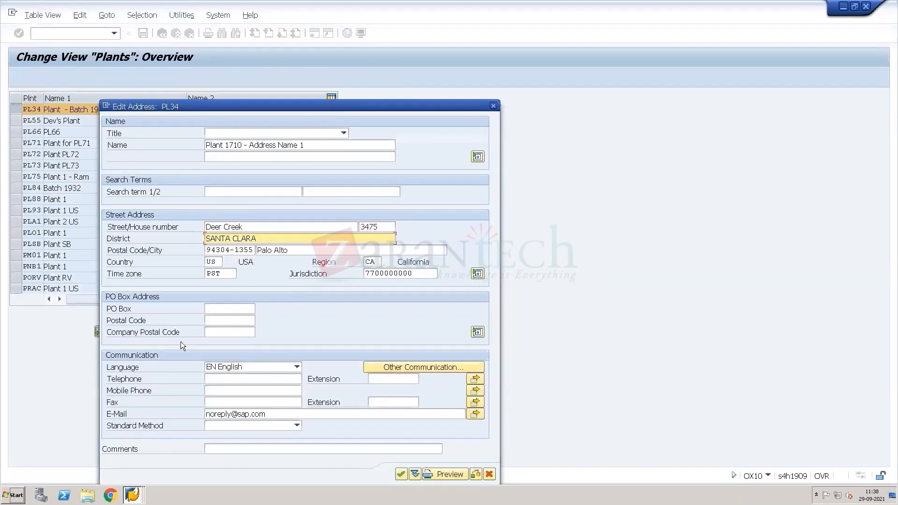
{"action": "left_click_drag", "start_coordinate": [295, 253], "coordinate": [255, 249]}
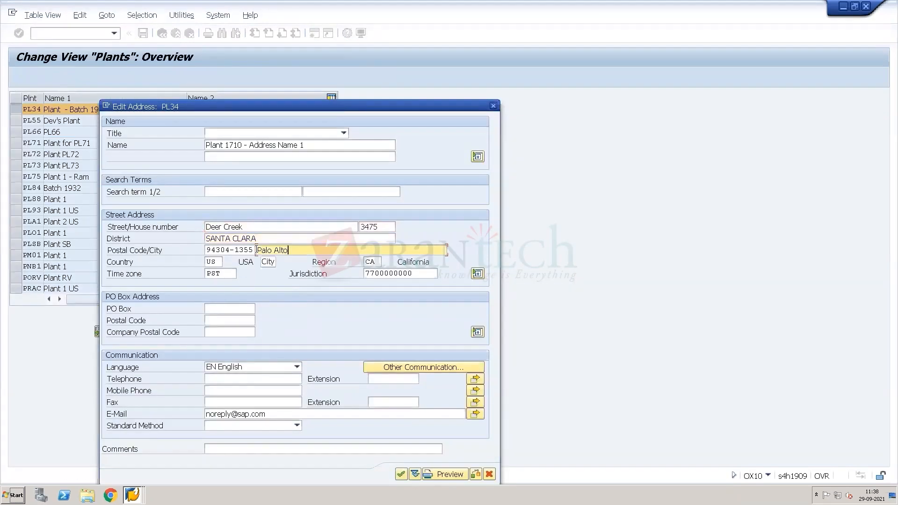
{"action": "key", "text": "alt+Tab"}
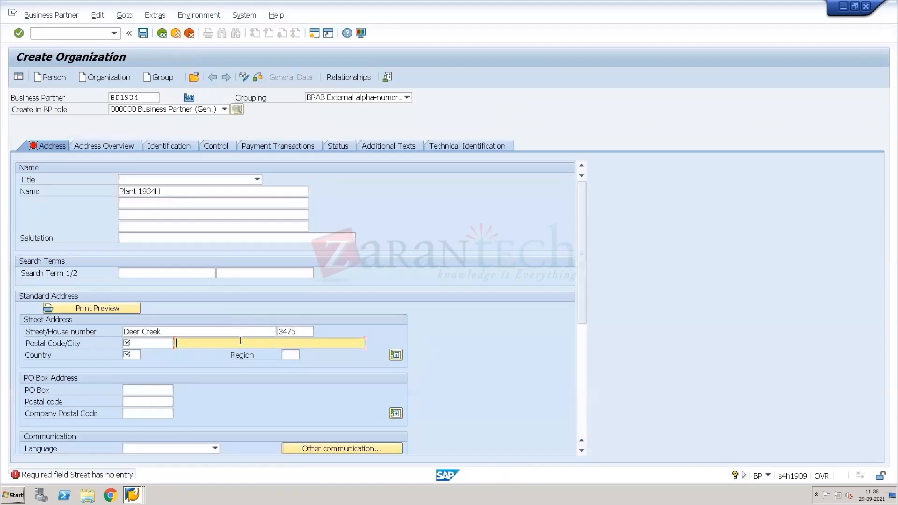
{"action": "key", "text": "ctrl+v"}
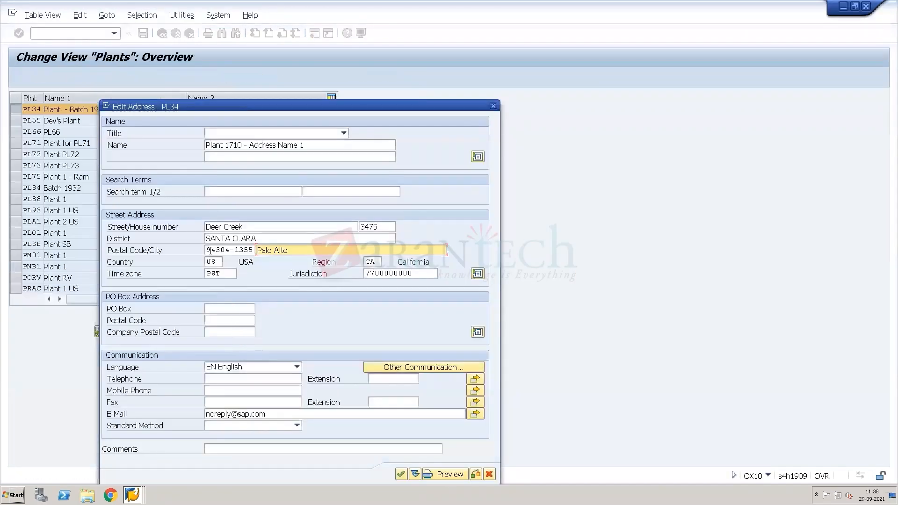
Step: Copy the postal code from plant PL34's address into the new organization's postal code field
{"action": "left_click_drag", "start_coordinate": [207, 249], "coordinate": [253, 255]}
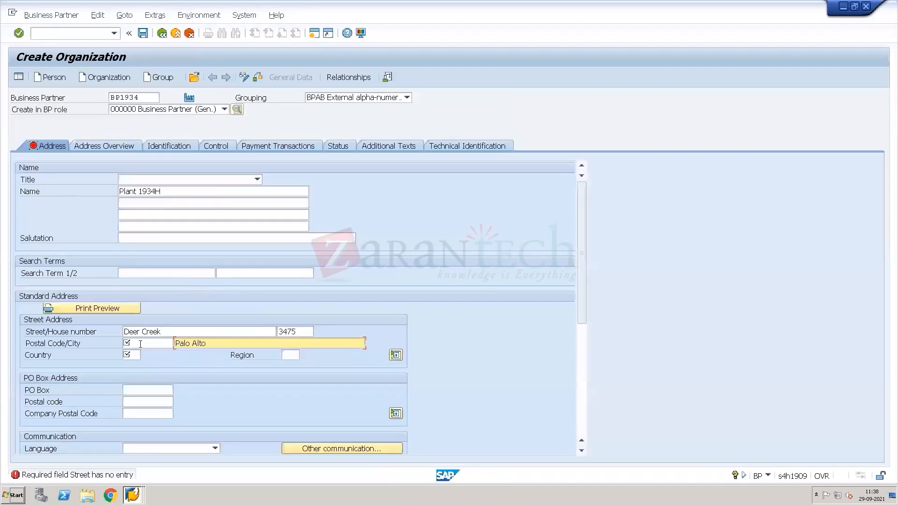
{"action": "left_click", "coordinate": [141, 344]}
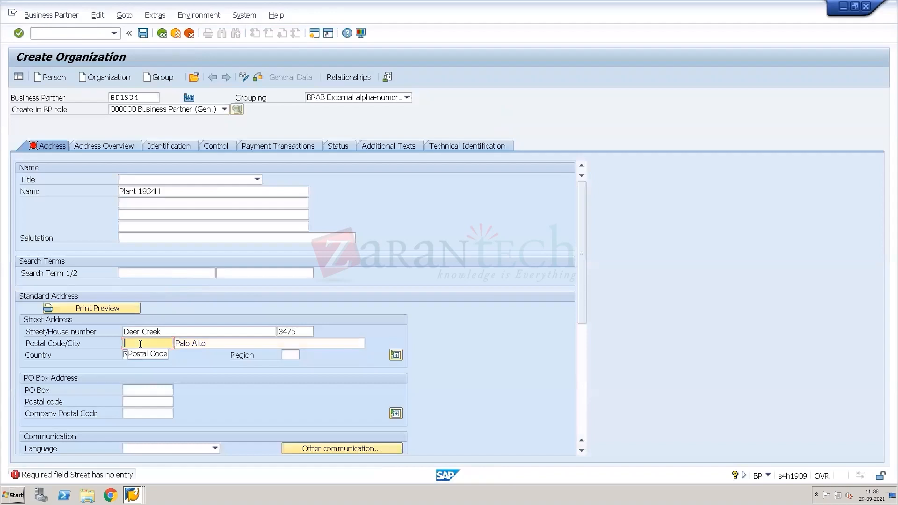
{"action": "key", "text": "ctrl+v"}
{"action": "key", "text": "alt+Tab"}
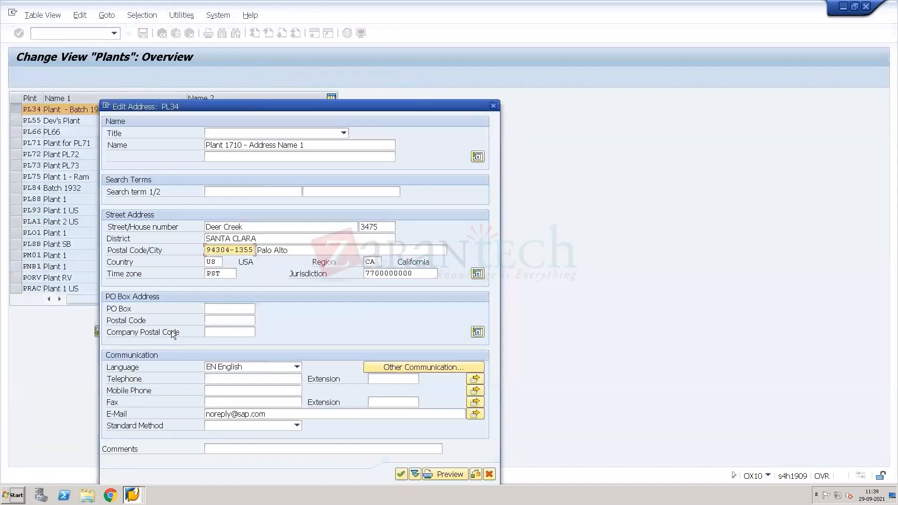
{"action": "key", "text": "alt+Tab"}
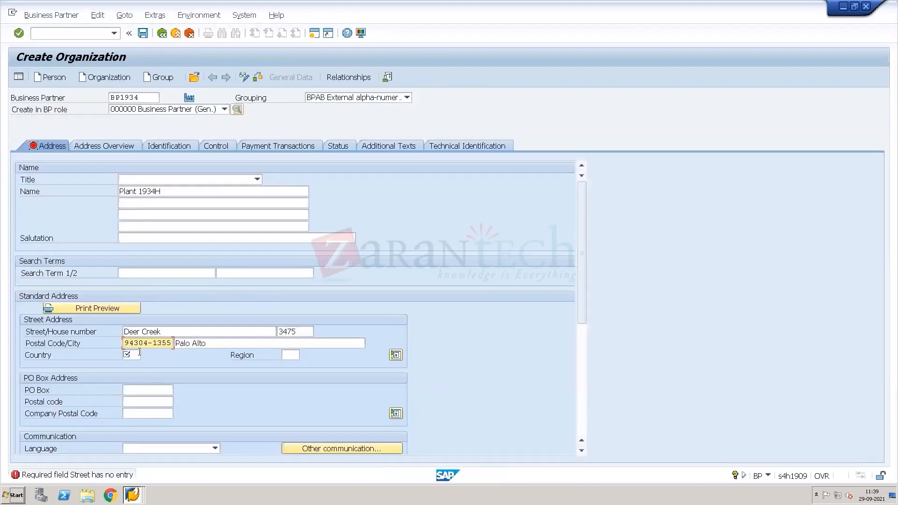
Step: Set the organization's country to US and its region to CA
{"action": "left_click", "coordinate": [139, 354]}
{"action": "type", "text": "US"}
{"action": "key", "text": "Return"}
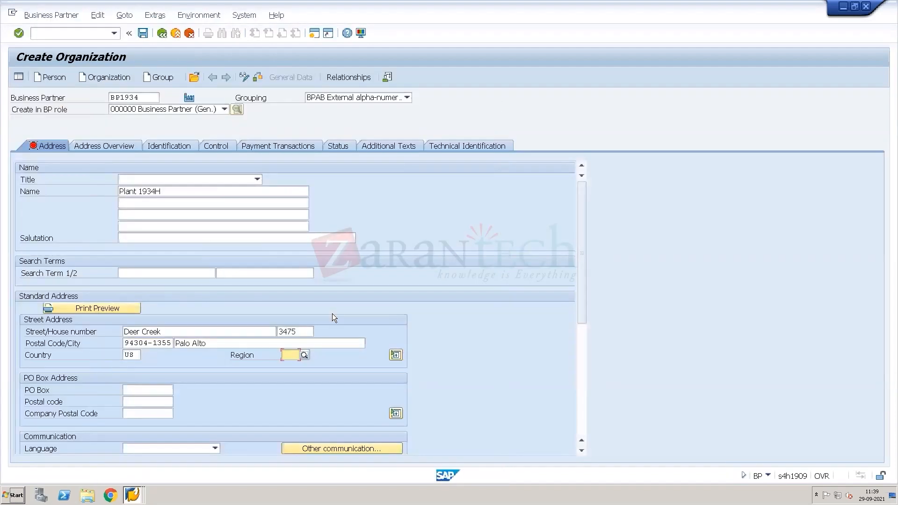
{"action": "type", "text": "CA"}
{"action": "key", "text": "Return"}
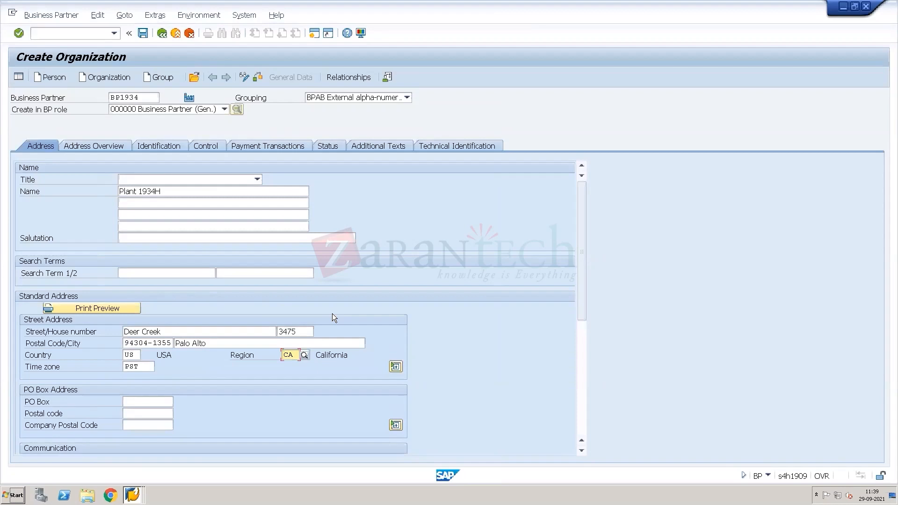
Step: Set the communication language to EN English and try to save the business partner
{"action": "left_click", "coordinate": [583, 424]}
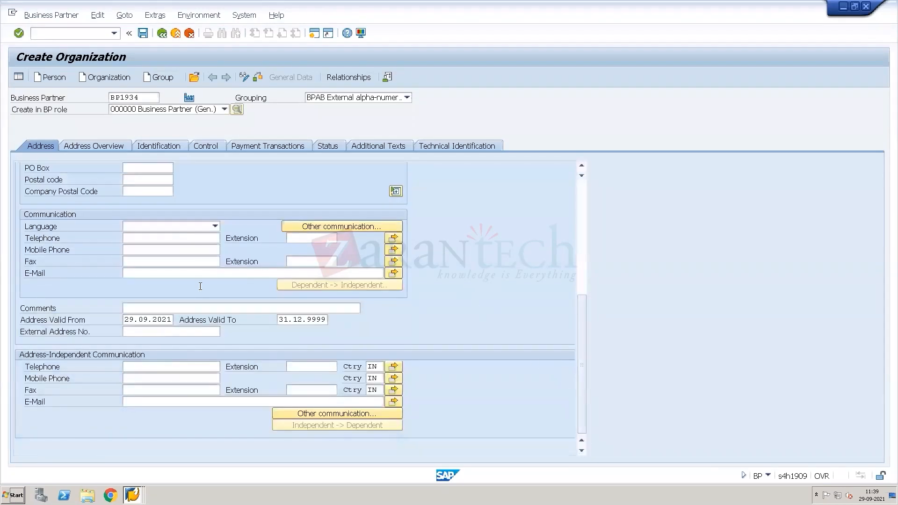
{"action": "left_click", "coordinate": [180, 228]}
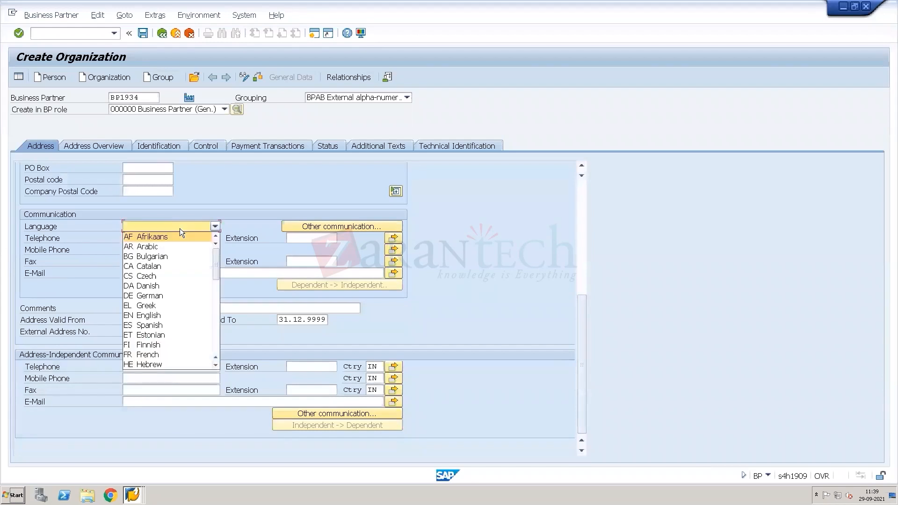
{"action": "key", "text": "e"}
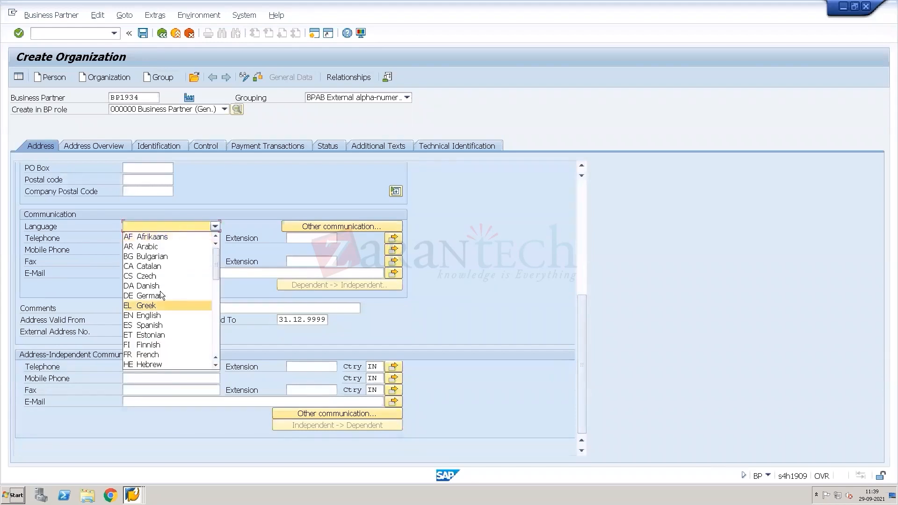
{"action": "left_click", "coordinate": [149, 316]}
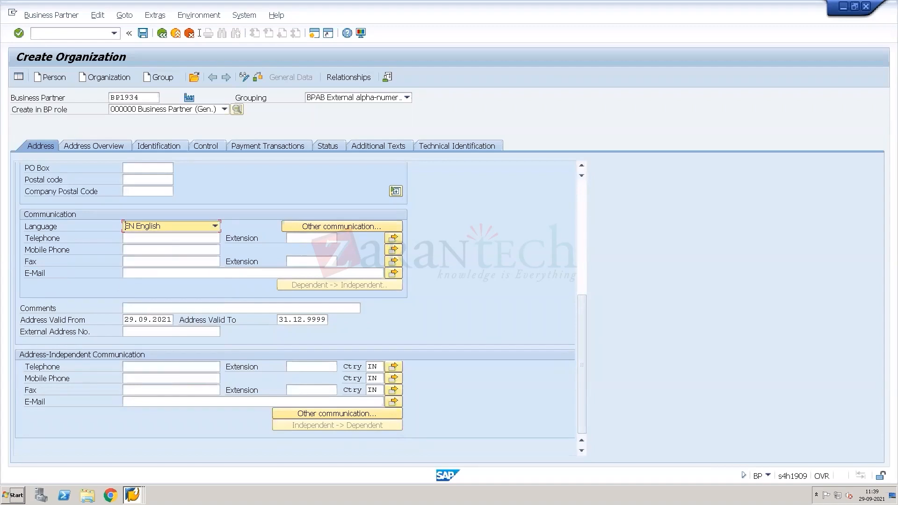
{"action": "left_click", "coordinate": [144, 35]}
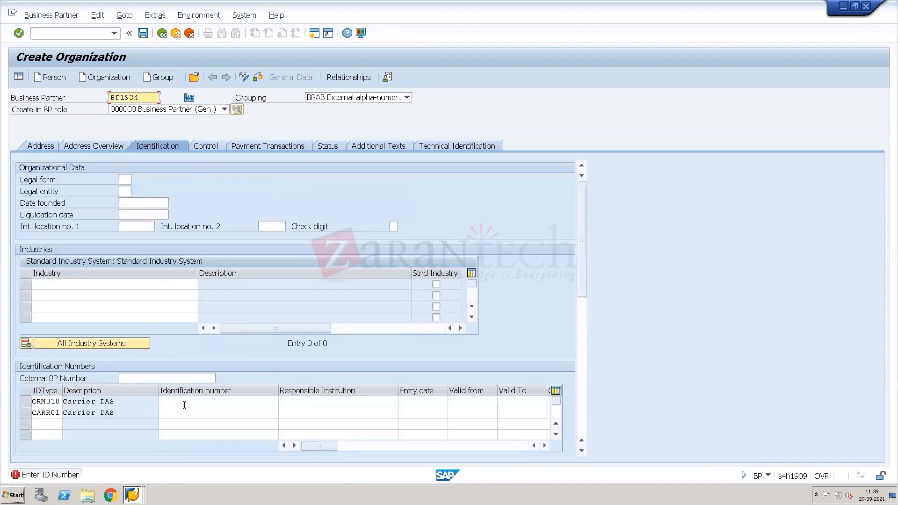
Step: Delete the CARR01 row from the business partner's identification numbers and try to delete the CRM010 row as well
{"action": "left_click", "coordinate": [185, 405]}
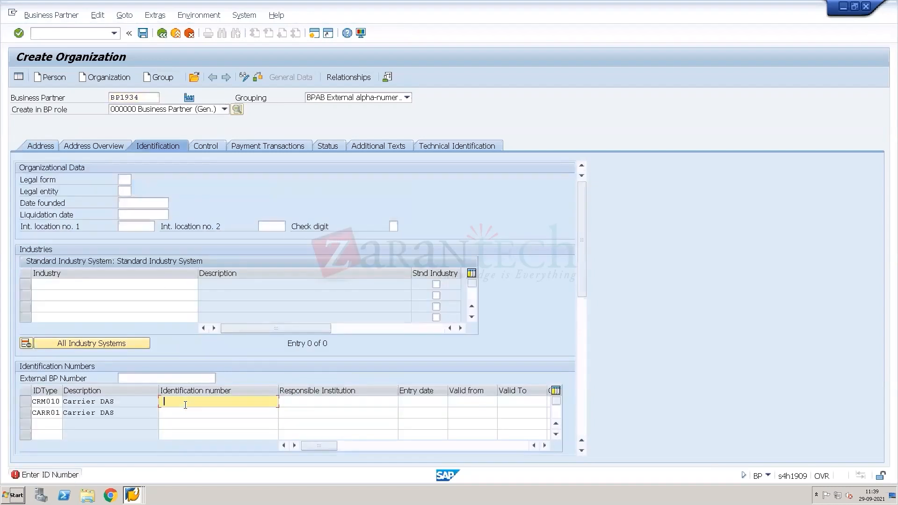
{"action": "left_click", "coordinate": [27, 410]}
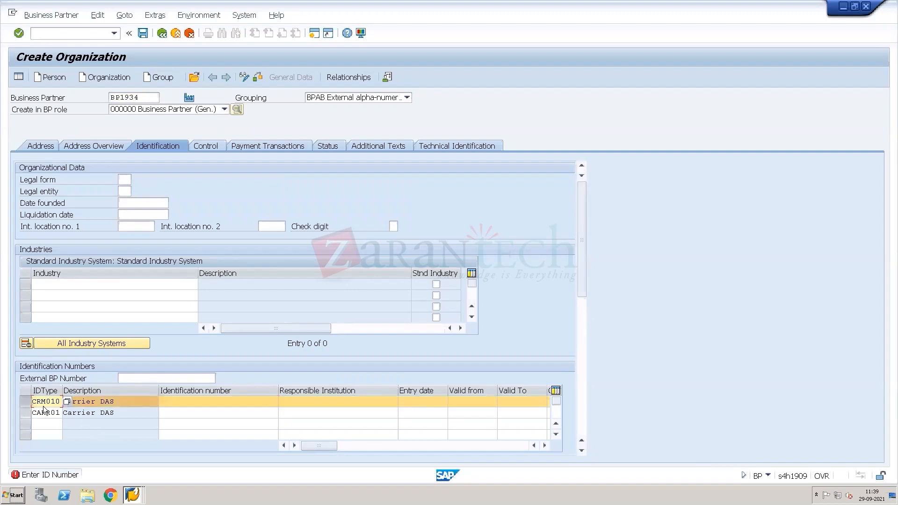
{"action": "left_click", "coordinate": [584, 415]}
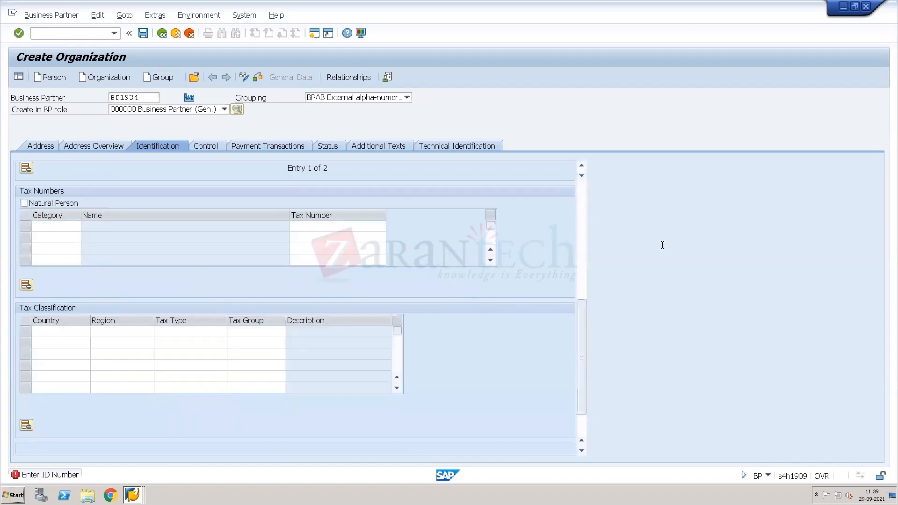
{"action": "left_click", "coordinate": [581, 168]}
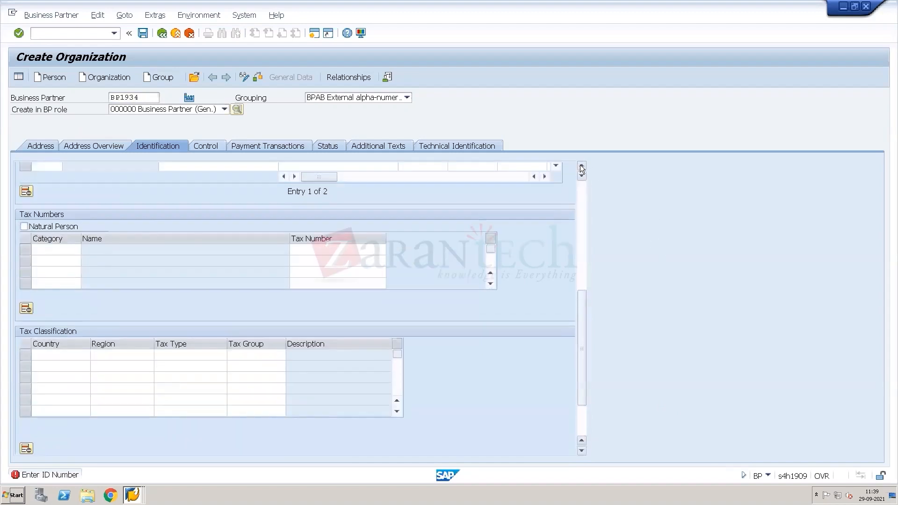
{"action": "left_click", "coordinate": [581, 169]}
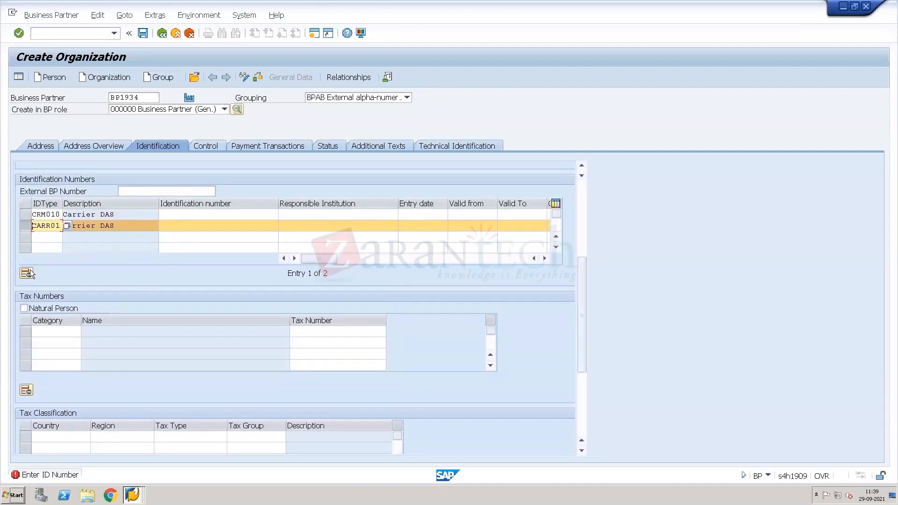
{"action": "key", "text": "Return"}
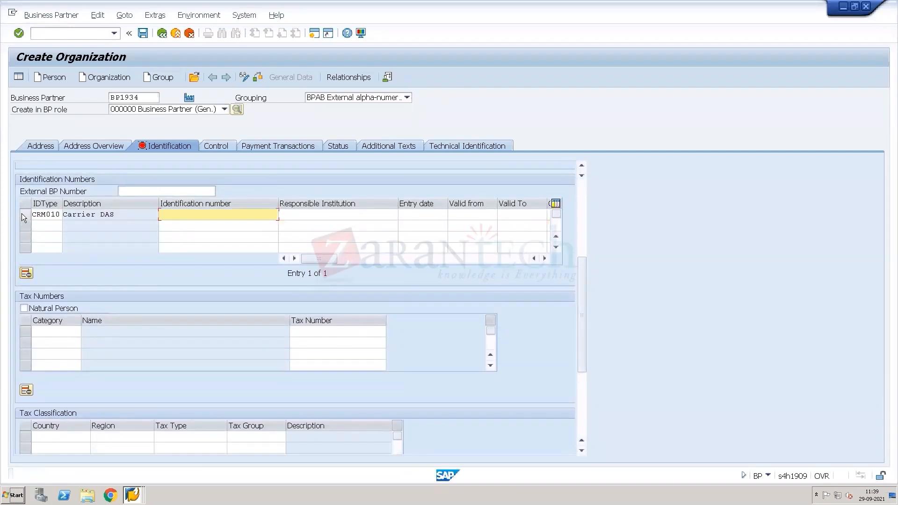
{"action": "left_click", "coordinate": [21, 213]}
{"action": "left_click", "coordinate": [26, 273]}
{"action": "left_click", "coordinate": [26, 273]}
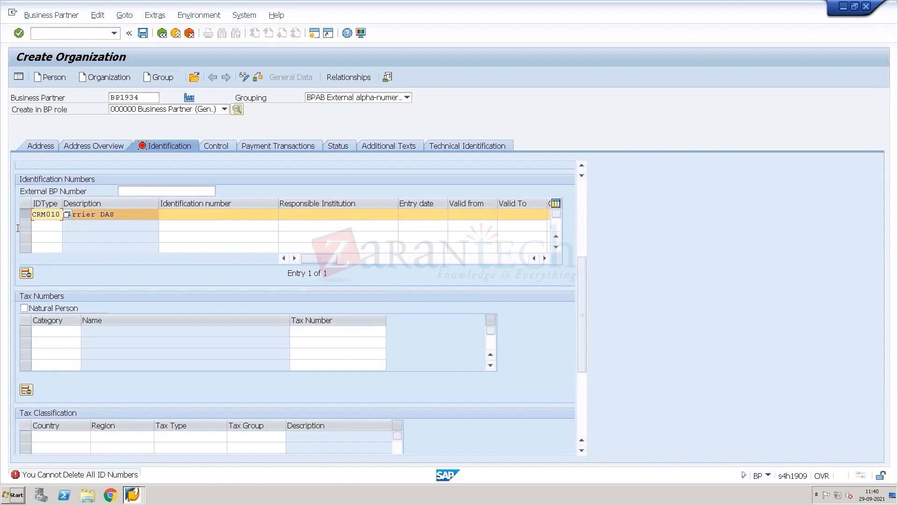
{"action": "left_click", "coordinate": [51, 227]}
{"action": "left_click", "coordinate": [67, 226]}
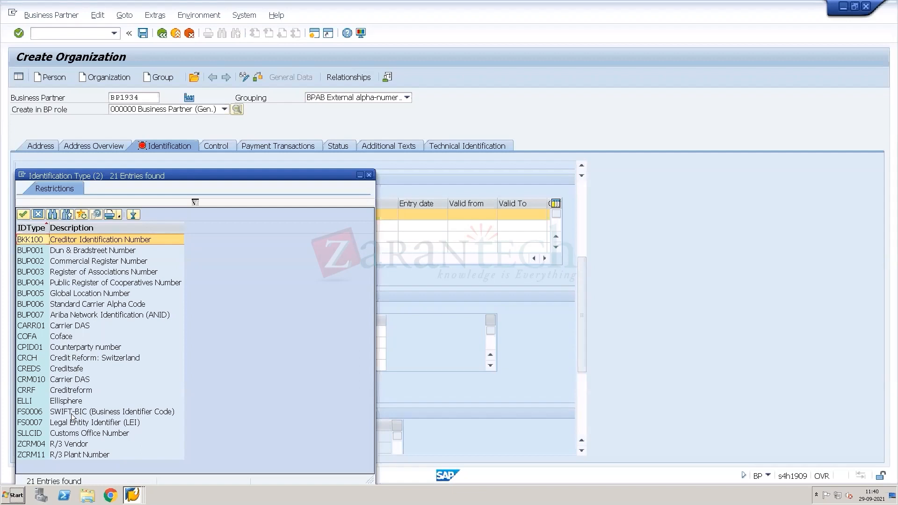
{"action": "double_click", "coordinate": [69, 444]}
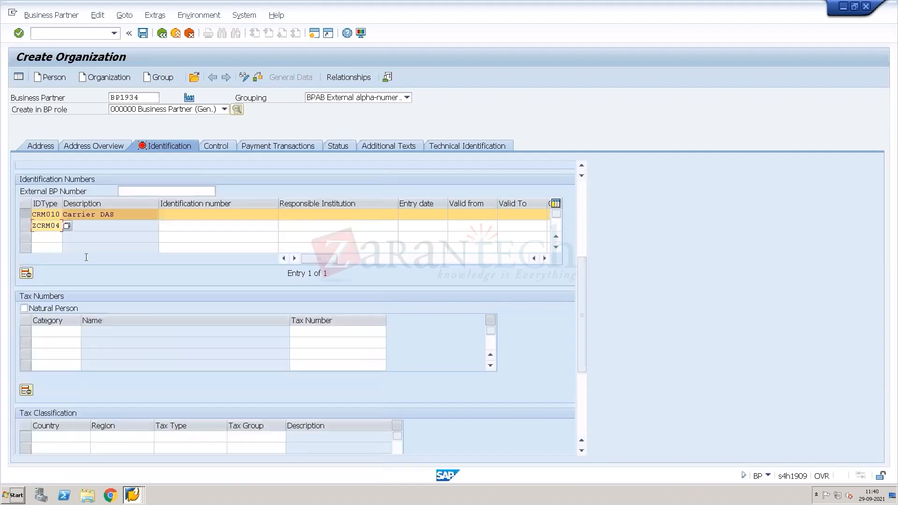
{"action": "key", "text": "BackSpace"}
{"action": "key", "text": "BackSpace"}
{"action": "key", "text": "BackSpace"}
{"action": "key", "text": "BackSpace"}
{"action": "key", "text": "BackSpace"}
{"action": "key", "text": "BackSpace"}
{"action": "key", "text": "Return"}
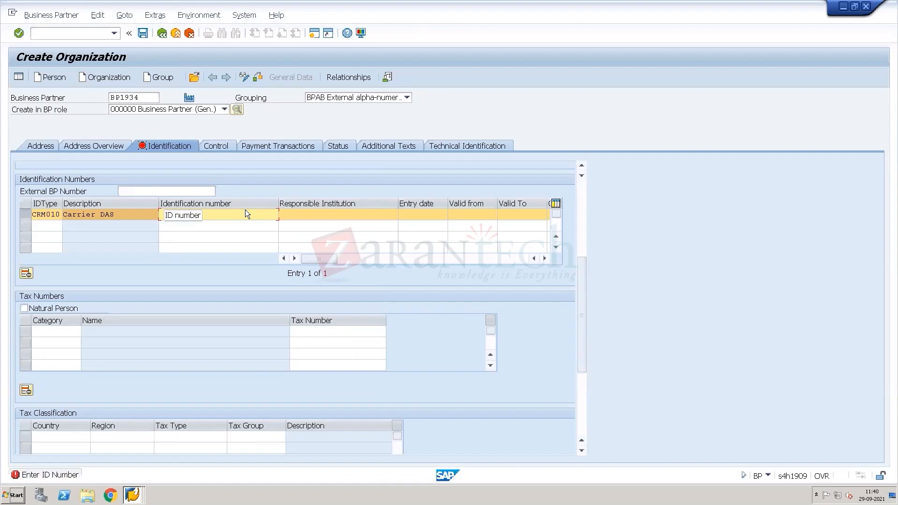
Step: Enter BP1934 as the identification number for the CRM010 Carrier DAS row and save the new business partner
{"action": "type", "text": "BP"}
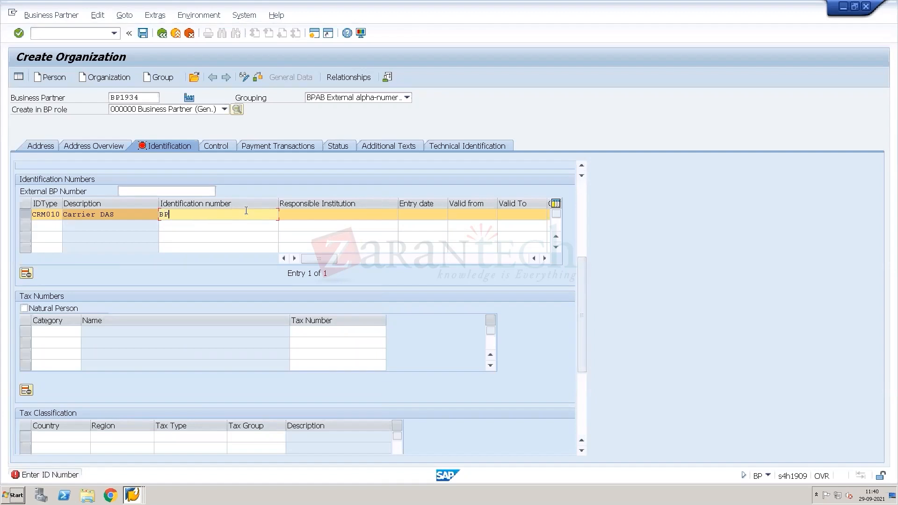
{"action": "type", "text": "1934"}
{"action": "key", "text": "Return"}
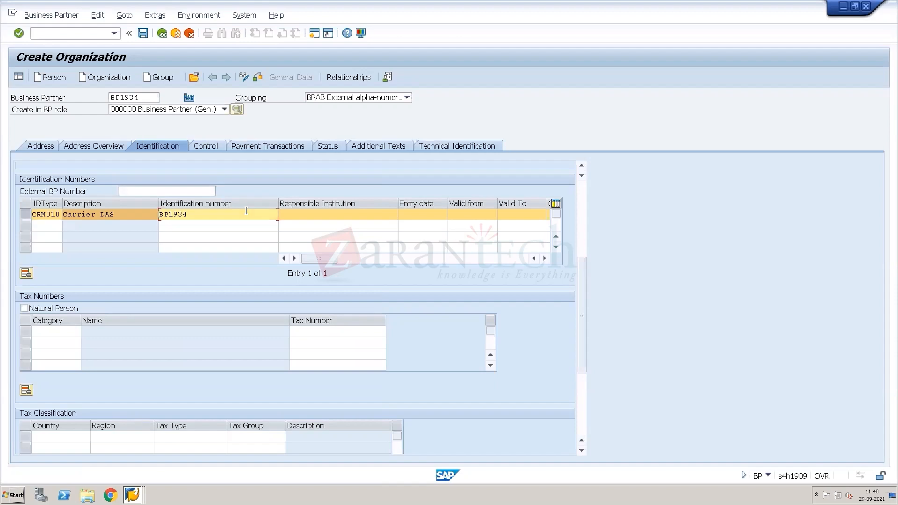
{"action": "key", "text": "Return"}
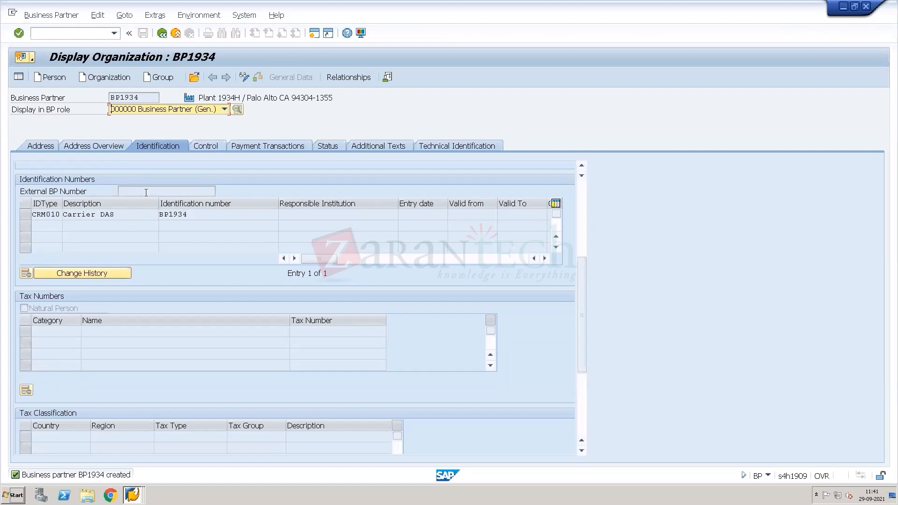
Step: Switch business partner BP1934 to change mode, show its address data and open the list of BP roles
{"action": "left_click", "coordinate": [247, 78]}
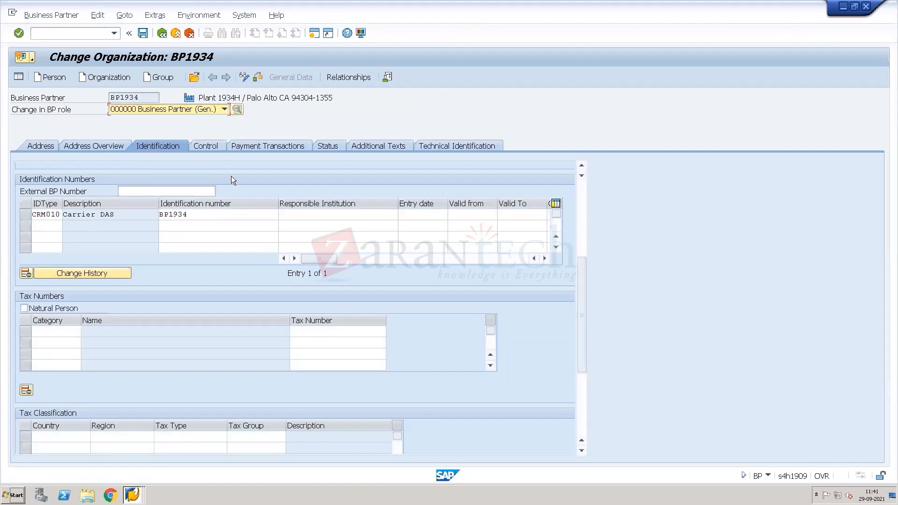
{"action": "left_click", "coordinate": [36, 146]}
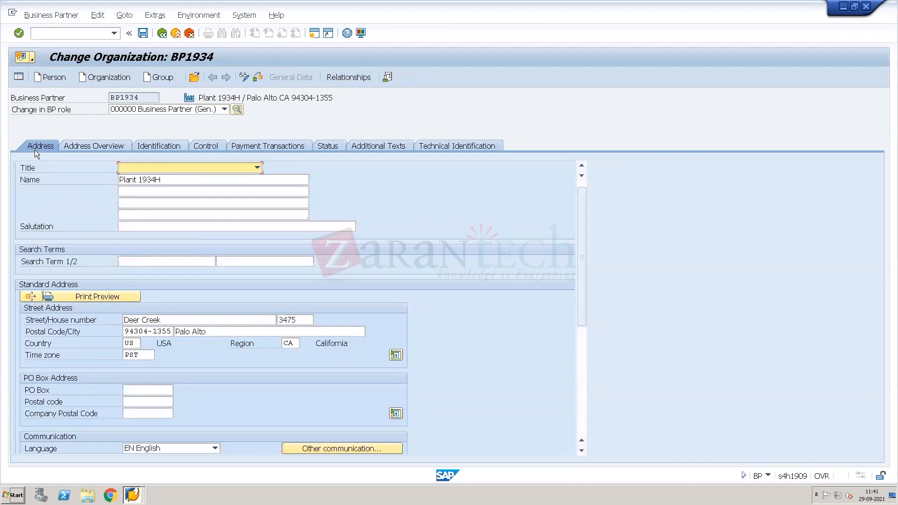
{"action": "left_click", "coordinate": [225, 109]}
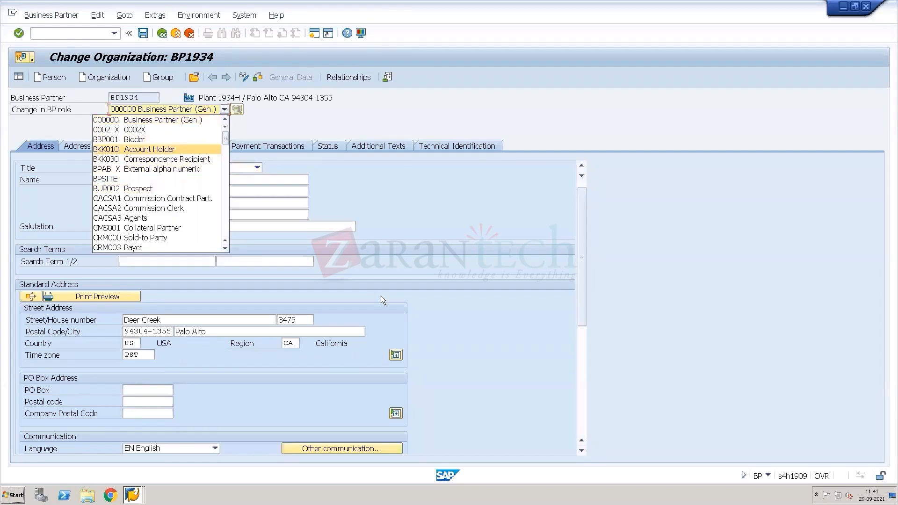
Step: Switch to the PowerPoint slides and review the ERP configuration prerequisites and the warehouse number creation steps
{"action": "key", "text": "ctrl+alt+Break"}
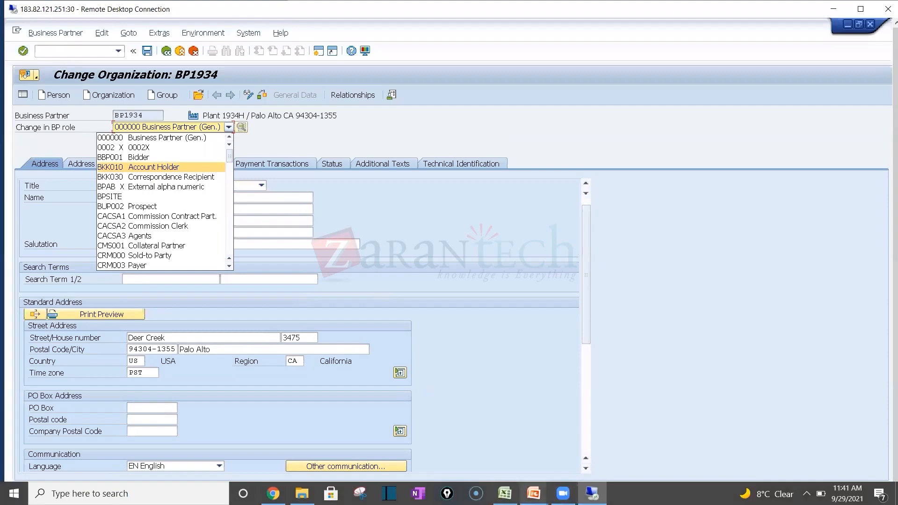
{"action": "left_click", "coordinate": [534, 493]}
{"action": "left_click", "coordinate": [579, 451]}
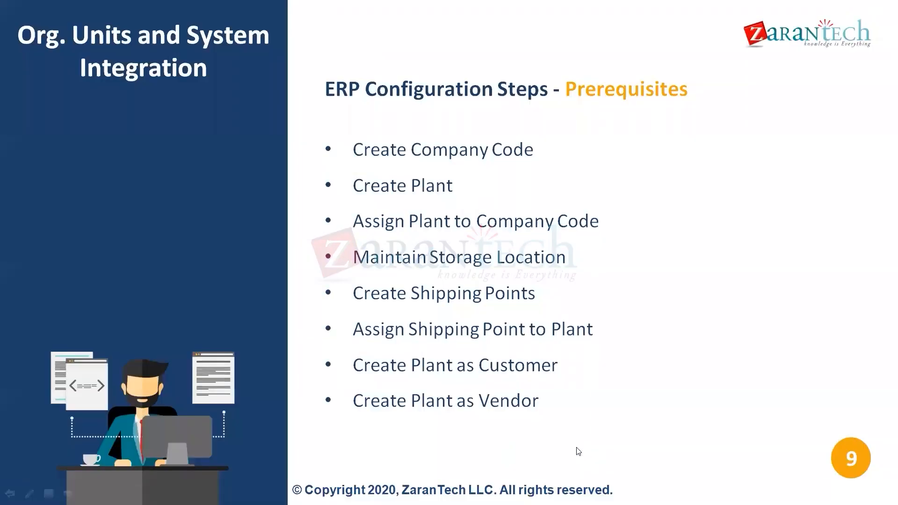
{"action": "left_click", "coordinate": [578, 451]}
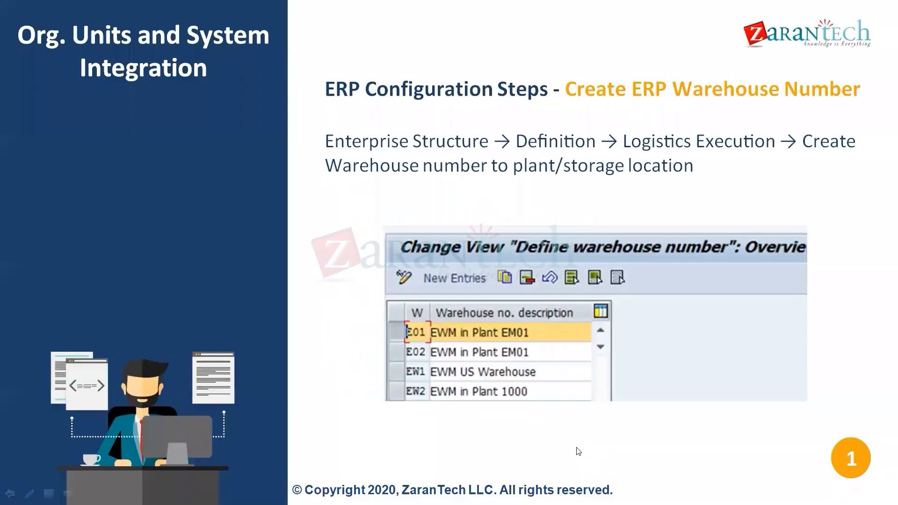
{"action": "key", "text": "Right"}
{"action": "key", "text": "Right"}
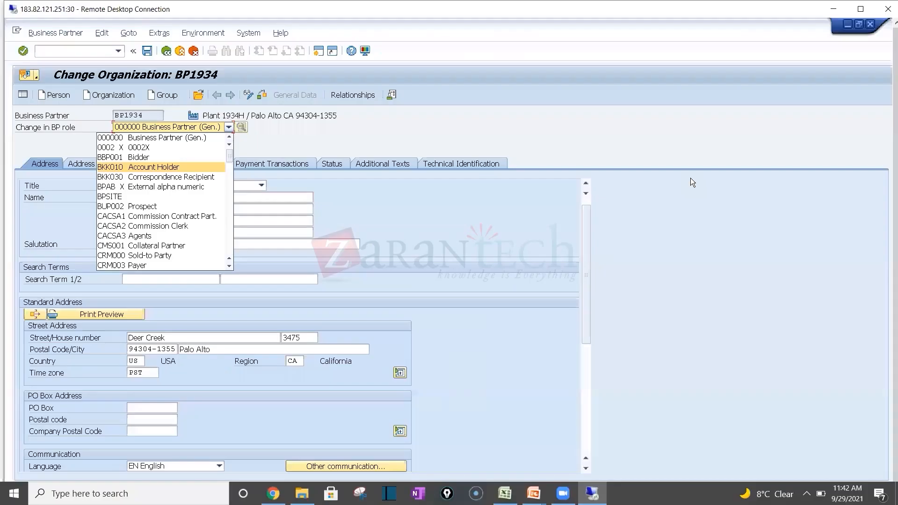
Step: Add the role FLVN00 FI Supplier to business partner BP1934
{"action": "left_click", "coordinate": [227, 235]}
{"action": "left_click", "coordinate": [226, 234]}
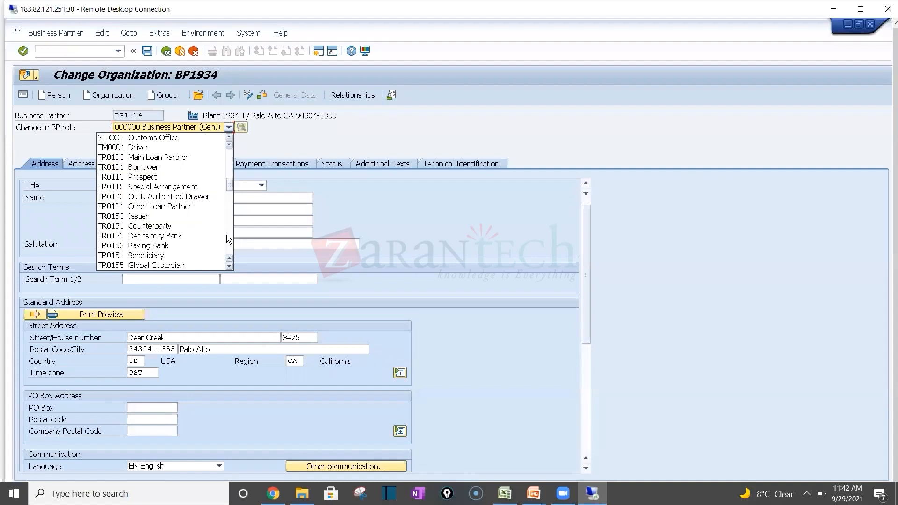
{"action": "left_click", "coordinate": [227, 156]}
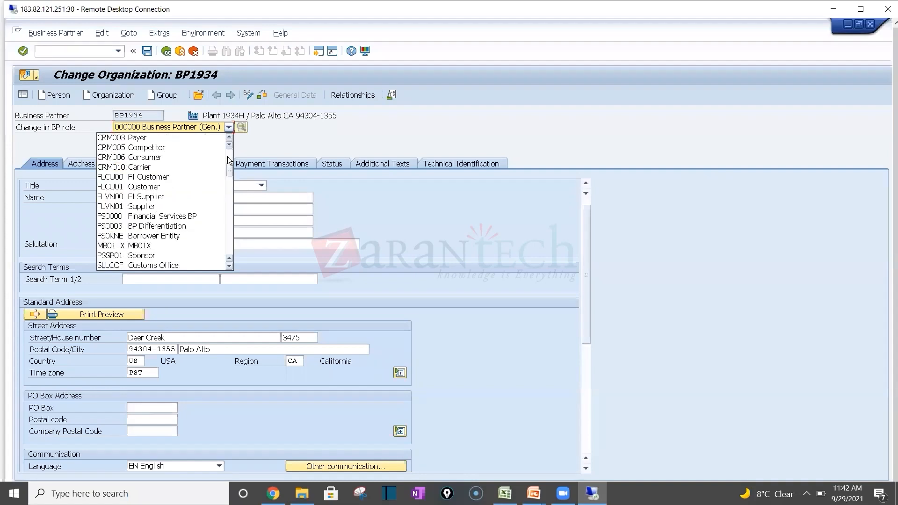
{"action": "left_click", "coordinate": [120, 196]}
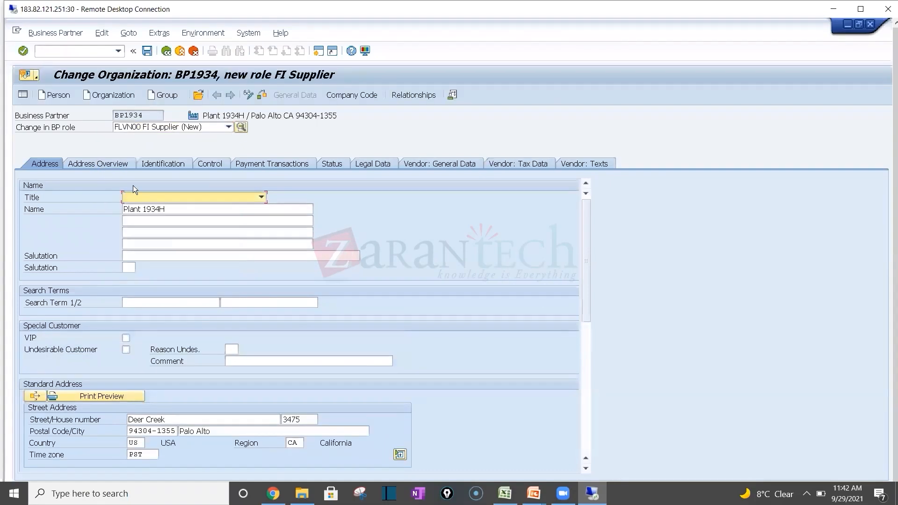
Step: Enter BP1934 as the external vendor number in the vendor general data, and check the remaining general and tax data
{"action": "left_click", "coordinate": [437, 164]}
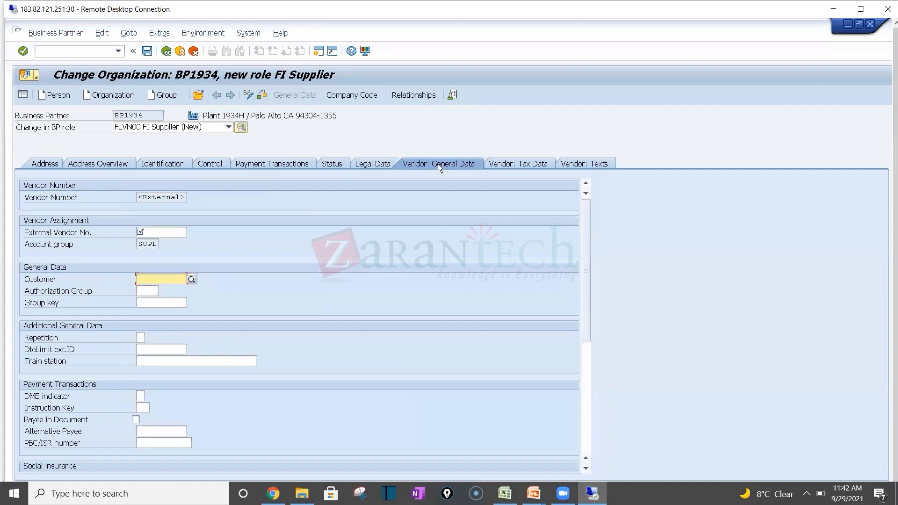
{"action": "left_click", "coordinate": [169, 230]}
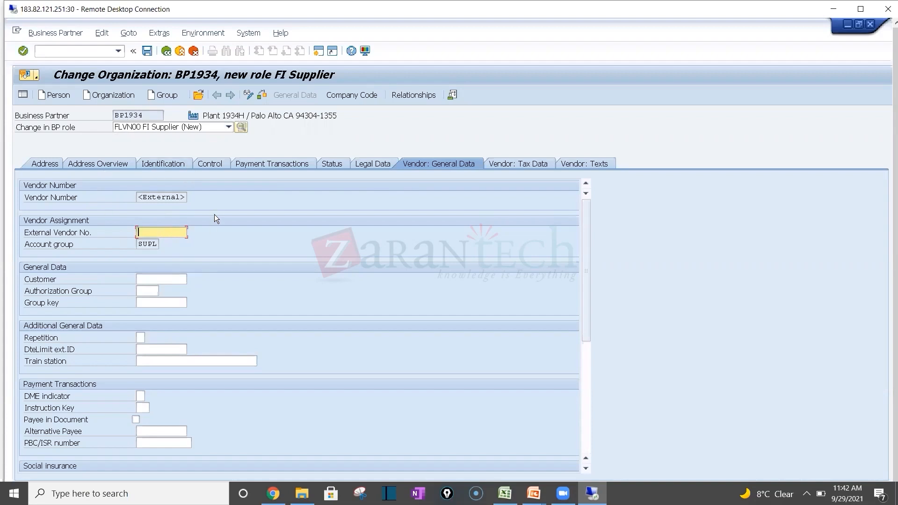
{"action": "type", "text": "BP1934"}
{"action": "key", "text": "Return"}
{"action": "left_click", "coordinate": [587, 409]}
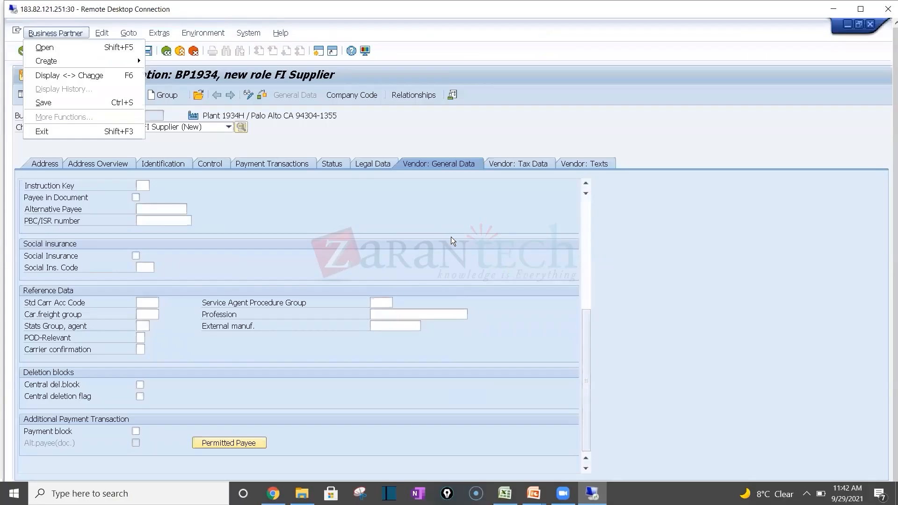
{"action": "left_click", "coordinate": [451, 236]}
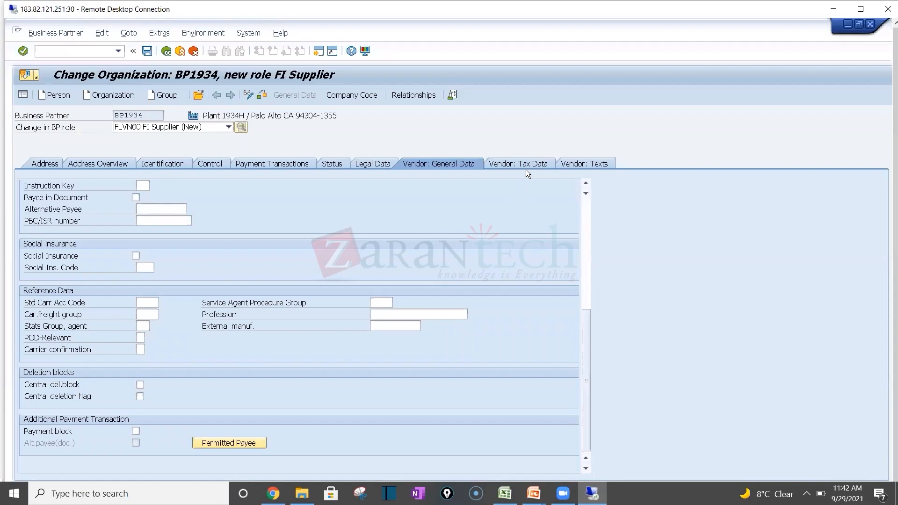
{"action": "left_click", "coordinate": [532, 161]}
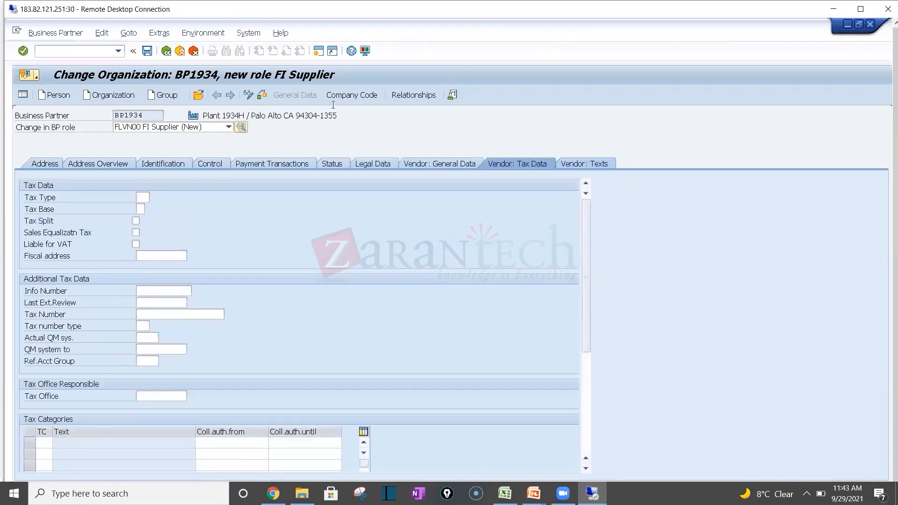
Step: Create the vendor's data for company code 1710 with reconciliation account 21100000 Payables Domestic
{"action": "left_click", "coordinate": [358, 94]}
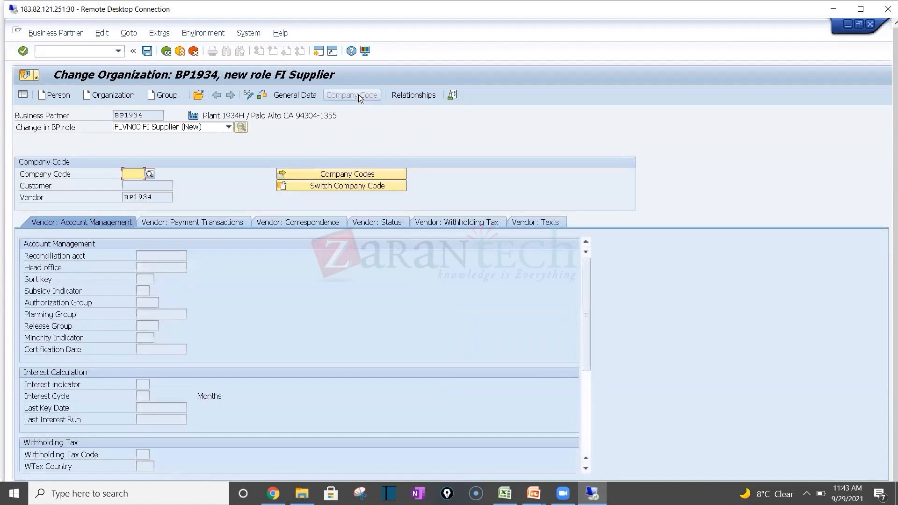
{"action": "type", "text": "1710"}
{"action": "key", "text": "Return"}
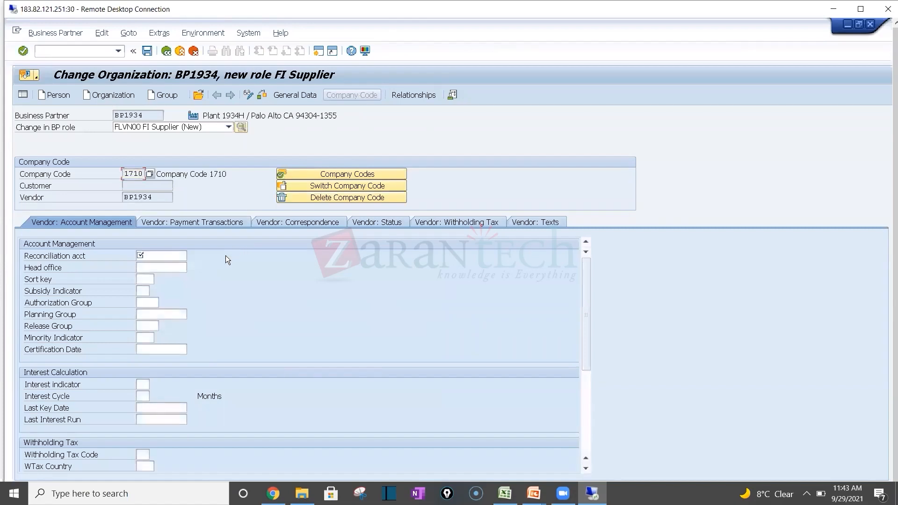
{"action": "left_click", "coordinate": [172, 257]}
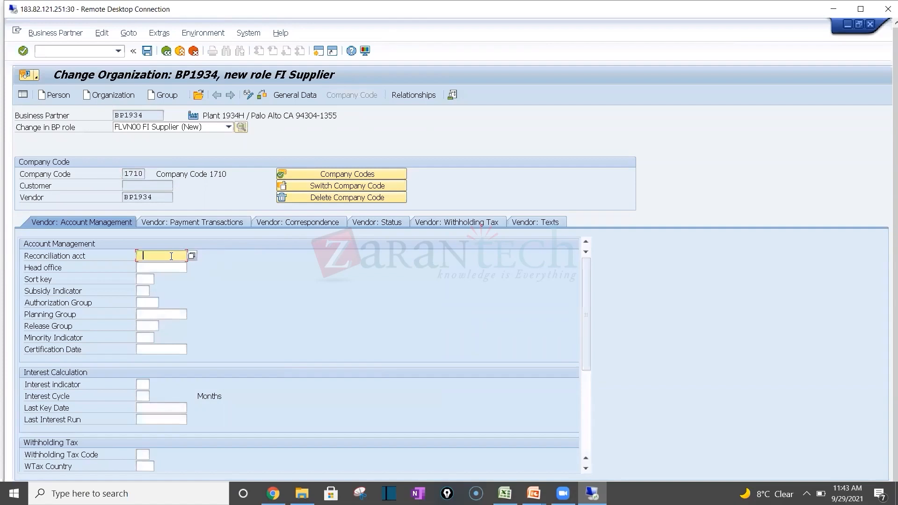
{"action": "left_click", "coordinate": [192, 255]}
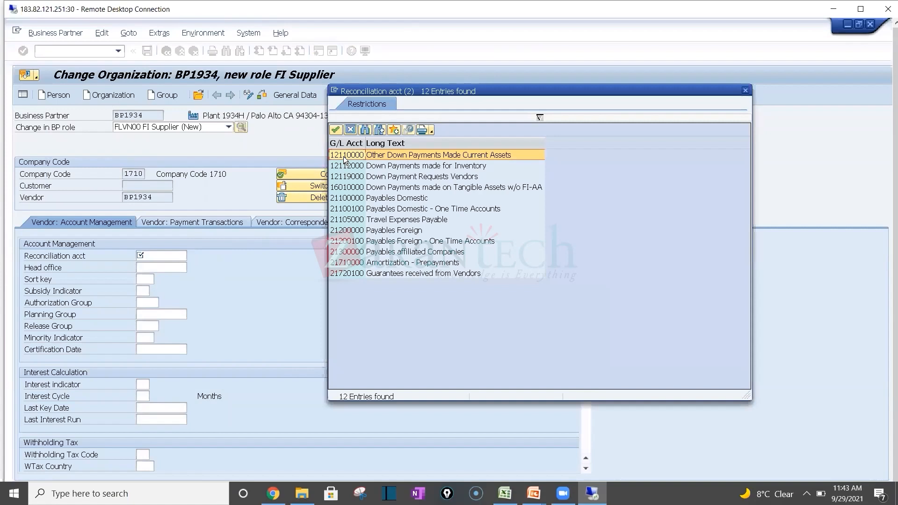
{"action": "double_click", "coordinate": [351, 197]}
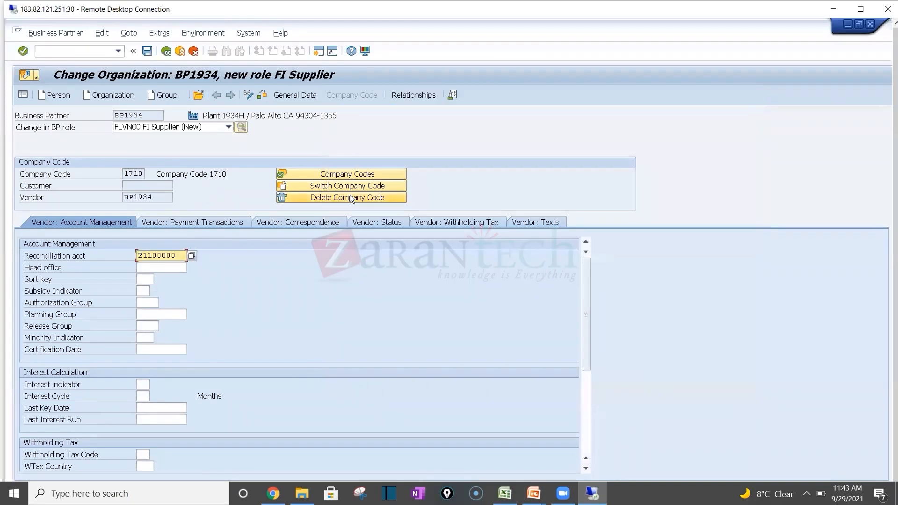
Step: Check the vendor's remaining company code data and save the FI Supplier role
{"action": "left_click", "coordinate": [215, 222]}
{"action": "left_click", "coordinate": [274, 223]}
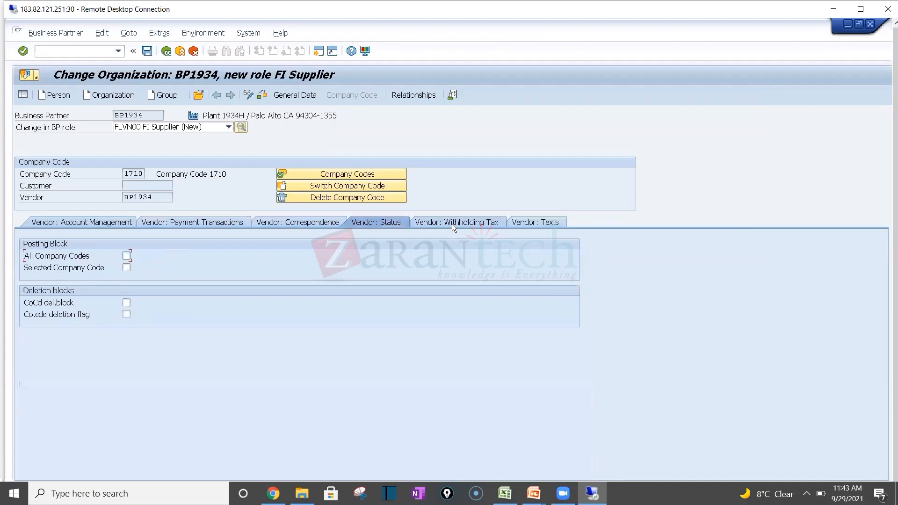
{"action": "left_click", "coordinate": [147, 52]}
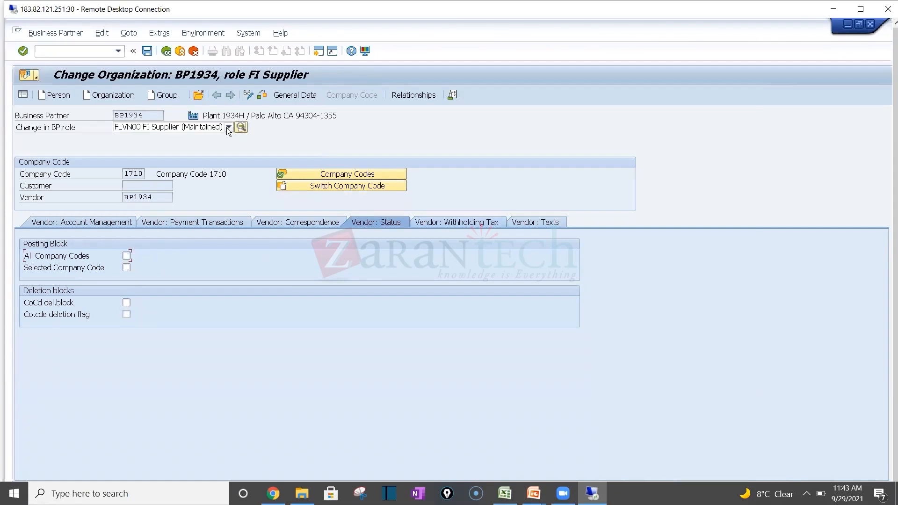
Step: Add the role FLVN01 Supplier to business partner BP1934 and assign plant PL34 in its vendor general data
{"action": "left_click", "coordinate": [227, 127]}
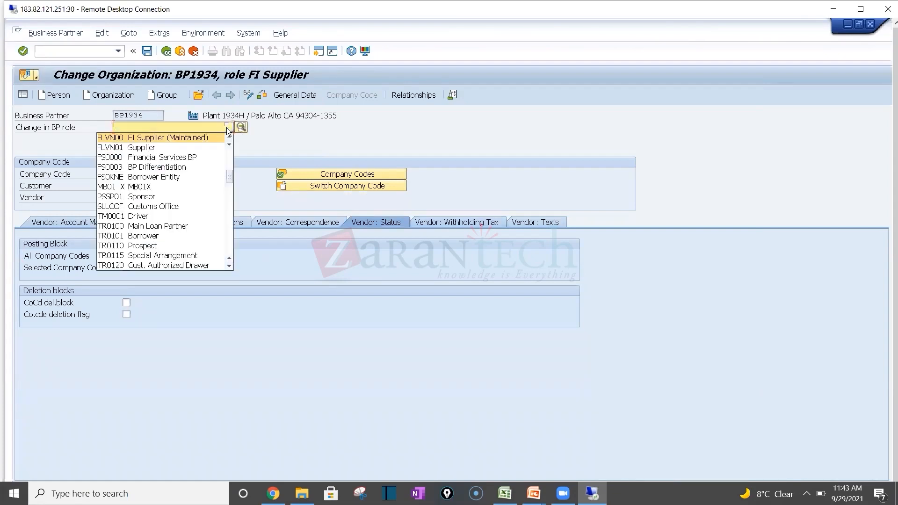
{"action": "left_click", "coordinate": [163, 147]}
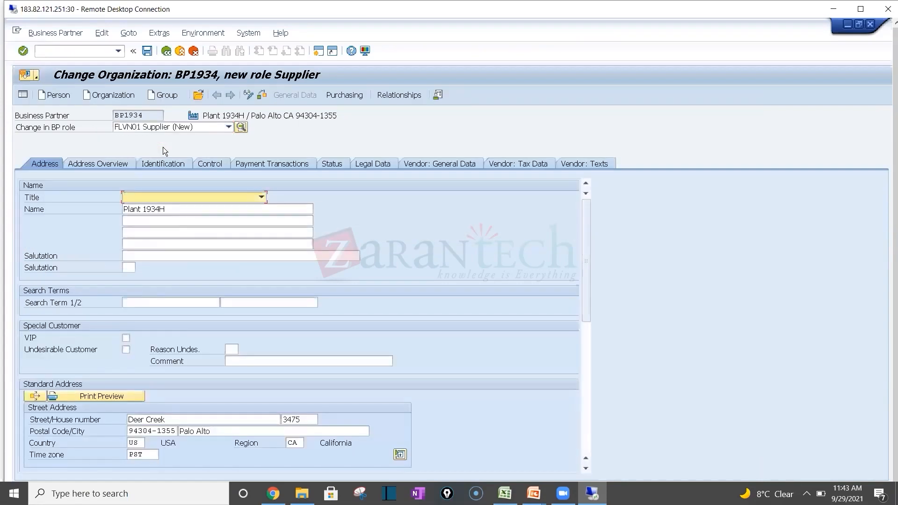
{"action": "left_click", "coordinate": [436, 166]}
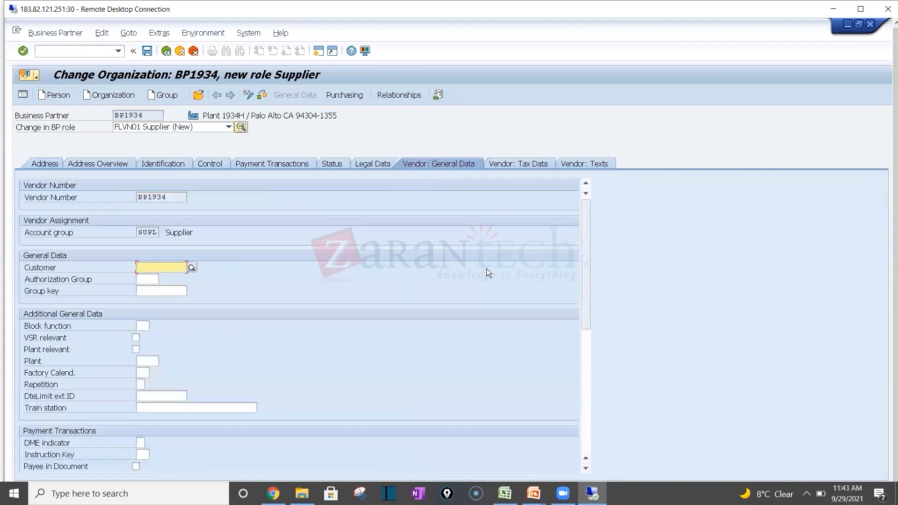
{"action": "left_click", "coordinate": [157, 361]}
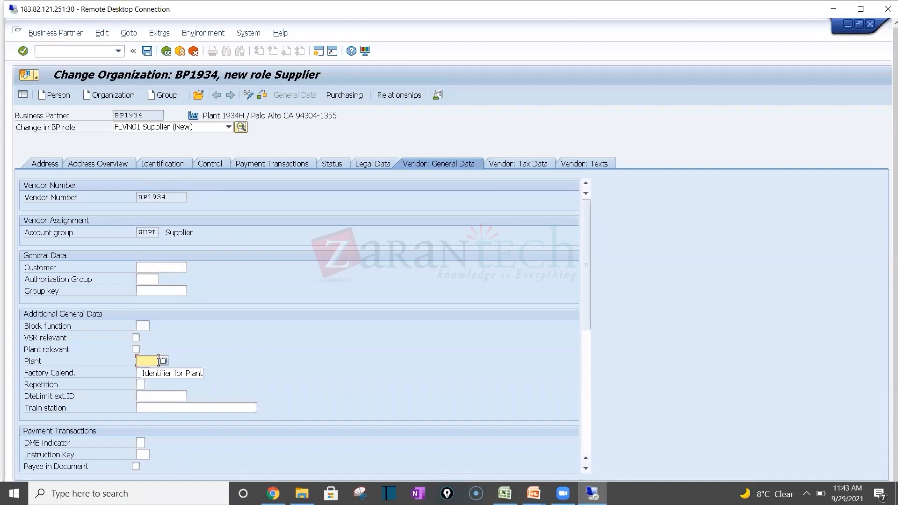
{"action": "left_click", "coordinate": [533, 493]}
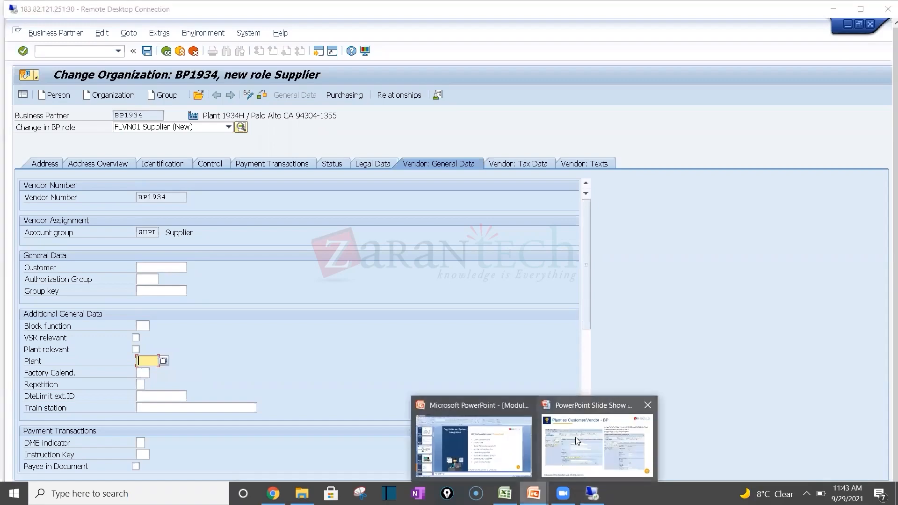
{"action": "left_click", "coordinate": [597, 445]}
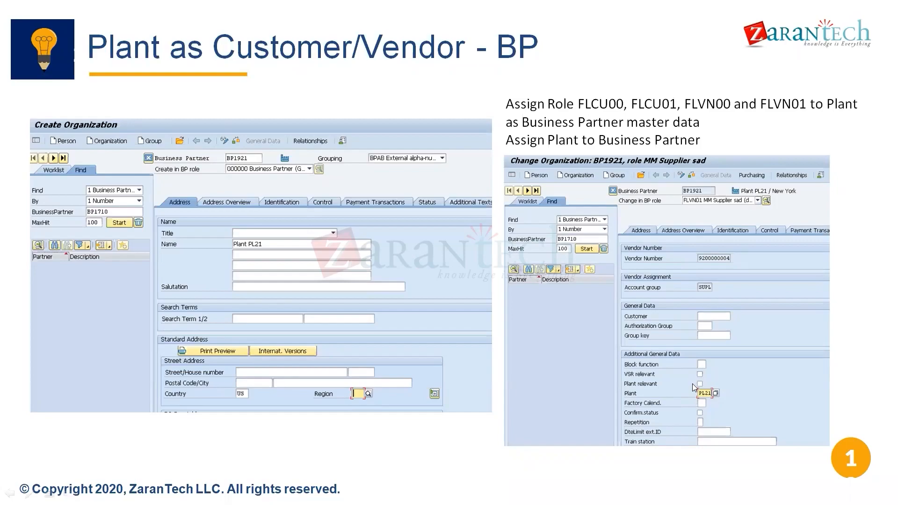
{"action": "key", "text": "alt+Tab"}
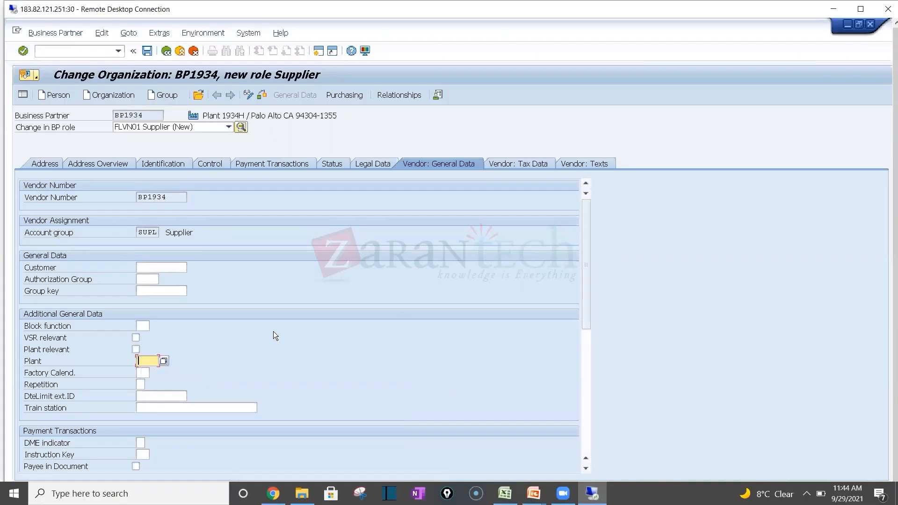
{"action": "type", "text": "PL34"}
{"action": "key", "text": "Return"}
Step: Create the supplier's purchasing data for purchasing organization PO34
{"action": "left_click", "coordinate": [342, 96]}
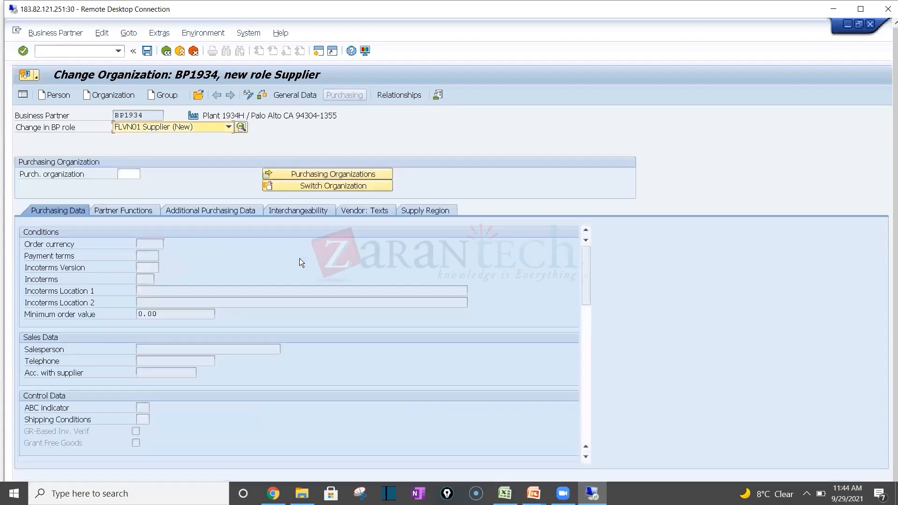
{"action": "left_click", "coordinate": [124, 172]}
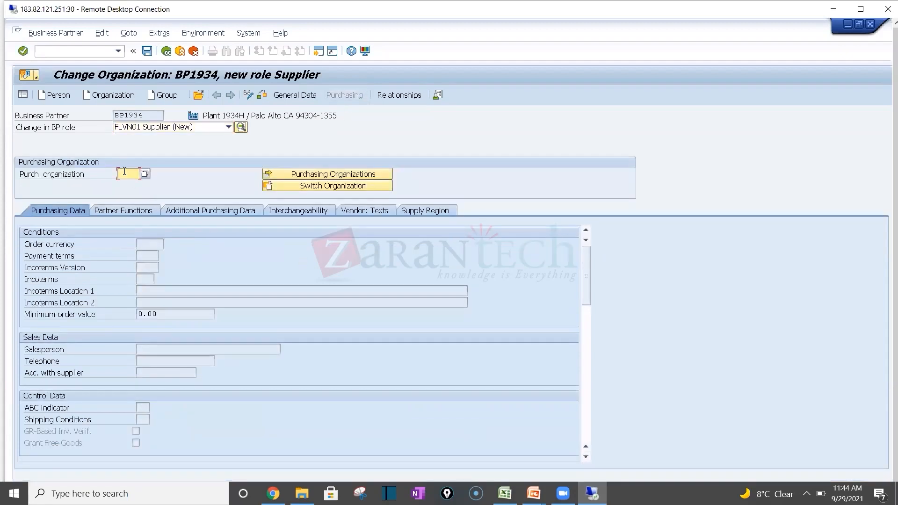
{"action": "type", "text": "P"}
{"action": "type", "text": "934"}
{"action": "key", "text": "Return"}
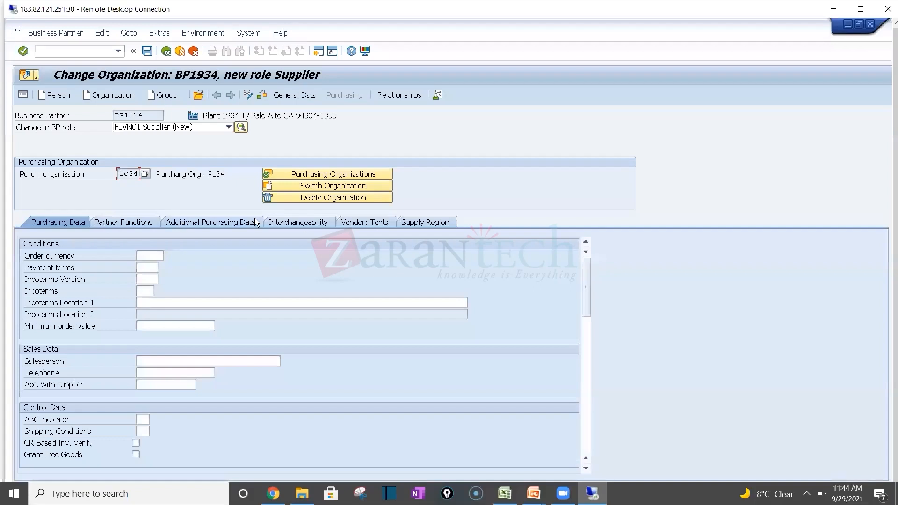
Step: Check the supplier's partner functions and additional purchasing data, and save the Supplier role
{"action": "left_click", "coordinate": [159, 225]}
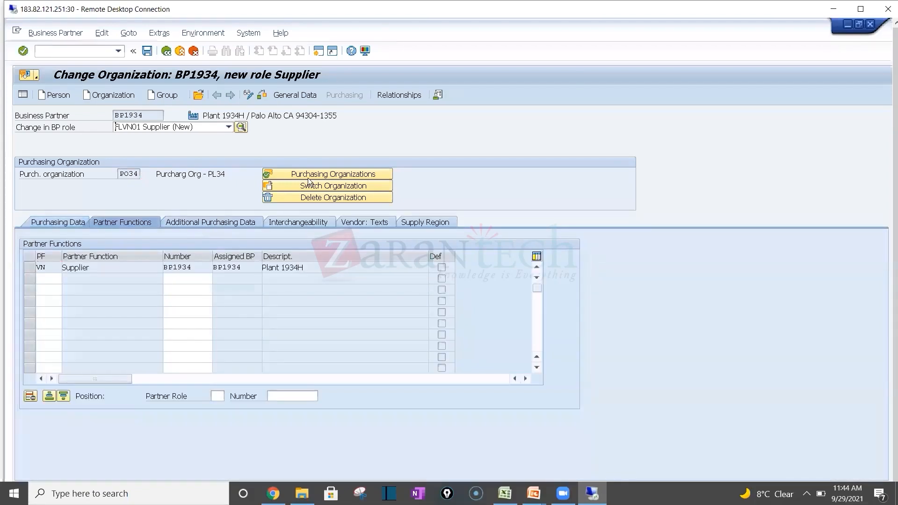
{"action": "left_click", "coordinate": [211, 223]}
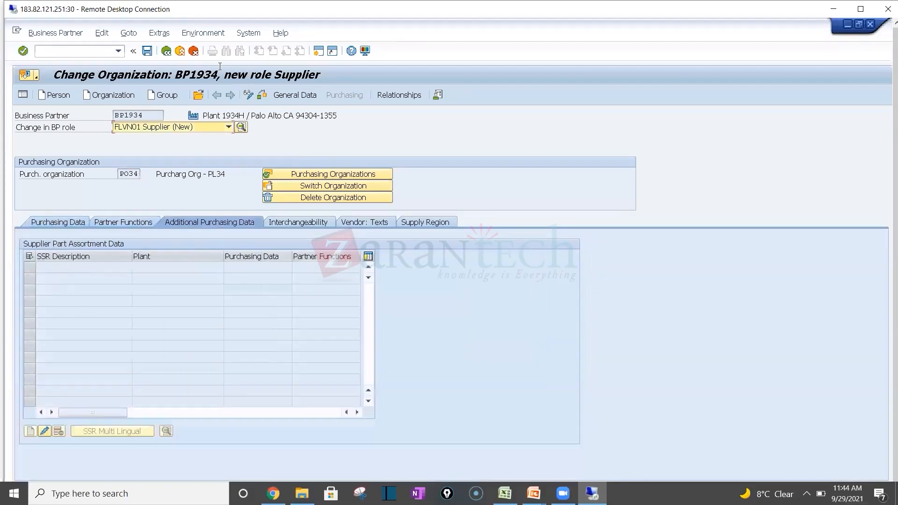
{"action": "left_click", "coordinate": [146, 51]}
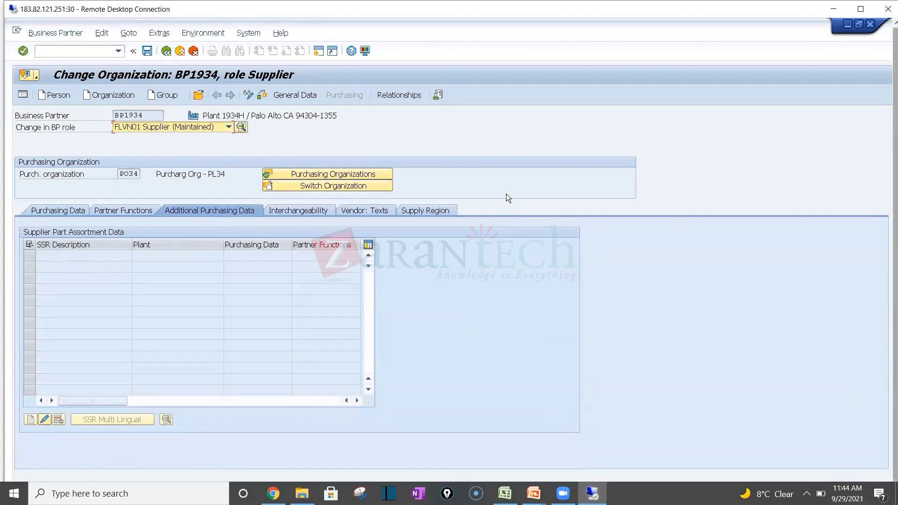
Step: Check the plant assignment in the vendor general data of the Supplier role
{"action": "left_click", "coordinate": [228, 127]}
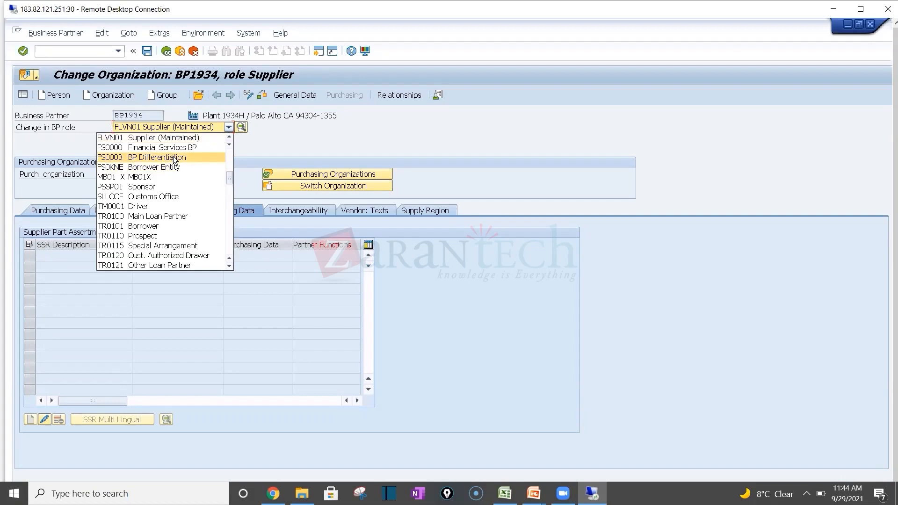
{"action": "left_click", "coordinate": [310, 136]}
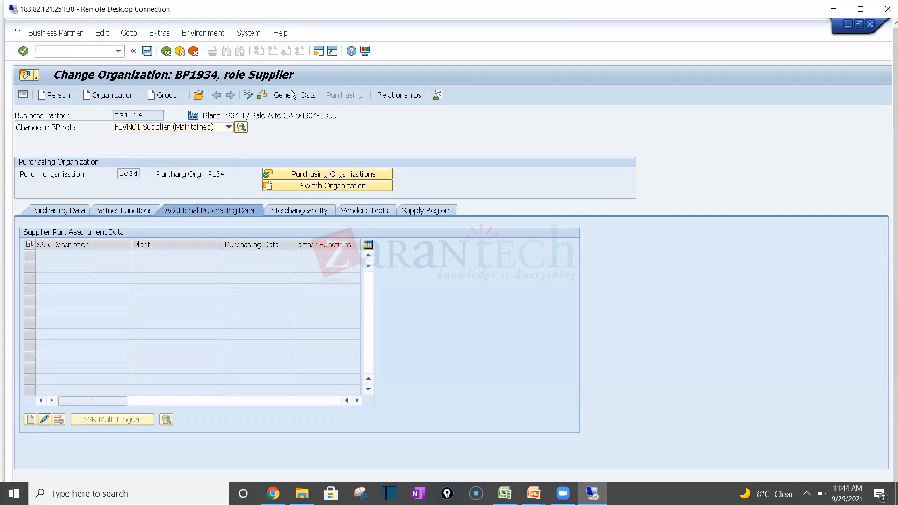
{"action": "left_click", "coordinate": [292, 93]}
{"action": "left_click", "coordinate": [453, 162]}
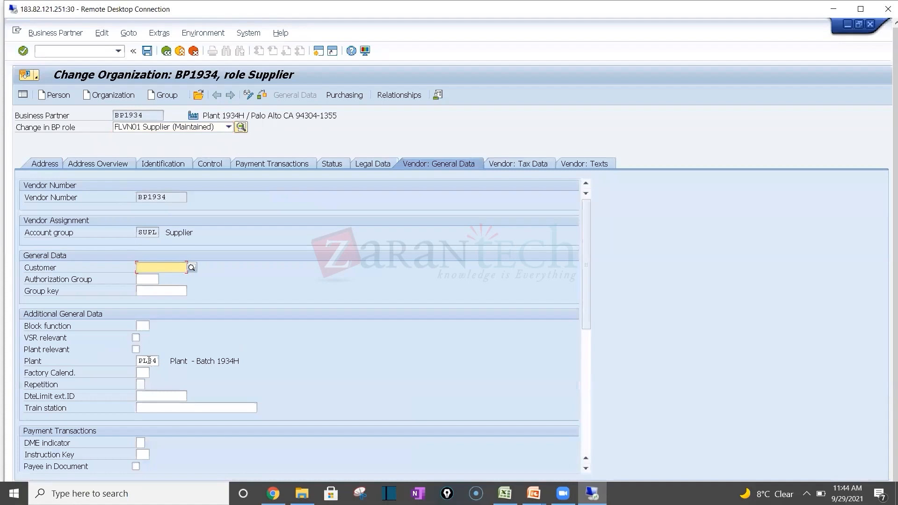
{"action": "left_click", "coordinate": [148, 361]}
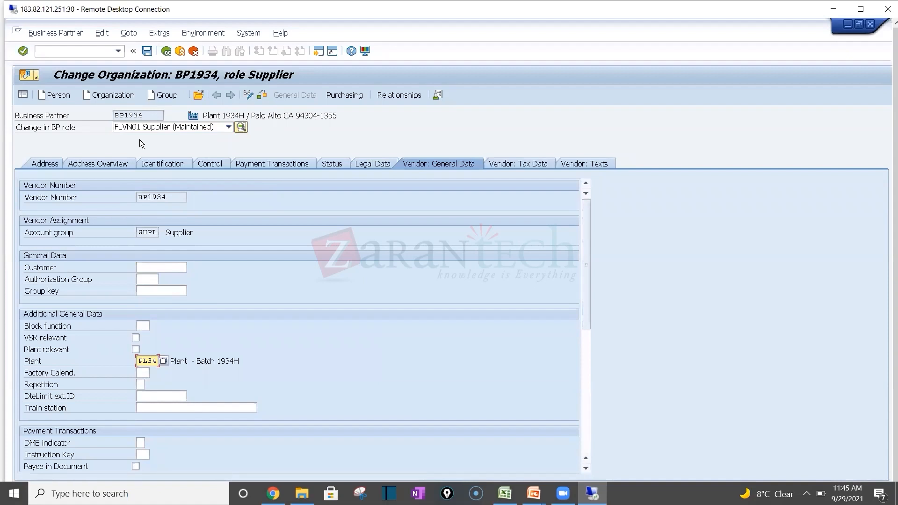
Step: Restart the business partner transaction with /nbp and search for business partner BP1934 by number
{"action": "left_click", "coordinate": [121, 95]}
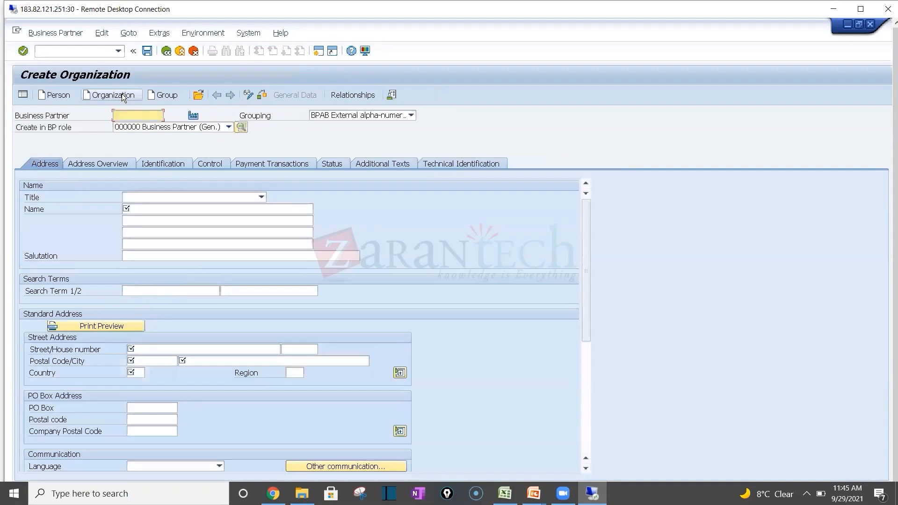
{"action": "left_click", "coordinate": [82, 49]}
{"action": "type", "text": "/nbp"}
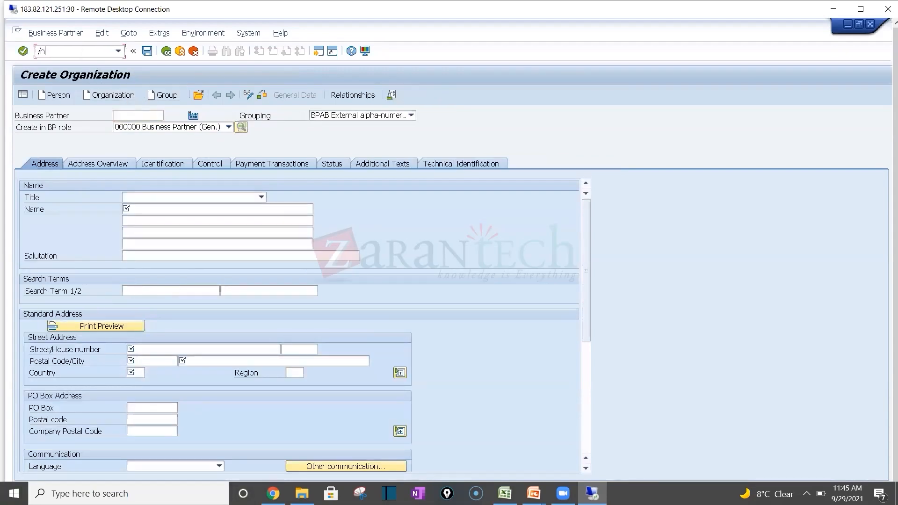
{"action": "key", "text": "Return"}
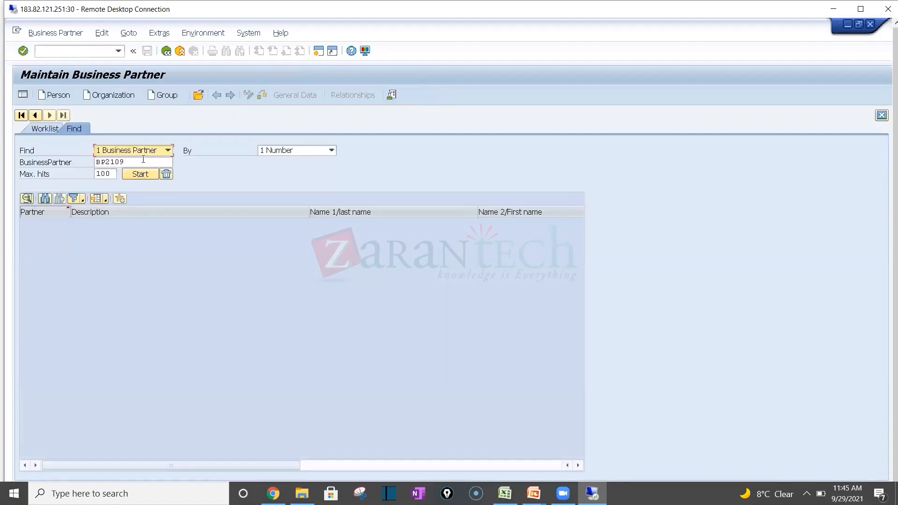
{"action": "left_click", "coordinate": [143, 160]}
{"action": "key", "text": "BackSpace"}
{"action": "key", "text": "BackSpace"}
{"action": "key", "text": "BackSpace"}
{"action": "key", "text": "BackSpace"}
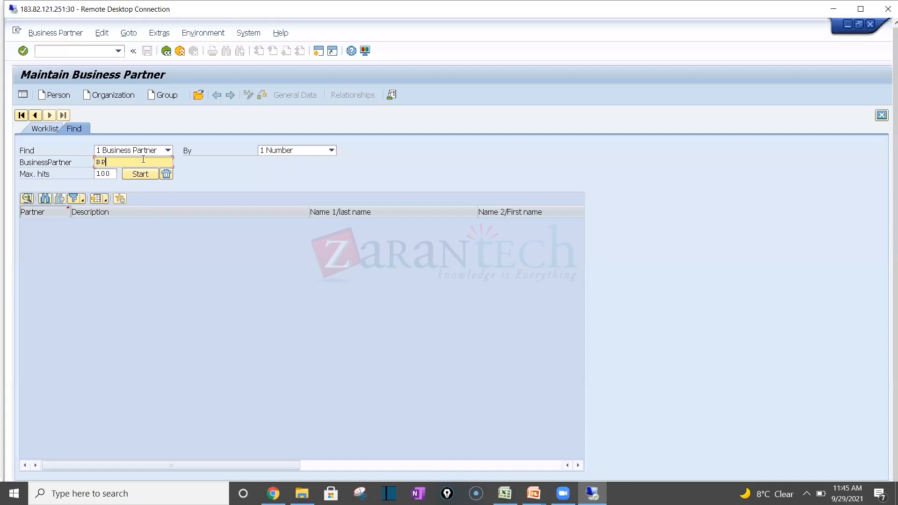
{"action": "type", "text": "1934"}
{"action": "left_click", "coordinate": [139, 175]}
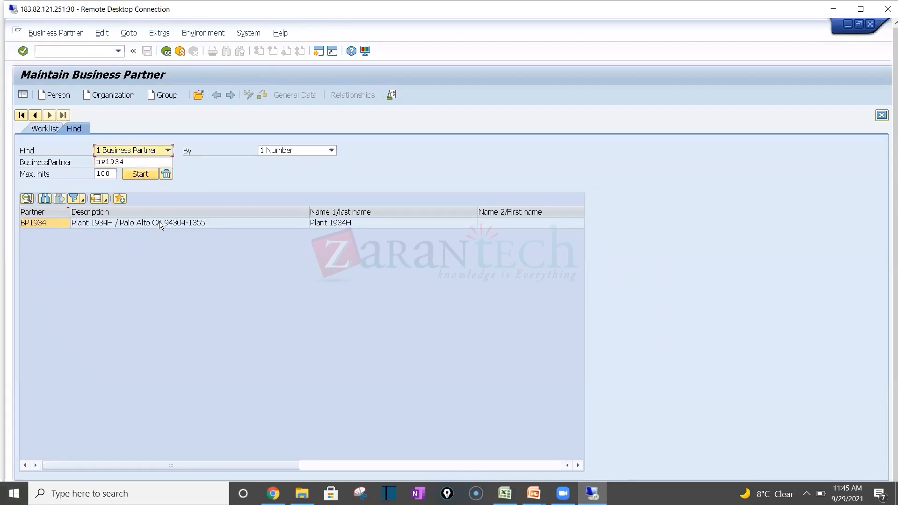
Step: Open business partner BP1934 in change mode and add the role FLCU00 FI Customer
{"action": "double_click", "coordinate": [166, 224]}
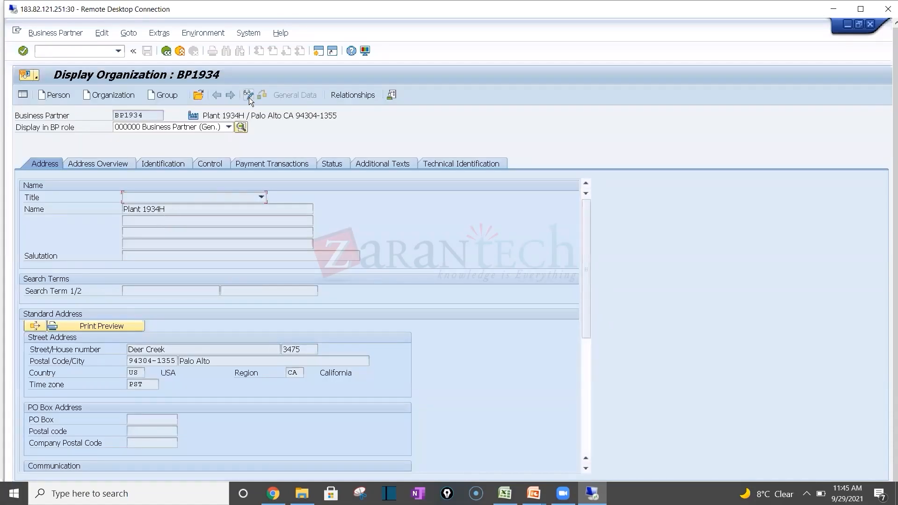
{"action": "left_click", "coordinate": [248, 96]}
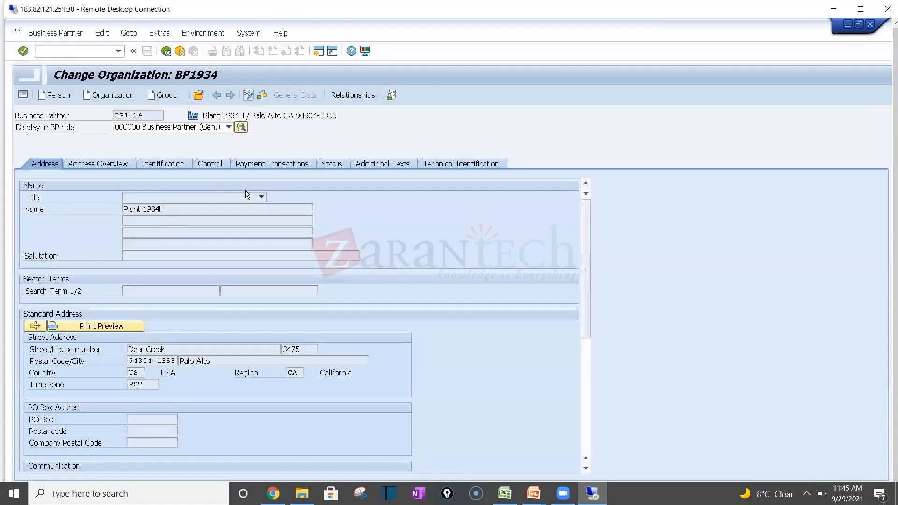
{"action": "left_click", "coordinate": [228, 127]}
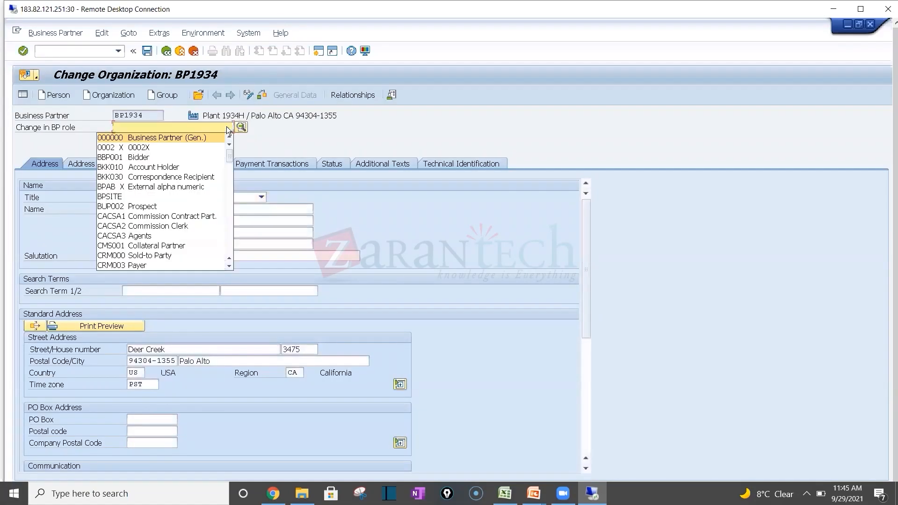
{"action": "left_click", "coordinate": [229, 243]}
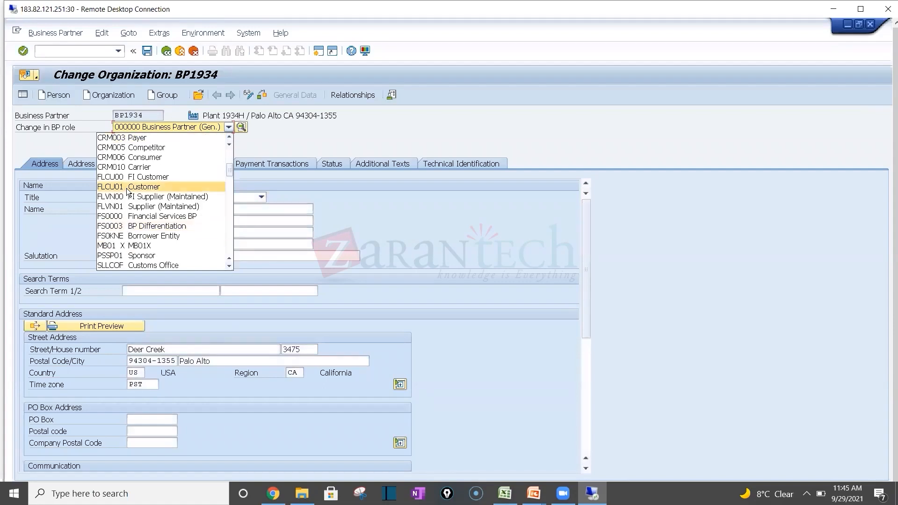
{"action": "left_click", "coordinate": [148, 177]}
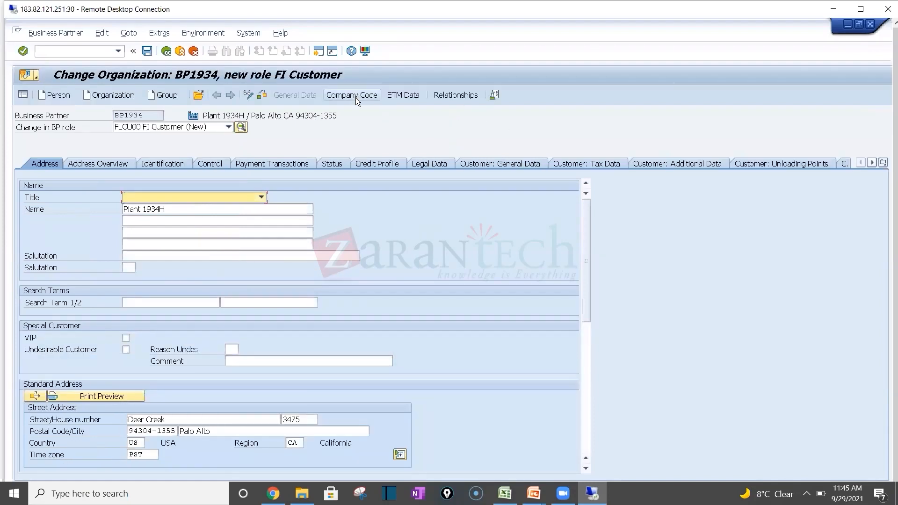
Step: Enter BP1934 as the external customer number in the customer general data
{"action": "left_click", "coordinate": [503, 162]}
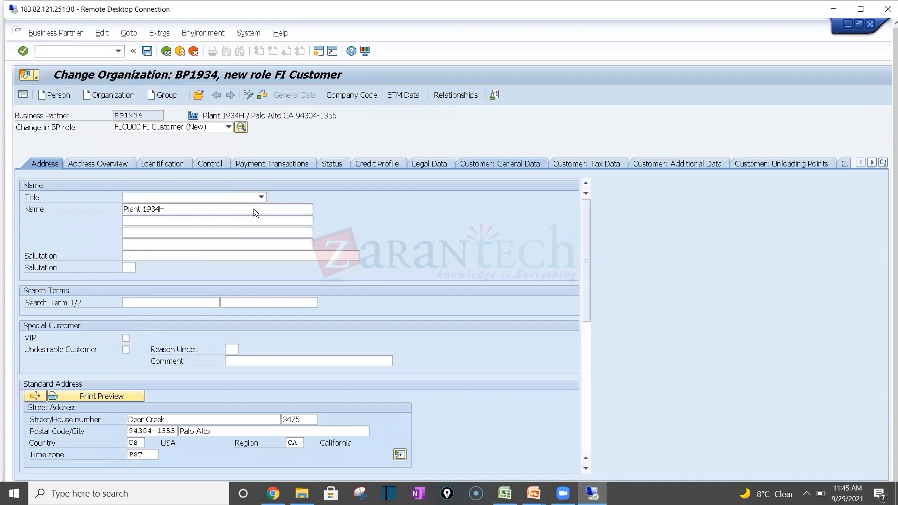
{"action": "left_click", "coordinate": [153, 231]}
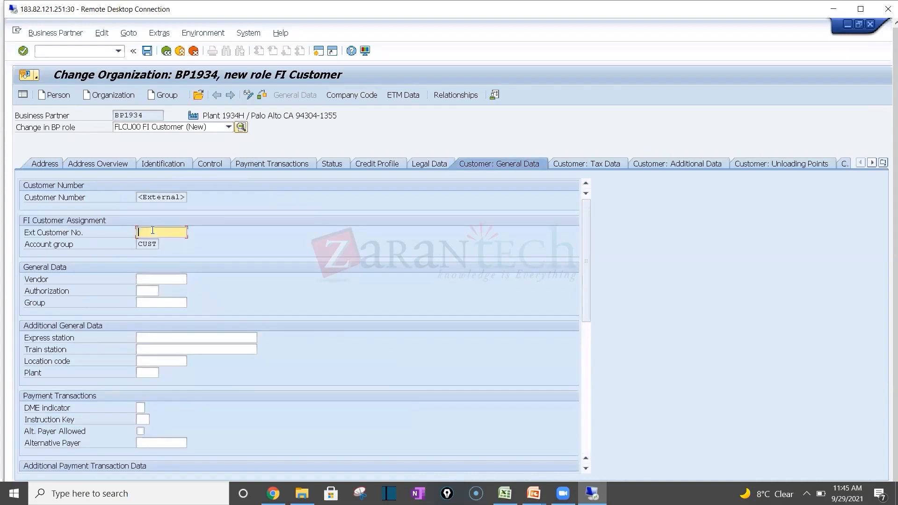
{"action": "type", "text": "Bp1934"}
{"action": "key", "text": "Return"}
Step: Create the customer's data for company code 1710 with reconciliation account 12100000 Receivables Domestic
{"action": "left_click", "coordinate": [354, 94]}
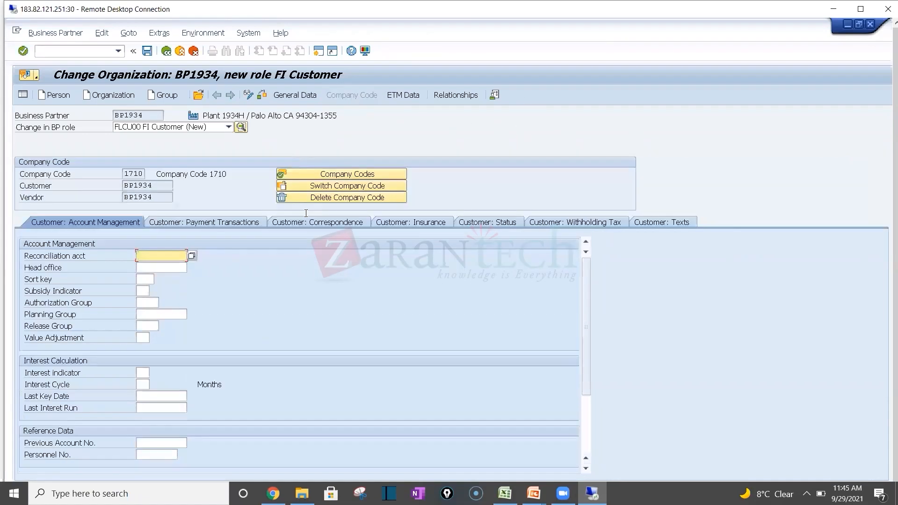
{"action": "left_click", "coordinate": [192, 256]}
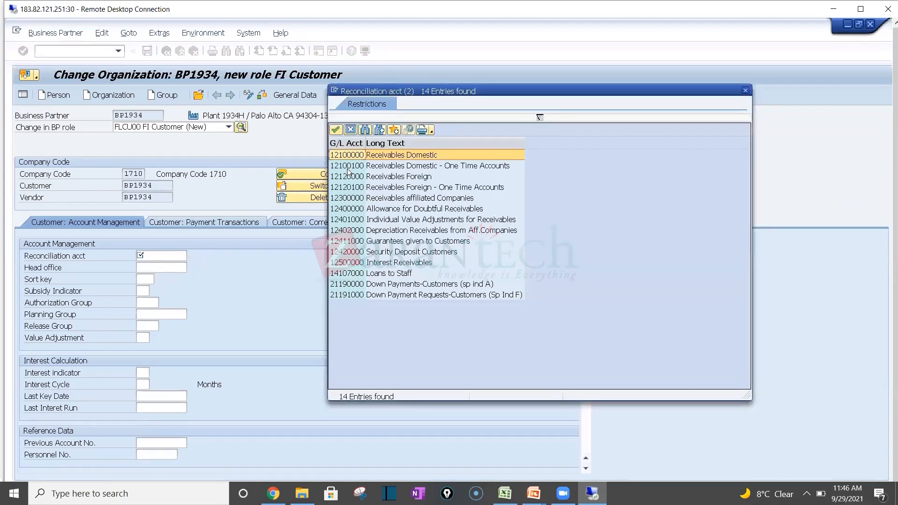
{"action": "double_click", "coordinate": [348, 155]}
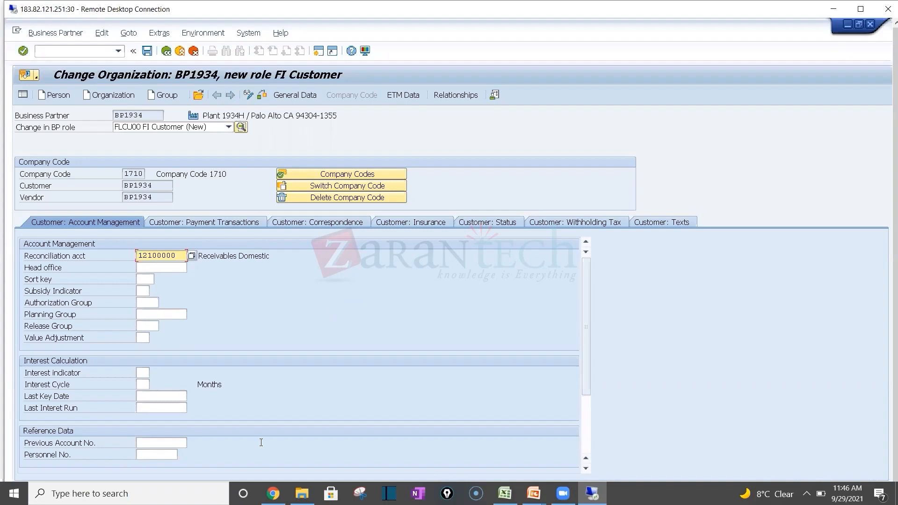
Step: Review the customer's payment transactions, correspondence and insurance data for company code 1710, and save the business partner
{"action": "left_click", "coordinate": [227, 220]}
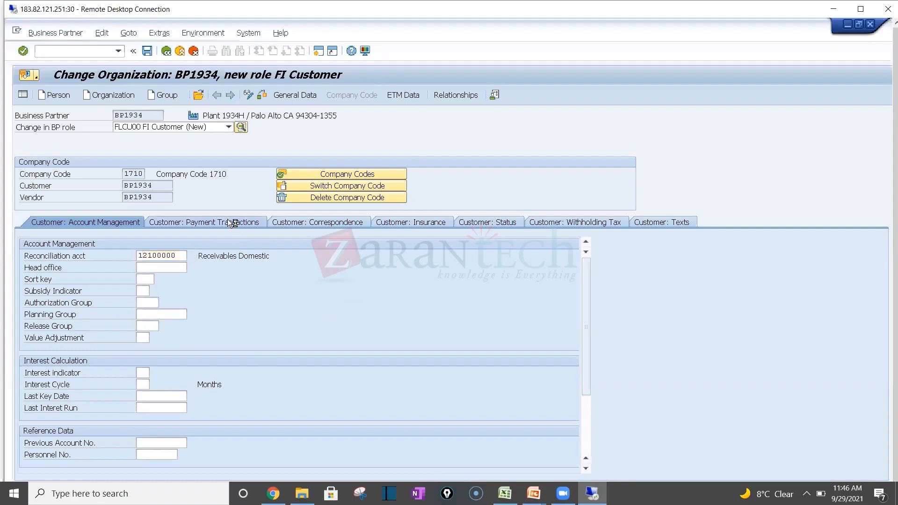
{"action": "left_click", "coordinate": [312, 224]}
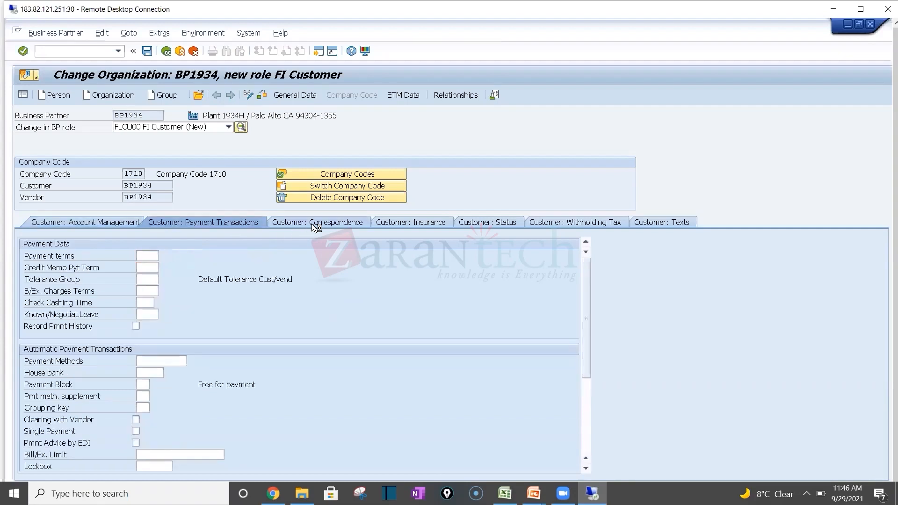
{"action": "left_click", "coordinate": [420, 227]}
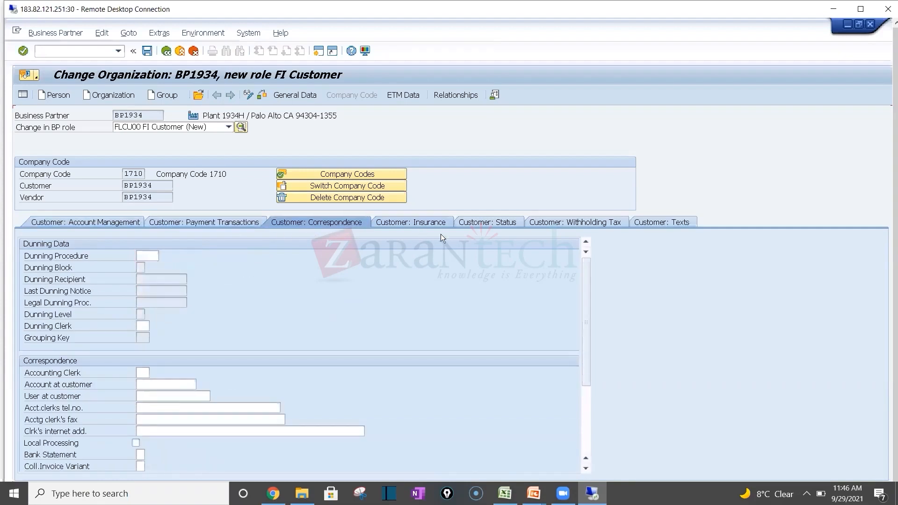
{"action": "left_click", "coordinate": [148, 50]}
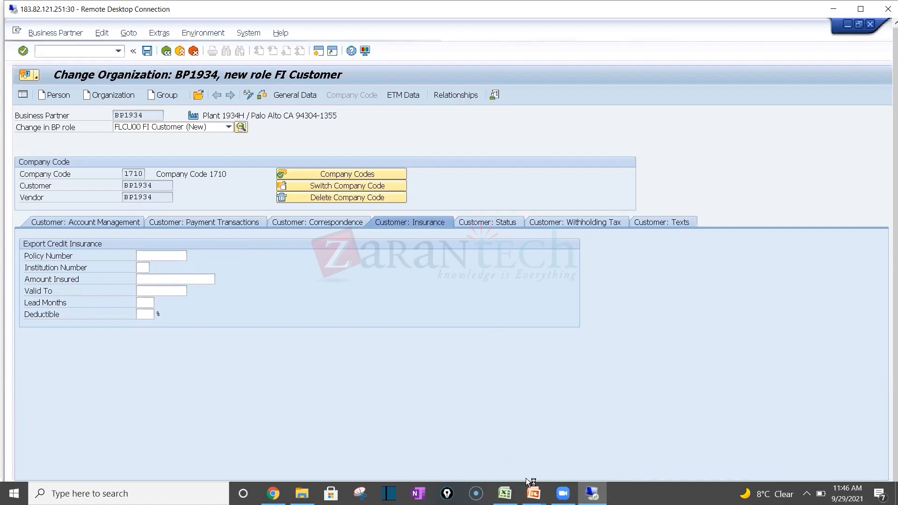
Step: Switch to the PowerPoint deck and review the Plant as Customer/Vendor - BP slide and the two ERP Configuration Steps slides after it
{"action": "left_click", "coordinate": [533, 493]}
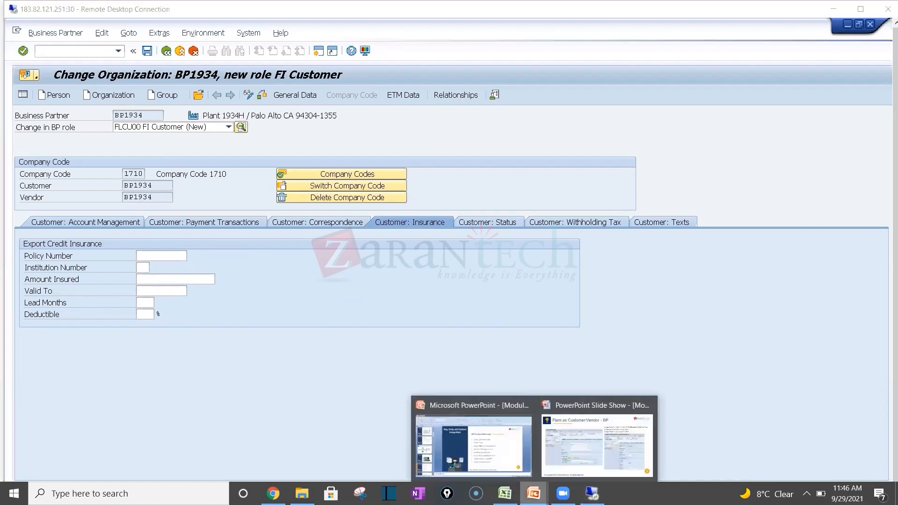
{"action": "left_click", "coordinate": [592, 425]}
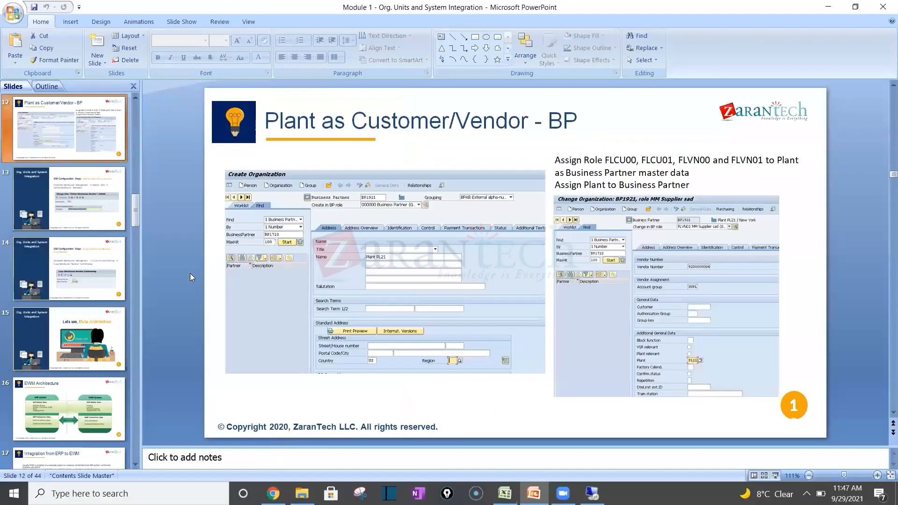
{"action": "left_click", "coordinate": [80, 205]}
{"action": "left_click", "coordinate": [85, 263]}
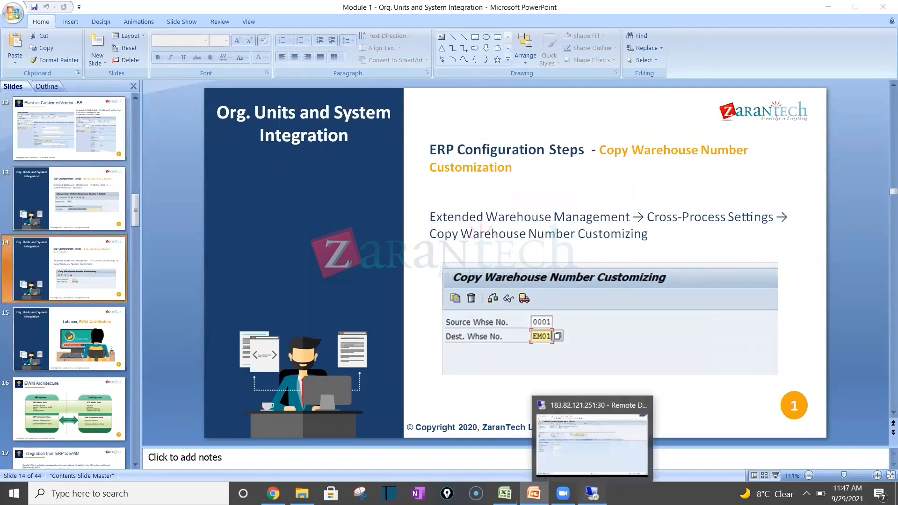
Step: Return to the remote SAP session and check the plant assignment in BP1934's customer general data
{"action": "left_click", "coordinate": [592, 494]}
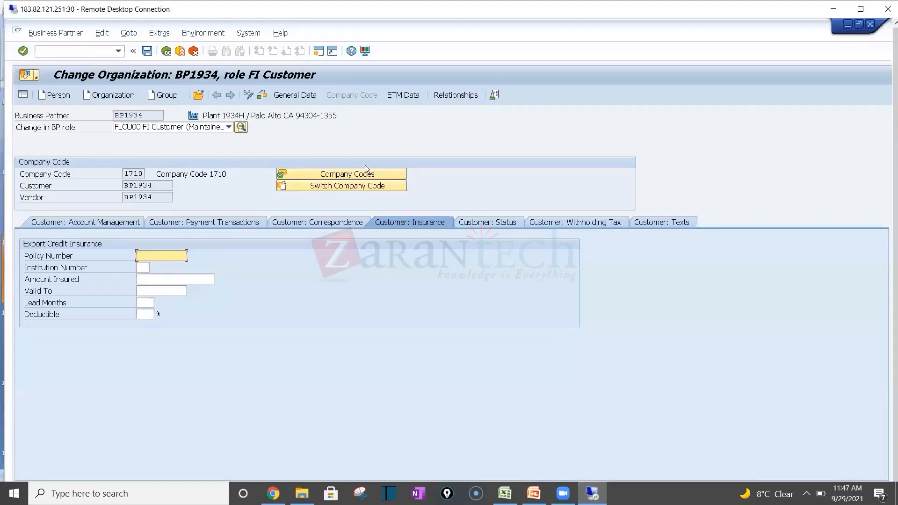
{"action": "left_click", "coordinate": [290, 94]}
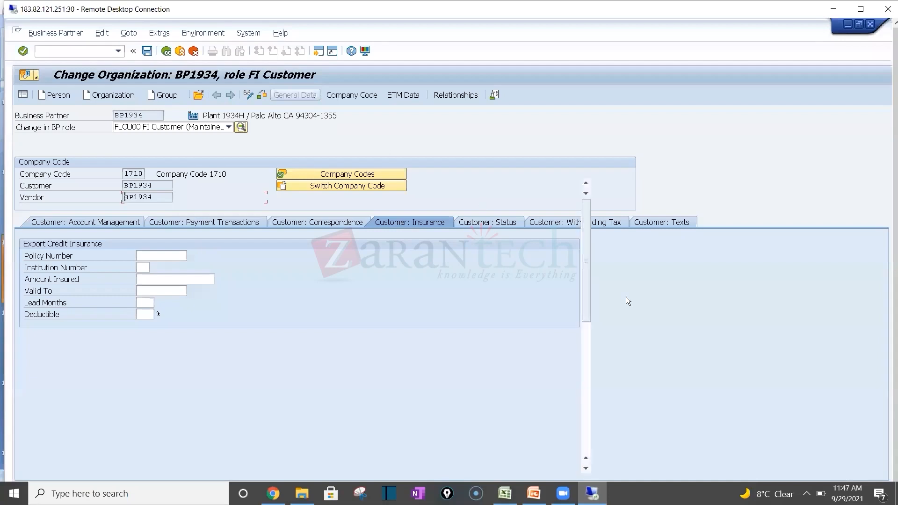
{"action": "left_click", "coordinate": [488, 166]}
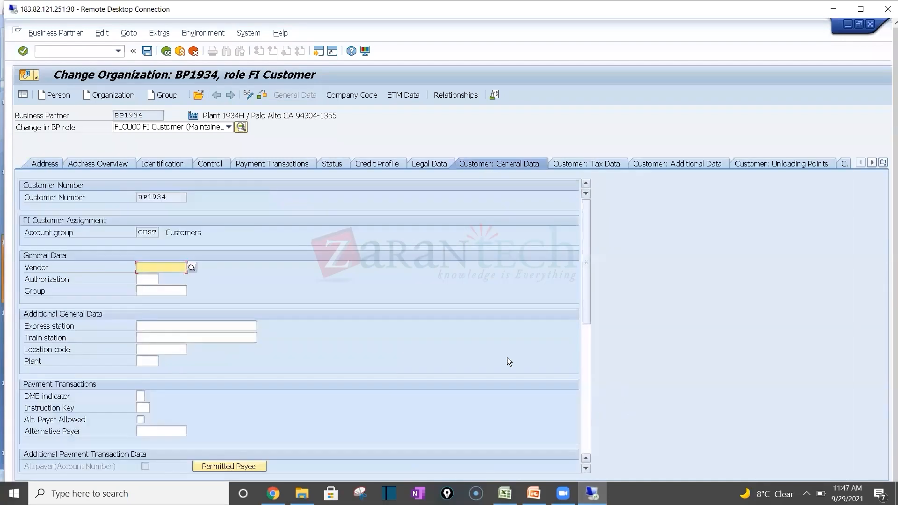
{"action": "left_click", "coordinate": [147, 360]}
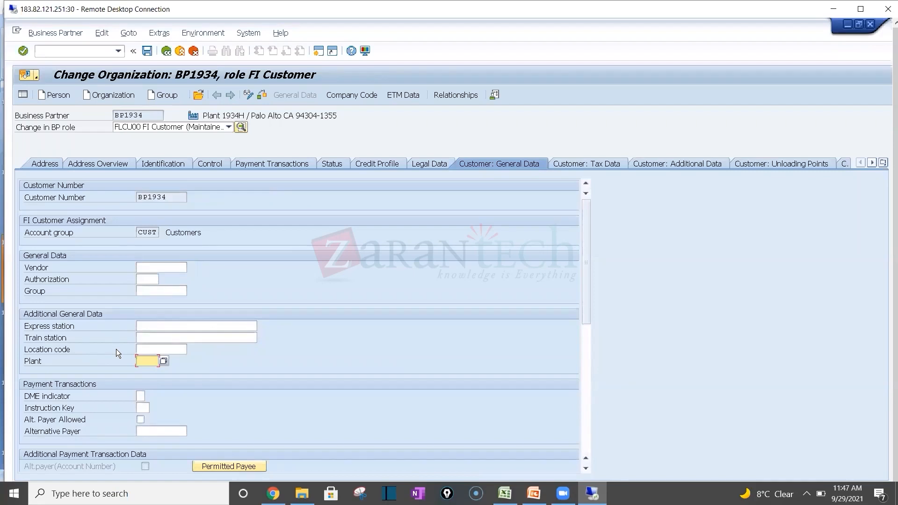
Step: Start the Data Browser with /nse16 and open the selection screen of table T001W
{"action": "left_click", "coordinate": [74, 52]}
{"action": "type", "text": "/nse"}
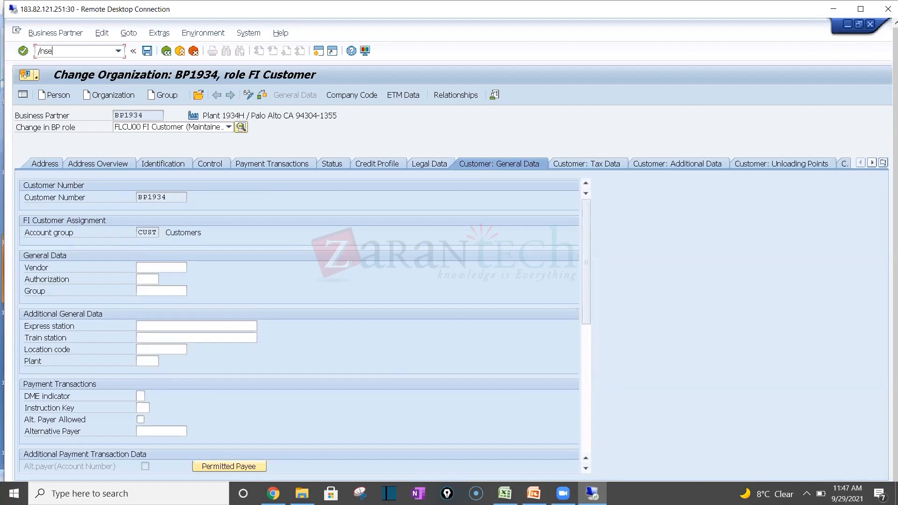
{"action": "type", "text": "16"}
{"action": "key", "text": "Return"}
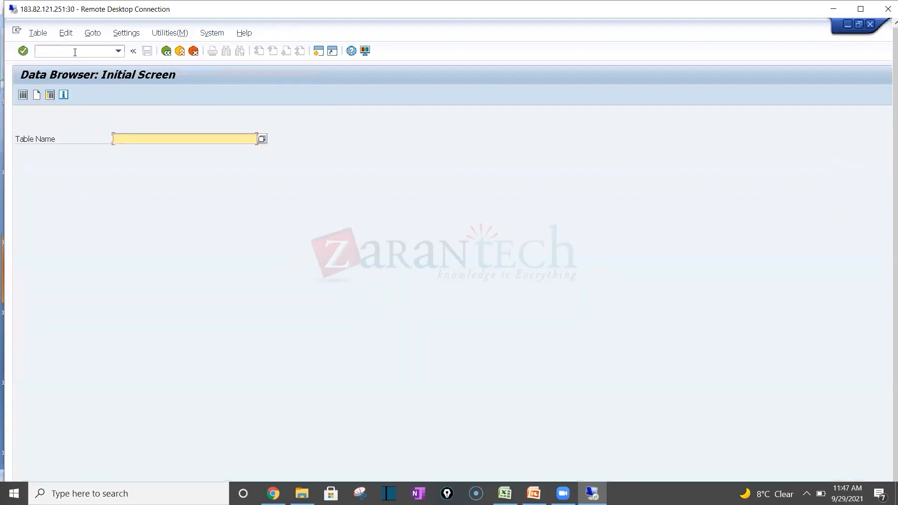
{"action": "type", "text": "T0011"}
{"action": "key", "text": "Return"}
{"action": "key", "text": "BackSpace"}
{"action": "type", "text": "W"}
{"action": "key", "text": "Return"}
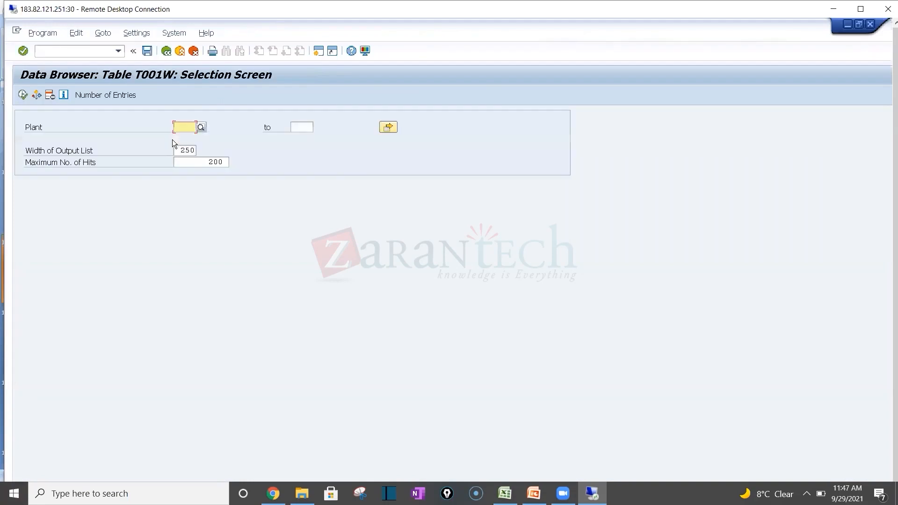
Step: Display the T001W entry for plant PL34 and check its customer number and supplier number assignments
{"action": "type", "text": "Pl34"}
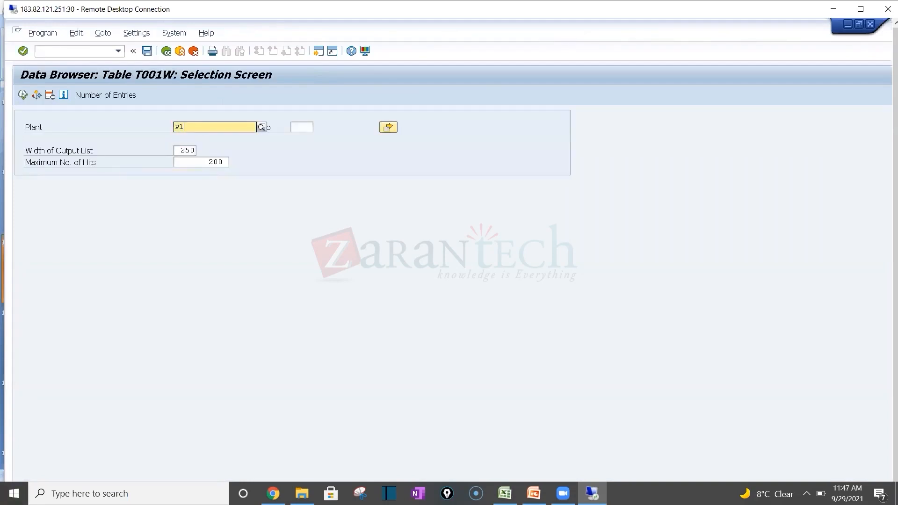
{"action": "left_click", "coordinate": [23, 95]}
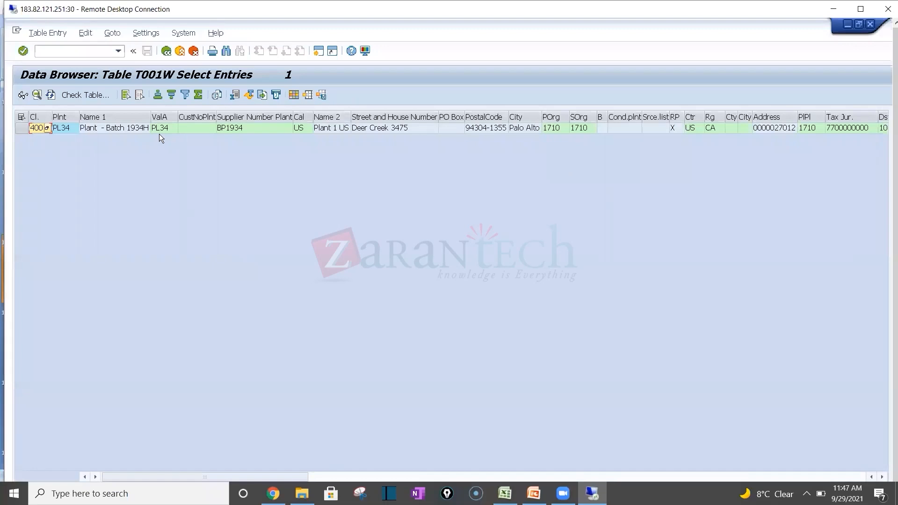
{"action": "left_click", "coordinate": [202, 130]}
{"action": "left_click", "coordinate": [234, 128]}
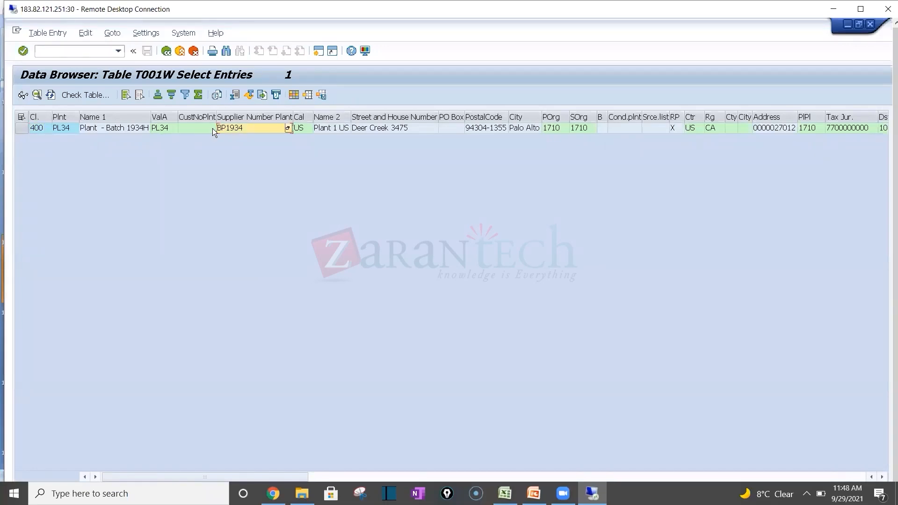
{"action": "left_click", "coordinate": [205, 129]}
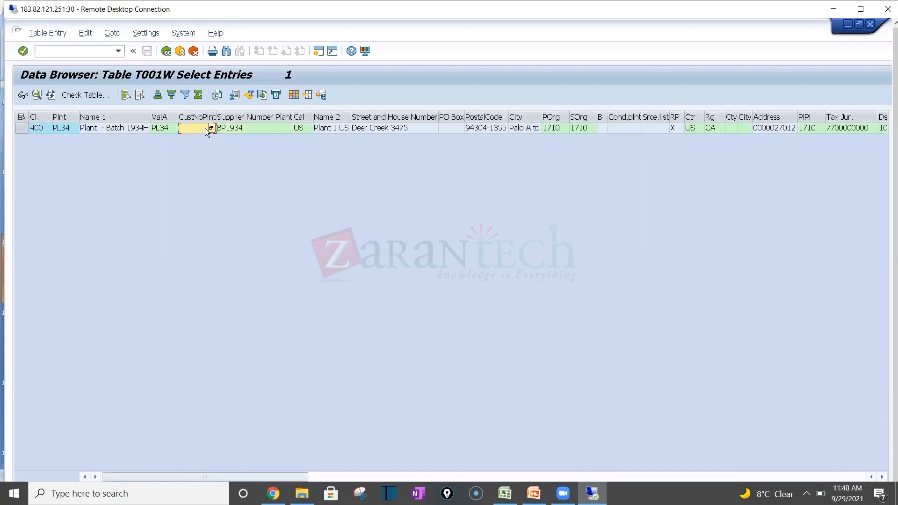
{"action": "left_click", "coordinate": [21, 129]}
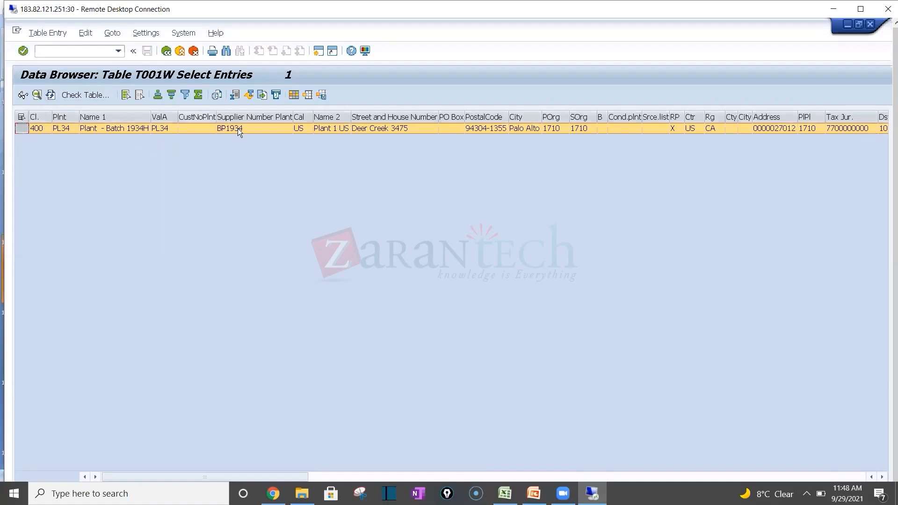
{"action": "left_click", "coordinate": [205, 128]}
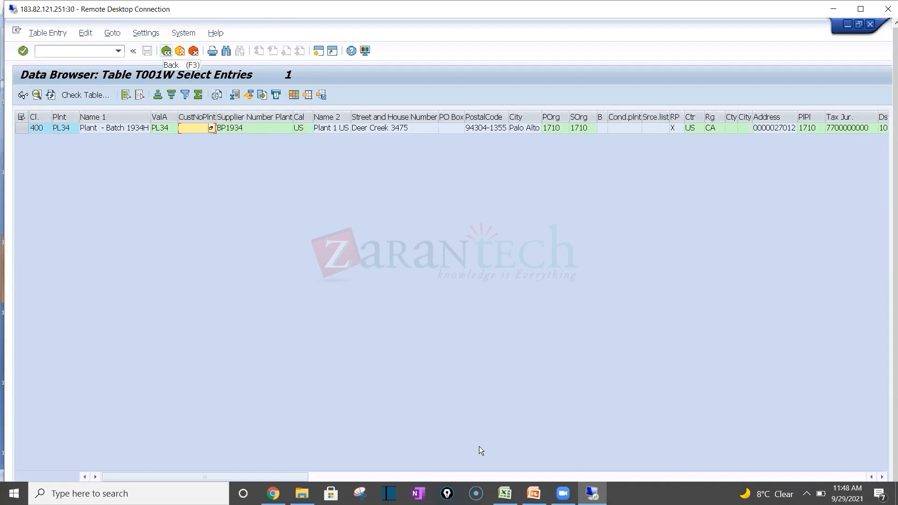
Step: Switch to the PowerPoint deck and show the EWM Architecture slide, slide 16
{"action": "mouse_move", "coordinate": [533, 492]}
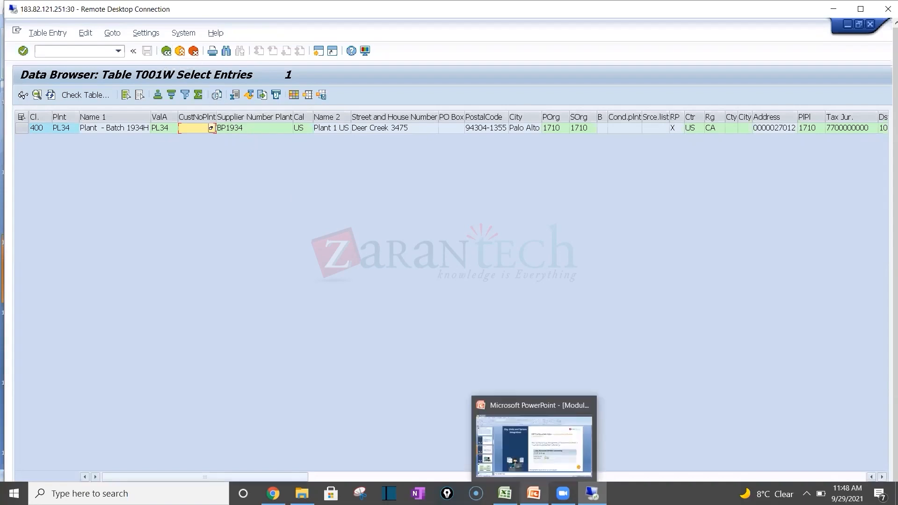
{"action": "left_click", "coordinate": [524, 464]}
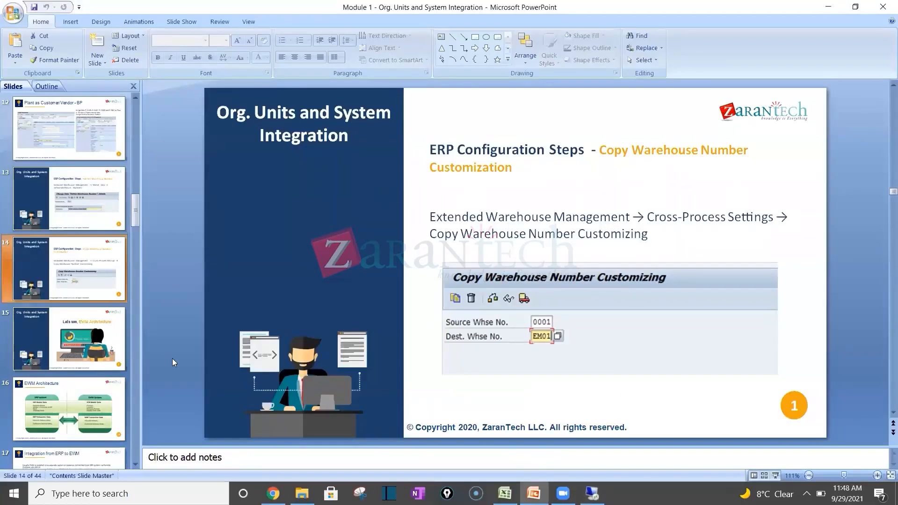
{"action": "left_click", "coordinate": [113, 314]}
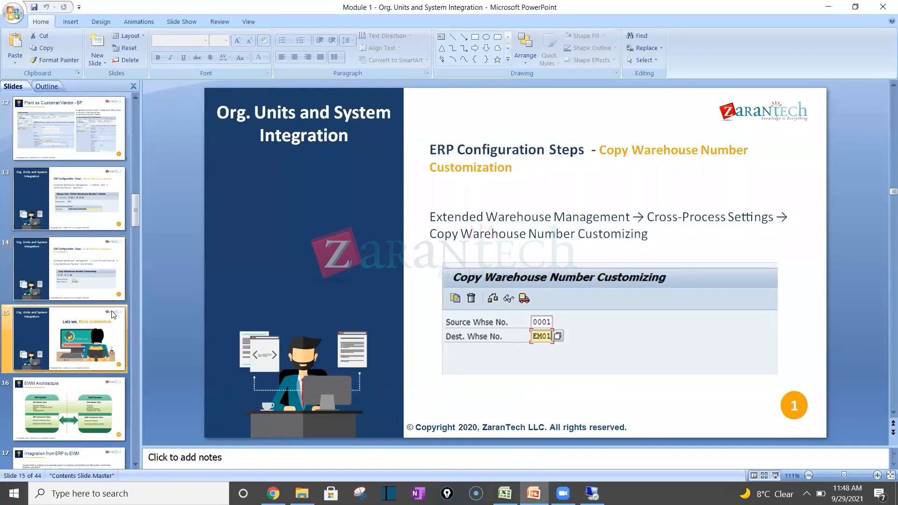
{"action": "left_click", "coordinate": [134, 466]}
{"action": "left_click", "coordinate": [134, 466]}
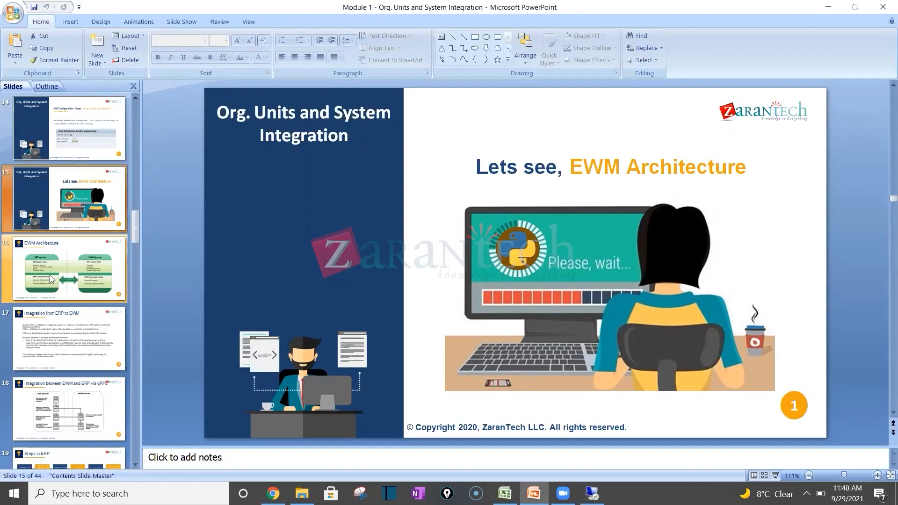
{"action": "left_click", "coordinate": [99, 271]}
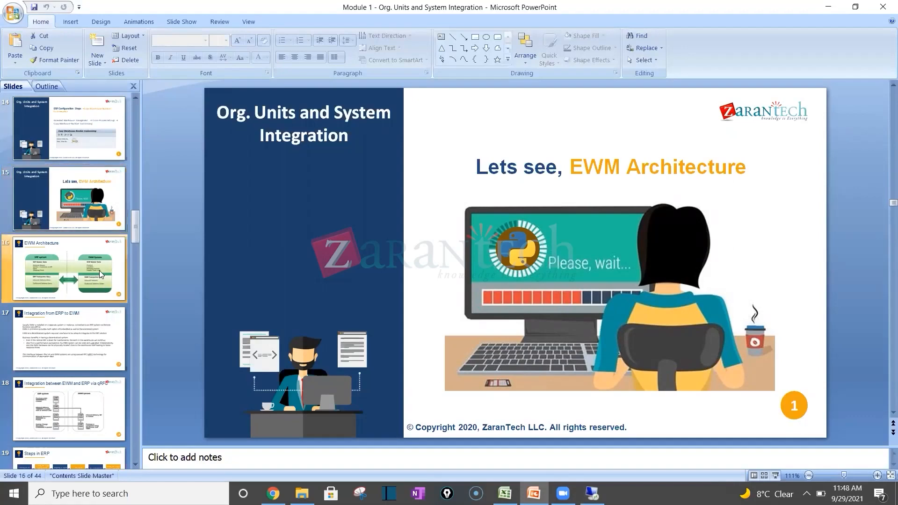
{"action": "left_click", "coordinate": [134, 466]}
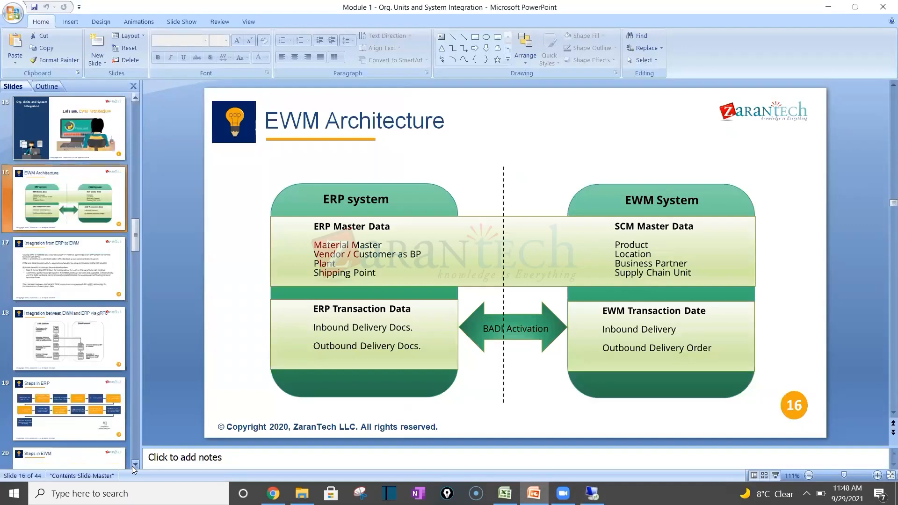